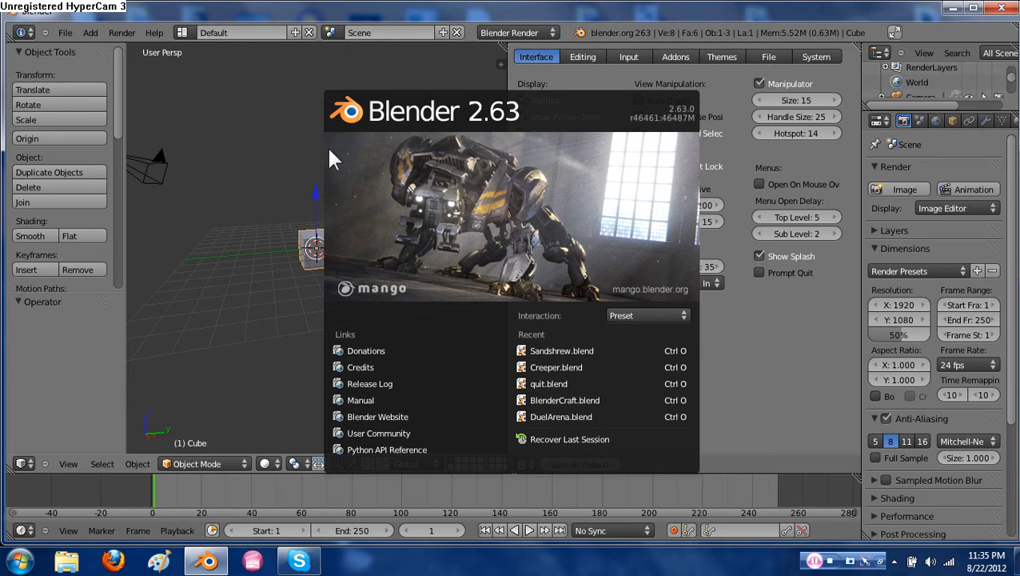
Dismiss the splash screen and merge the preferences area into the 3D viewport
left_click(300, 159)
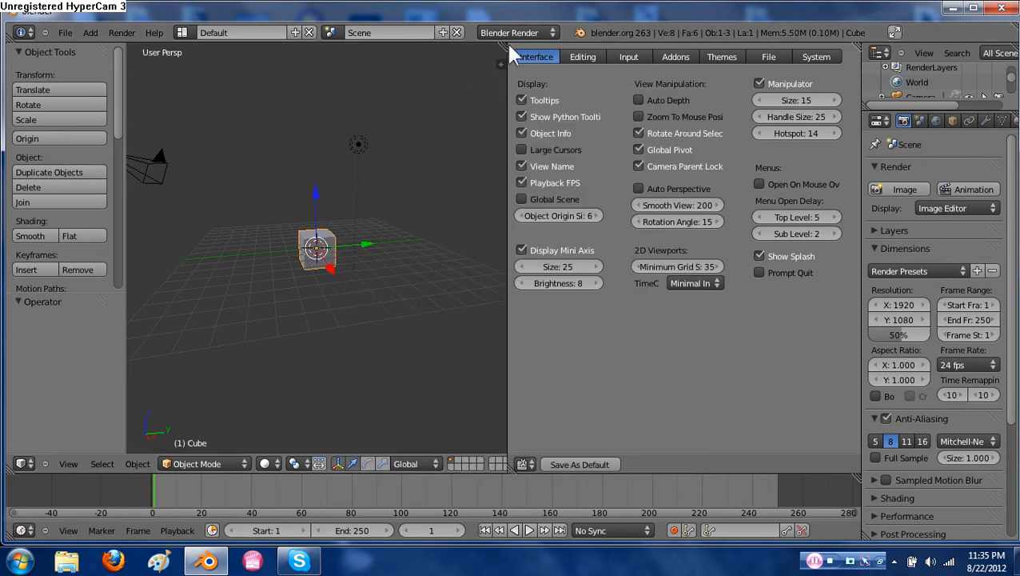
left_click_drag(505, 43, 537, 56)
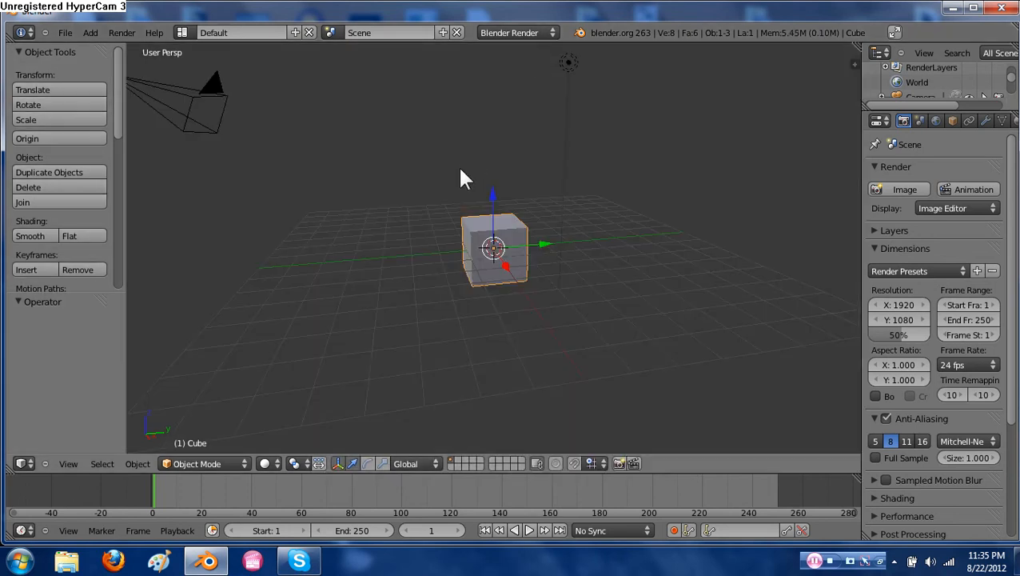
scroll(545, 267, "up", 3)
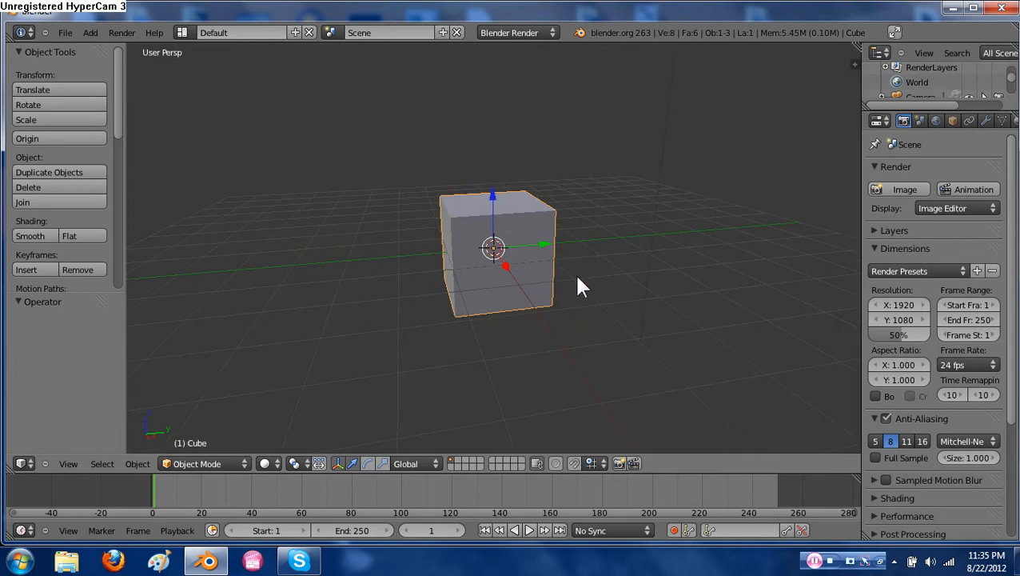
middle_click_drag(593, 288, 552, 284)
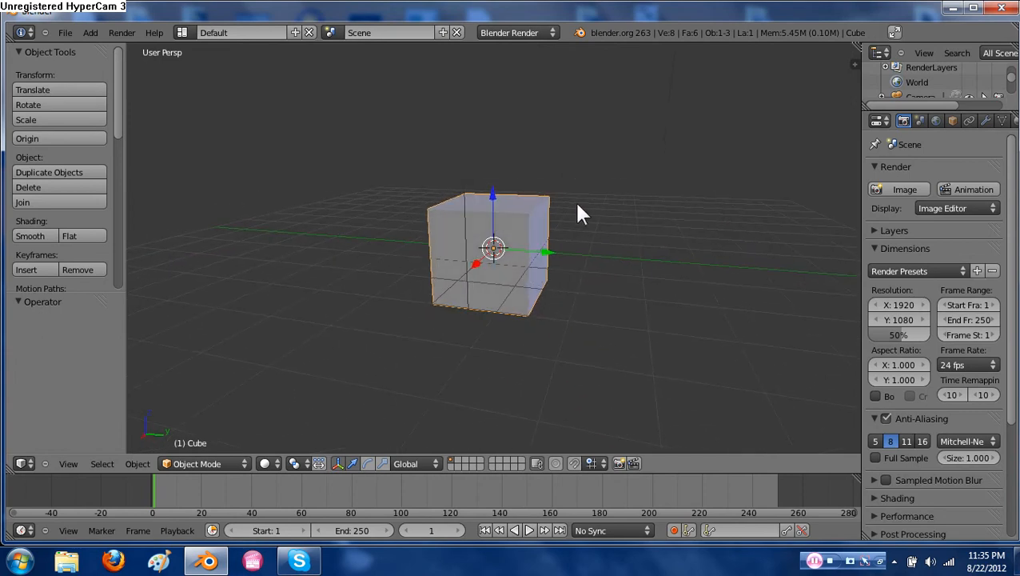
Try rotating the cube freely and by about -7.9° around the global X axis, and undo both rotations
key("r")
left_click(599, 206)
key("ctrl+z")
key("r")
key("x")
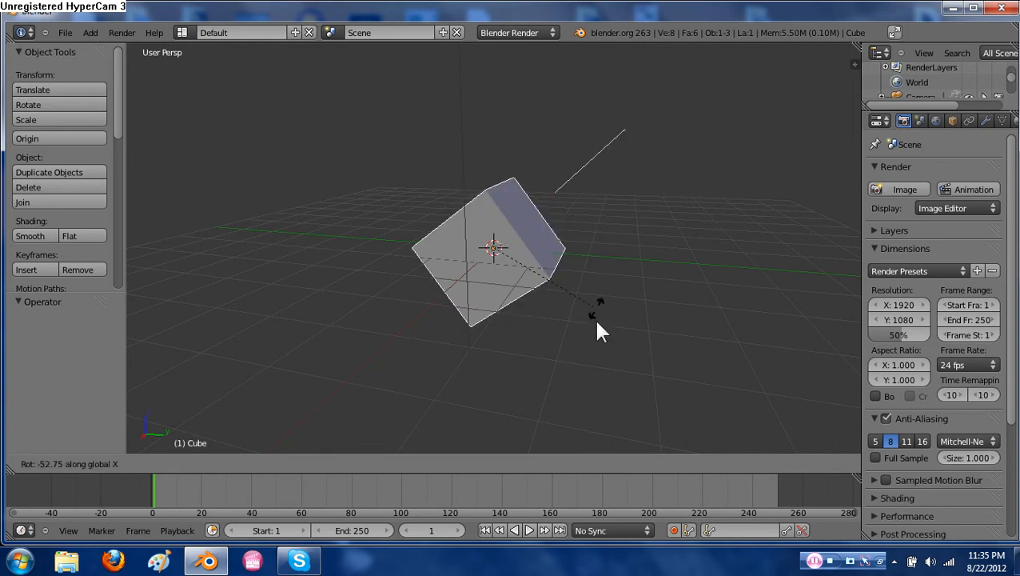
left_click(577, 229)
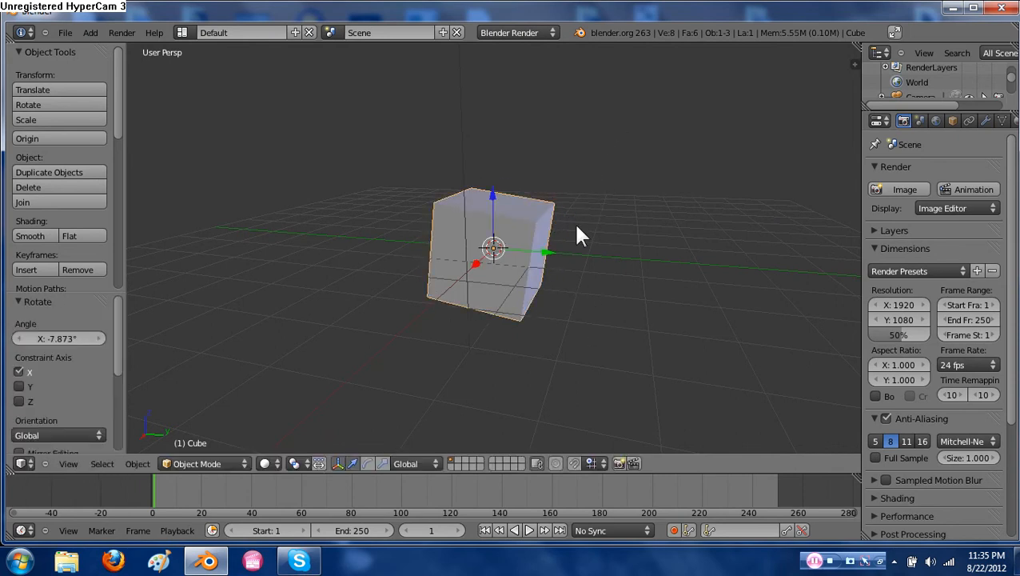
key("ctrl+s")
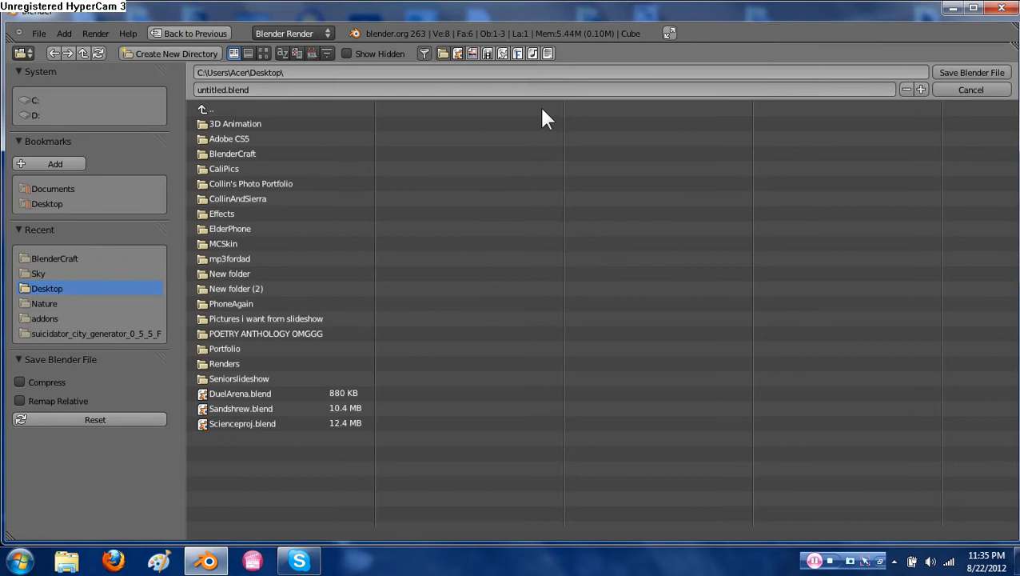
left_click(969, 89)
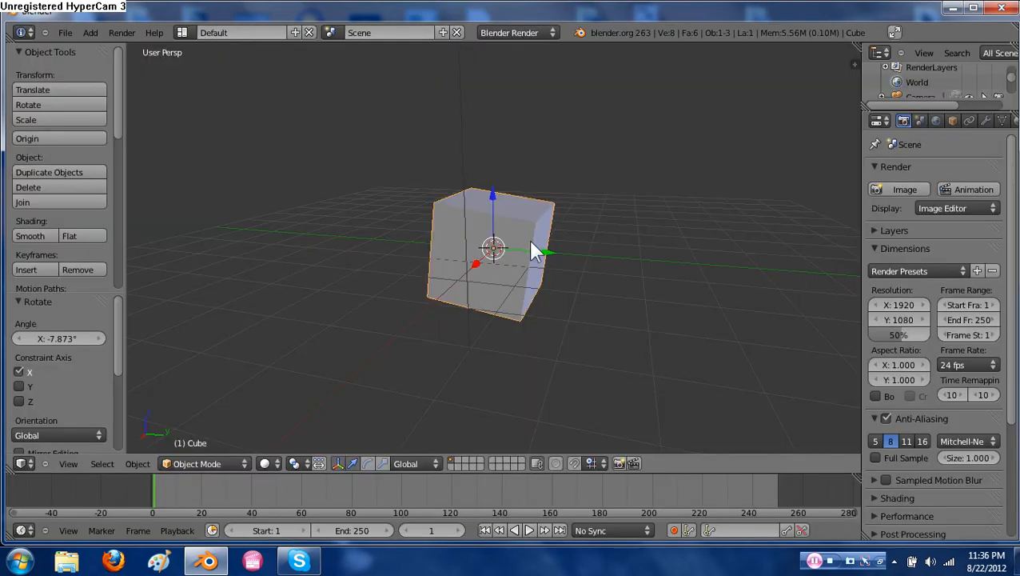
key("ctrl+z")
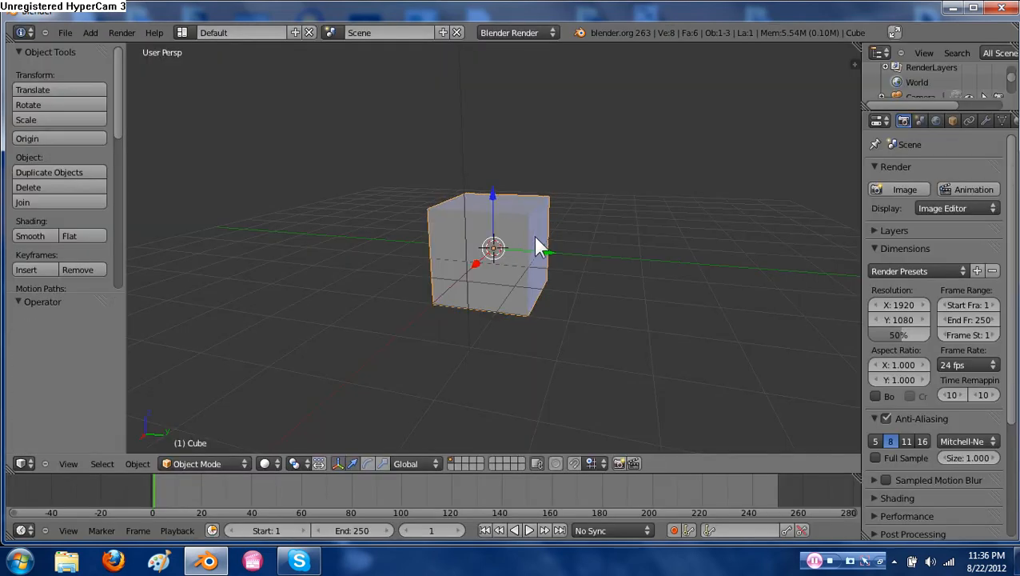
Scale the cube uniformly by about 1.02 and enter Edit Mode with face selection
key("s")
left_click(529, 248)
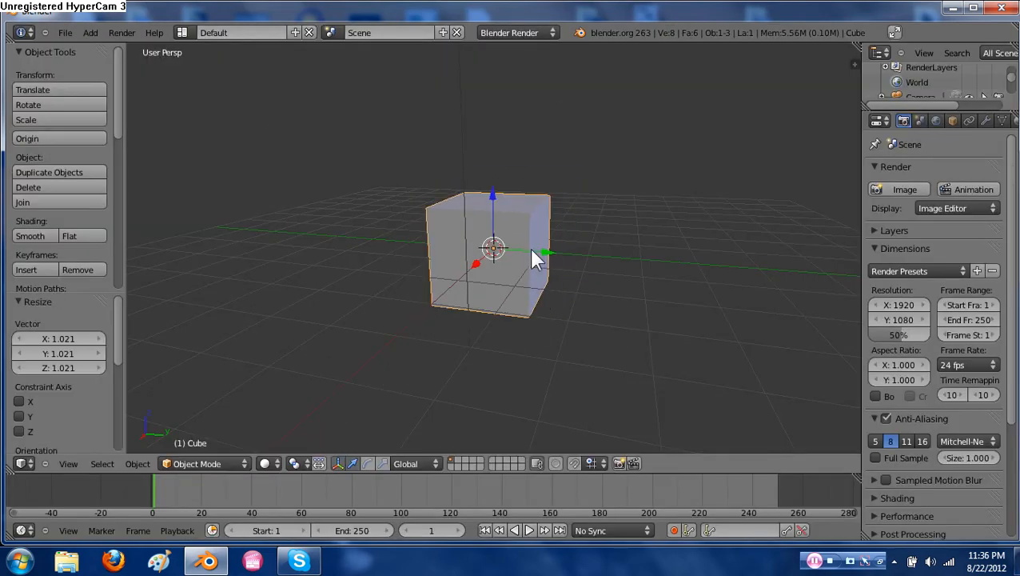
key("Tab")
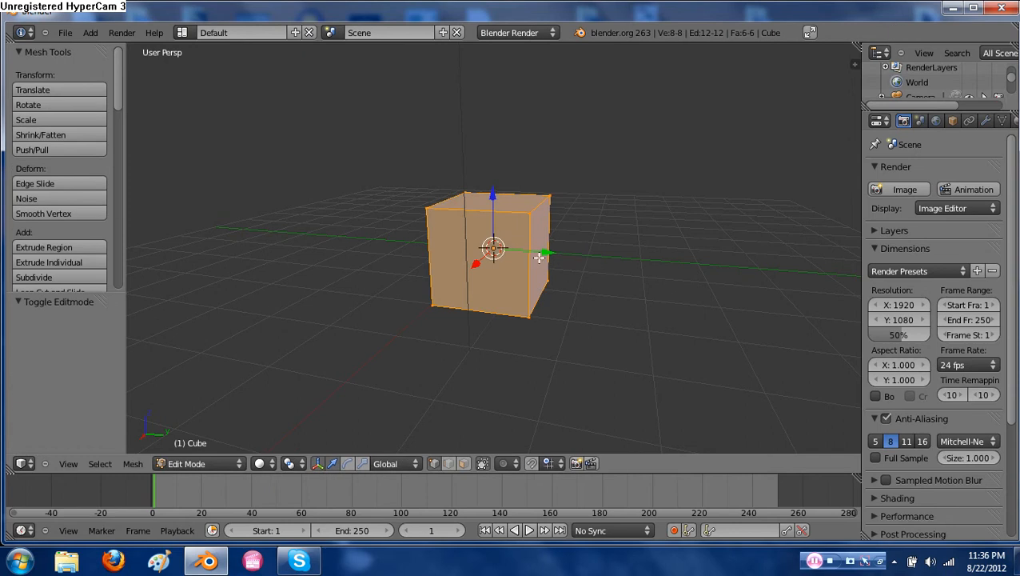
key("ctrl+Tab")
left_click(531, 288)
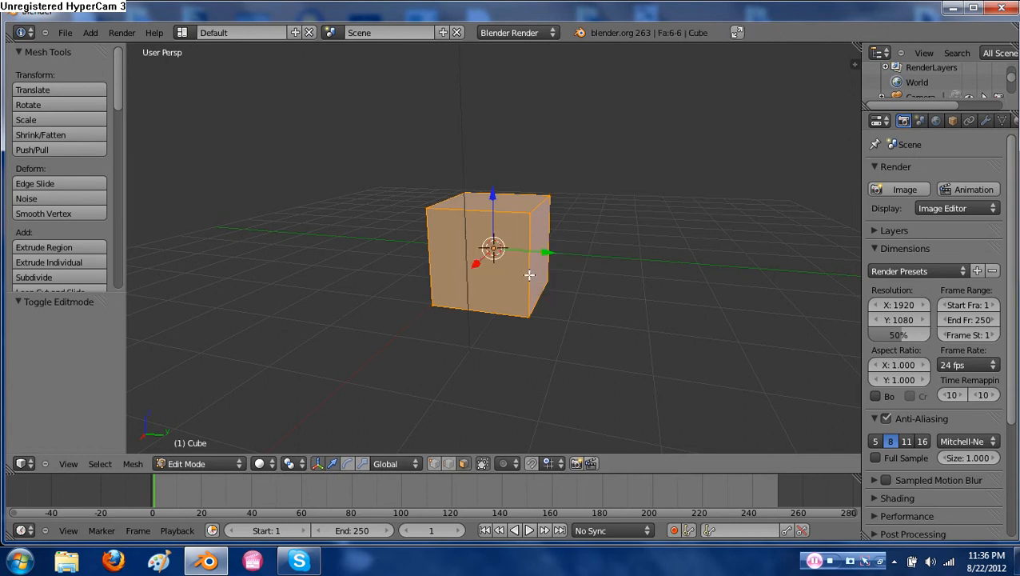
Extrude the cube's face on the positive Y side by about 2.03 units along Y
right_click(540, 252)
key("e")
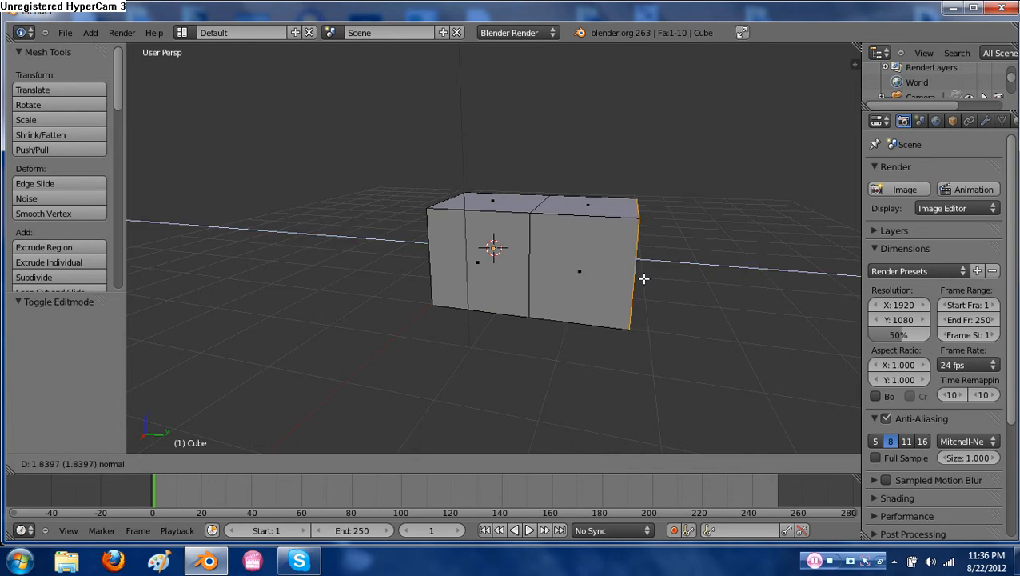
left_click(650, 275)
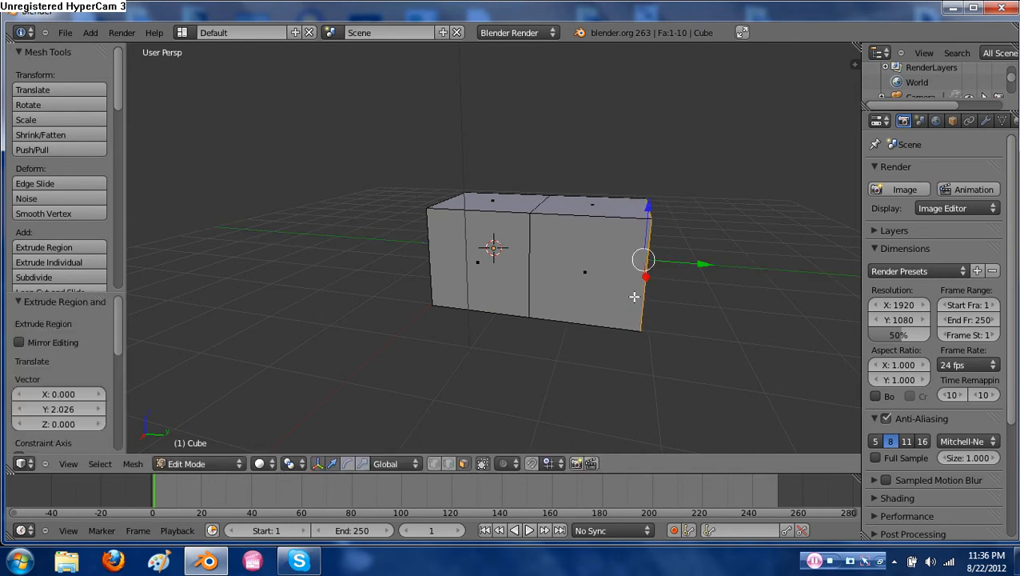
middle_click_drag(671, 319, 567, 291)
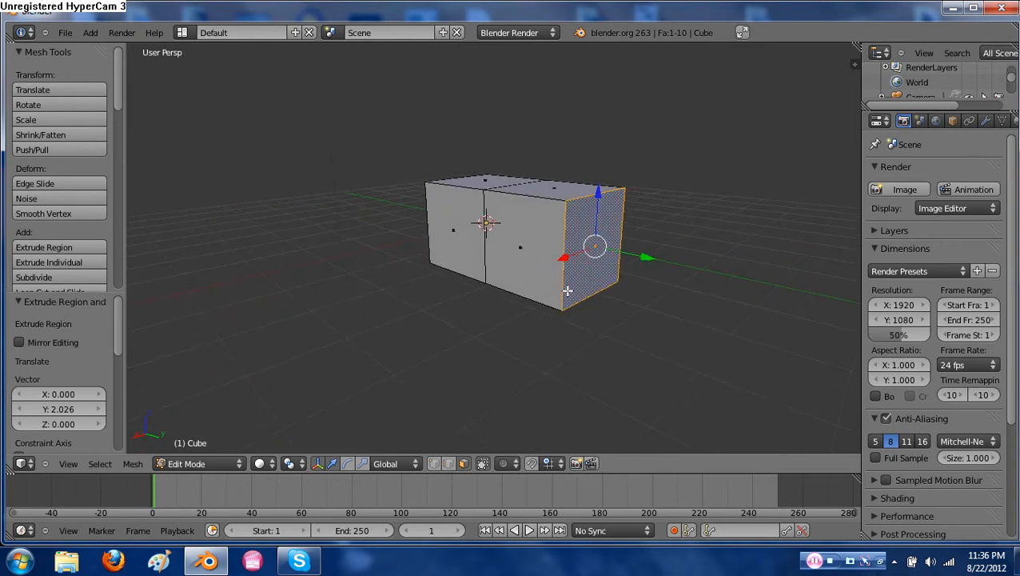
Extrude the new block's positive X side face by about 1.14 units, undoing a shorter first attempt
right_click(532, 255)
key("e")
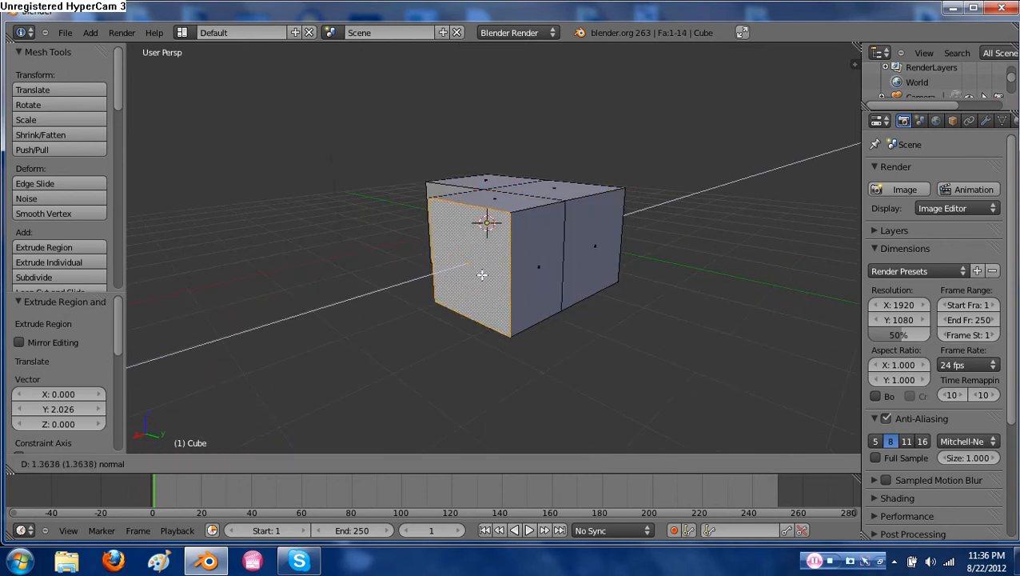
left_click(512, 262)
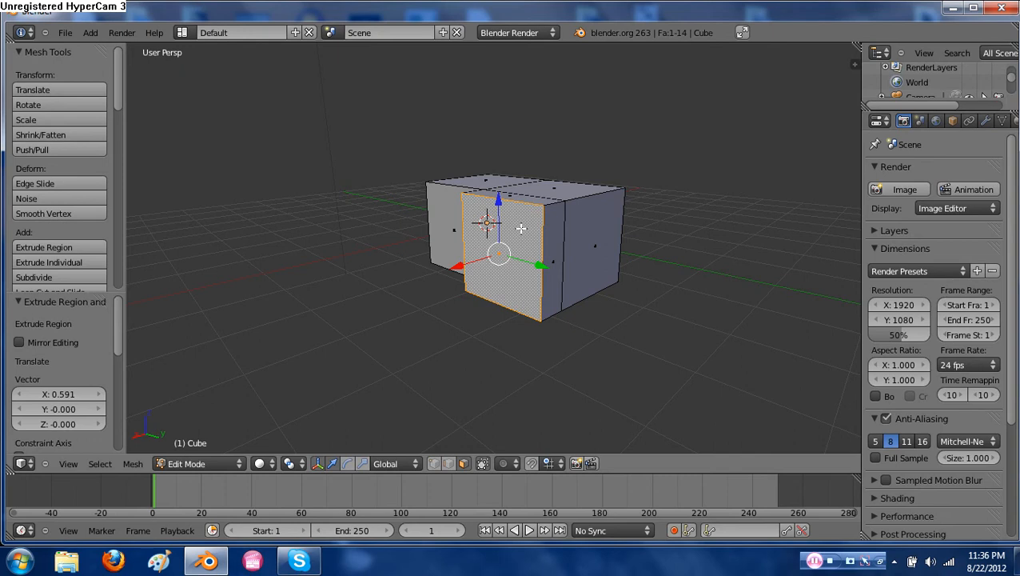
key("ctrl+z")
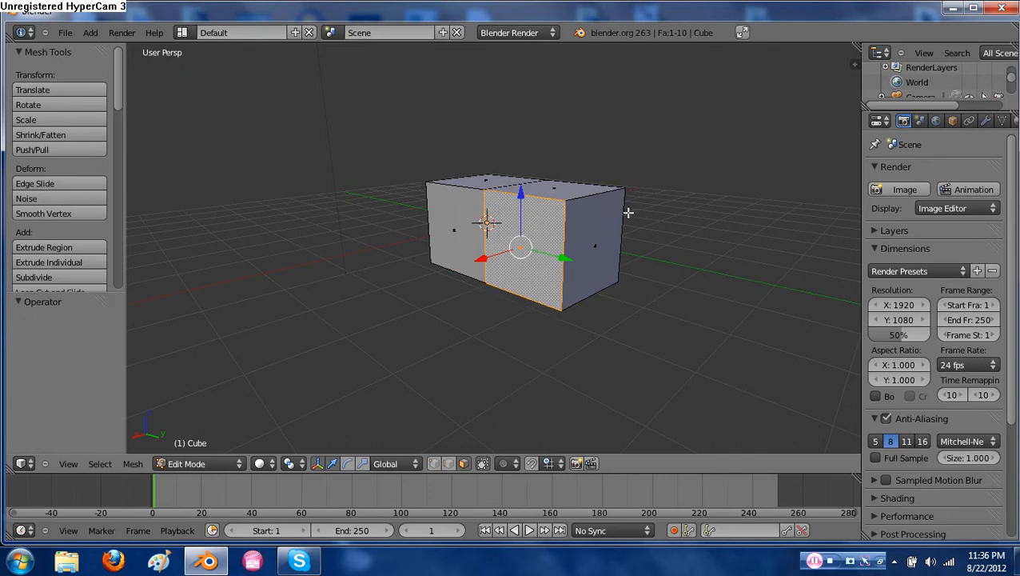
key("e")
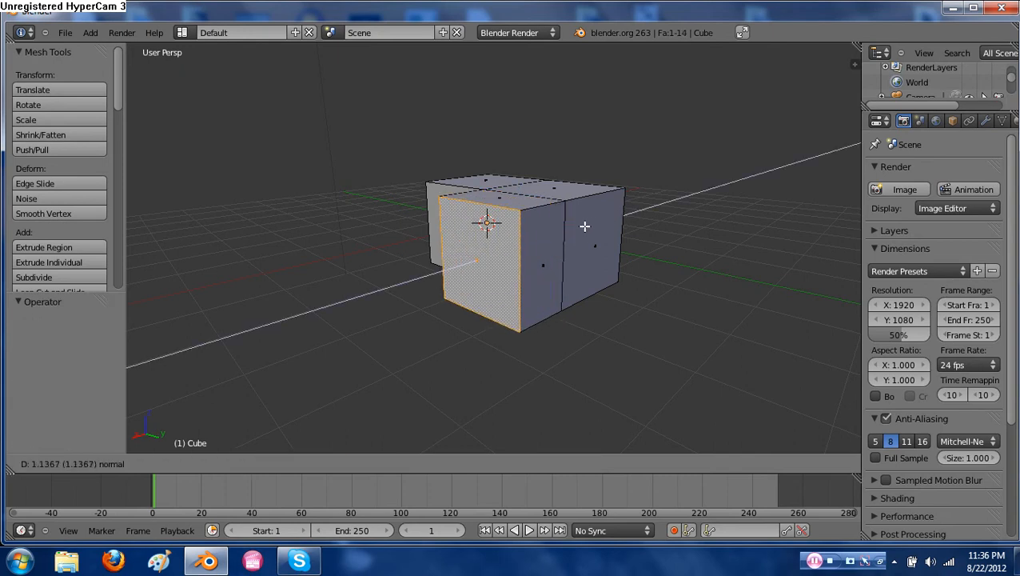
left_click(586, 227)
Scale the extruded face along Z by about 0.43
key("s")
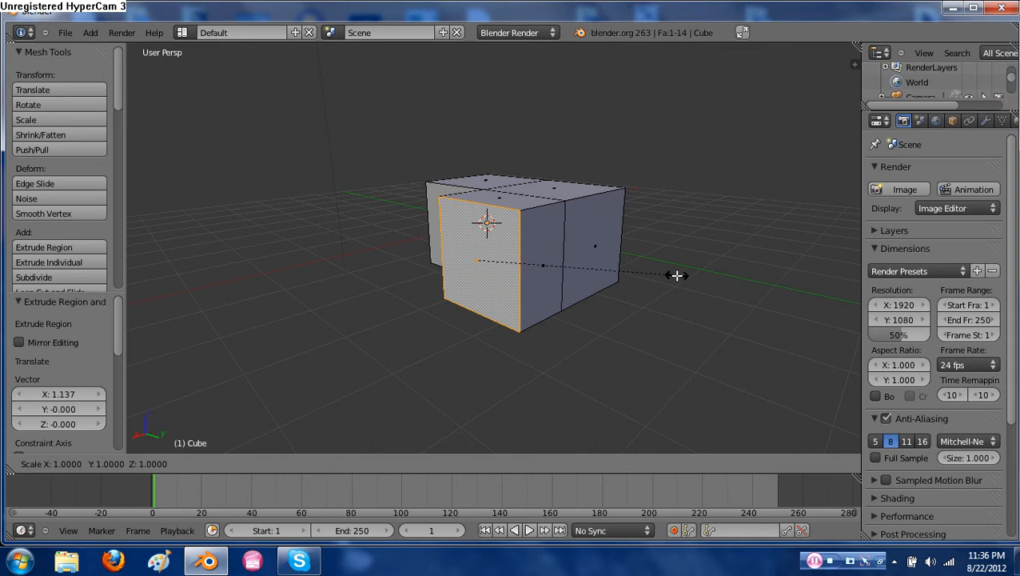
key("z")
left_click(561, 266)
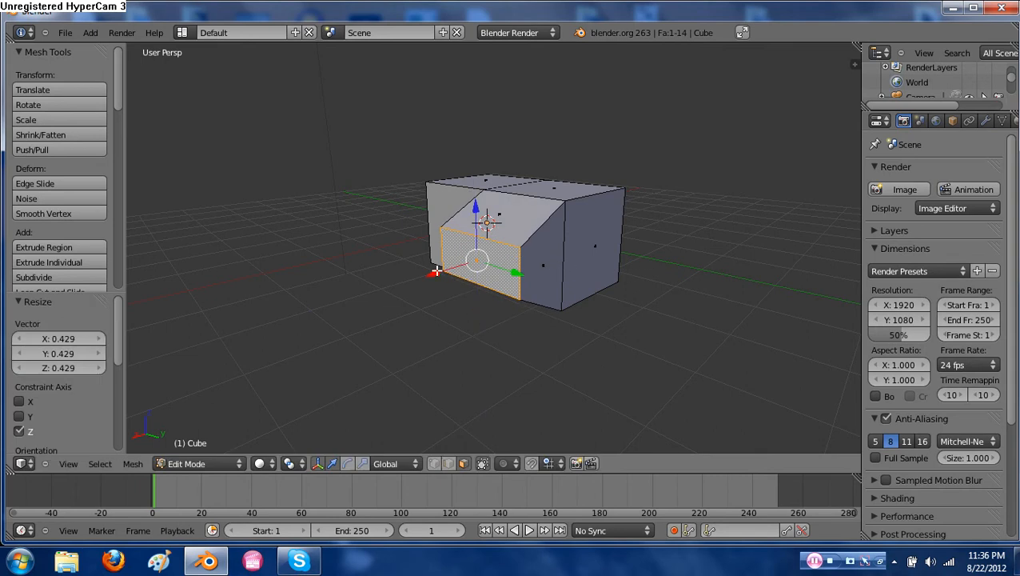
Move the narrowed face back along X in two moves of about -0.51 and -0.60, flush with the block's side
key("g")
key("x")
left_click(472, 256)
key("g")
key("x")
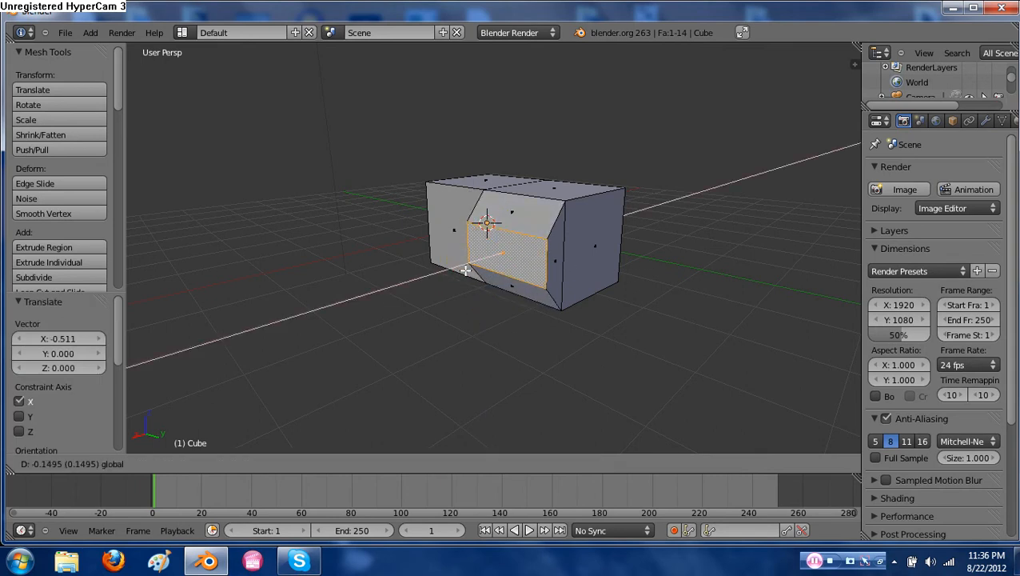
left_click(488, 222)
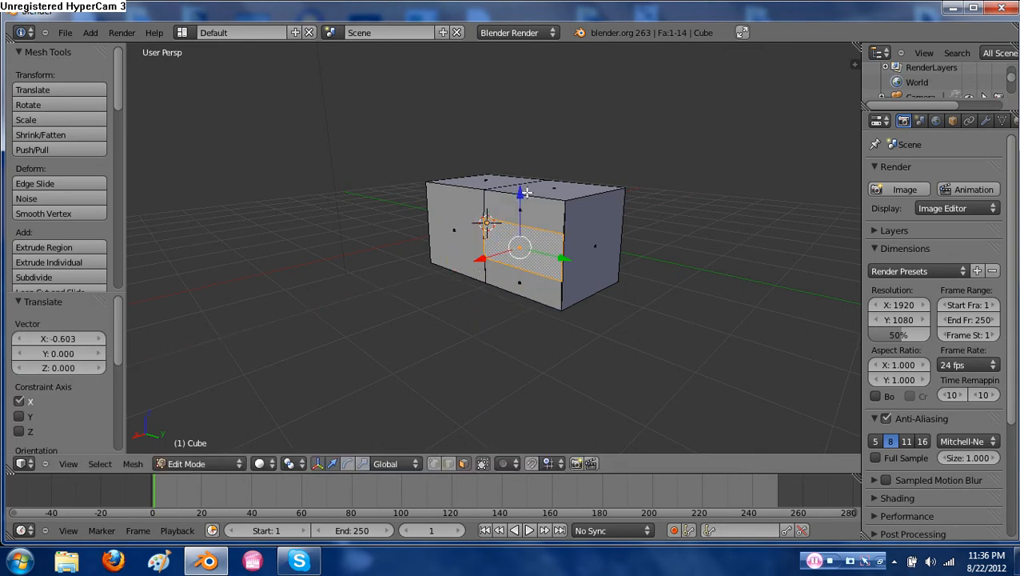
Raise the narrowed face along Z to the block's upper edge and extrude it about 1.17 units along X
key("g")
key("z")
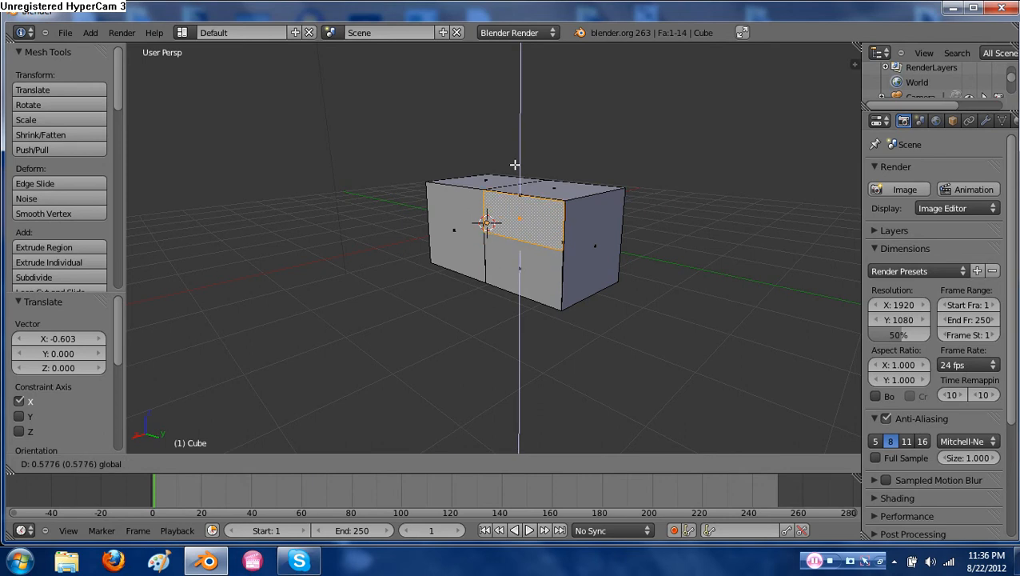
left_click(516, 165)
key("g")
key("z")
key("z")
left_click(488, 222)
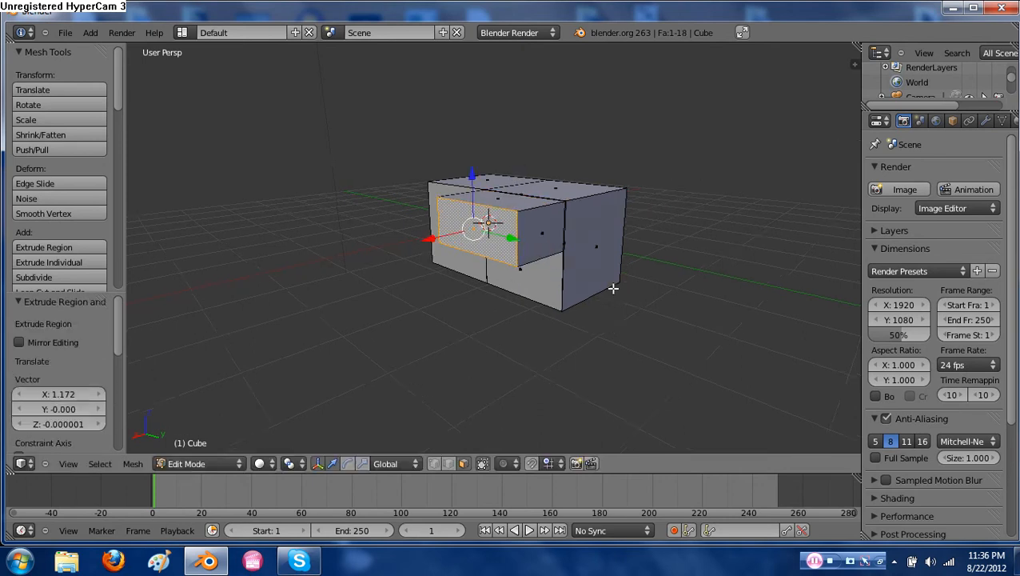
mouse_move(610, 289)
middle_mouse_down()
mouse_move(537, 275)
mouse_move(605, 303)
middle_mouse_up()
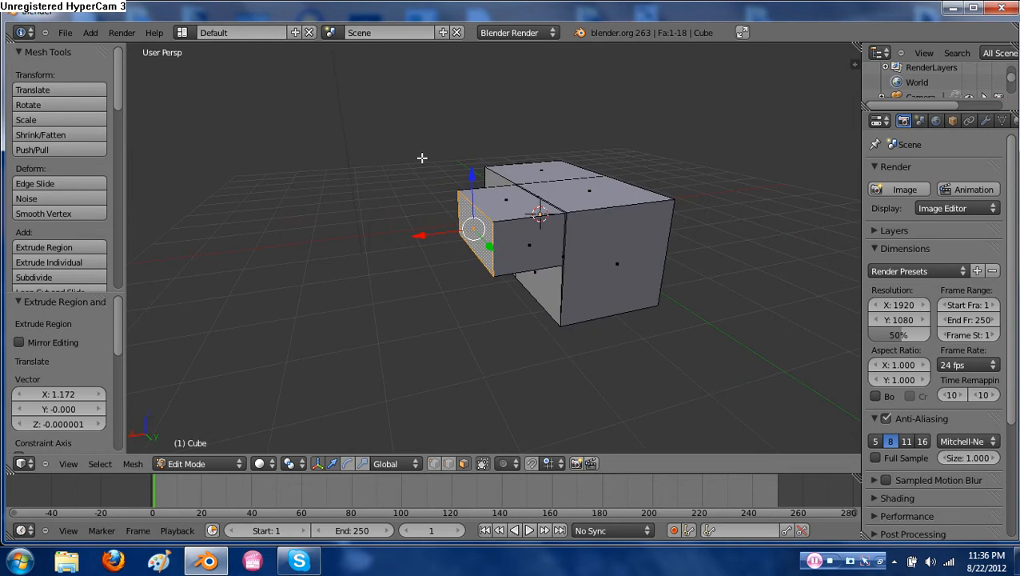
Start a new scene from the start-up file and merge the preferences area into the 3D viewport
left_click(66, 32)
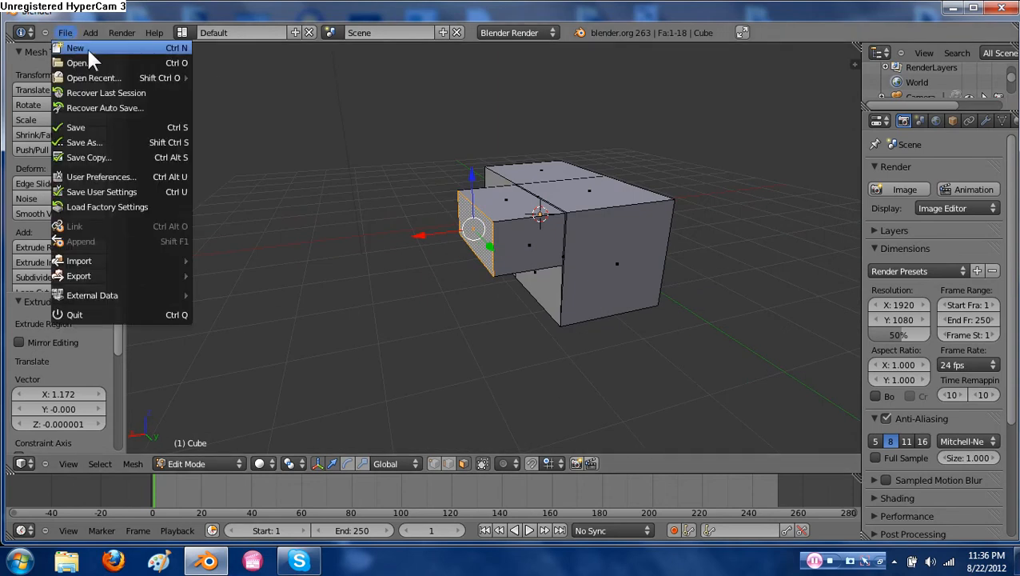
left_click(86, 48)
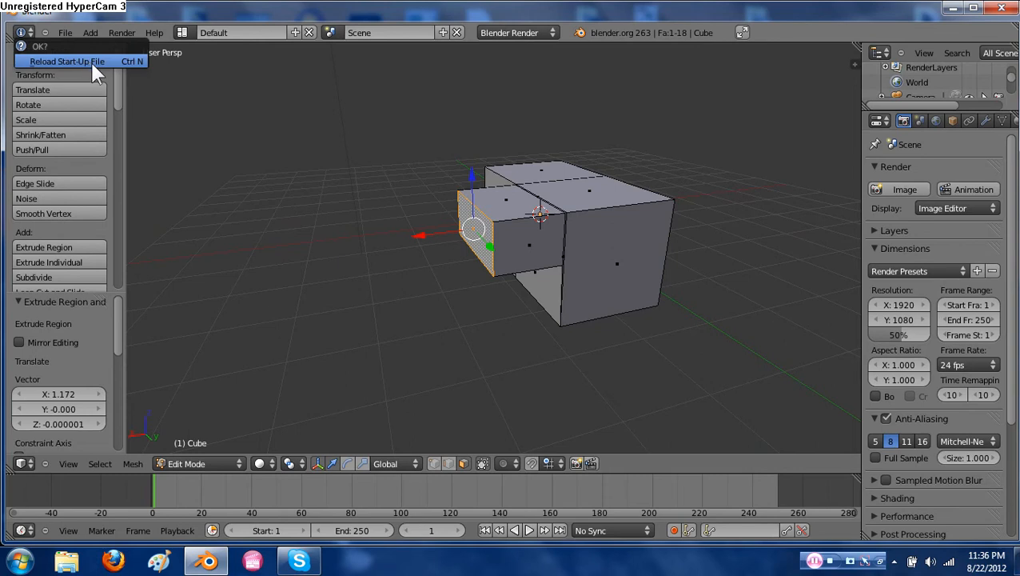
left_click(92, 63)
left_click_drag(503, 46, 561, 49)
middle_click_drag(487, 307, 472, 291)
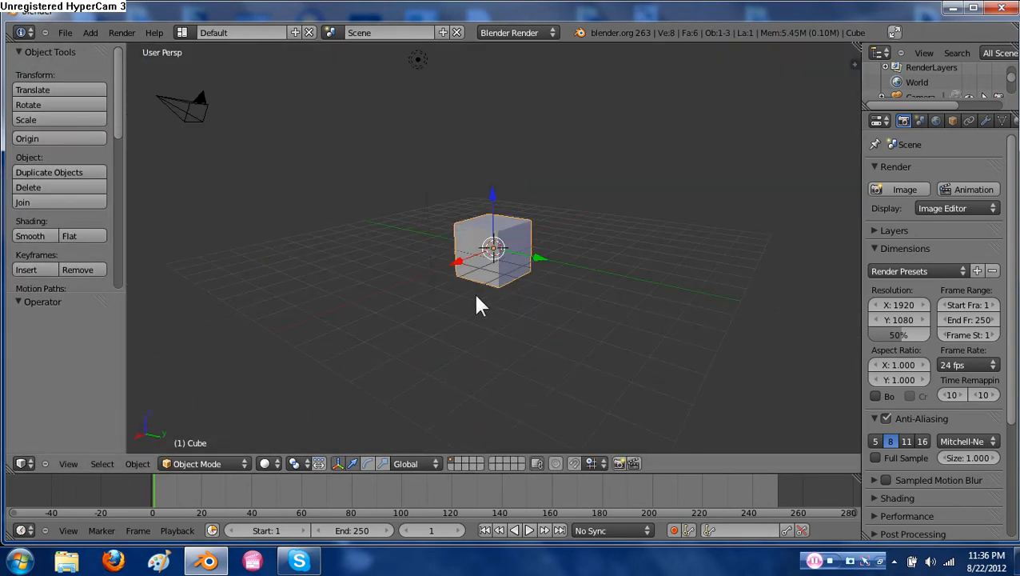
Enter Edit Mode on the default cube and try moving its whole mesh freely
key("Tab")
scroll(560, 297, "up", 5)
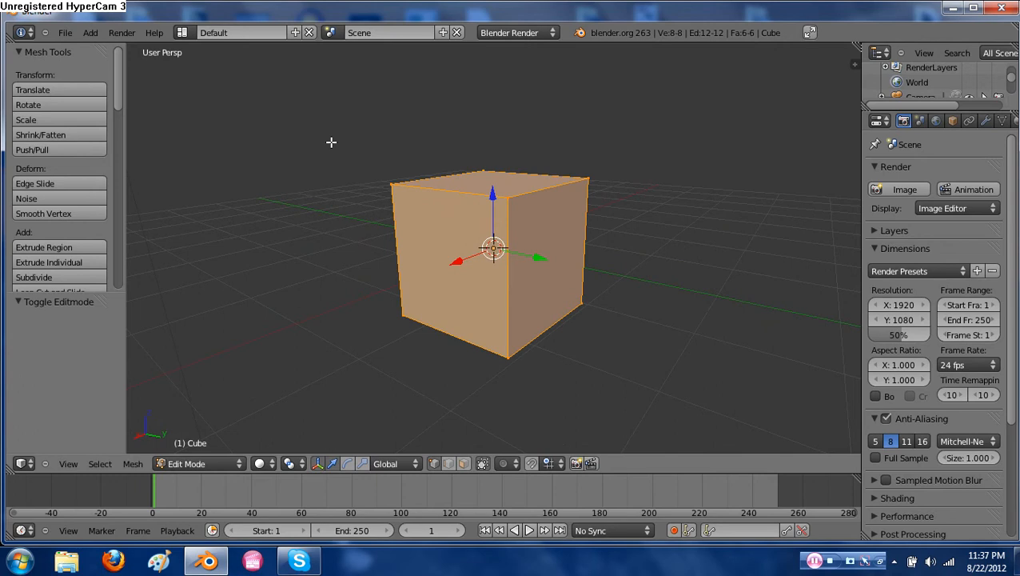
key("g")
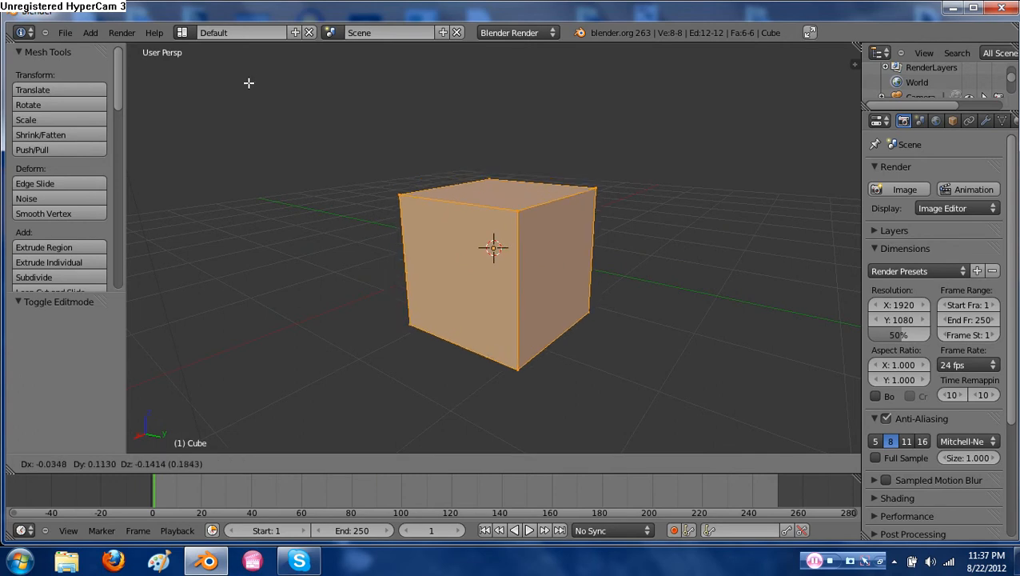
left_click(250, 77)
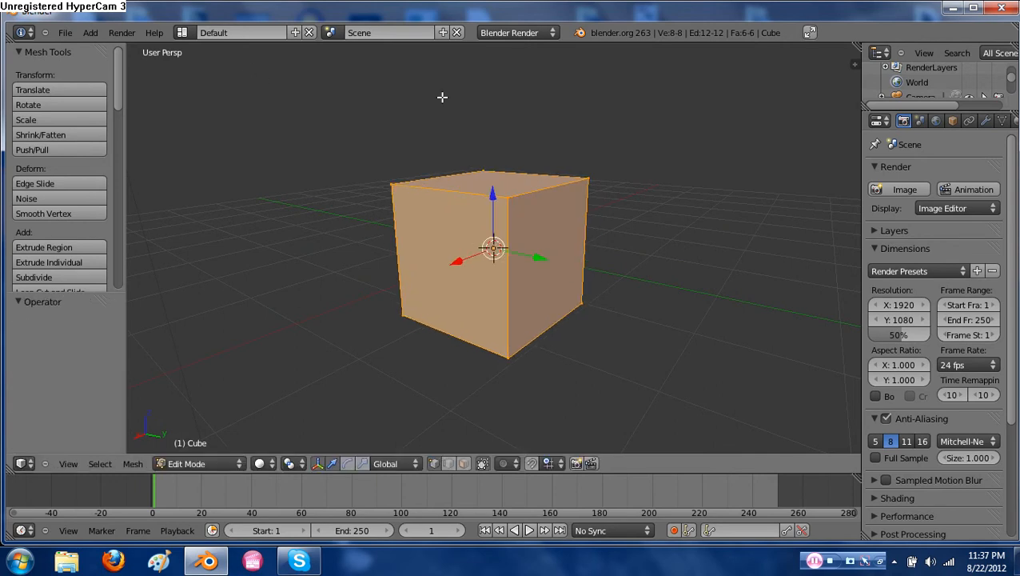
Show the viewport's properties sidebar and add a Grease Pencil data-block with a new layer
key("t")
key("t")
key("n")
scroll(680, 136, "up", 1)
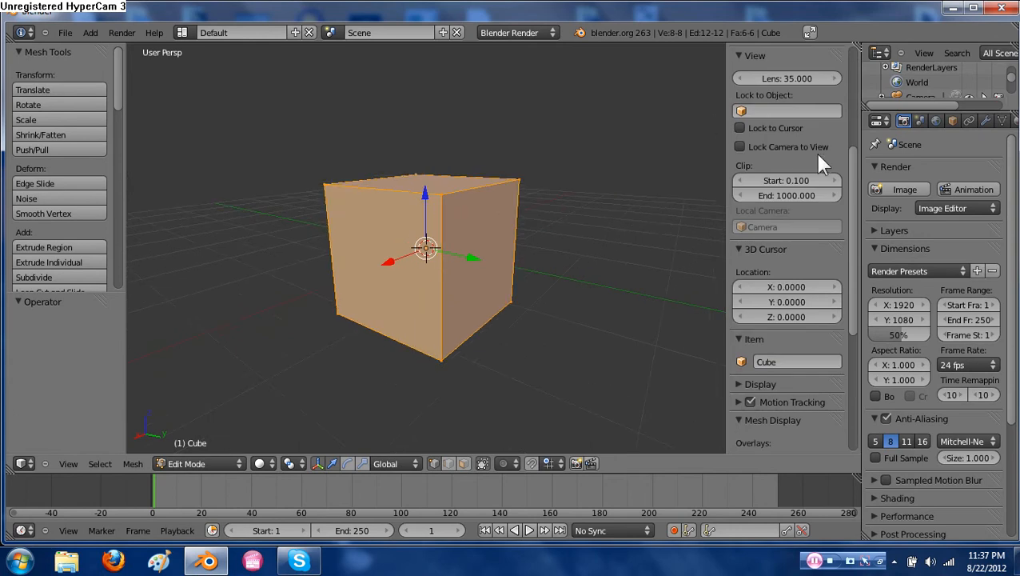
scroll(813, 151, "up", 6)
left_click(811, 214)
left_click(800, 230)
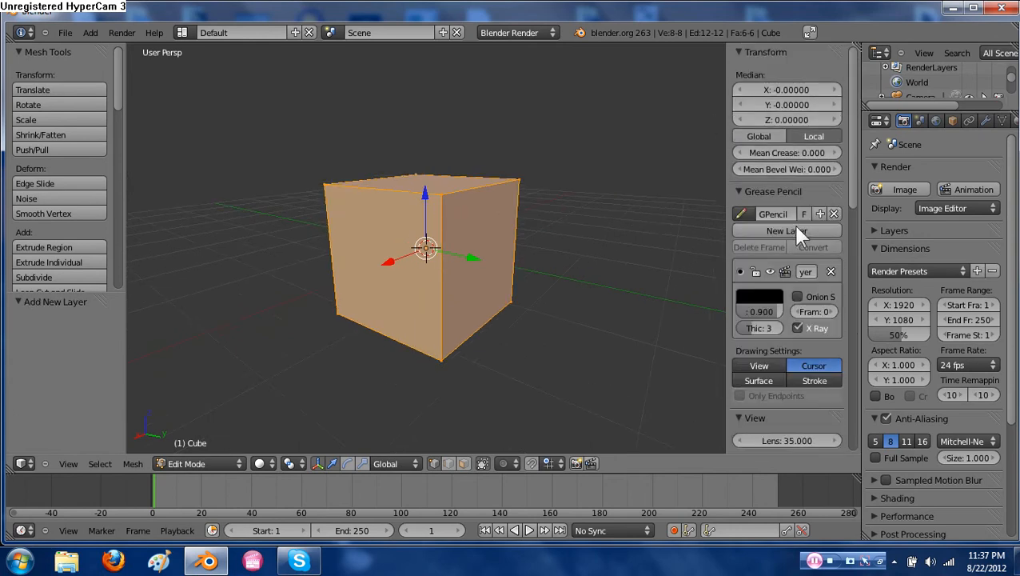
Place the 3D cursor in empty space away from the cube and move the mesh about -0.31 X, 0.37 Y and 0.05 Z
left_click(192, 68)
key("g")
left_click(256, 76)
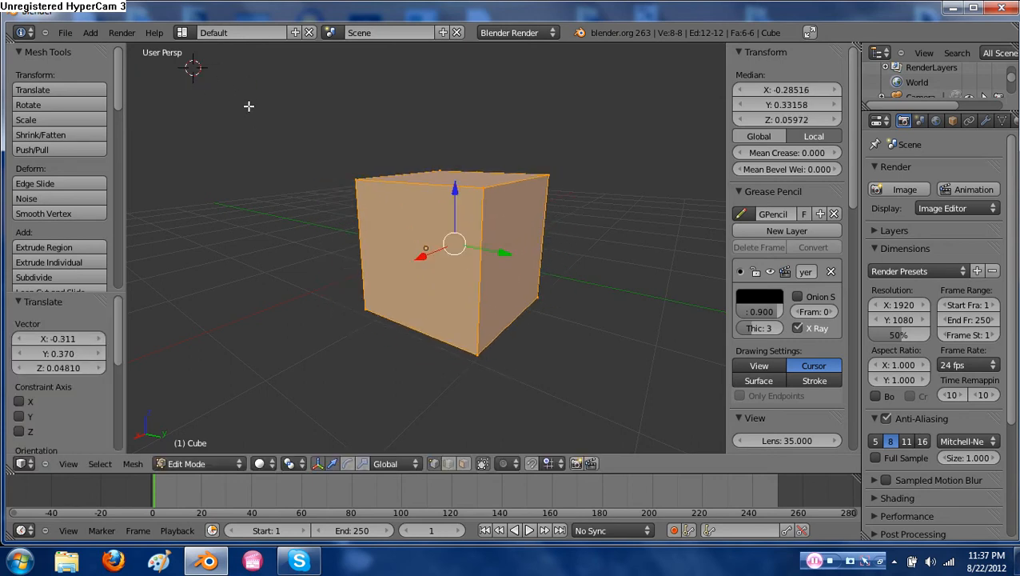
Handwrite the note "Ctrl + R = Edge Loops" above the cube with the Grease Pencil in black
mouse_move(210, 74)
left_mouse_down()
mouse_move(188, 111)
mouse_move(231, 113)
mouse_move(251, 80)
mouse_move(278, 95)
left_mouse_up()
left_click_drag(315, 65, 318, 94)
mouse_move(304, 82)
left_mouse_down()
mouse_move(338, 80)
mouse_move(369, 100)
left_mouse_up()
left_click_drag(370, 58, 395, 99)
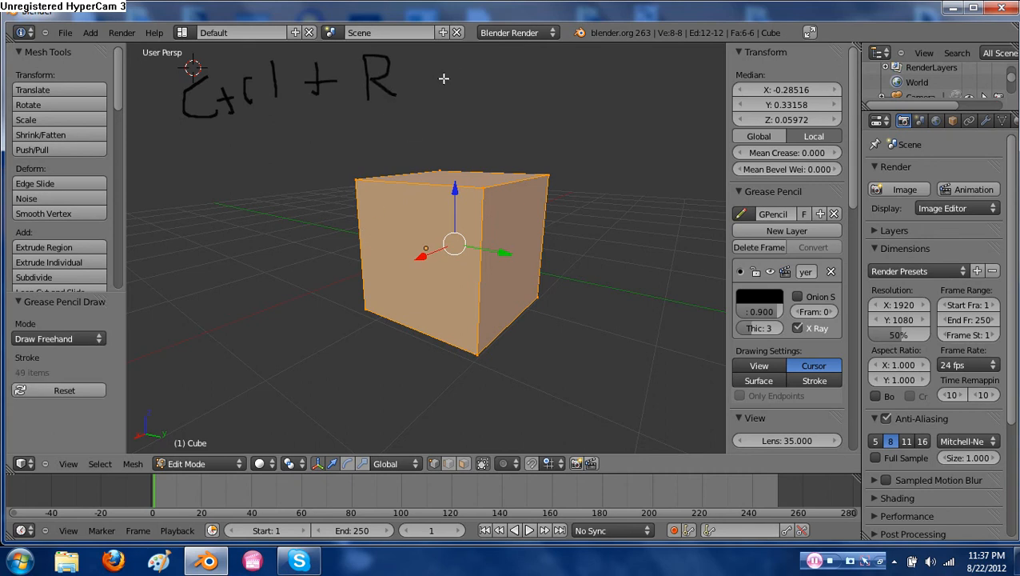
mouse_move(448, 71)
left_mouse_down()
mouse_move(473, 69)
mouse_move(478, 82)
left_mouse_up()
mouse_move(539, 58)
left_mouse_down()
mouse_move(519, 59)
mouse_move(527, 104)
mouse_move(512, 83)
left_mouse_up()
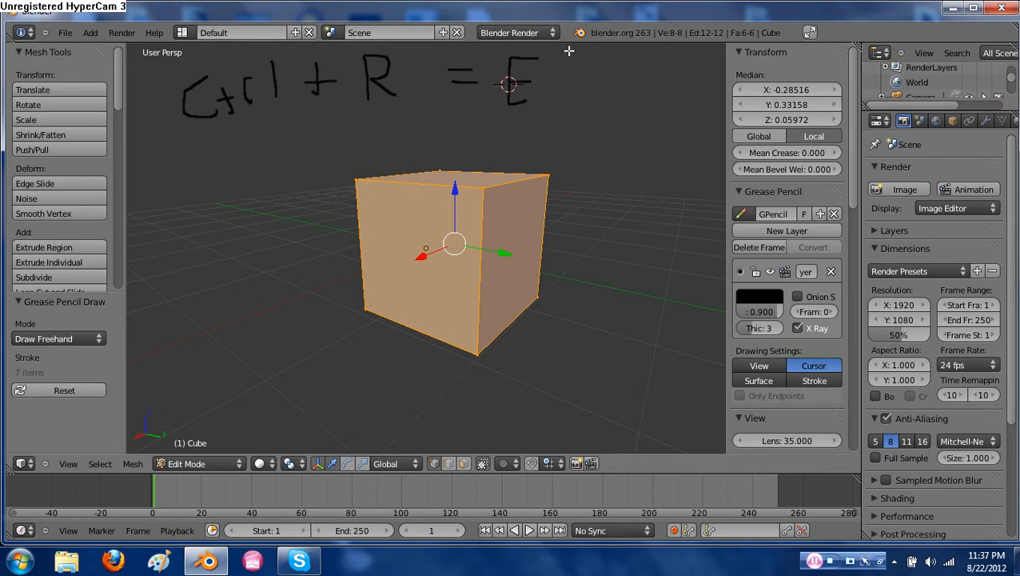
mouse_move(569, 50)
left_mouse_down()
mouse_move(569, 94)
mouse_move(588, 82)
mouse_move(590, 96)
mouse_move(600, 89)
mouse_move(571, 118)
left_mouse_up()
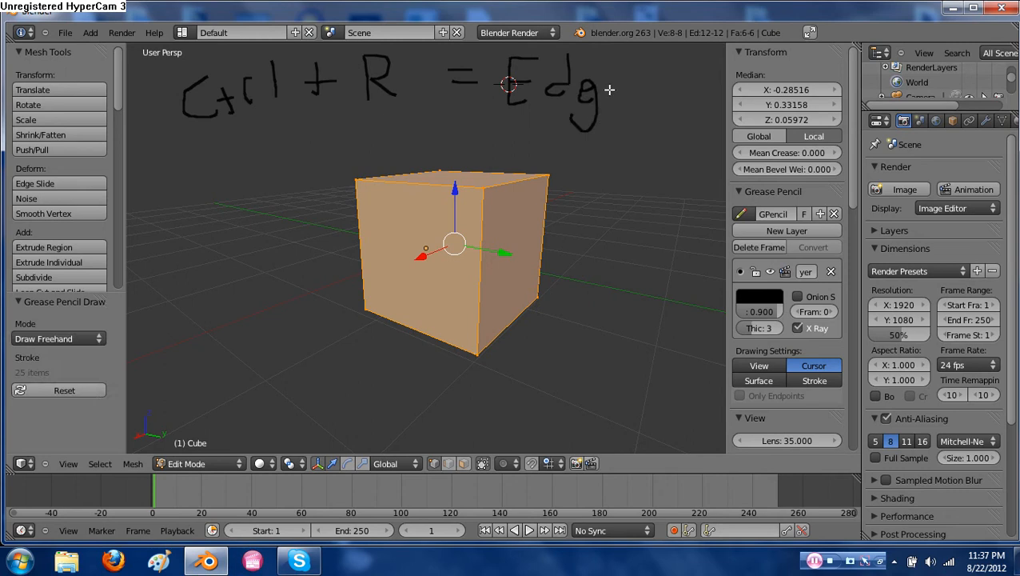
mouse_move(606, 88)
left_mouse_down()
mouse_move(626, 69)
mouse_move(642, 97)
mouse_move(635, 145)
mouse_move(658, 135)
mouse_move(699, 159)
left_mouse_up()
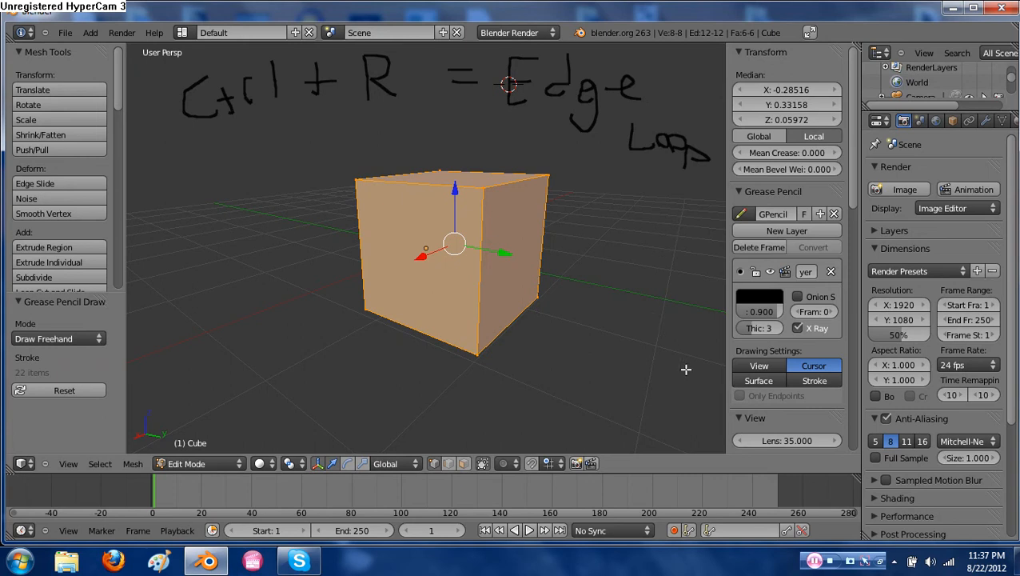
Delete the Grease Pencil frame holding the handwritten note and hide the viewport's properties sidebar
left_click(758, 247)
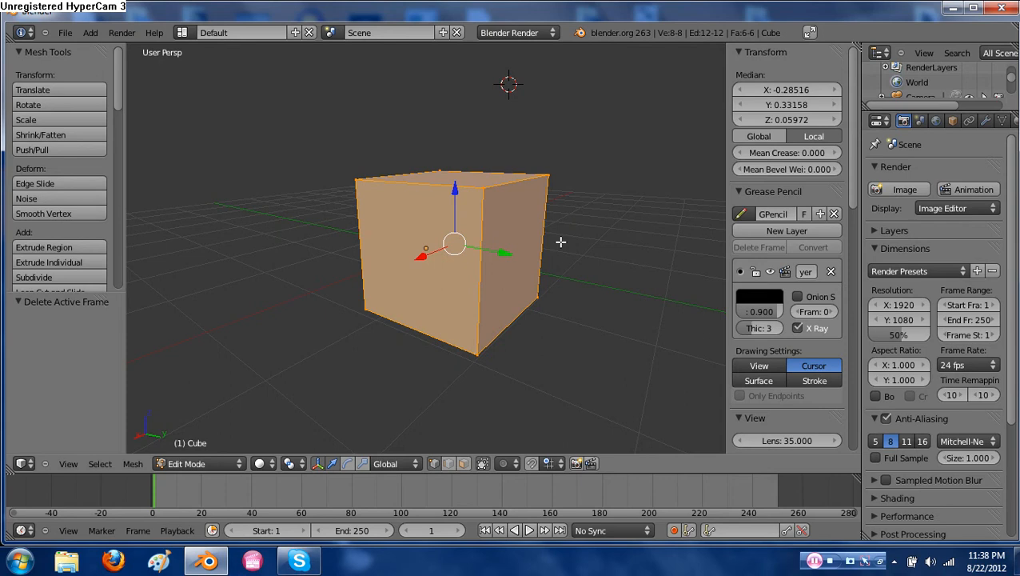
key("n")
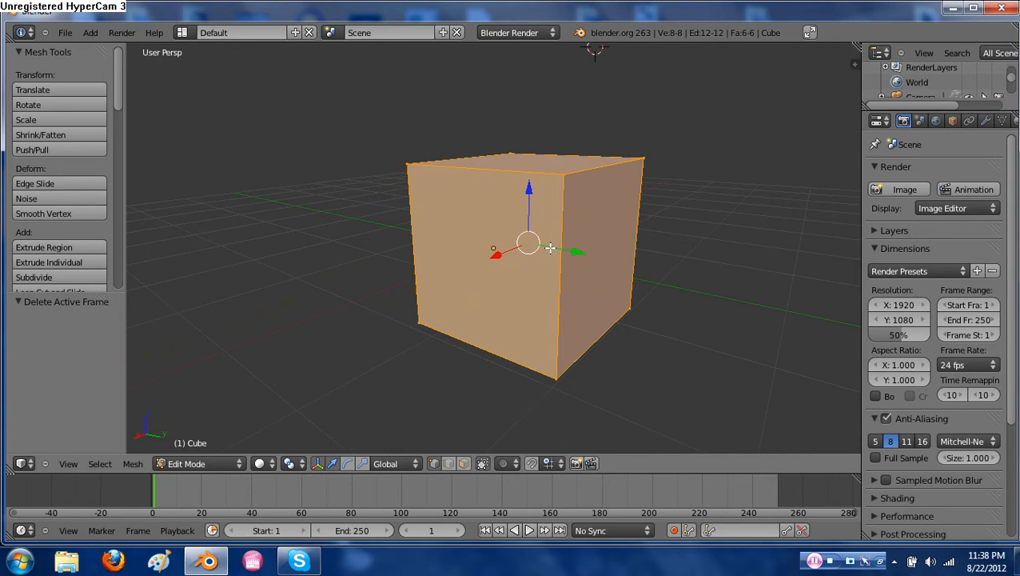
Add a single vertical loop cut to the cube, slide it by 0.34, and undo the cut
key("ctrl+r")
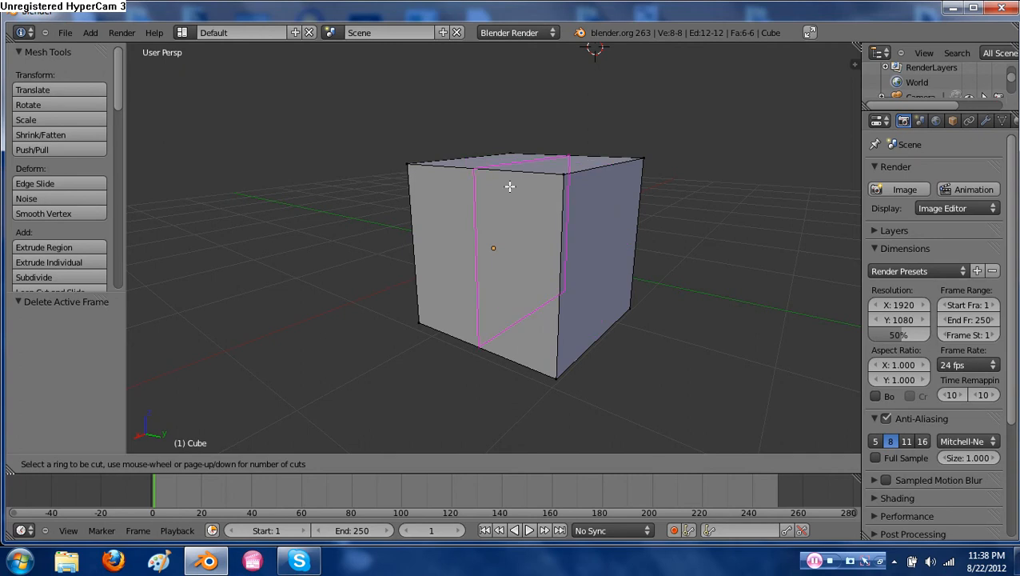
scroll(509, 187, "up", 3)
scroll(509, 186, "down", 3)
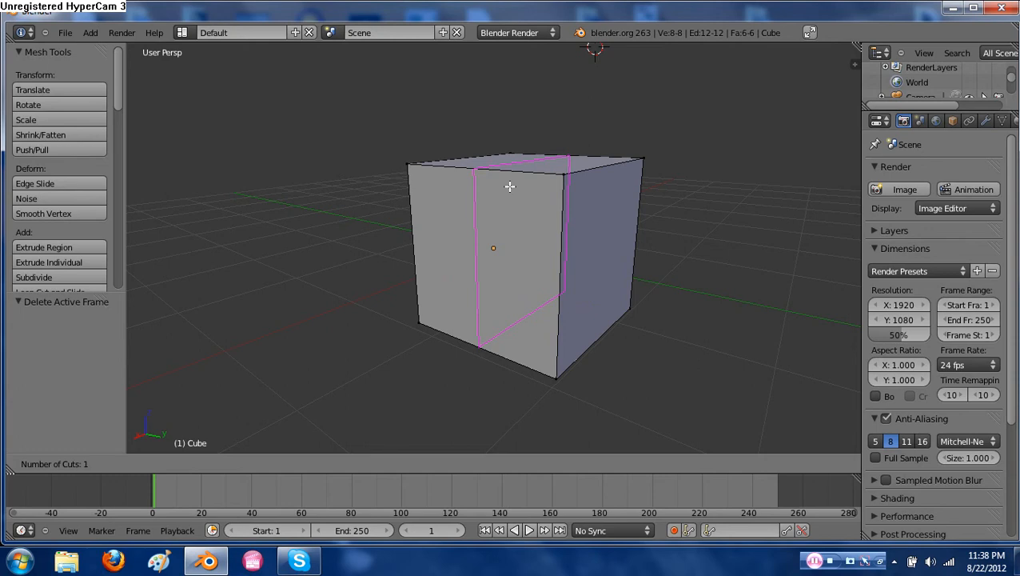
left_click(509, 186)
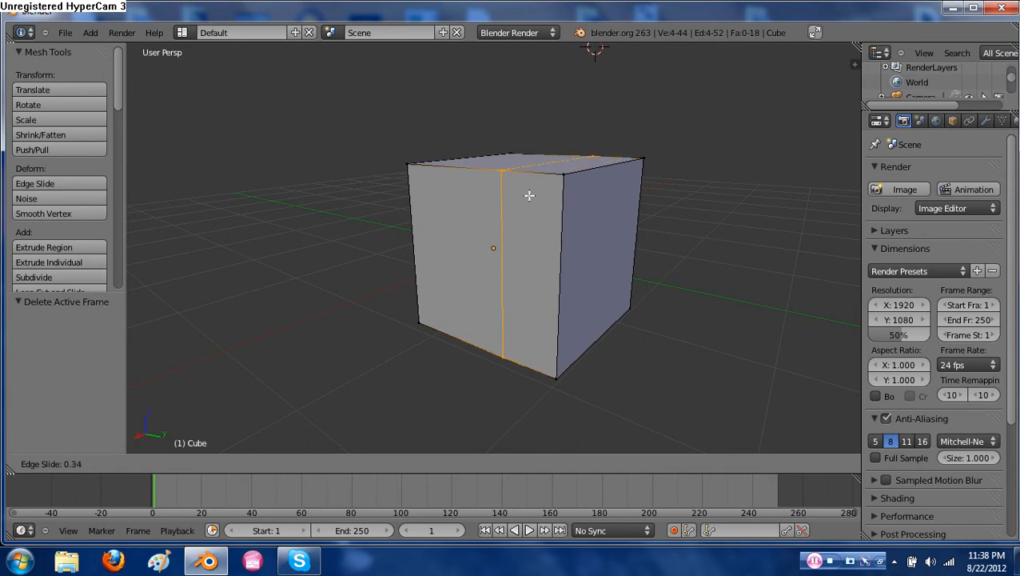
left_click(529, 195)
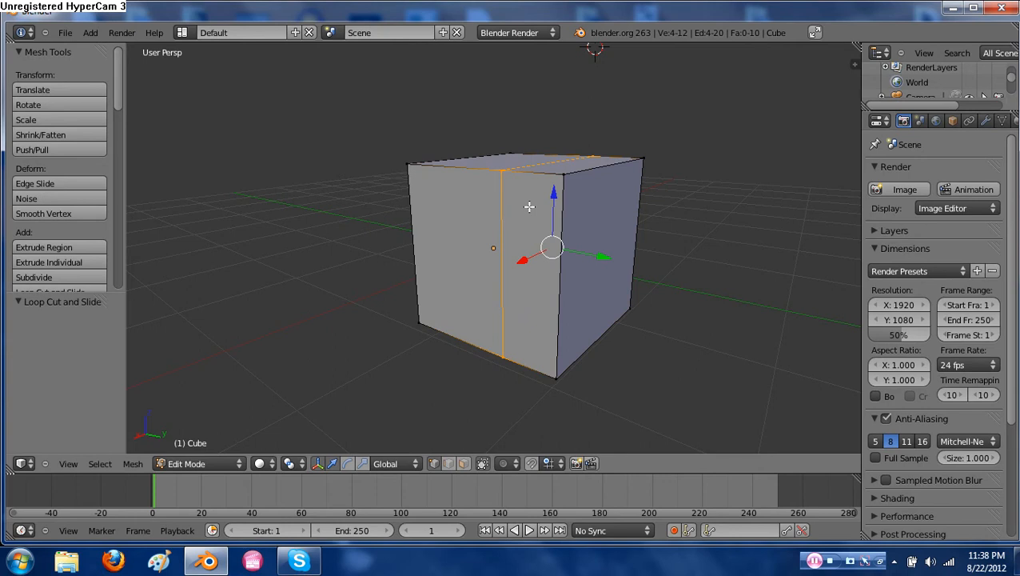
middle_click_drag(528, 207, 577, 198)
key("a")
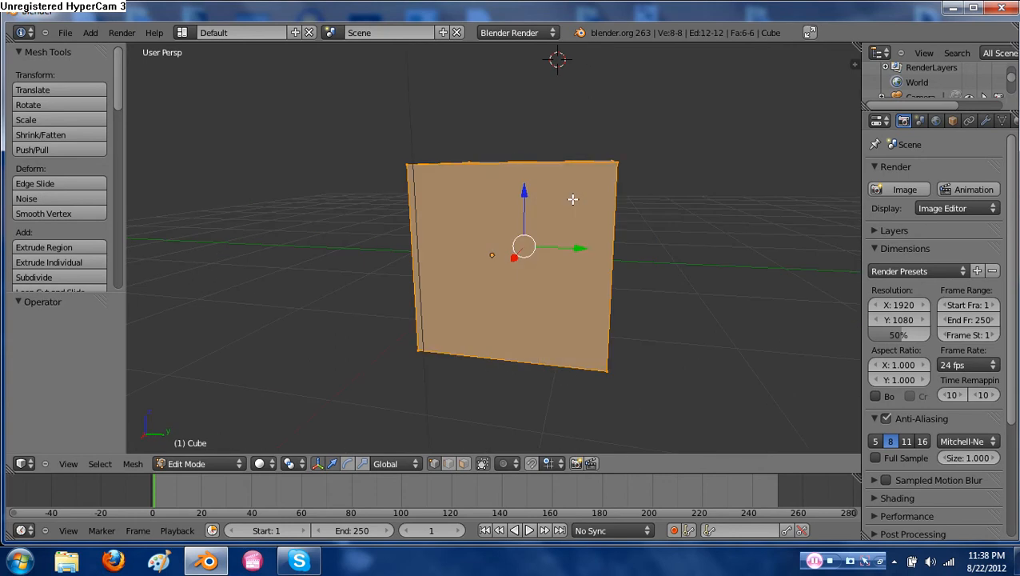
Place a vertical loop cut at the middle of the cube with an edge slide of 0.00, and undo it
key("ctrl+r")
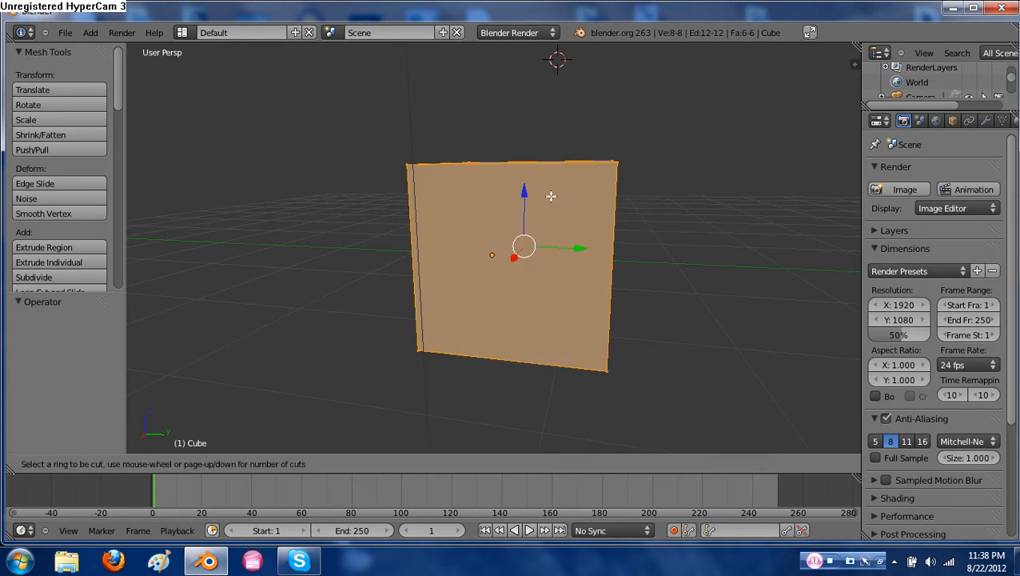
left_click(511, 165)
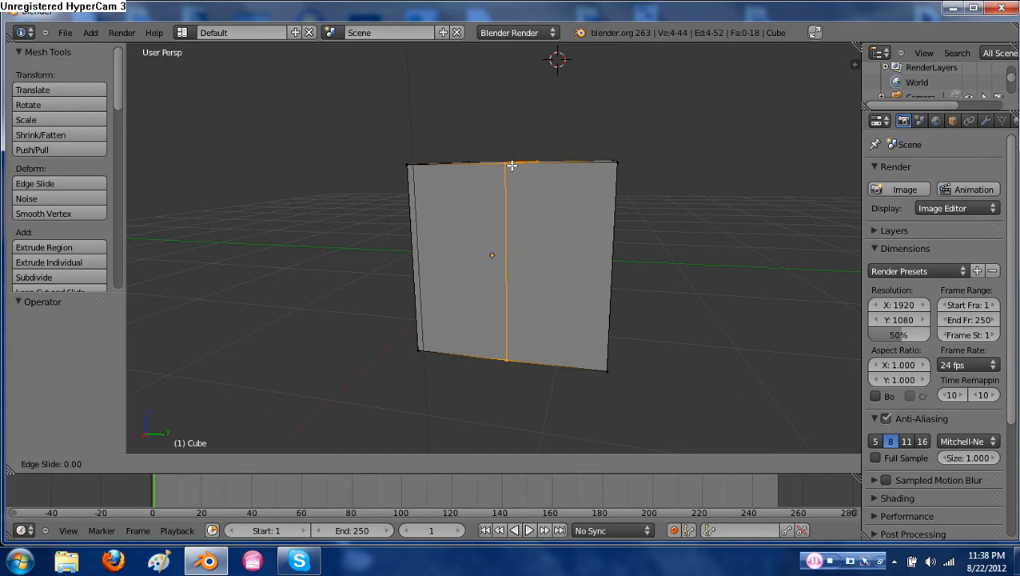
left_click(511, 165)
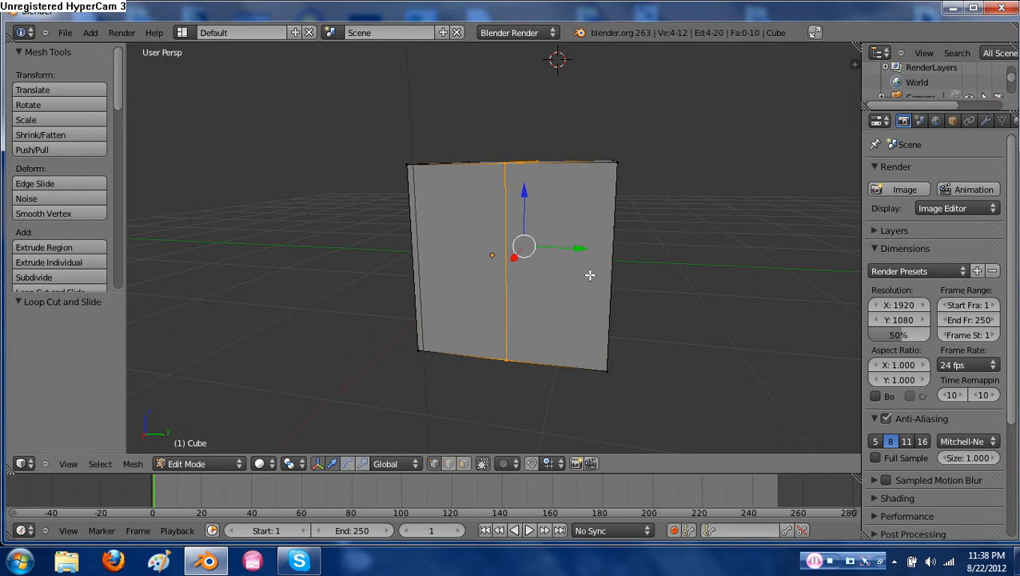
key("a")
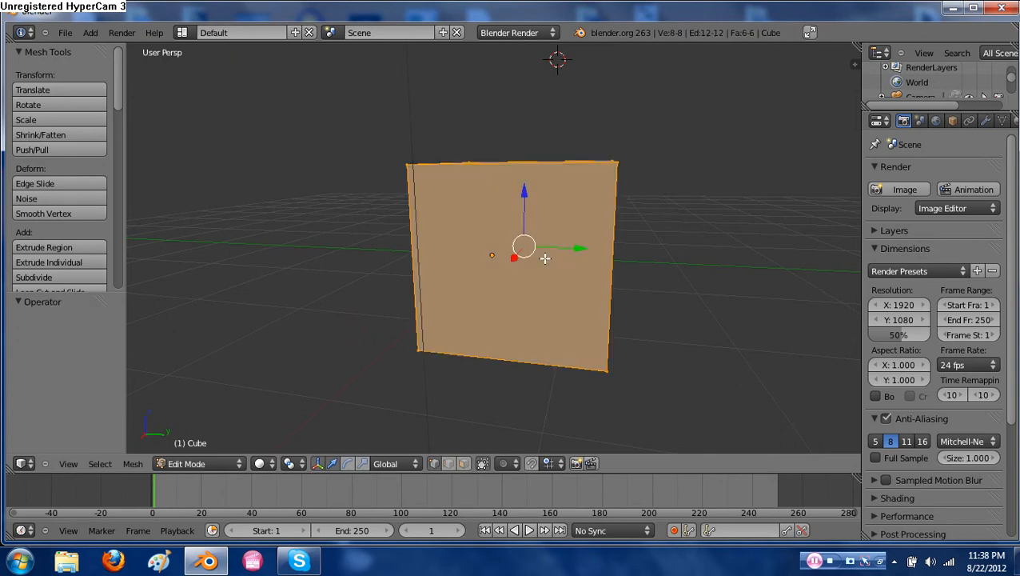
Add a vertical loop cut, slide it close to the cube's side edge, and undo it
key("ctrl+r")
left_click(514, 164)
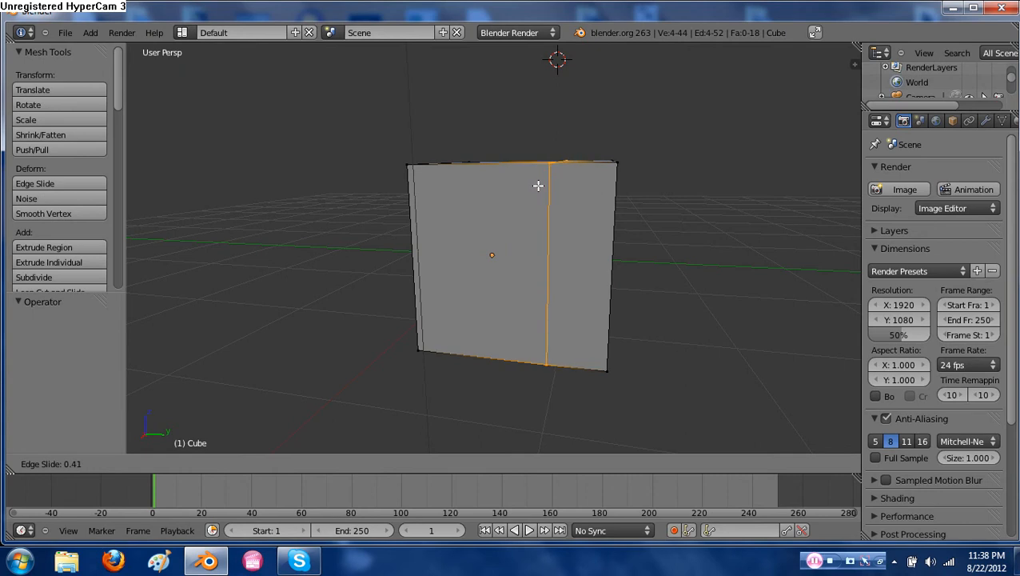
left_click(560, 175)
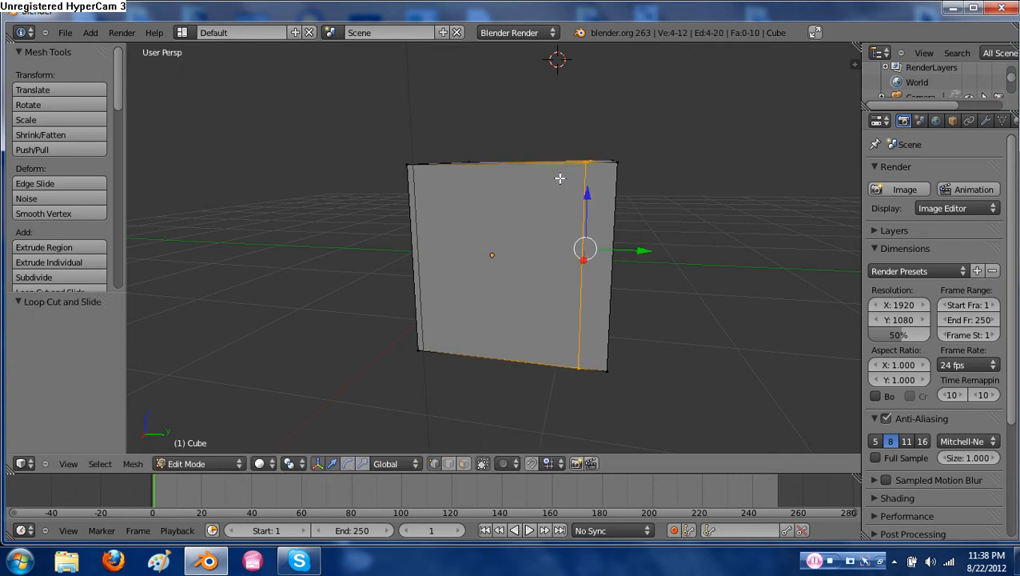
key("ctrl+z")
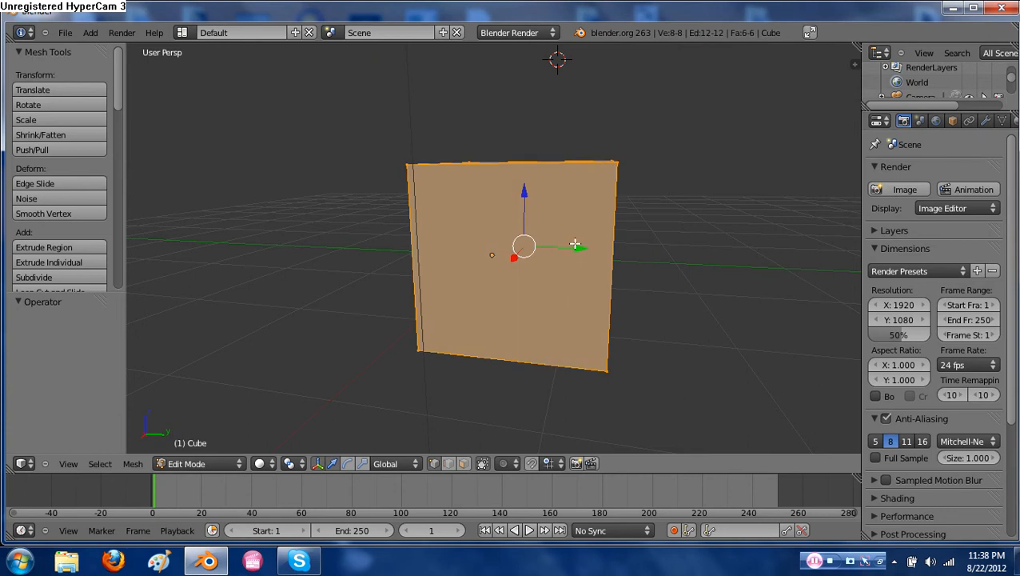
Add a vertical loop cut near the middle of the cube with an edge slide of 0.06
key("ctrl+r")
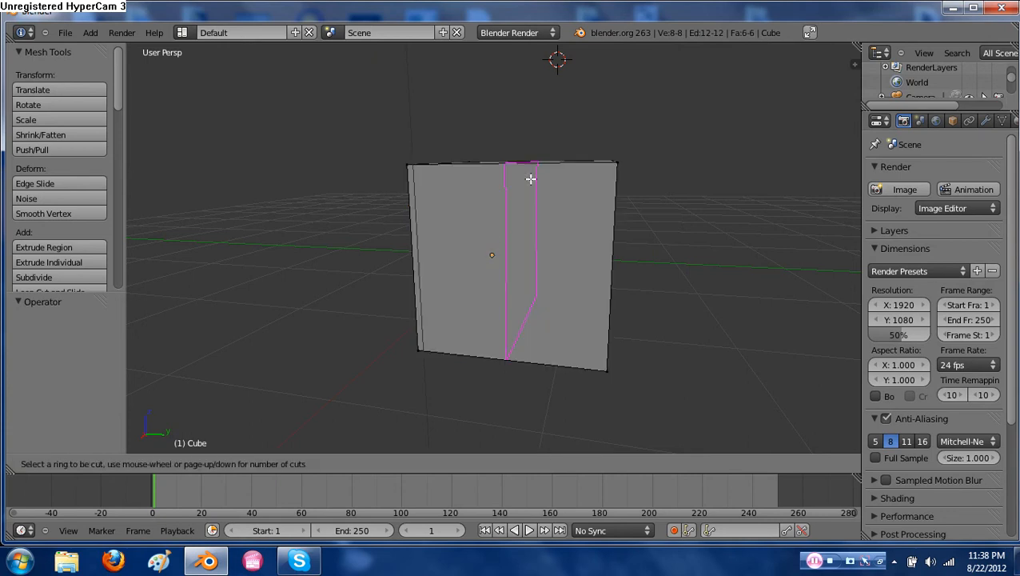
left_click(524, 166)
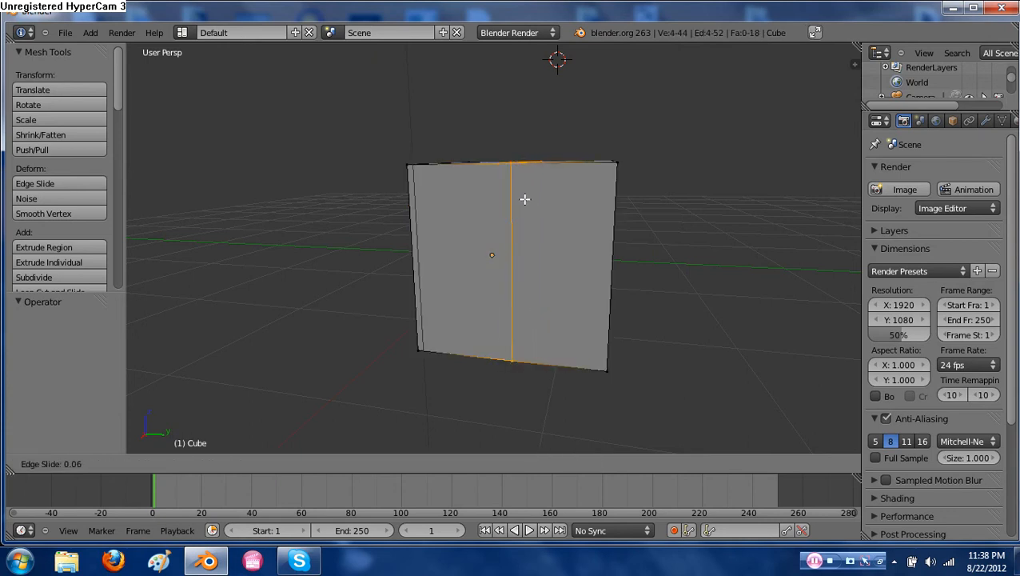
left_click(524, 200)
middle_click_drag(608, 264, 531, 270)
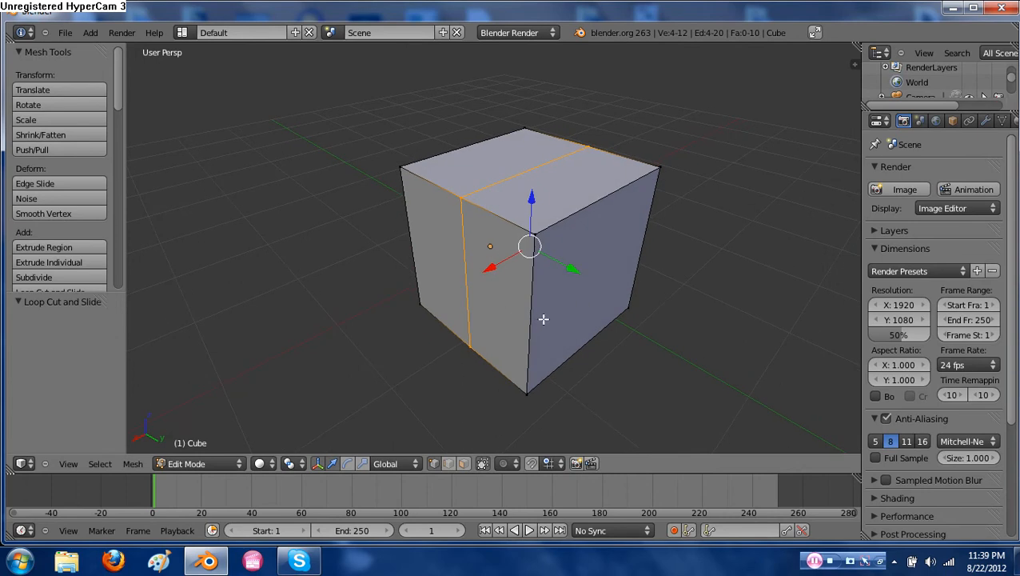
middle_click_drag(544, 319, 581, 291)
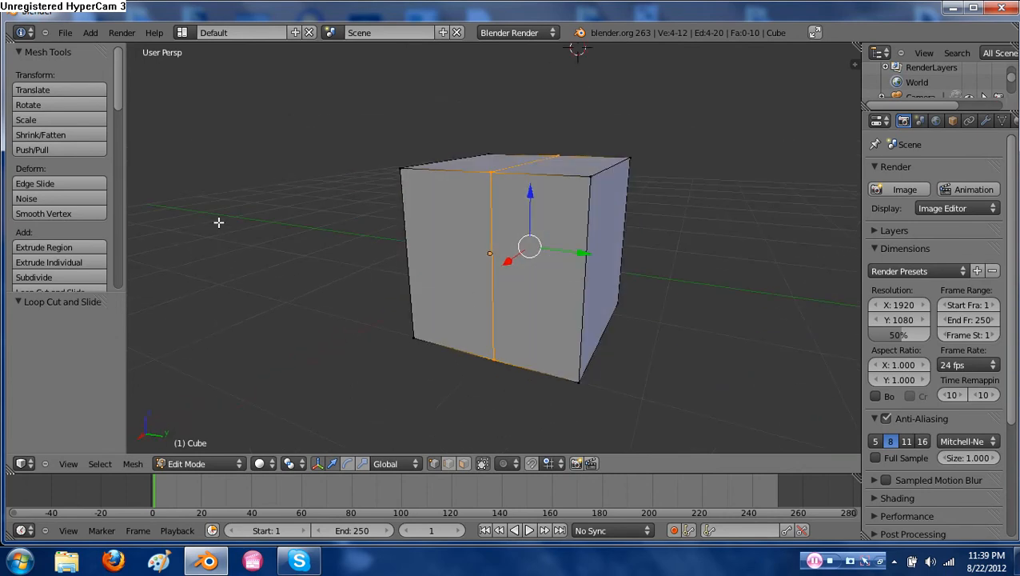
Edge Slide the selected loop with a factor of 1.000 onto the cube's side, and undo the slide
left_click(45, 183)
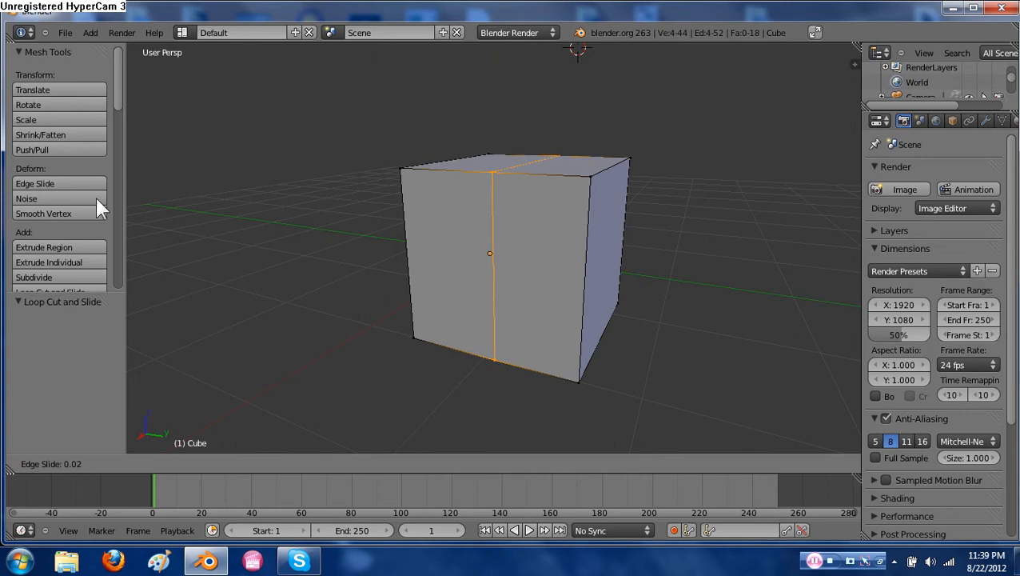
left_click(157, 225)
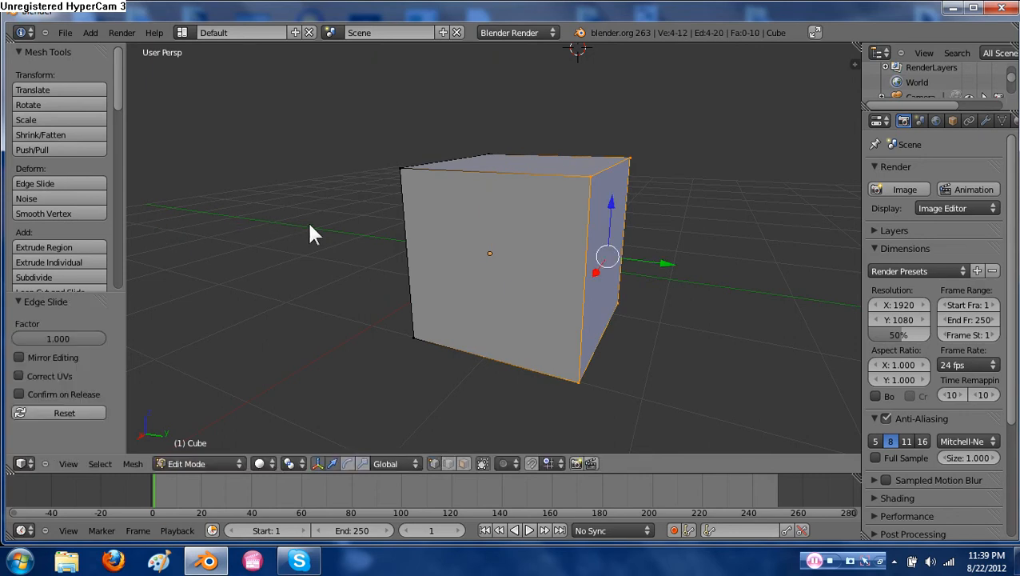
key("ctrl+z")
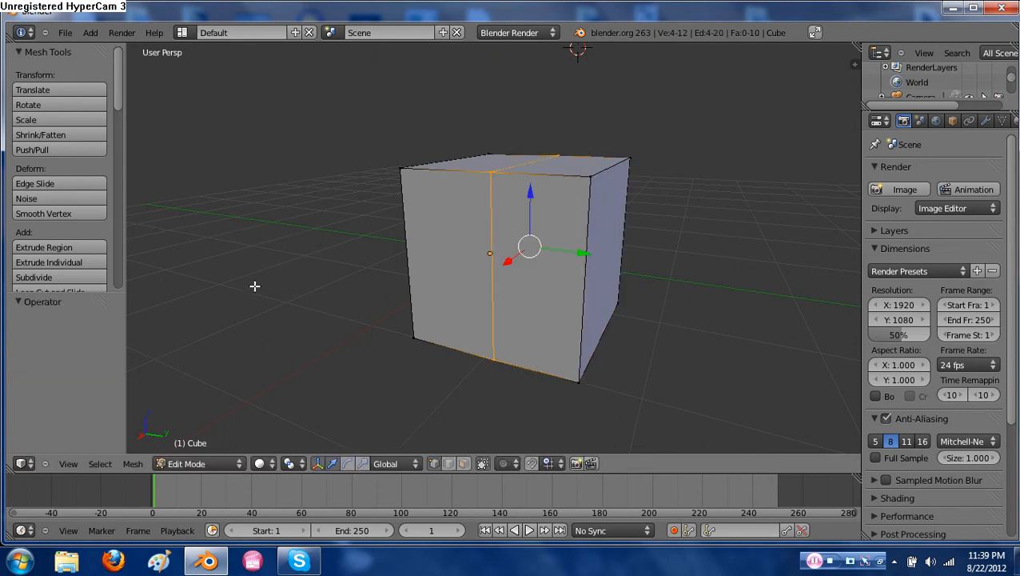
Try the Loop Cut and Slide tool and undo the loop cut near the cube's middle
scroll(69, 263, "down", 2)
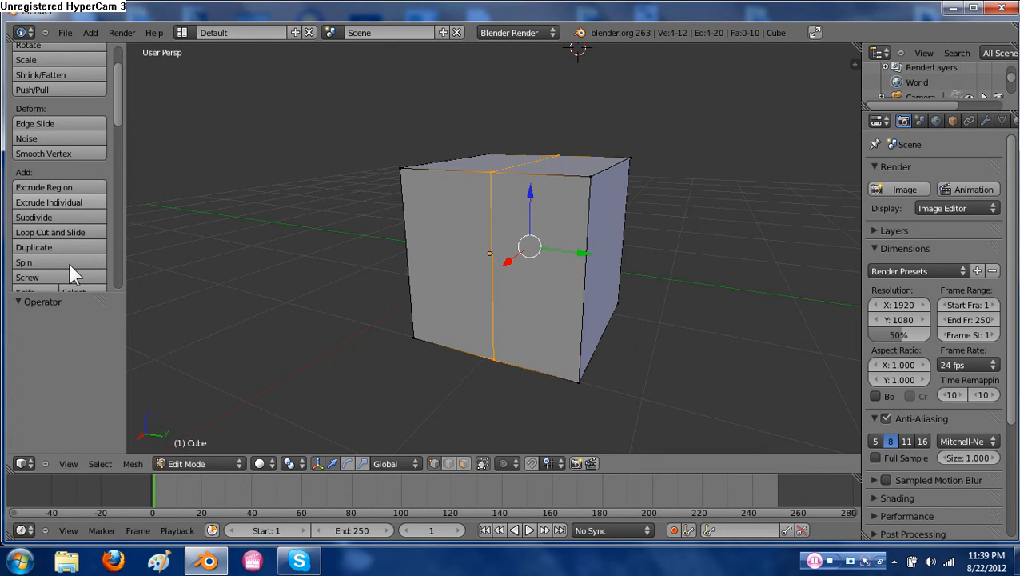
left_click(46, 232)
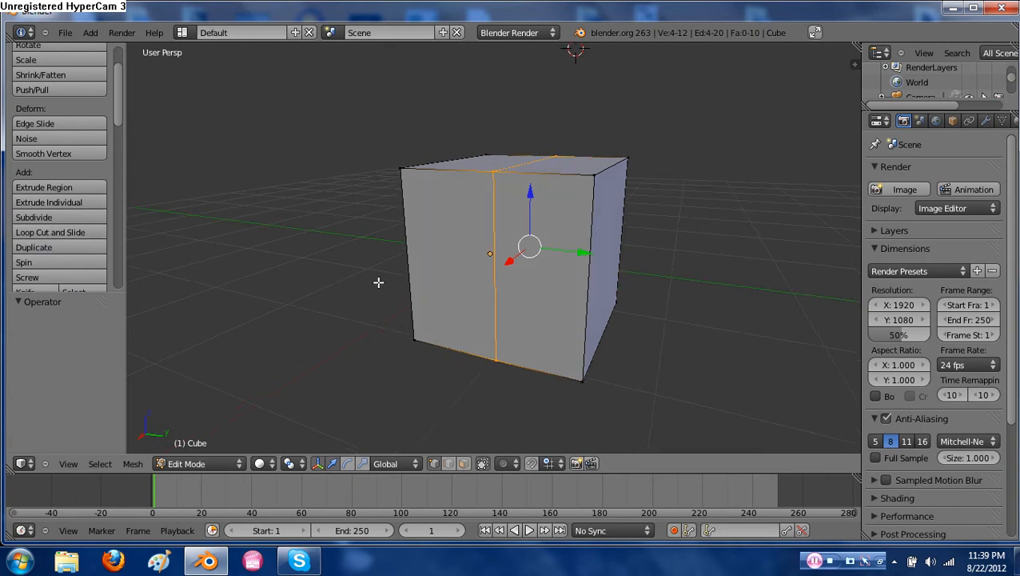
key("ctrl+z")
In front view, try a diagonal Knife cut from the cube's upper edge to beyond its right side
key("KP_1")
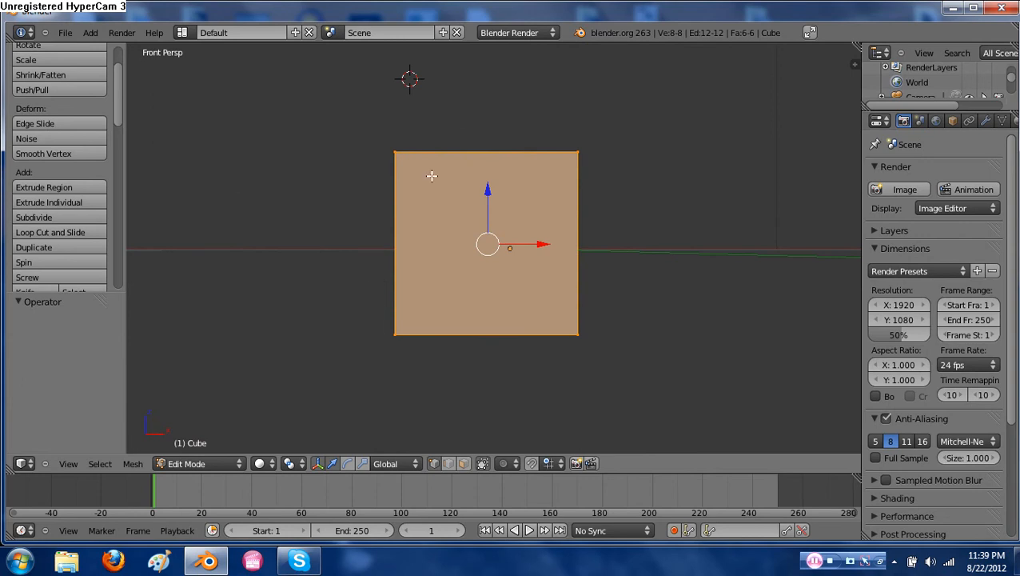
key("k")
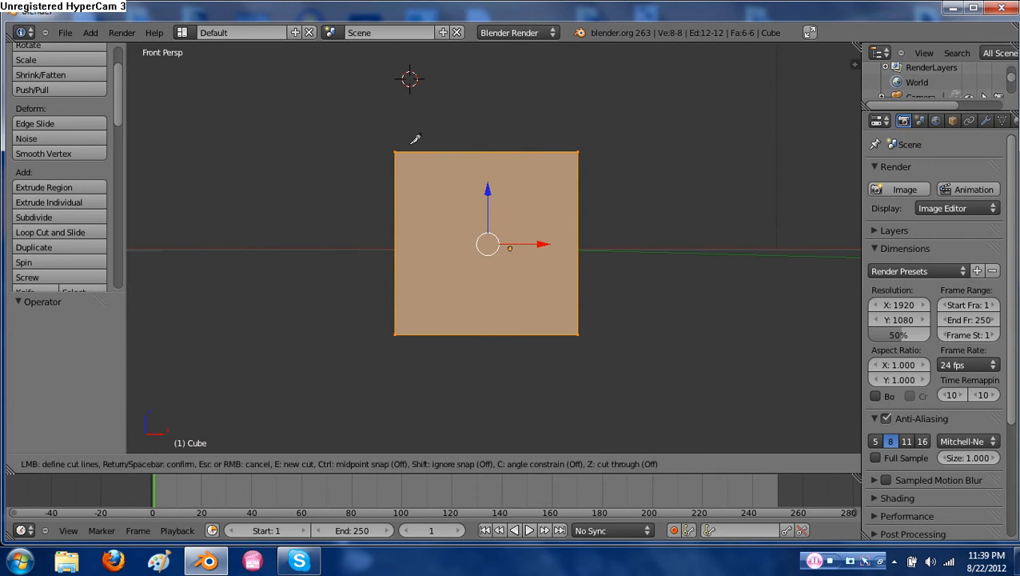
left_click(439, 151)
left_click(654, 276)
key("Escape")
middle_click_drag(658, 176, 629, 248)
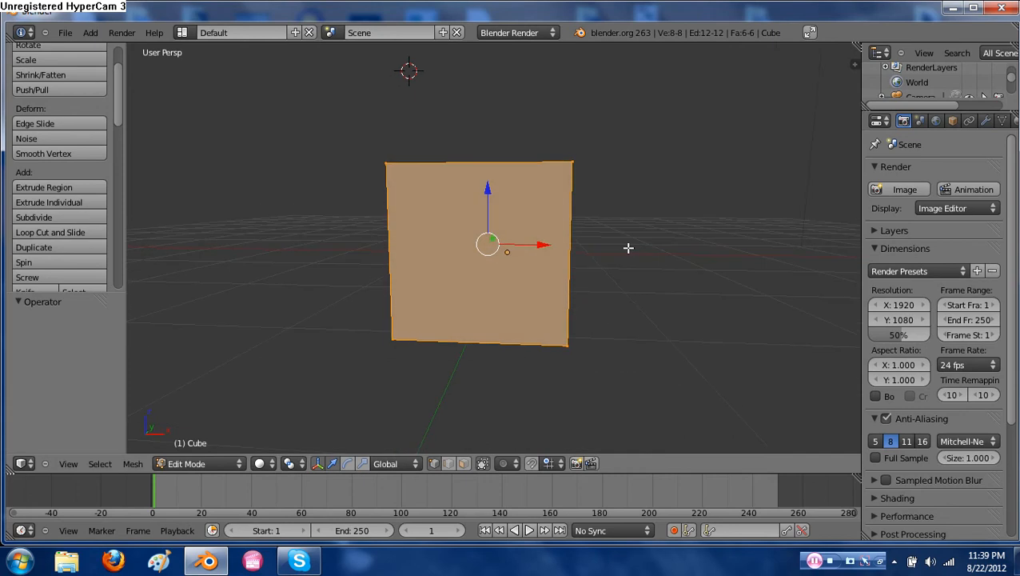
In front orthographic view, try a diagonal Knife cut across the cube's upper-right corner
key("KP_1")
key("KP_5")
key("k")
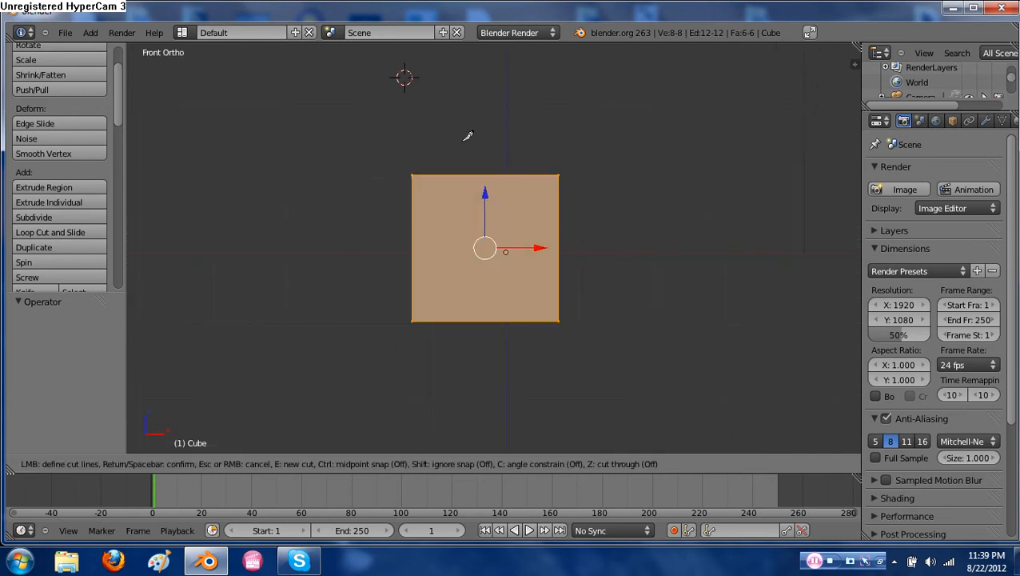
left_click(494, 174)
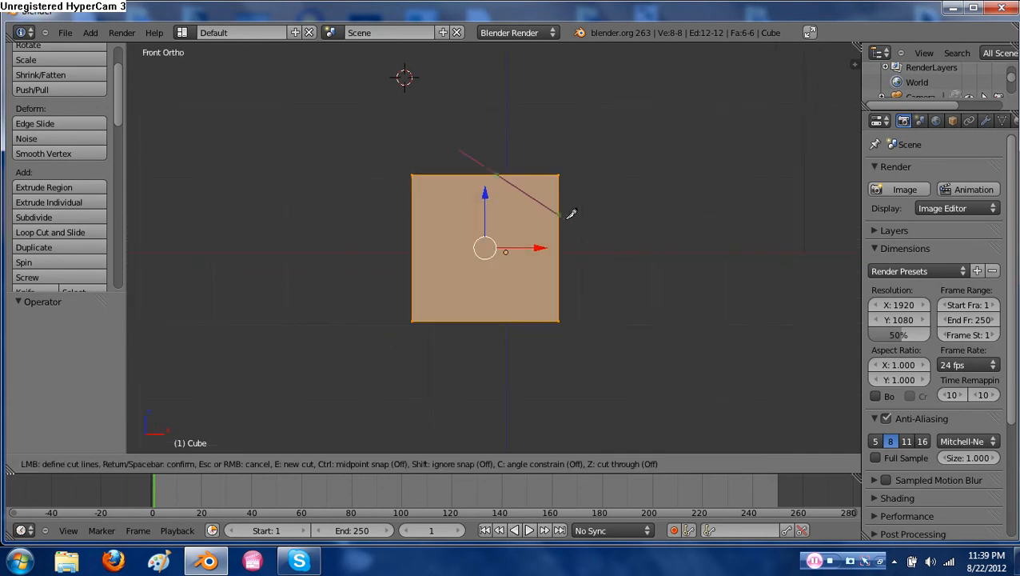
left_click(610, 260)
key("Escape")
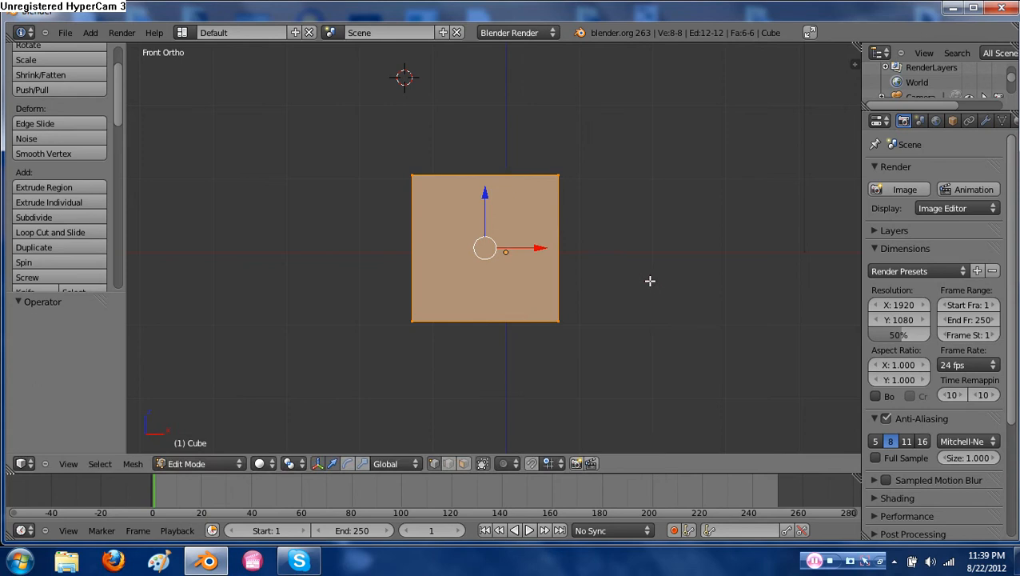
Try a Knife cut in the reverse direction, from beyond the cube's right side to above its upper edge
key("k")
left_click(605, 258)
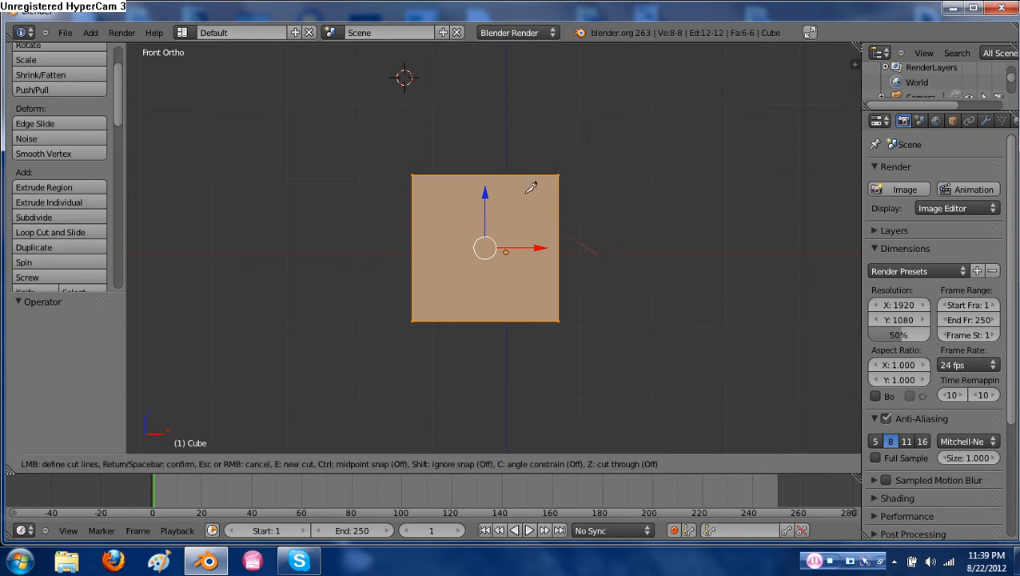
left_click(482, 152)
key("Escape")
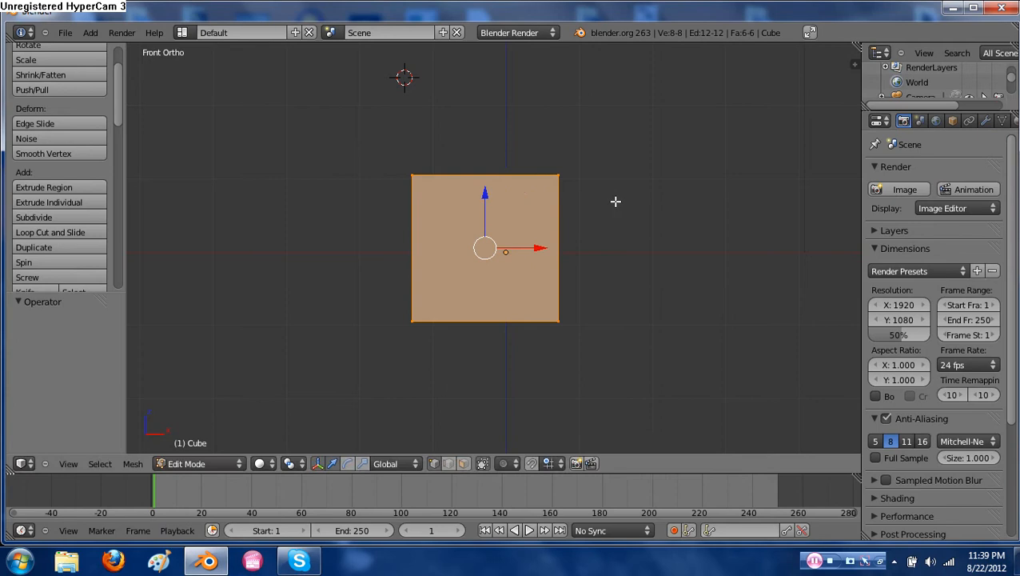
Compare the cube in perspective and orthographic projection from an angled view showing its front, top and side faces
middle_click_drag(588, 187, 558, 235)
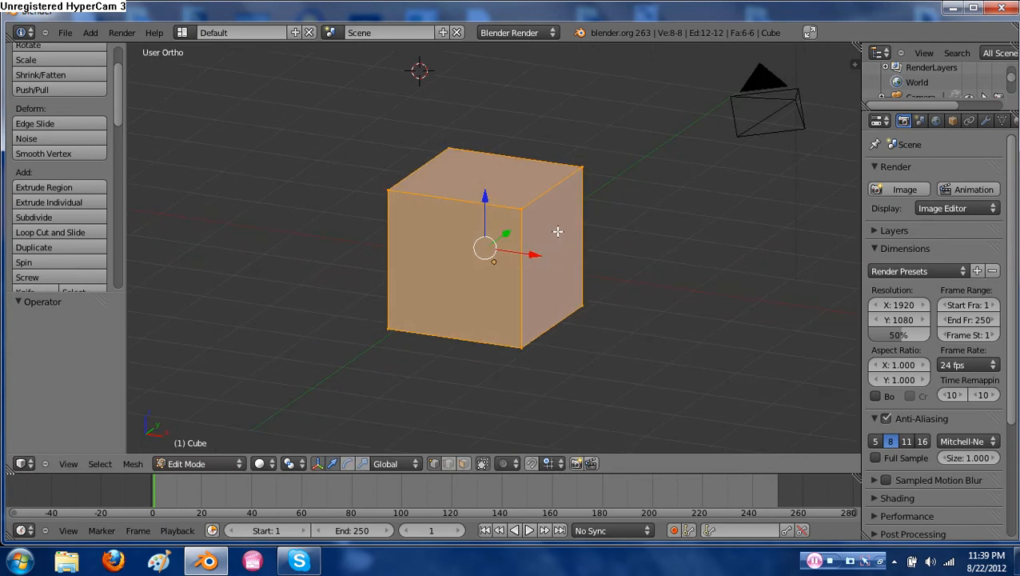
key("KP_5")
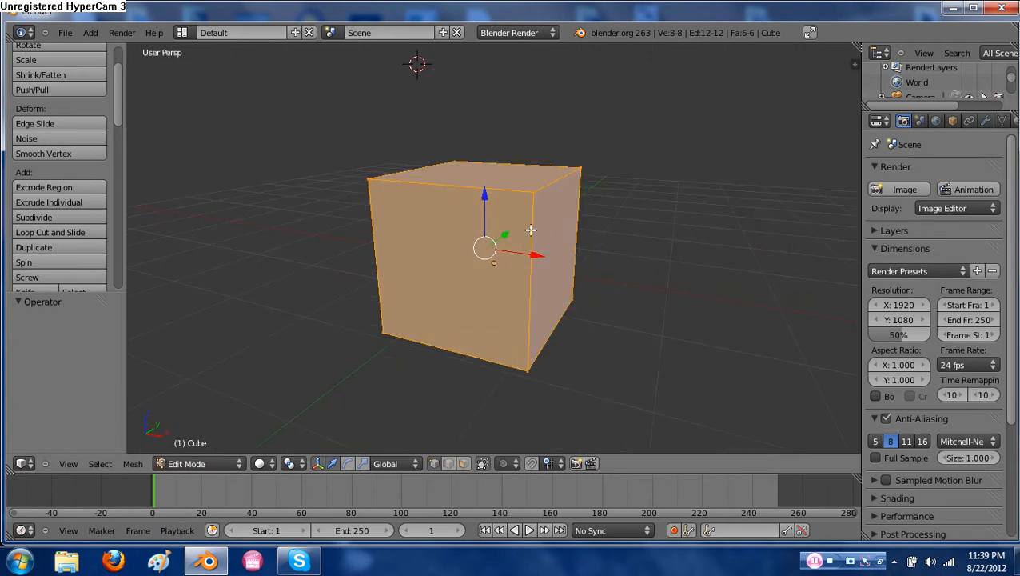
key("KP_5")
key("KP_5")
key("KP_5")
key("KP_5")
key("KP_5")
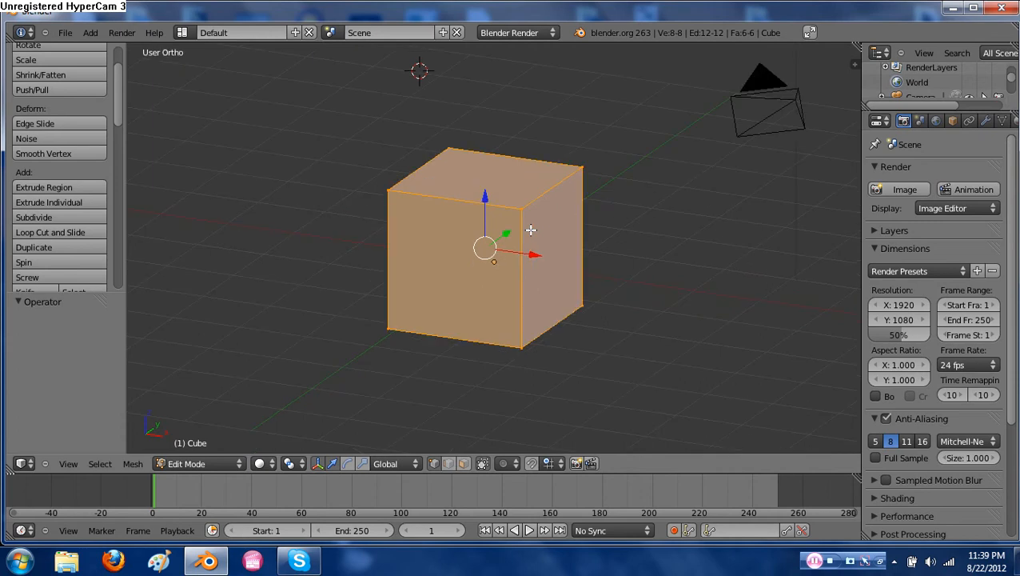
key("KP_5")
key("KP_5")
key("KP_5")
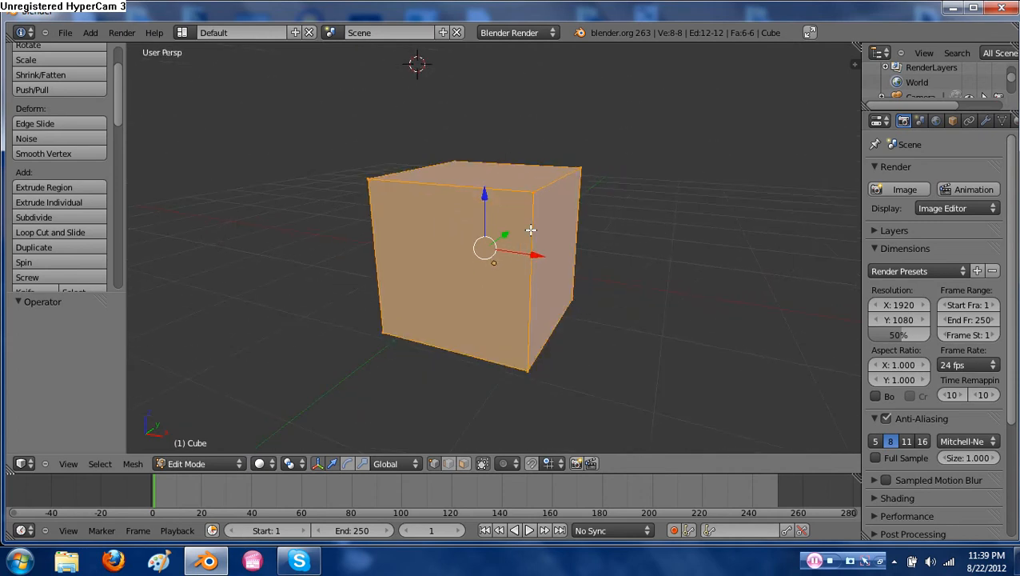
key("KP_5")
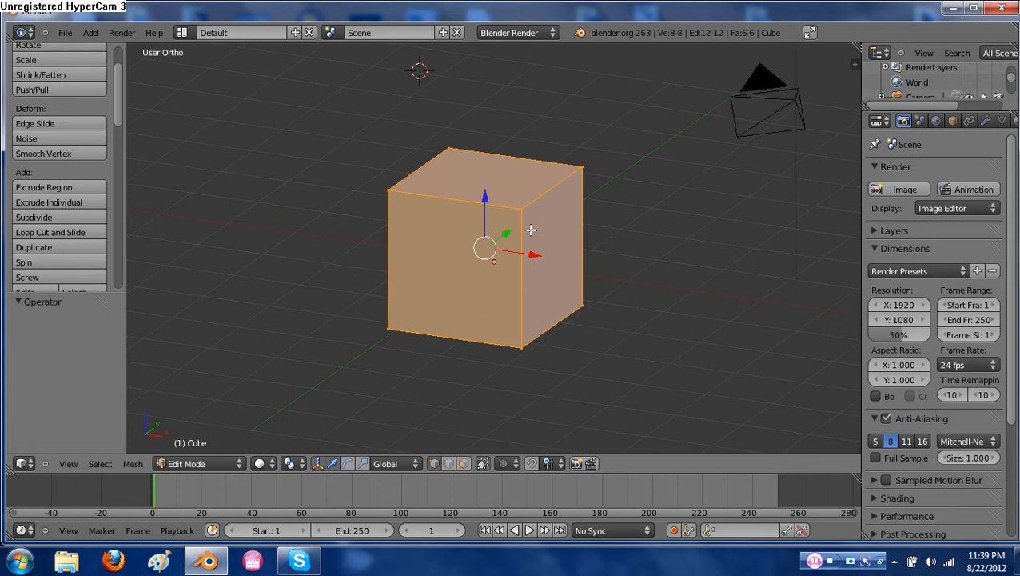
Compare perspective and orthographic projection of the cube in front view, top view and from an angle
key("KP_1")
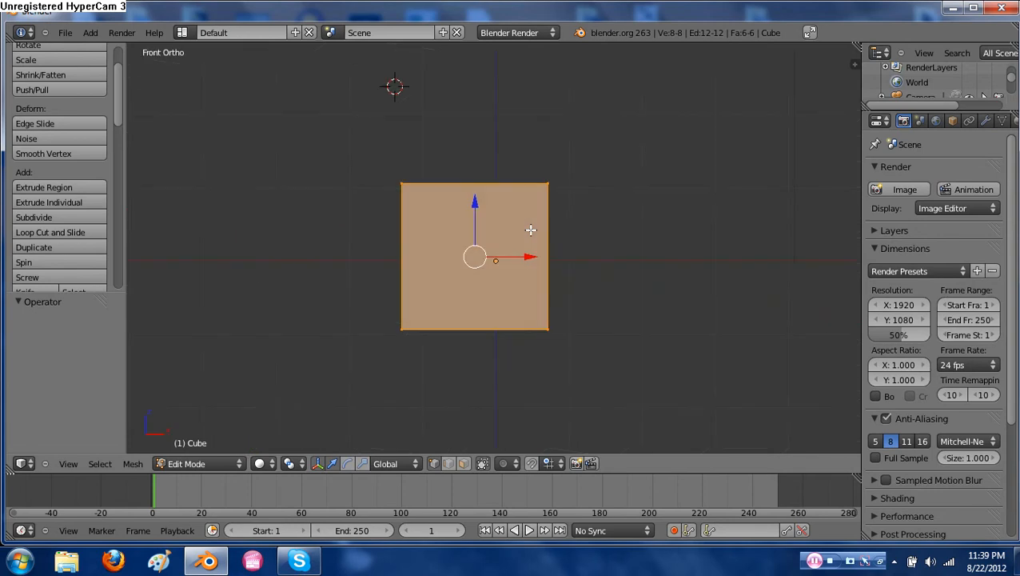
key("KP_5")
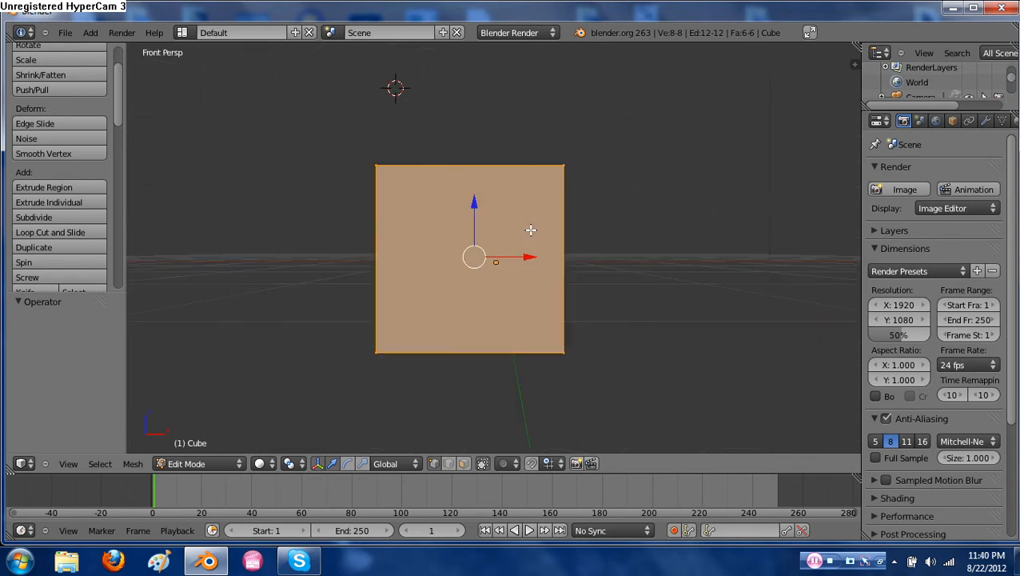
key("KP_7")
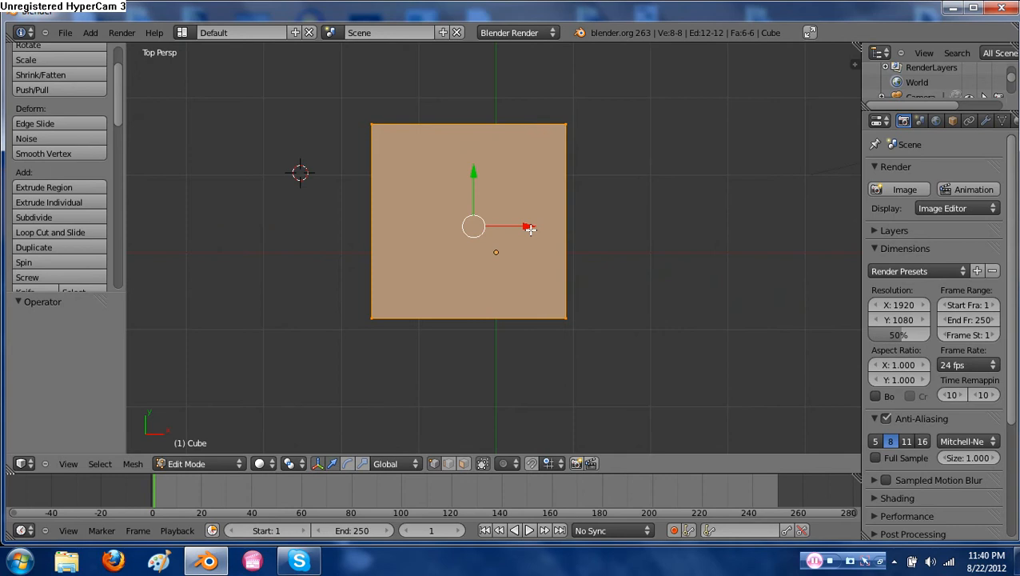
key("KP_5")
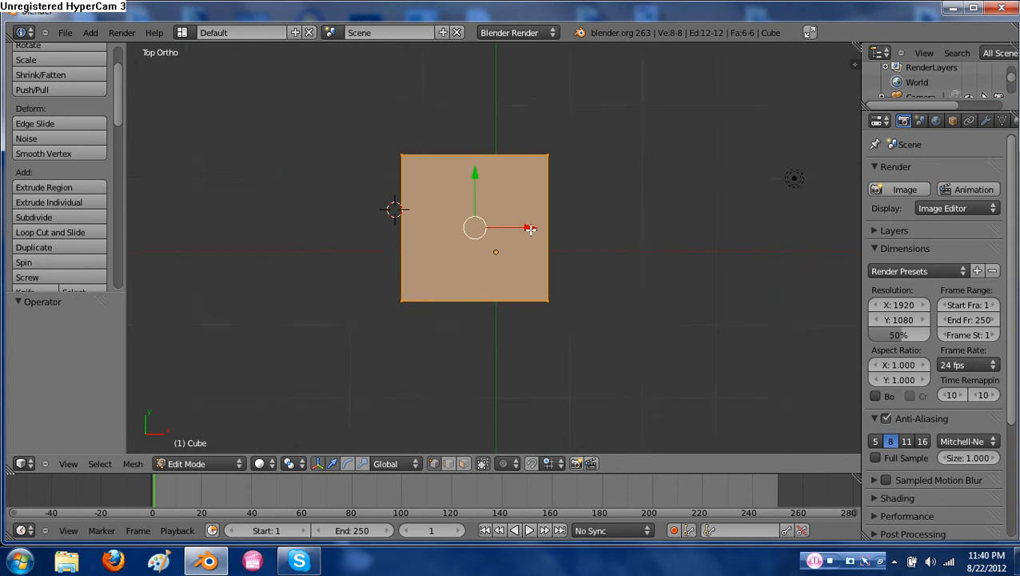
key("KP_5")
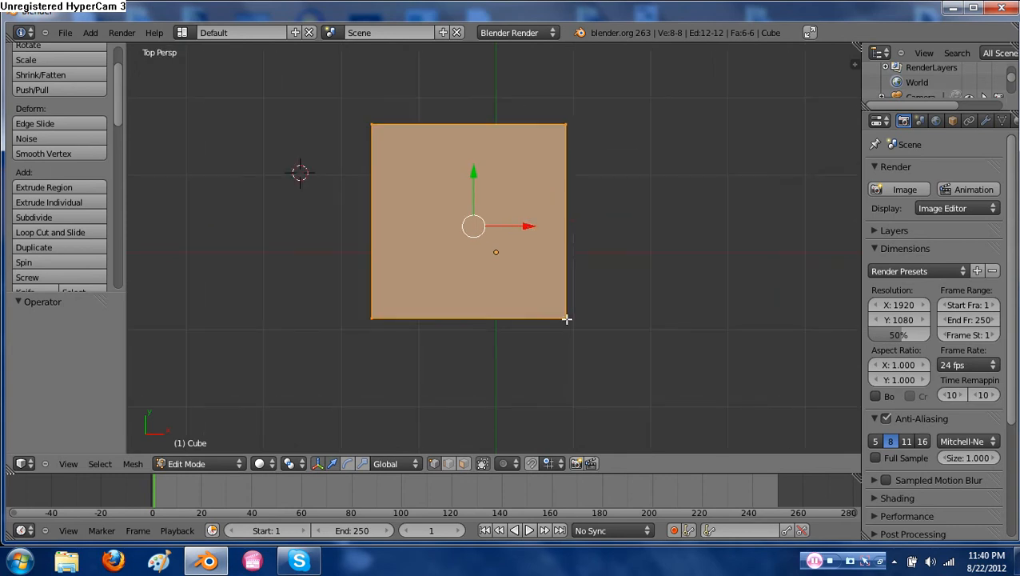
middle_click_drag(567, 317, 508, 169)
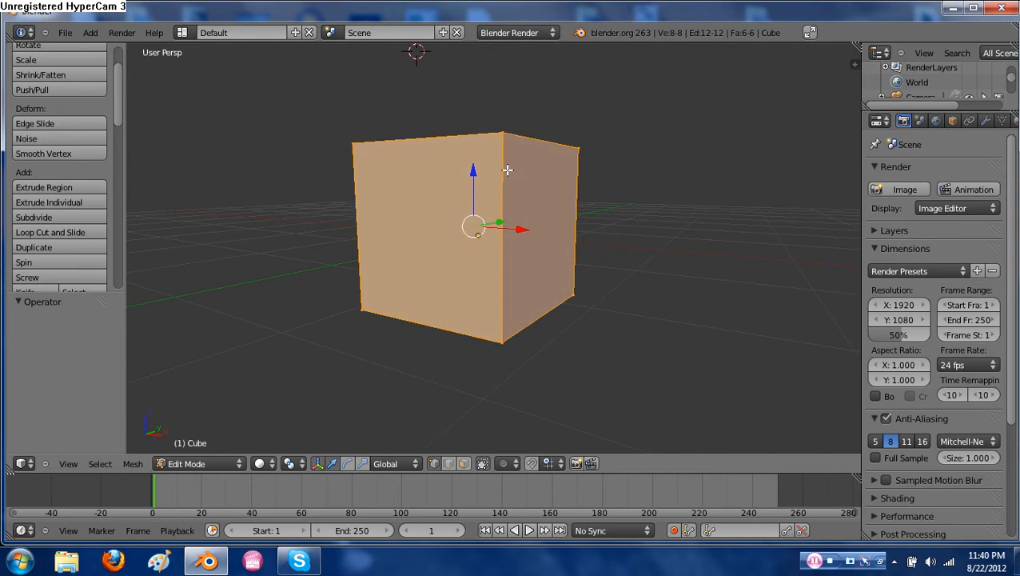
key("KP_5")
mouse_move(505, 287)
middle_mouse_down()
mouse_move(416, 285)
mouse_move(371, 256)
mouse_move(414, 271)
mouse_move(517, 273)
mouse_move(610, 237)
mouse_move(483, 294)
mouse_move(460, 273)
mouse_move(507, 292)
middle_mouse_up()
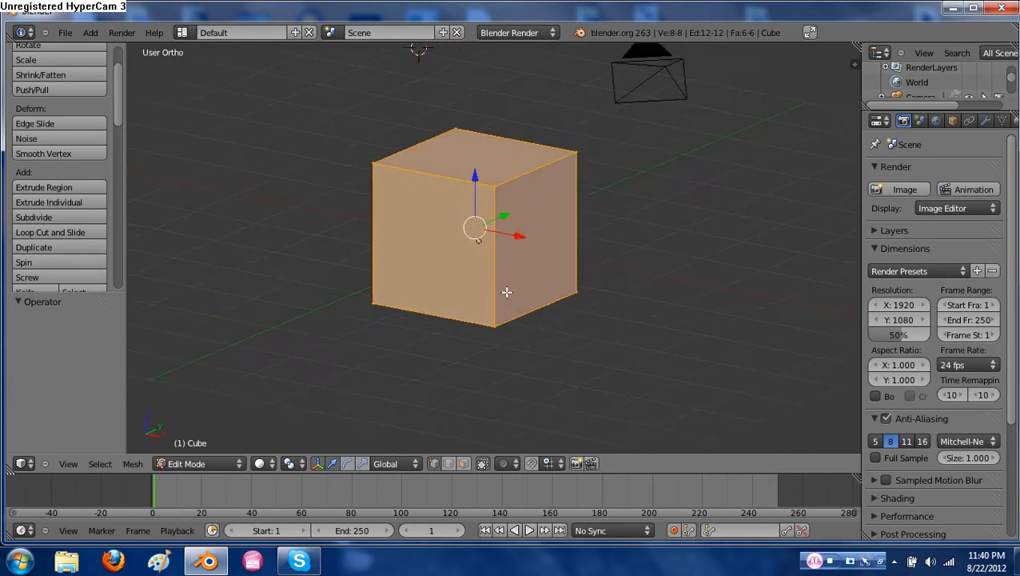
key("KP_5")
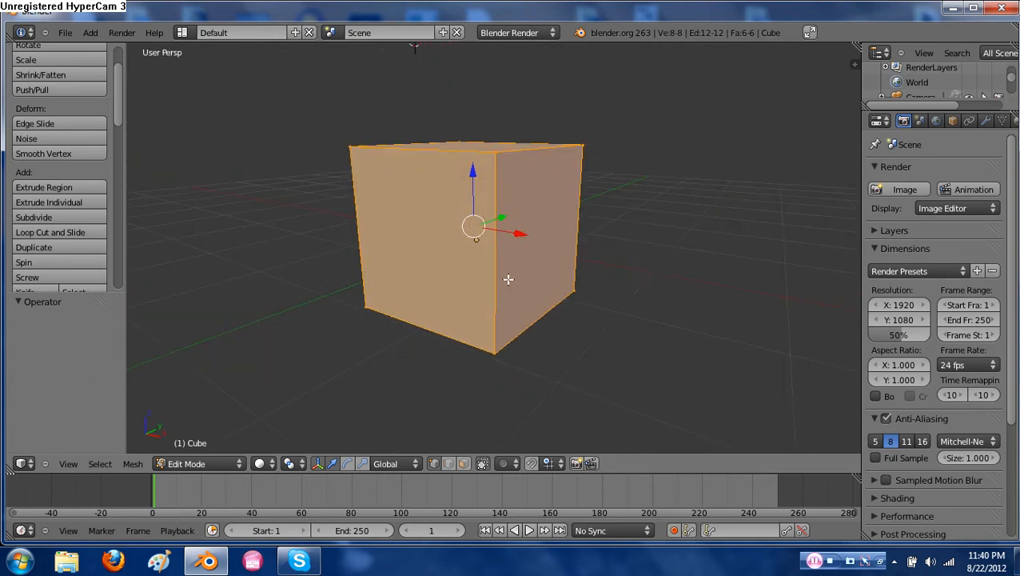
Open the save file browser for untitled.blend on the Desktop and leave it without saving
key("ctrl+s")
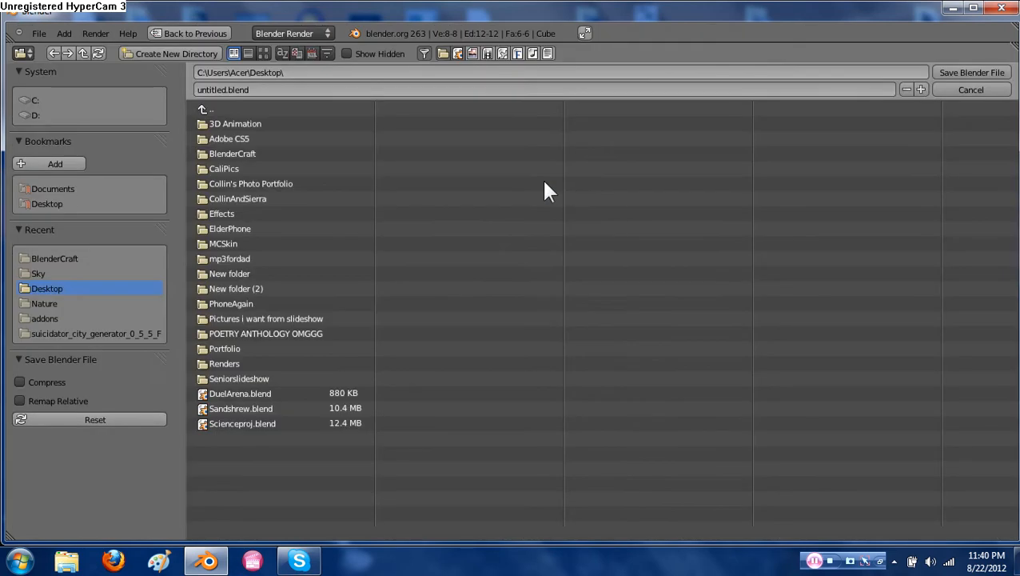
left_click(210, 86)
key("Escape")
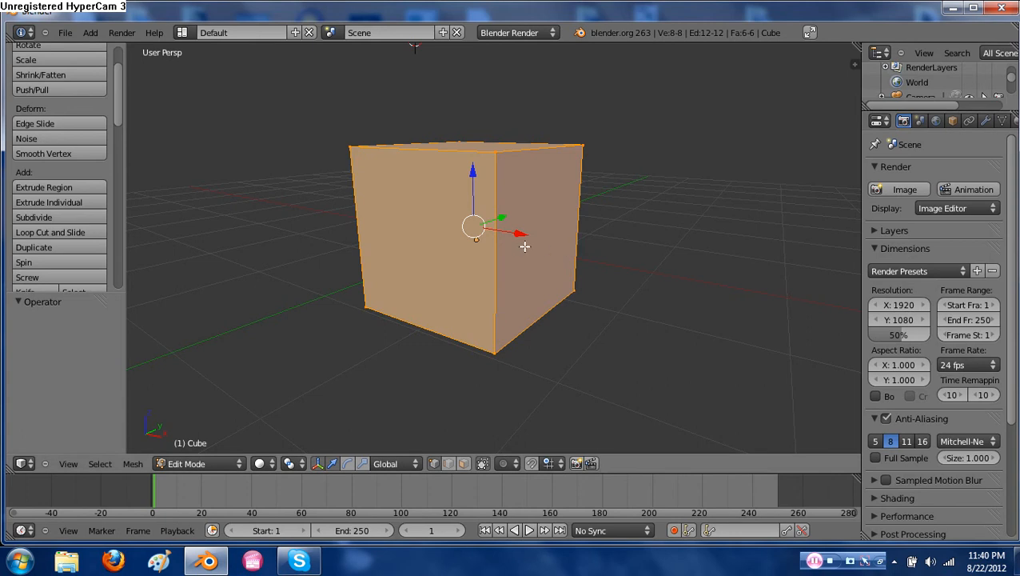
In front orthographic view, move the cube's mesh about 0.287 along X and 0.942 along Z, centring its base on the origin point
scroll(524, 246, "down", 4)
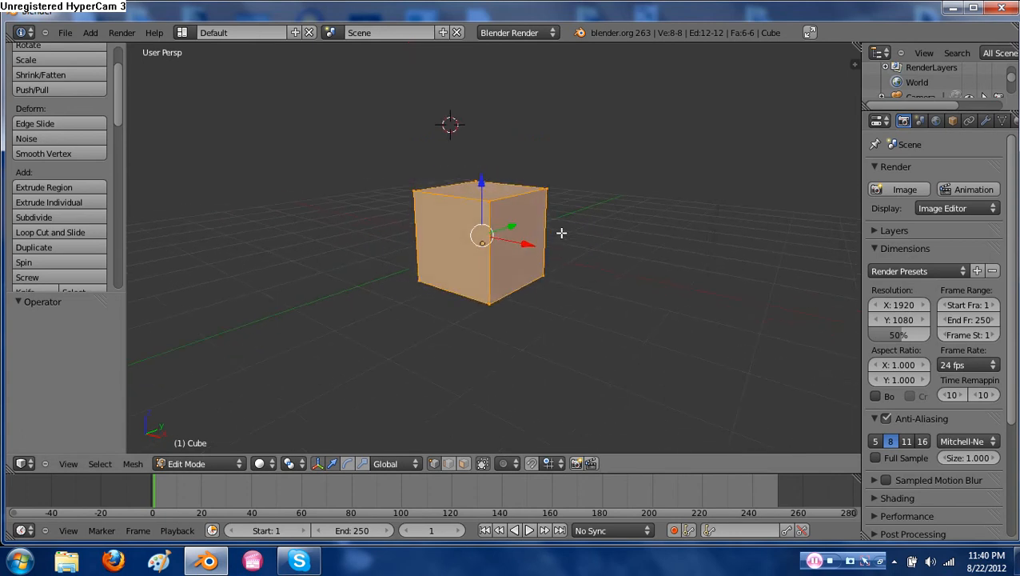
middle_click_drag(593, 223, 476, 237)
middle_click_drag(491, 237, 569, 251)
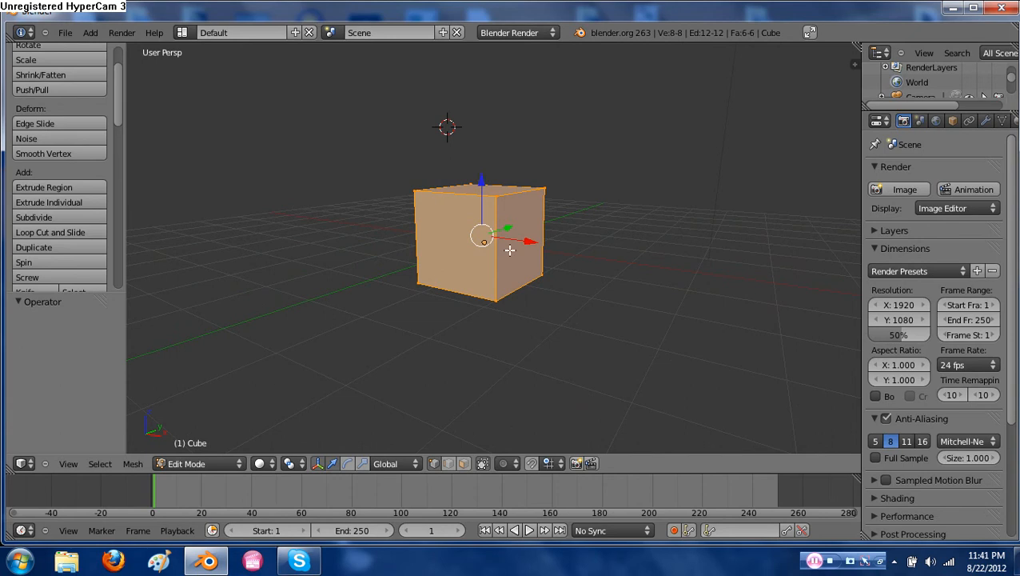
key("KP_1")
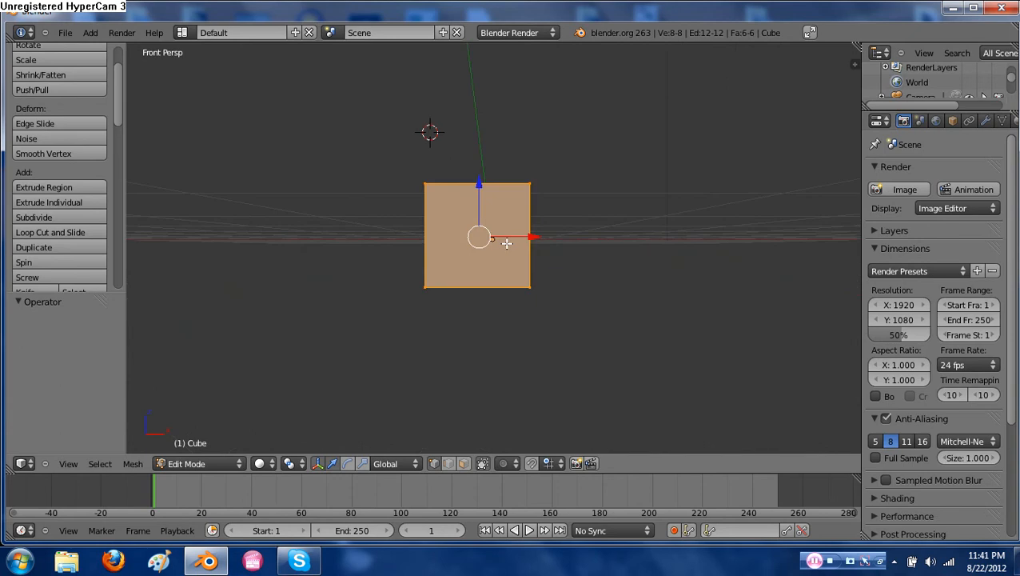
key("KP_5")
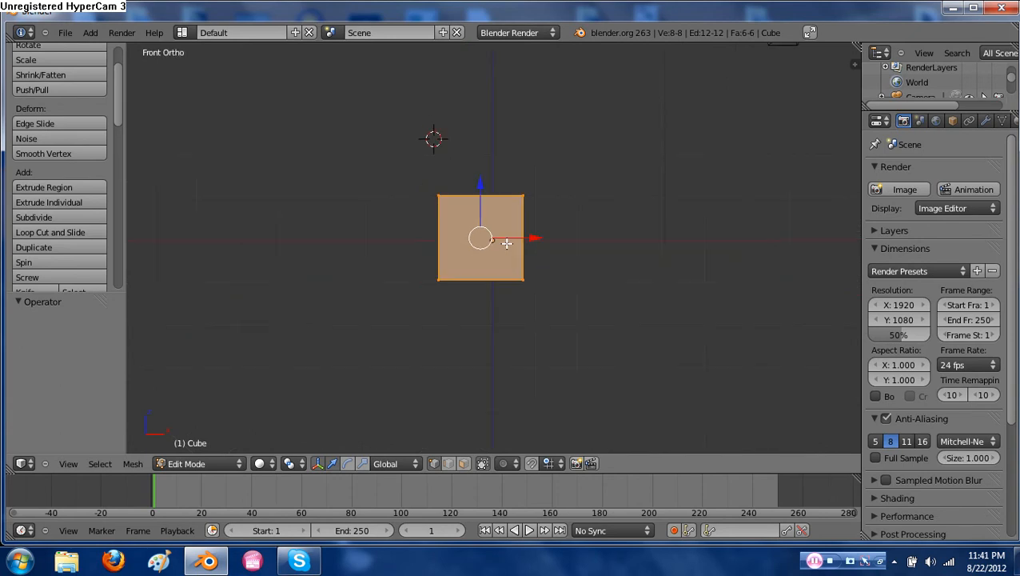
scroll(506, 246, "up", 3)
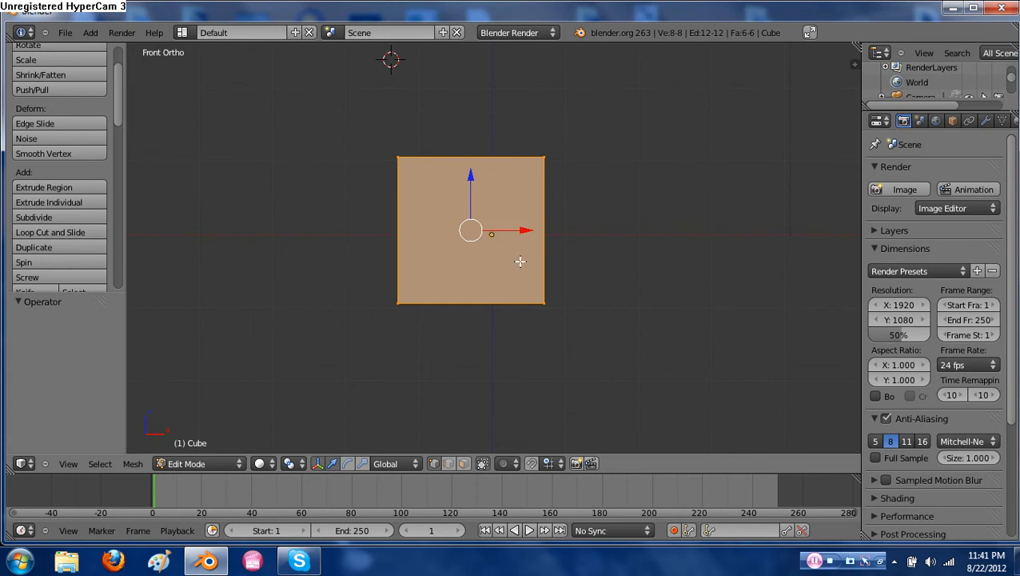
key("g")
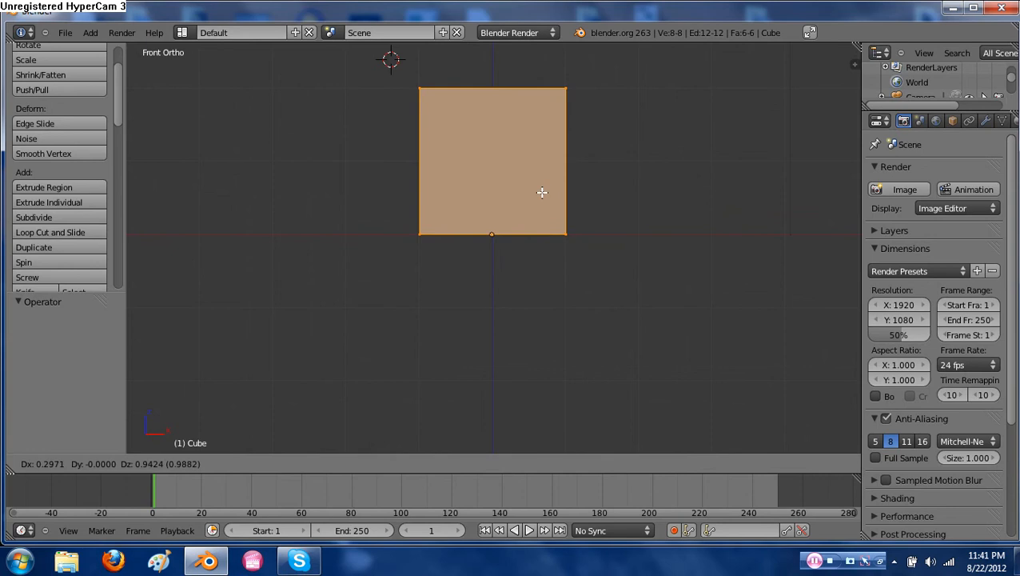
left_click(542, 192)
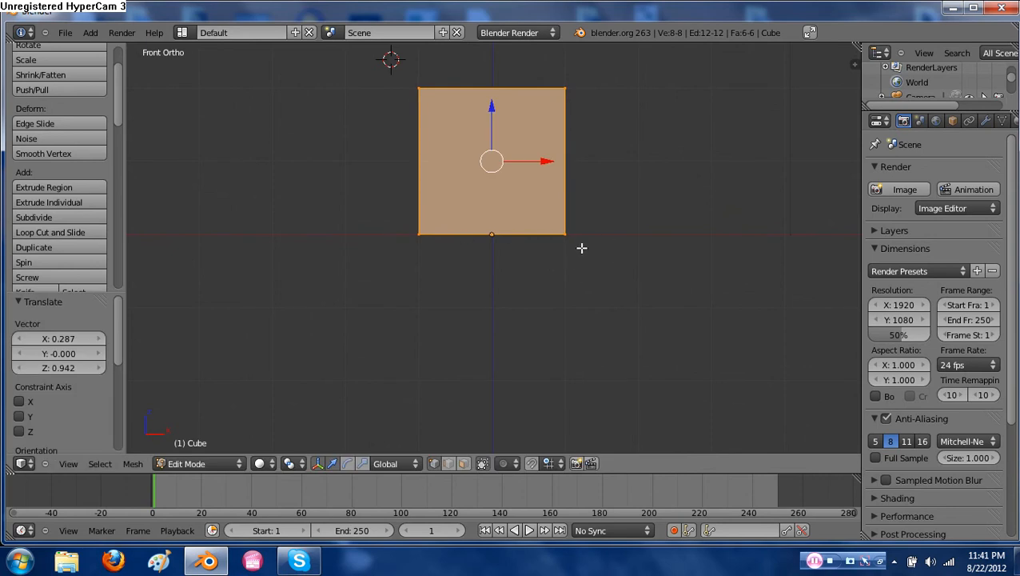
Add one vertical loop cut through the middle of the cube, without sliding it off centre
middle_click_drag(583, 246, 570, 294, "shift")
key("ctrl+r")
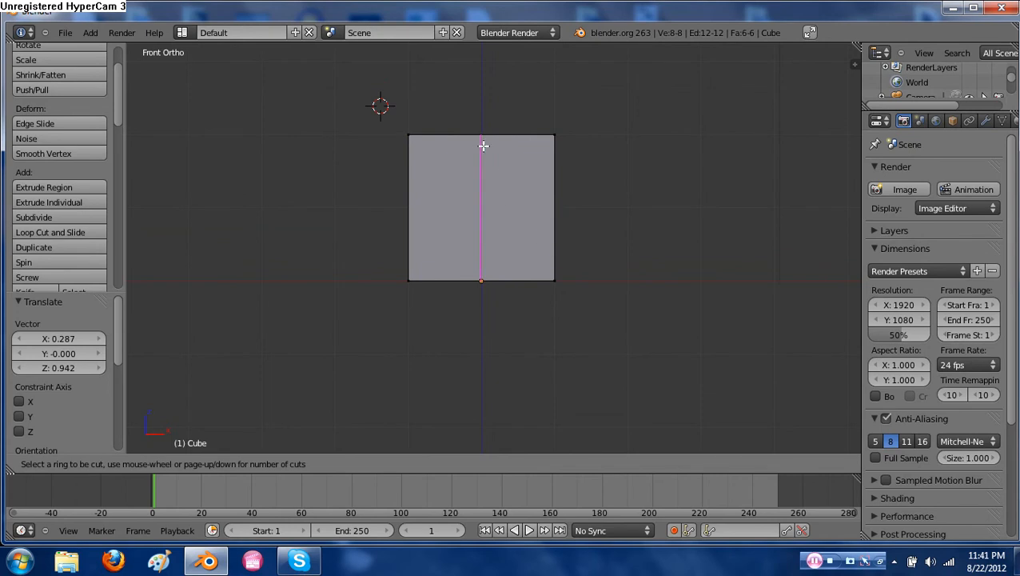
left_click(484, 145)
left_click(484, 145)
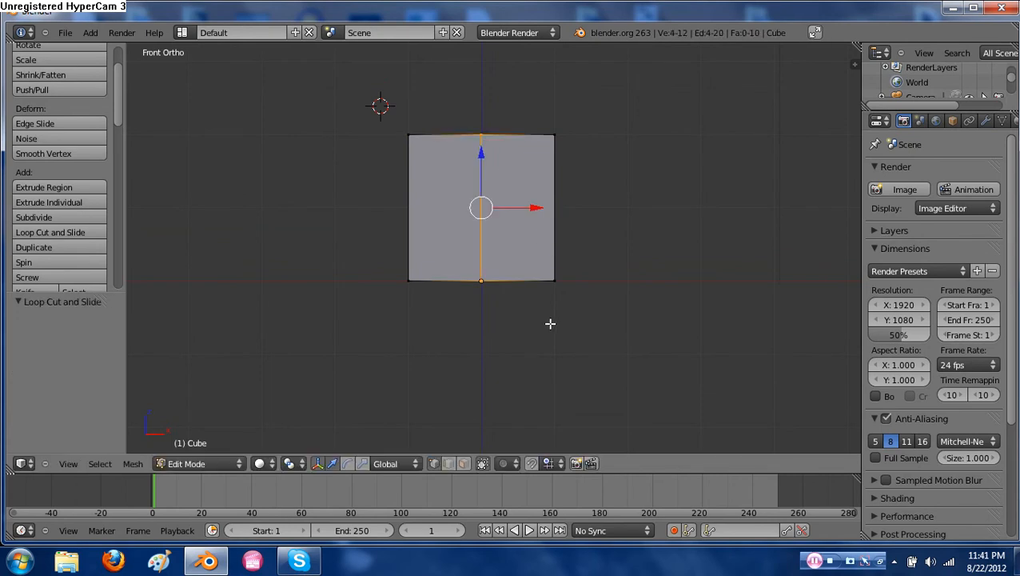
Using wireframe display to reach the hidden vertices, delete the outer vertices of the cube's right half, and restore solid display
key("z")
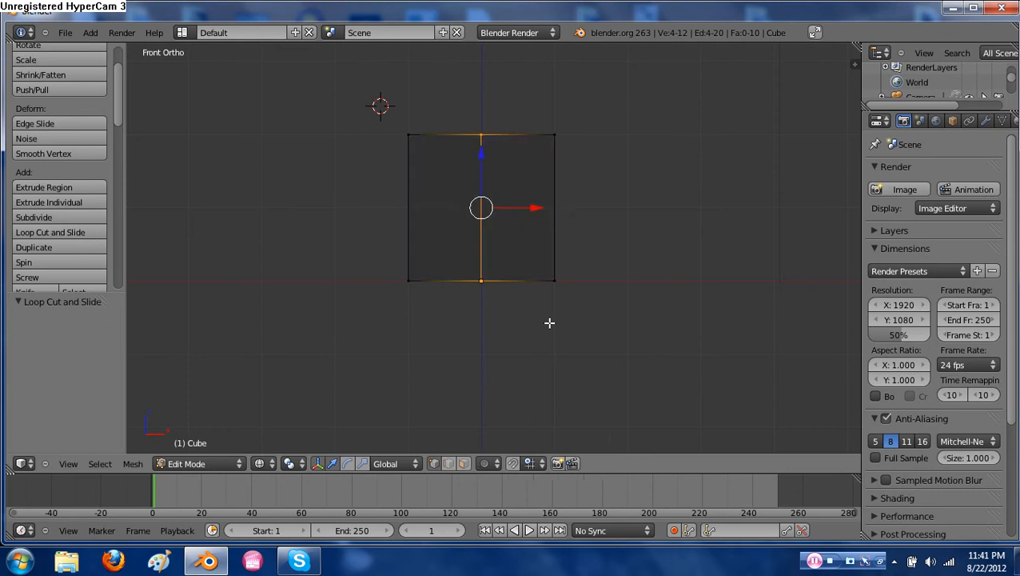
key("a")
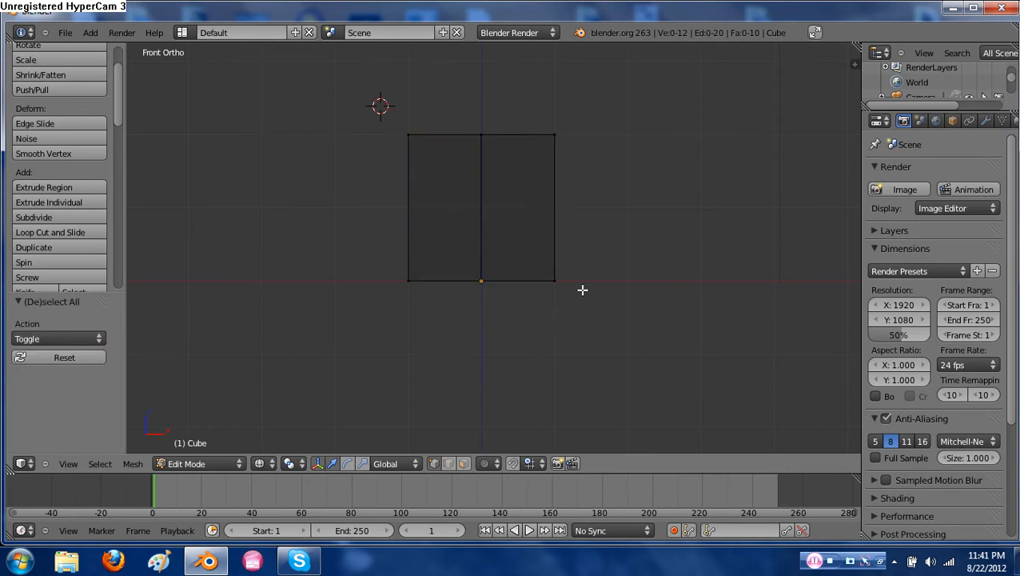
key("b")
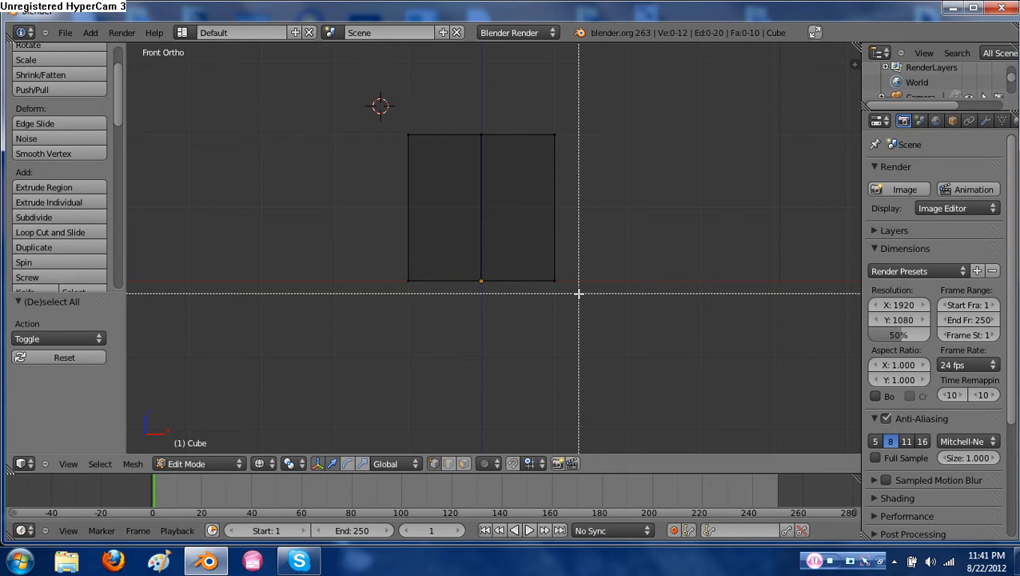
left_click_drag(581, 302, 524, 107)
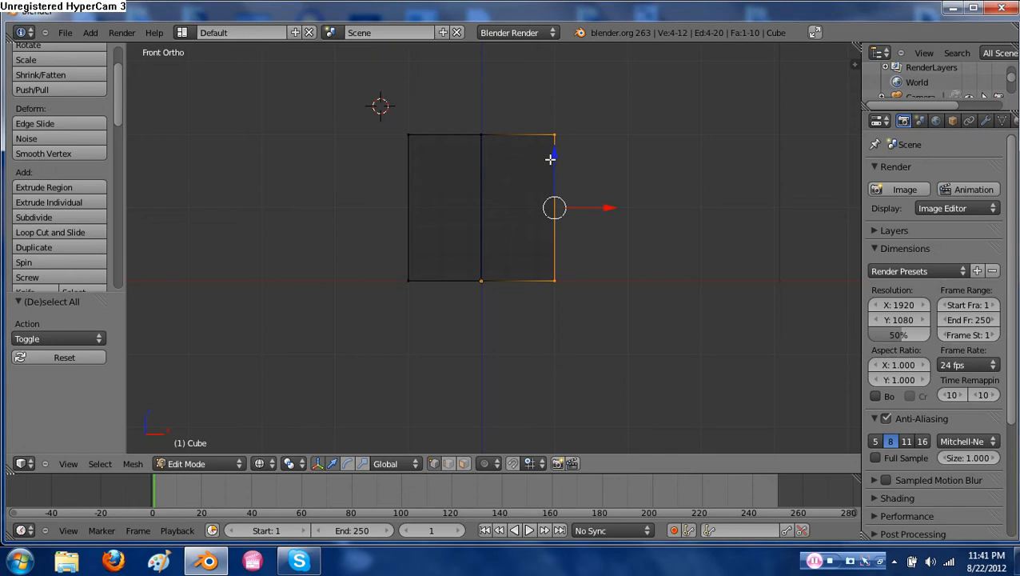
key("x")
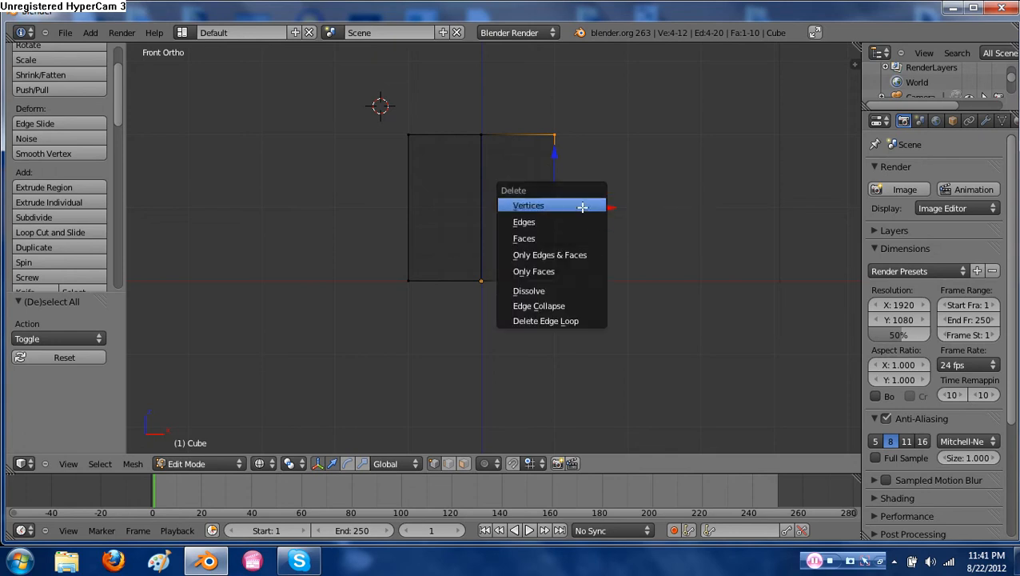
left_click(583, 207)
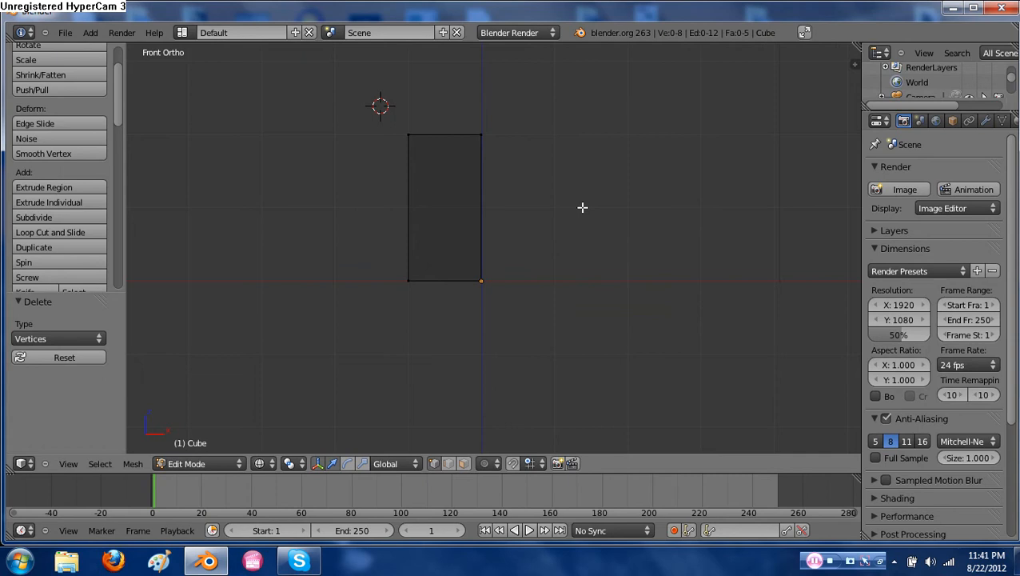
key("z")
mouse_move(595, 211)
middle_mouse_down()
mouse_move(531, 255)
mouse_move(553, 246)
middle_mouse_up()
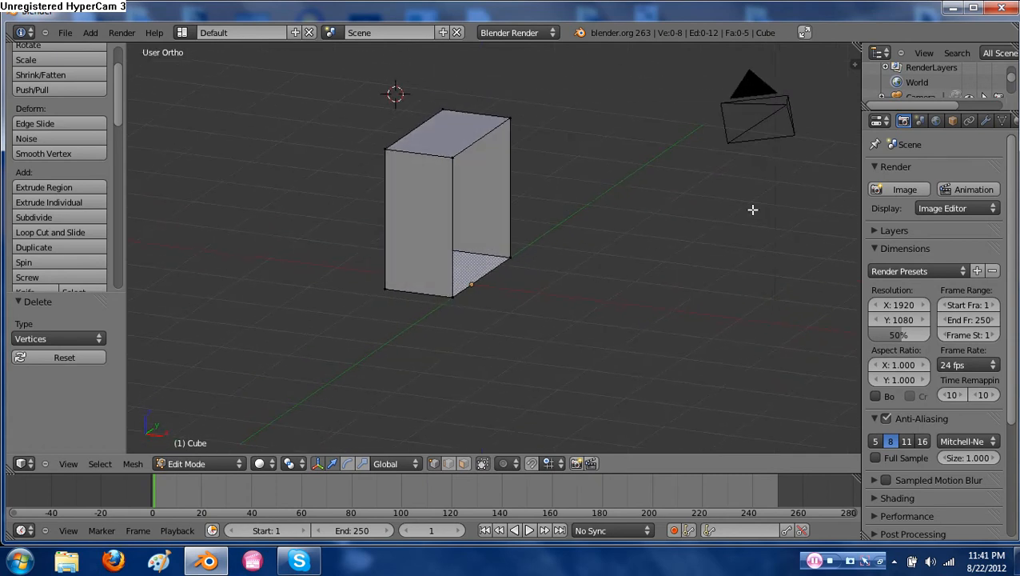
Widen the Properties editor and select the whole mesh of the remaining half-cube
left_click_drag(859, 189, 779, 194)
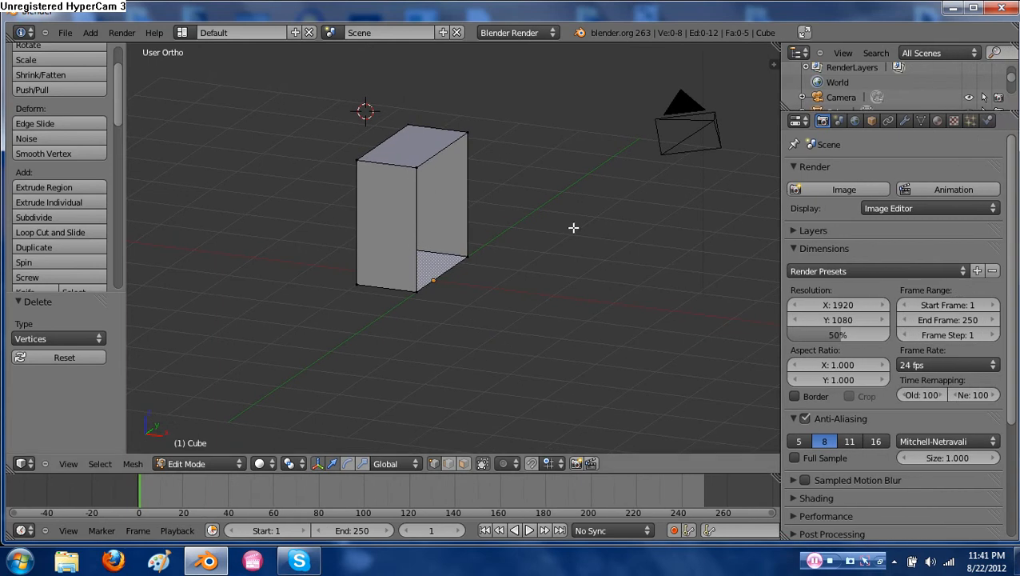
mouse_move(490, 255)
middle_mouse_down()
mouse_move(561, 220)
mouse_move(562, 191)
mouse_move(519, 236)
mouse_move(538, 250)
mouse_move(483, 248)
mouse_move(497, 253)
middle_mouse_up()
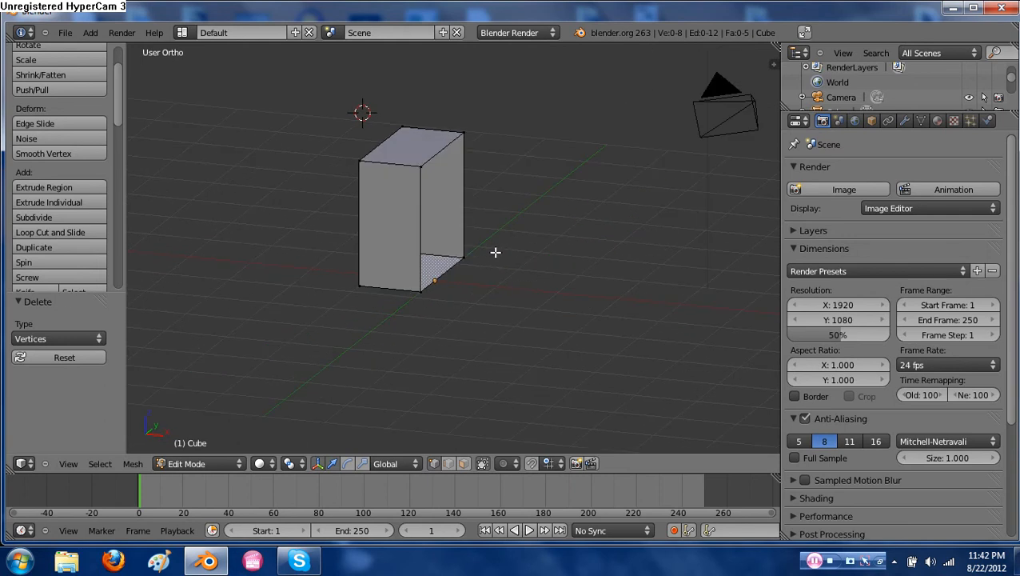
key("a")
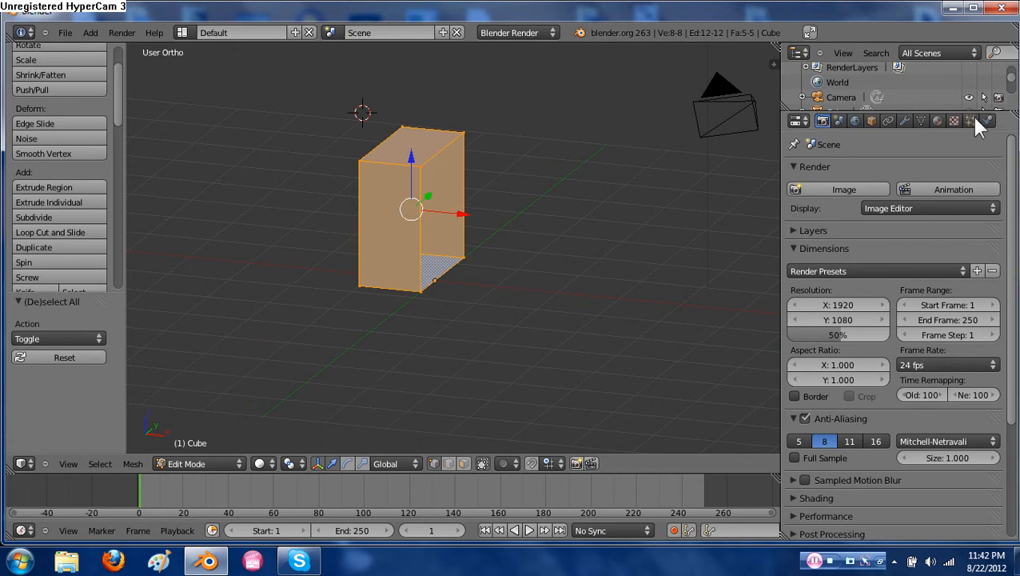
Add a Mirror modifier to the half-cube so it is mirrored across the X axis
left_click(801, 121)
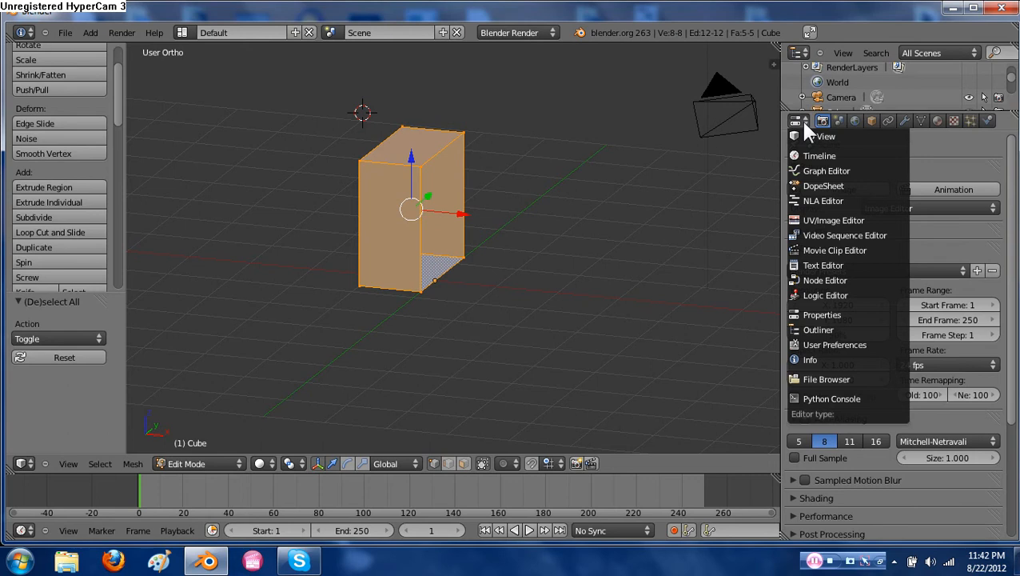
left_click(810, 314)
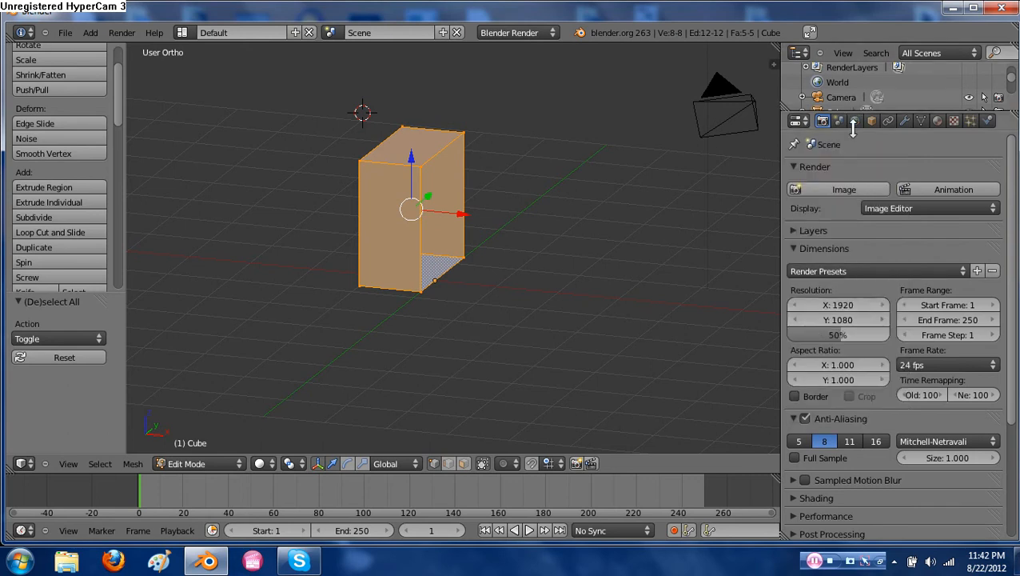
left_click(906, 122)
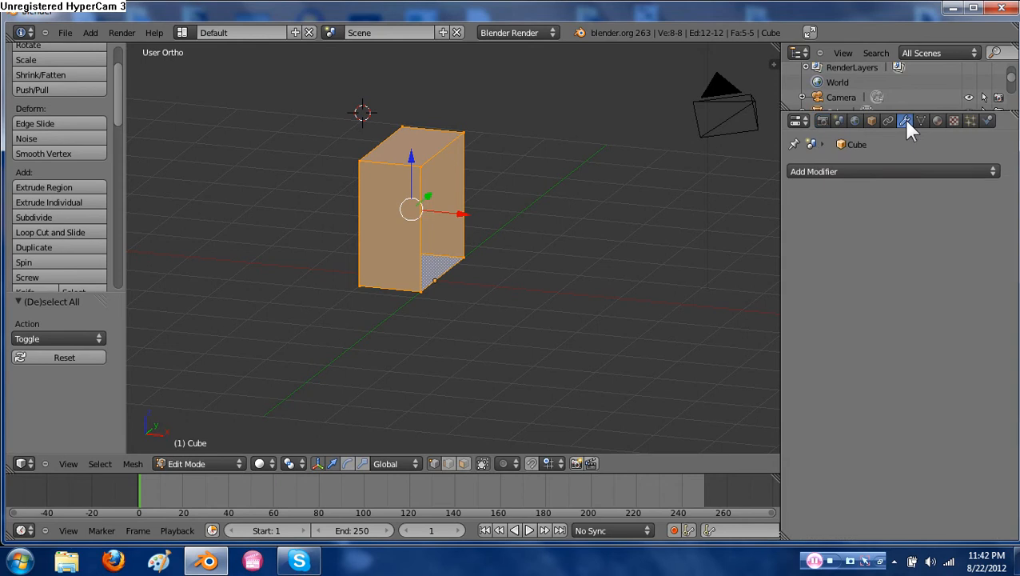
left_click(862, 170)
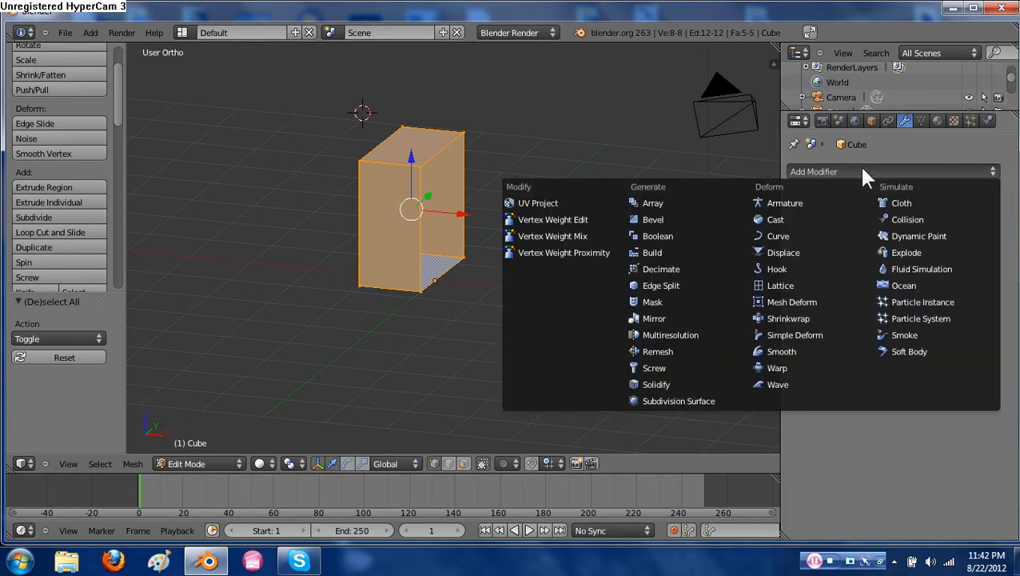
left_click(654, 319)
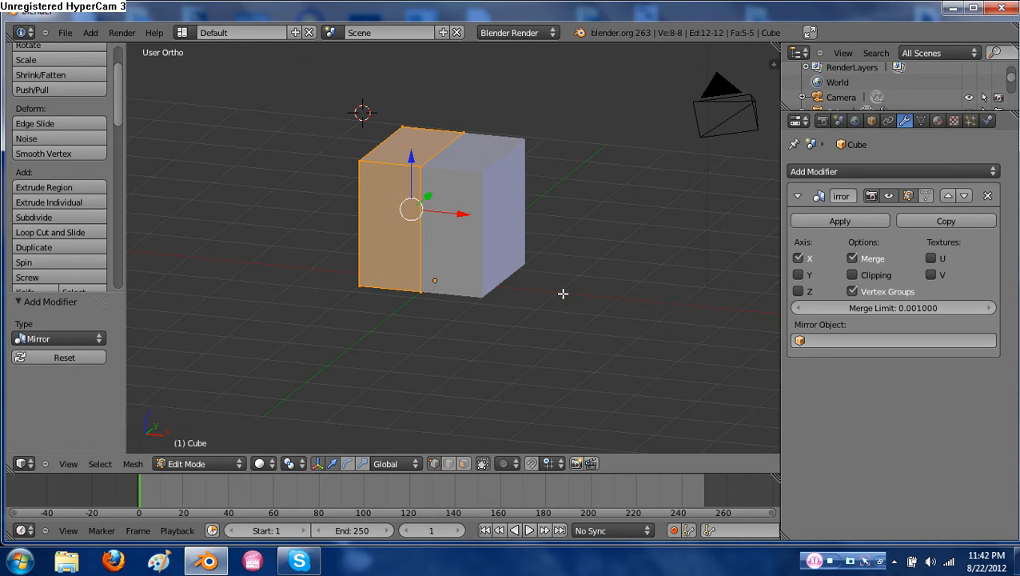
Try moving the upper outer front vertex outward along X to test the mirroring, and undo the move
middle_click_drag(563, 293, 588, 264)
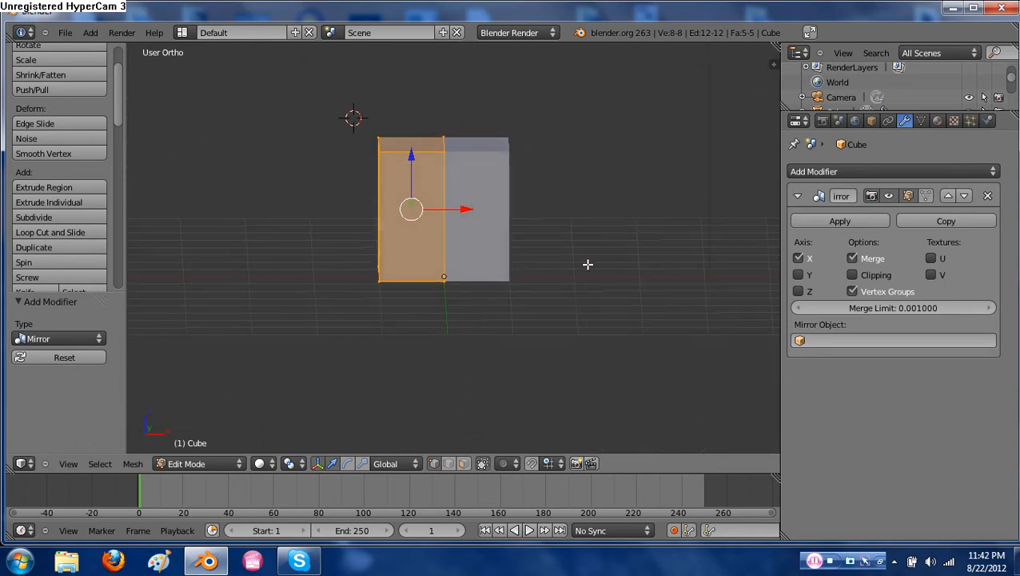
right_click(379, 149)
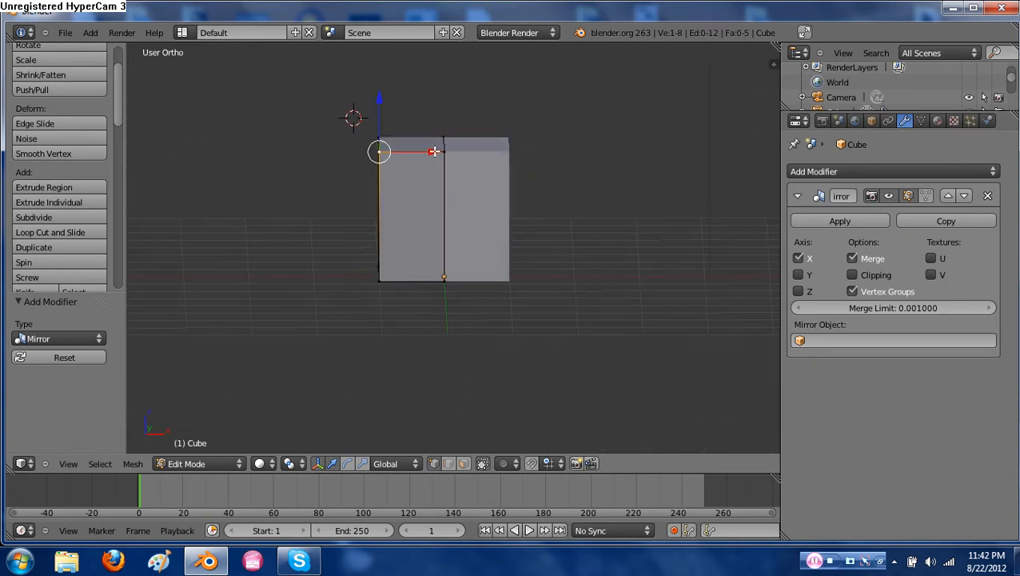
key("g")
key("x")
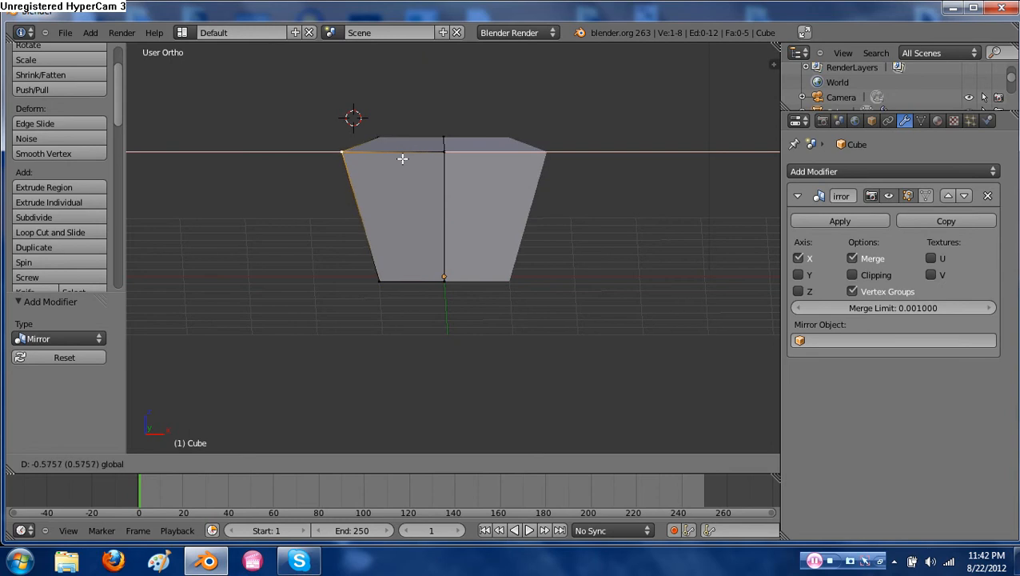
left_click(411, 160)
key("ctrl+z")
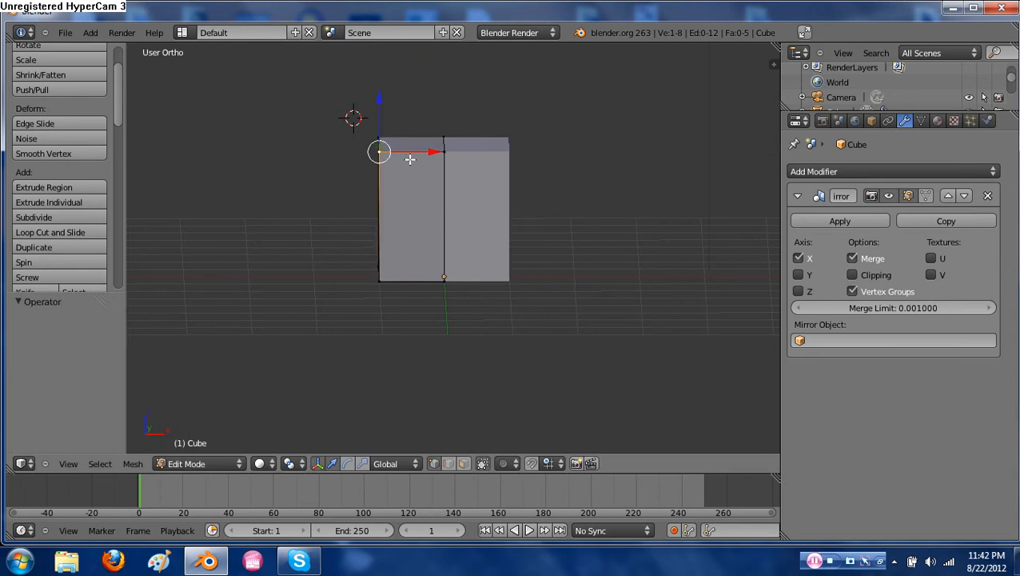
Select the whole half-cube mesh, try moving it along negative X away from the mirror plane, and undo the move
key("a")
key("a")
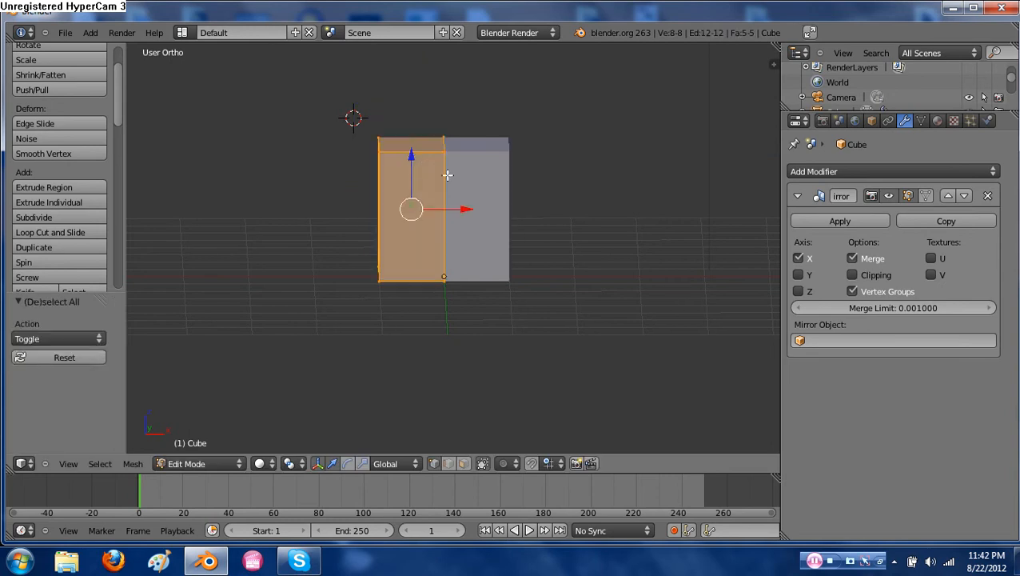
left_click_drag(464, 210, 409, 209)
key("ctrl+z")
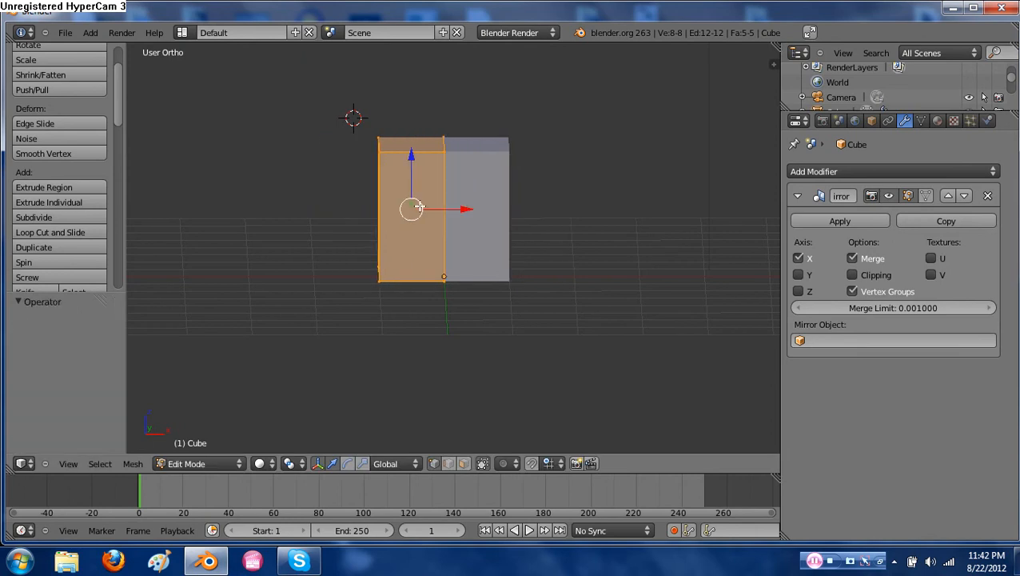
Enable Clipping on the Mirror modifier, and test it with an undone mesh move of about -0.184 along X
left_click(854, 275)
mouse_move(468, 214)
left_mouse_down()
mouse_move(424, 210)
mouse_move(456, 211)
left_mouse_up()
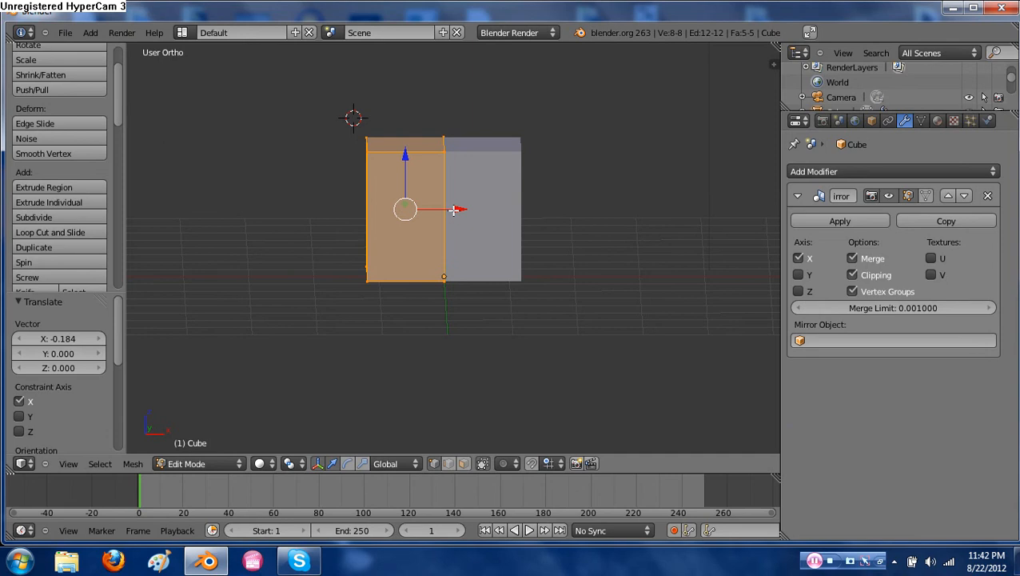
key("ctrl+z")
Try moving the upper outer front vertex inward along X up to the mirror plane with clipping on, and undo it
middle_click_drag(491, 250, 495, 228)
middle_click_drag(538, 260, 528, 271)
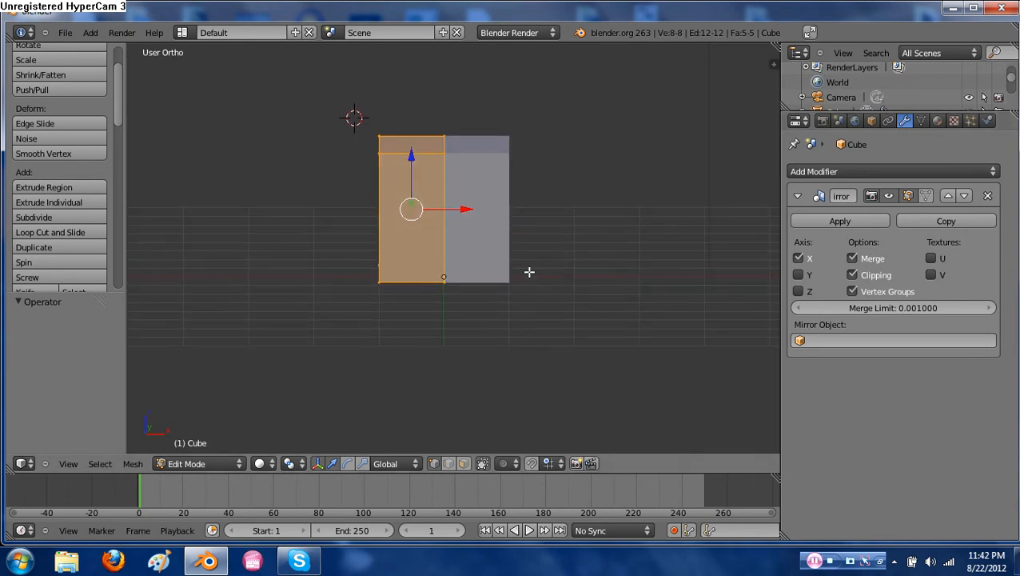
right_click(379, 152)
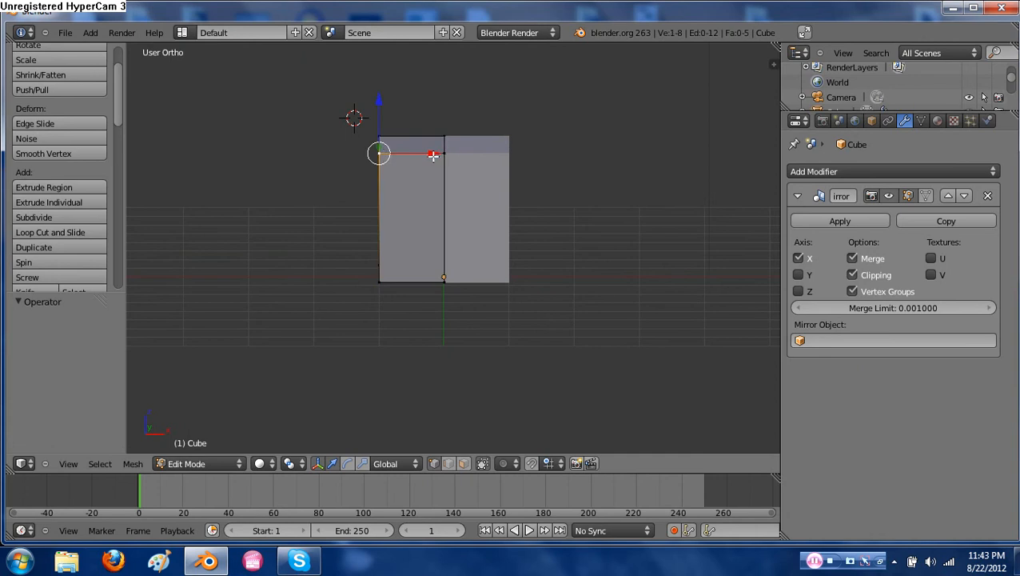
left_click_drag(433, 155, 470, 152)
middle_click_drag(472, 220, 490, 247)
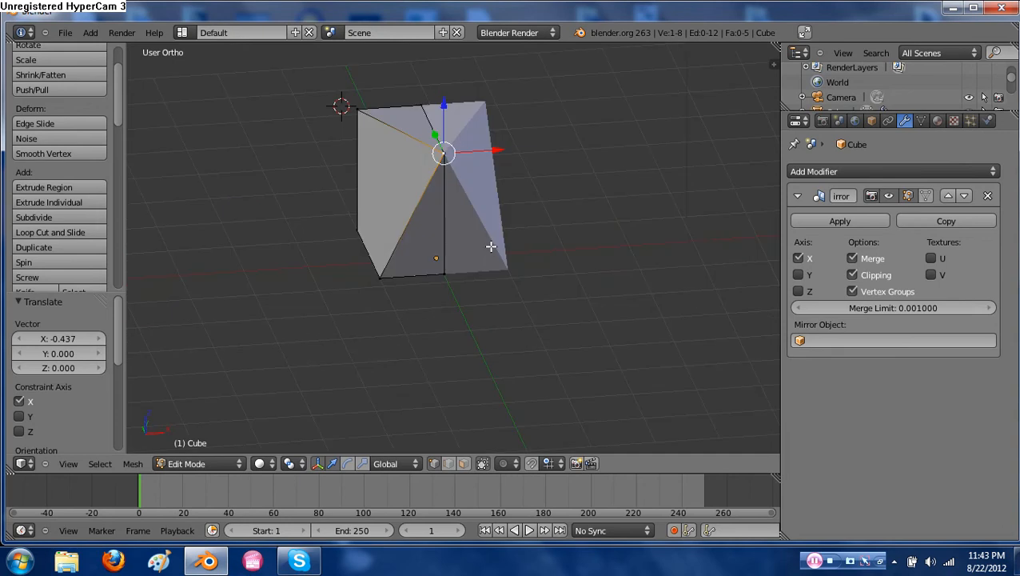
key("ctrl+z")
key("ctrl+z")
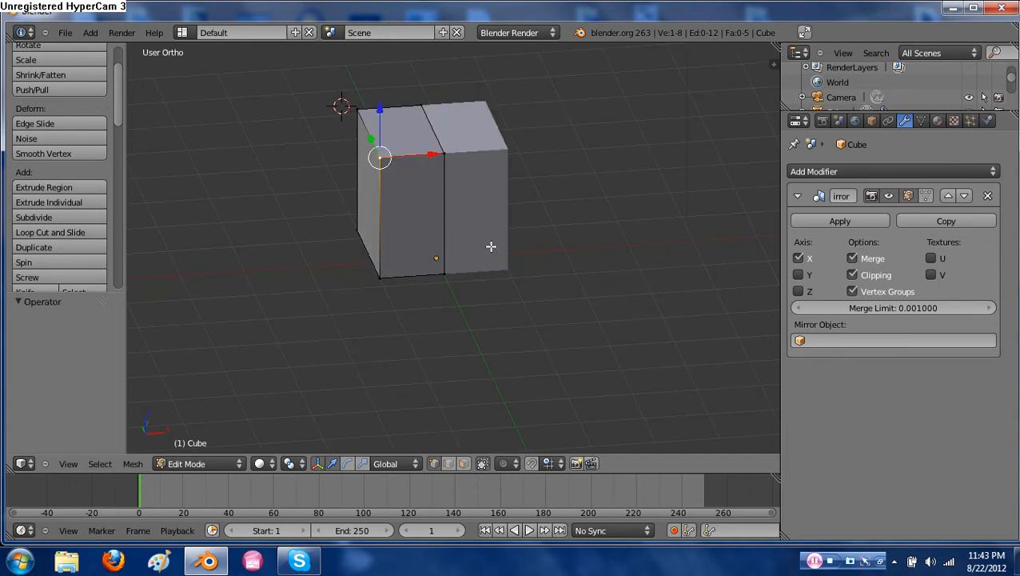
Try the Mirror modifier's Y and Z axes, and disable both again so only X remains
middle_click_drag(519, 310, 507, 300)
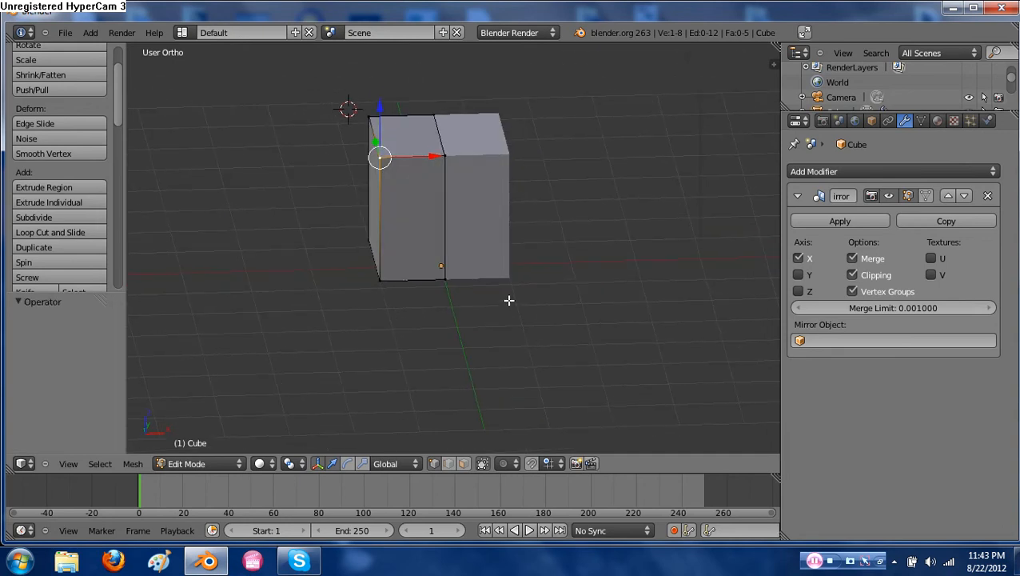
left_click(798, 275)
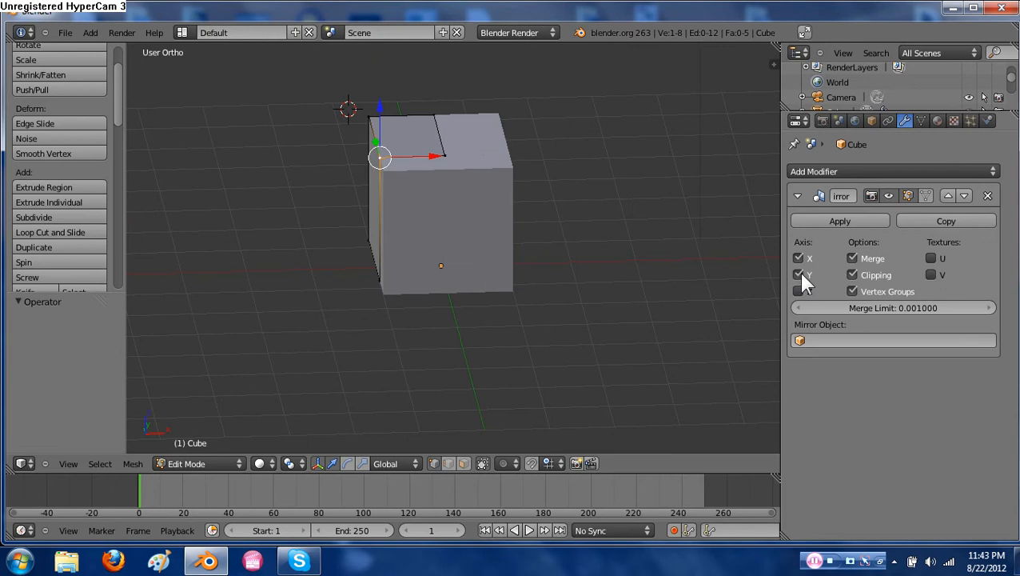
left_click(799, 291)
left_click(801, 292)
left_click(797, 276)
Switch to front orthographic view, return the Properties editor to the Render settings and narrow it
middle_click_drag(768, 276, 619, 282)
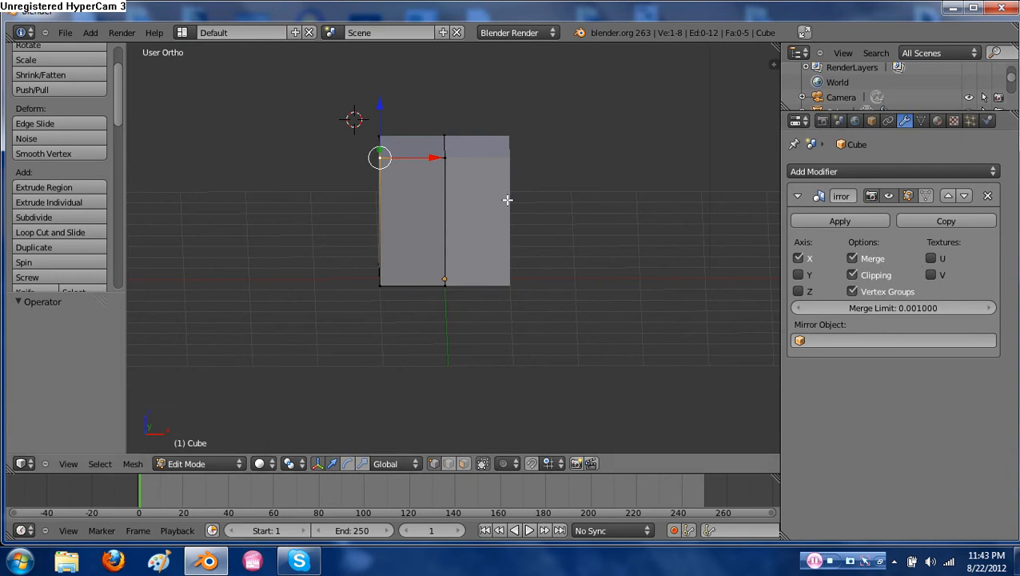
key("KP_1")
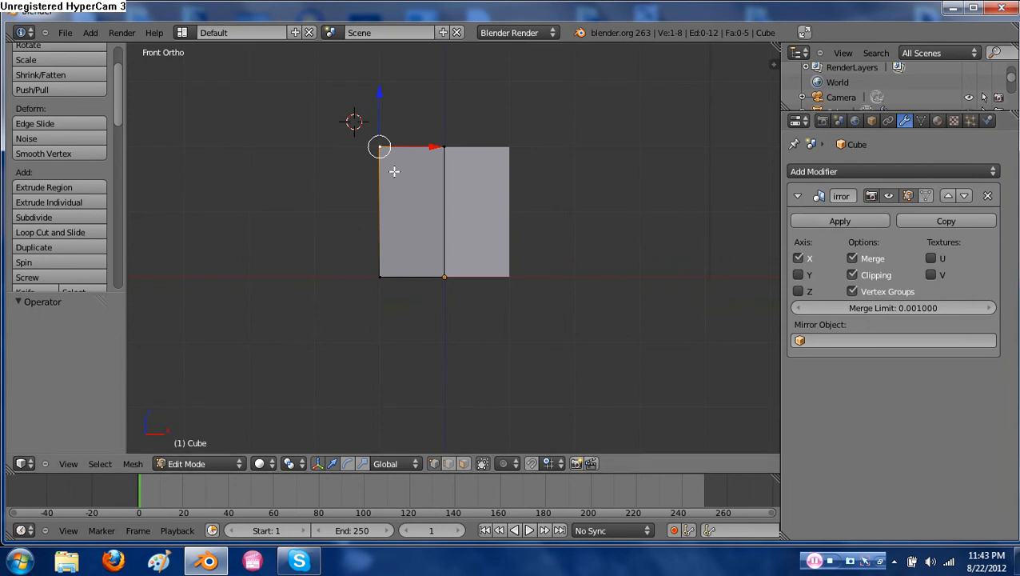
left_click(823, 121)
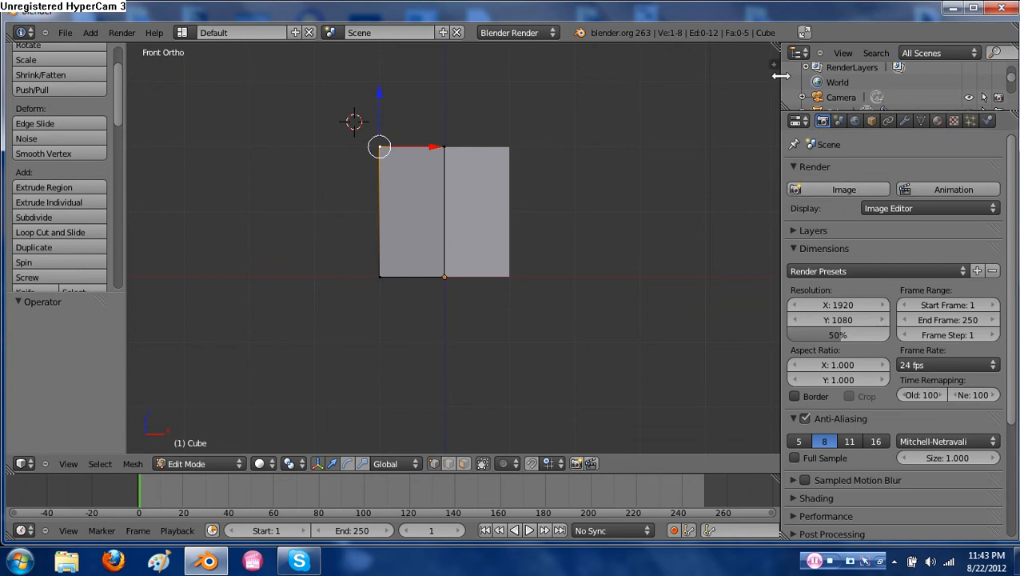
left_click_drag(779, 75, 850, 82)
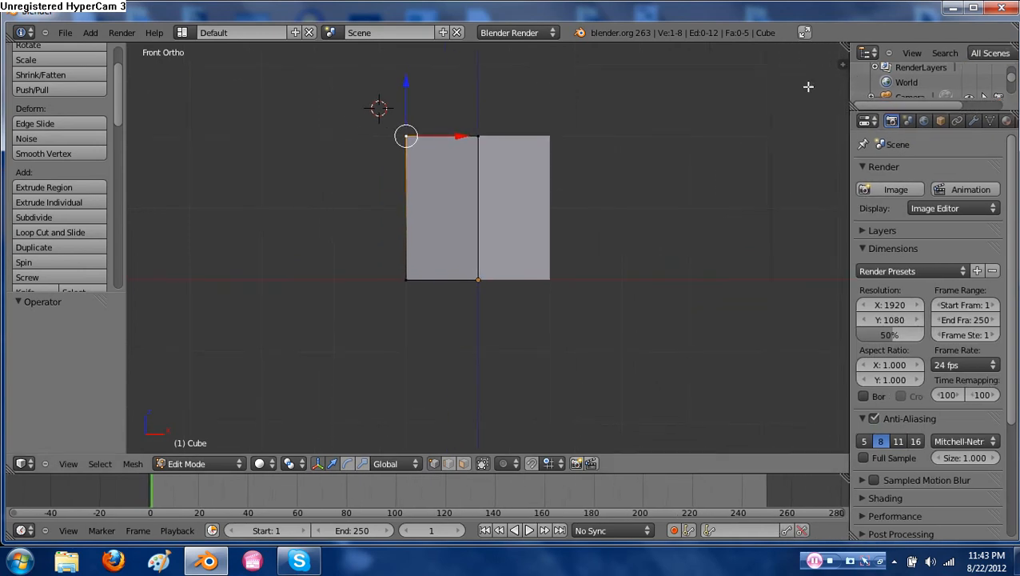
middle_click_drag(594, 211, 590, 240, "shift")
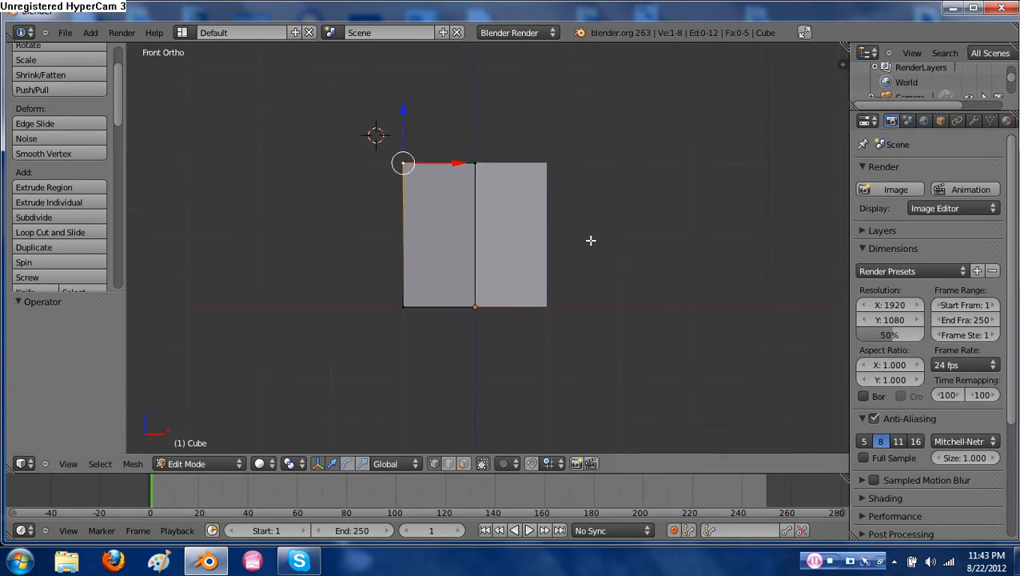
Switch the mesh to face selection and select the front face of the half-cube
key("ctrl+Tab")
left_click(469, 236)
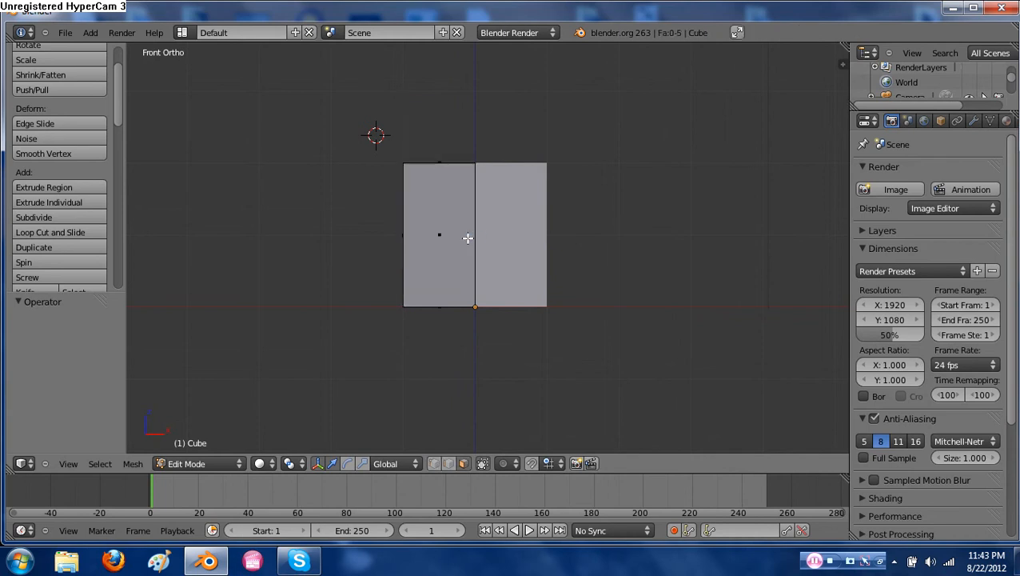
right_click(468, 237)
middle_click_drag(451, 241, 517, 280)
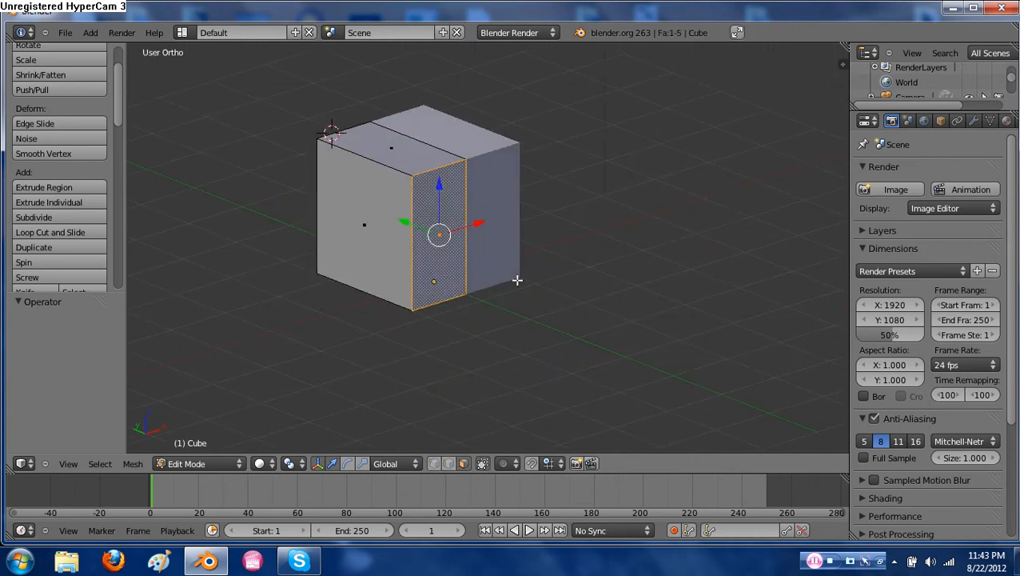
Extrude the front face about 1.11 units along negative Y and scale the extruded face to about 0.459
key("e")
left_click(572, 295)
key("s")
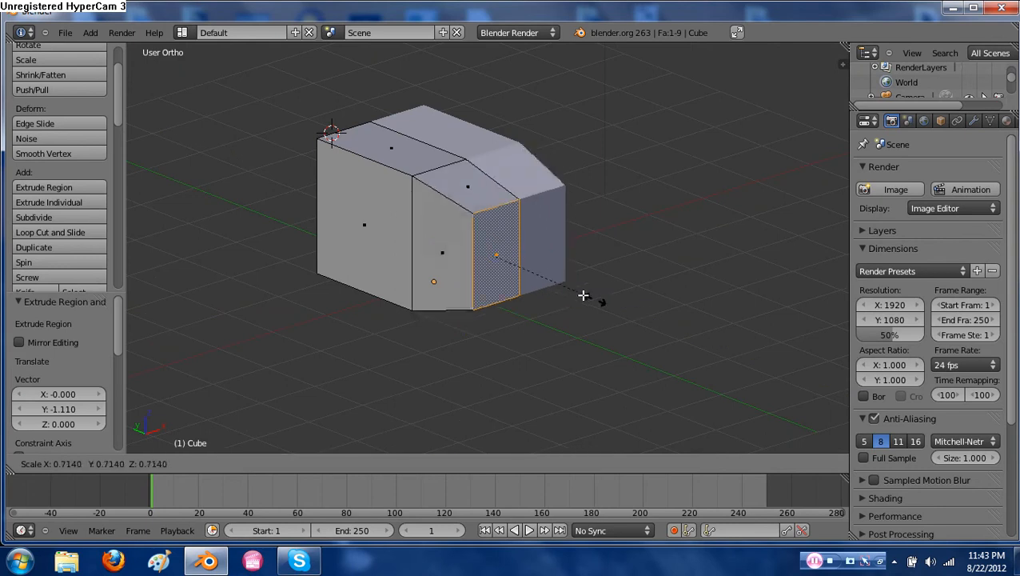
left_click(540, 272)
Try shifting the extruded face about 0.087 along X, and undo the shift, scaling and extrusion
key("e")
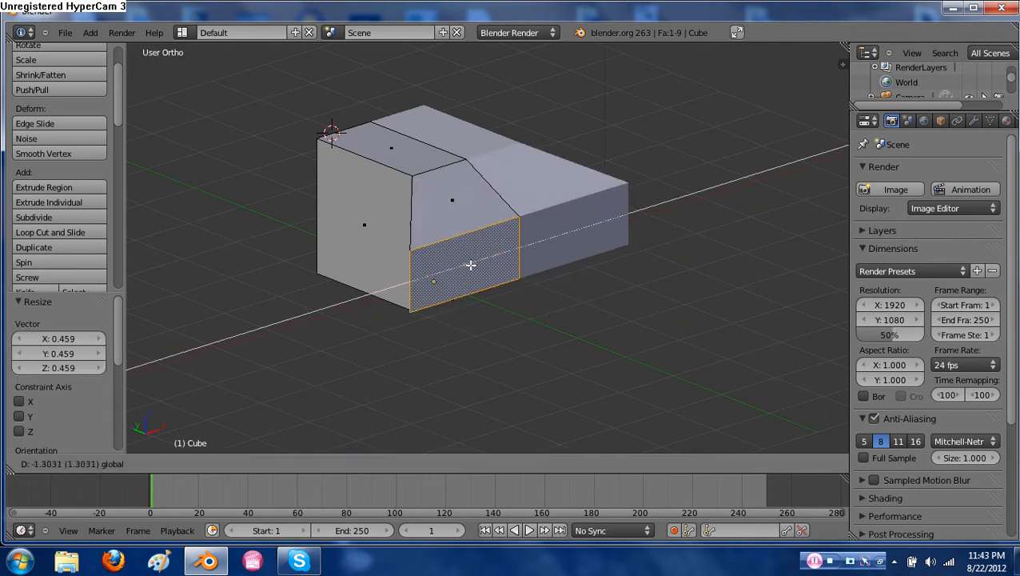
left_click(541, 270)
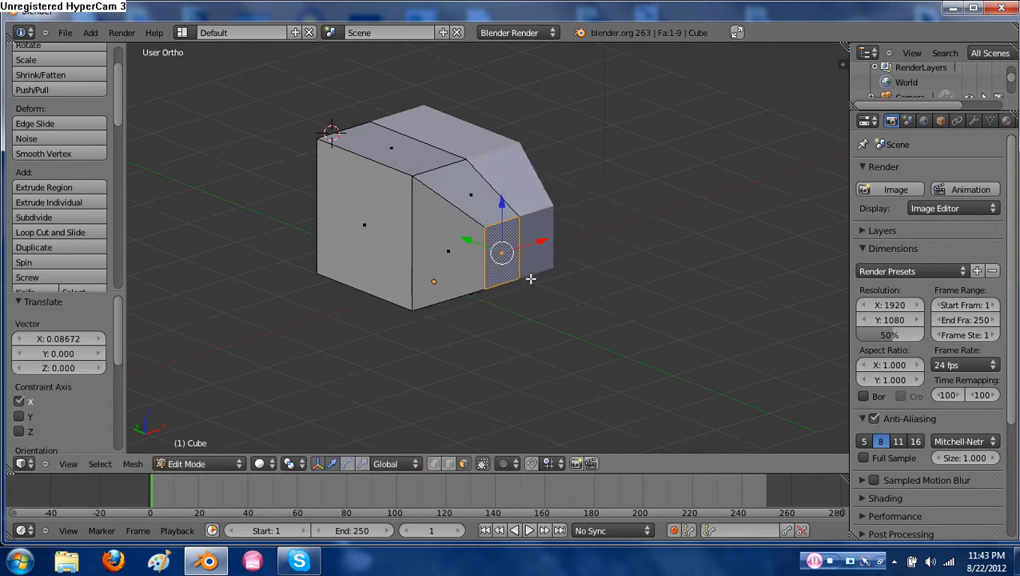
key("ctrl+z")
key("ctrl+z")
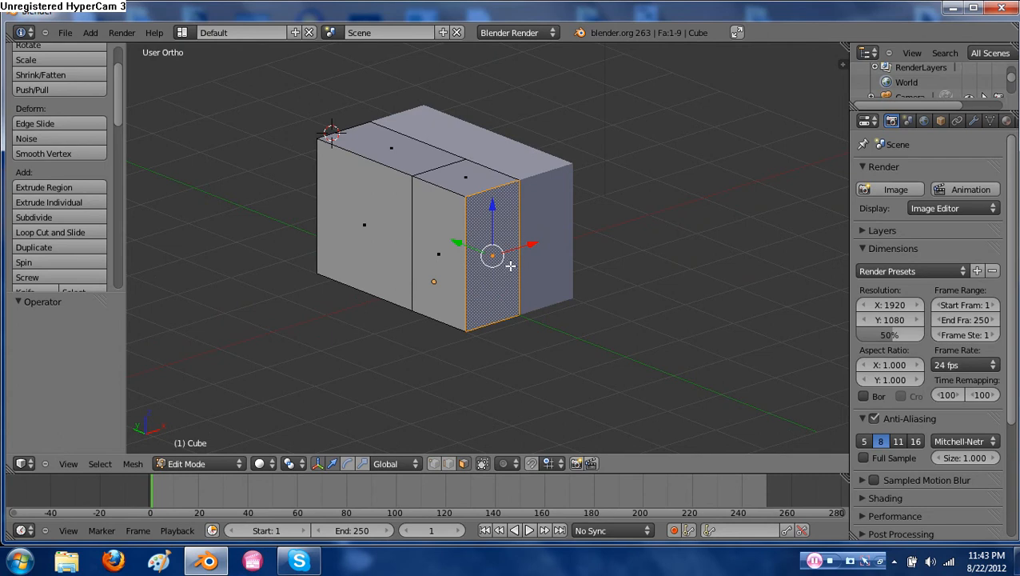
key("ctrl+z")
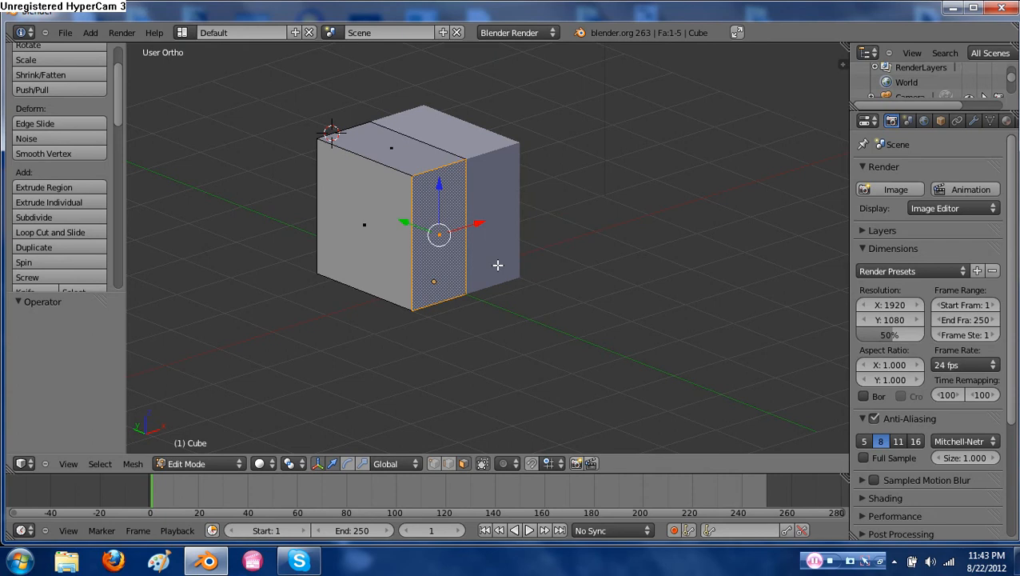
Snap the 3D cursor to the scene center
key("shift+s")
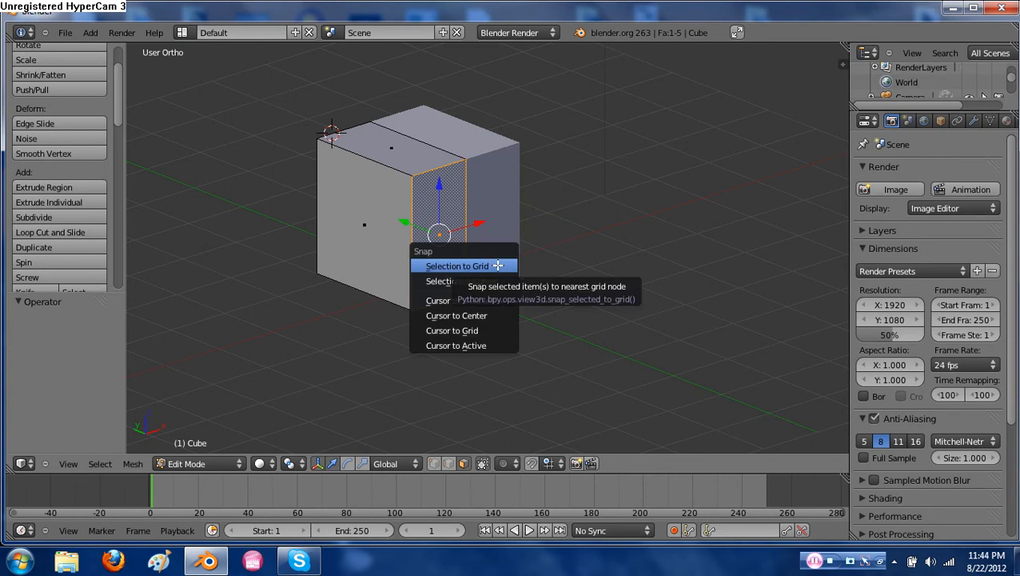
left_click(505, 317)
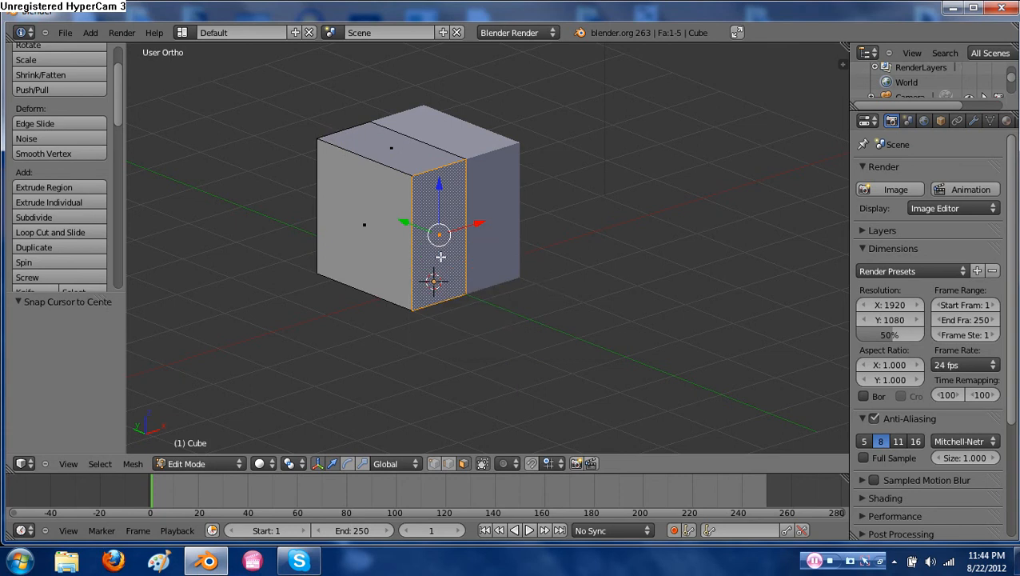
Try moving the front face freely about 0.185 up in Z and rotating it about 2.457°, undoing each transform
key("g")
left_click(500, 213)
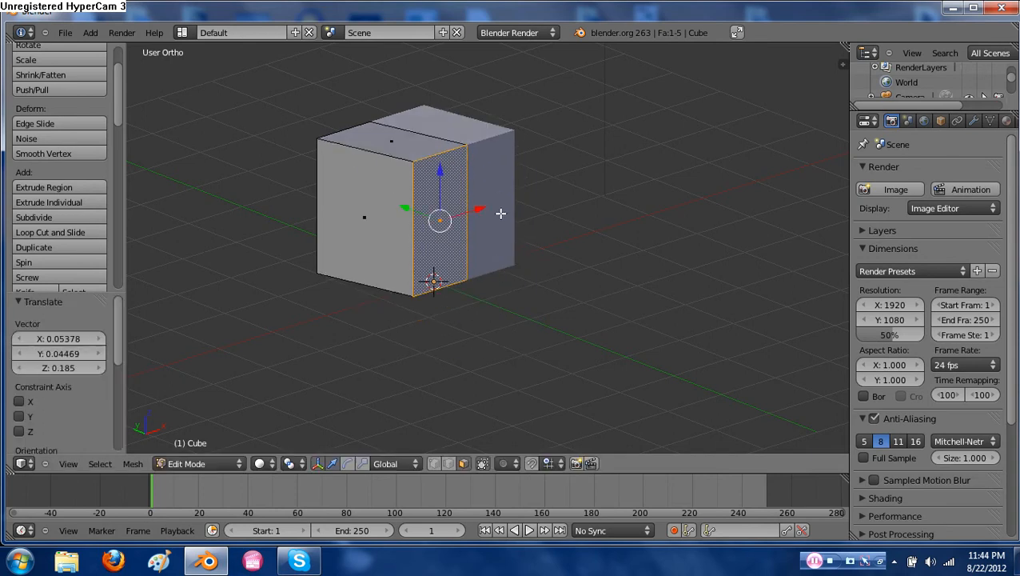
key("ctrl+z")
key("r")
left_click(511, 182)
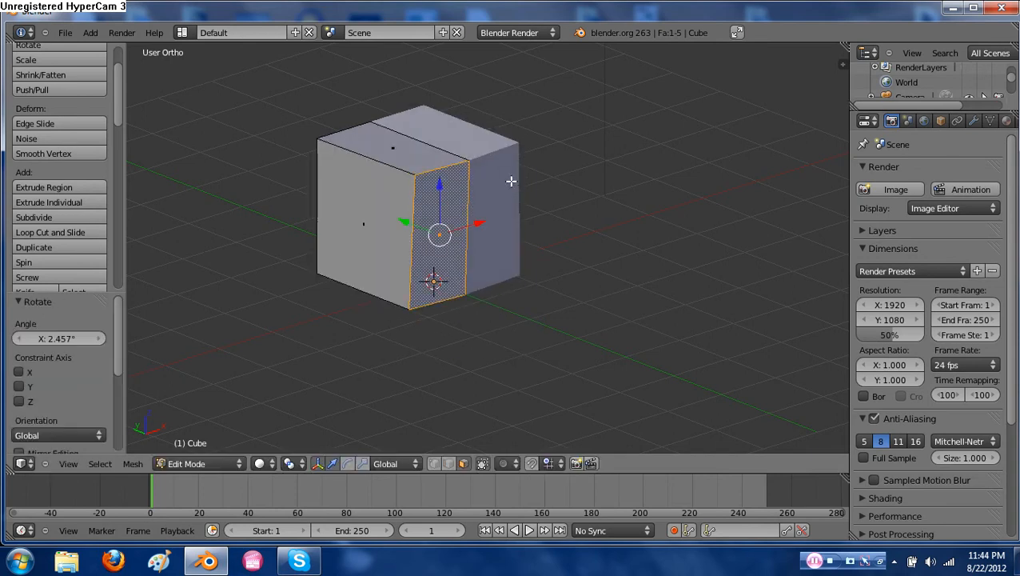
key("ctrl+z")
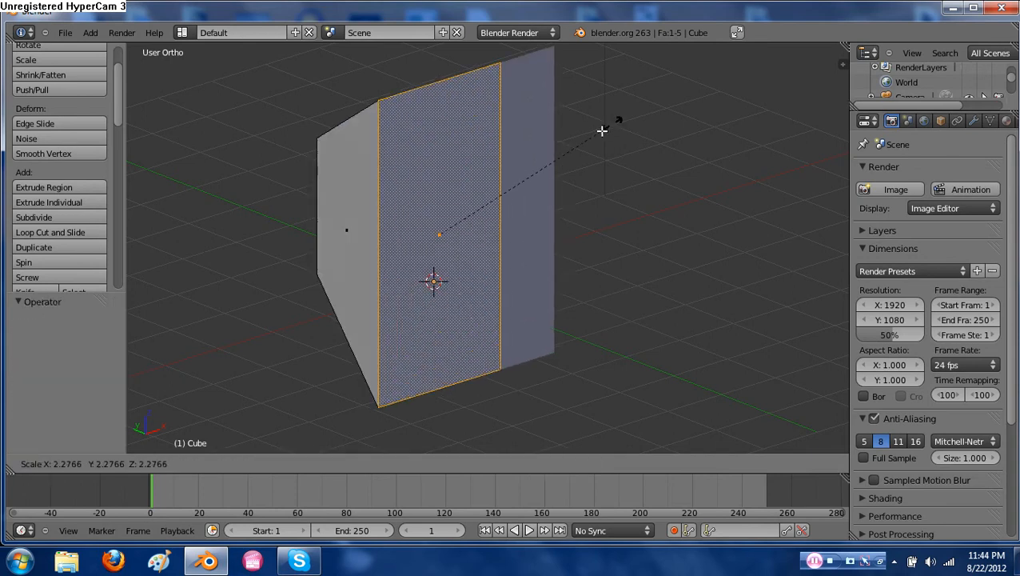
Try scaling the front face and extruding it outward along its normal, undoing the changes
left_click(521, 187)
key("e")
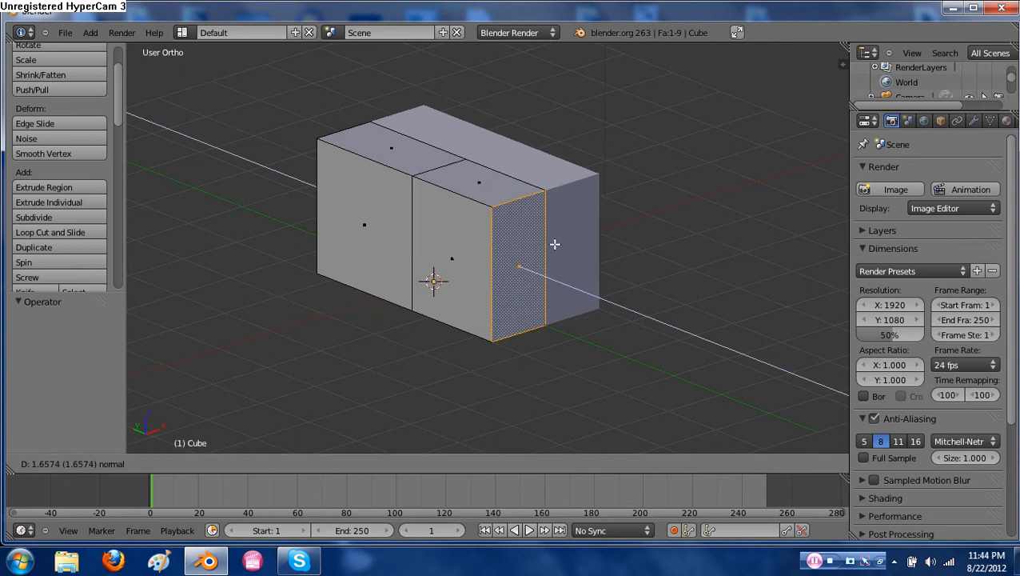
left_click(535, 239)
key("ctrl+z")
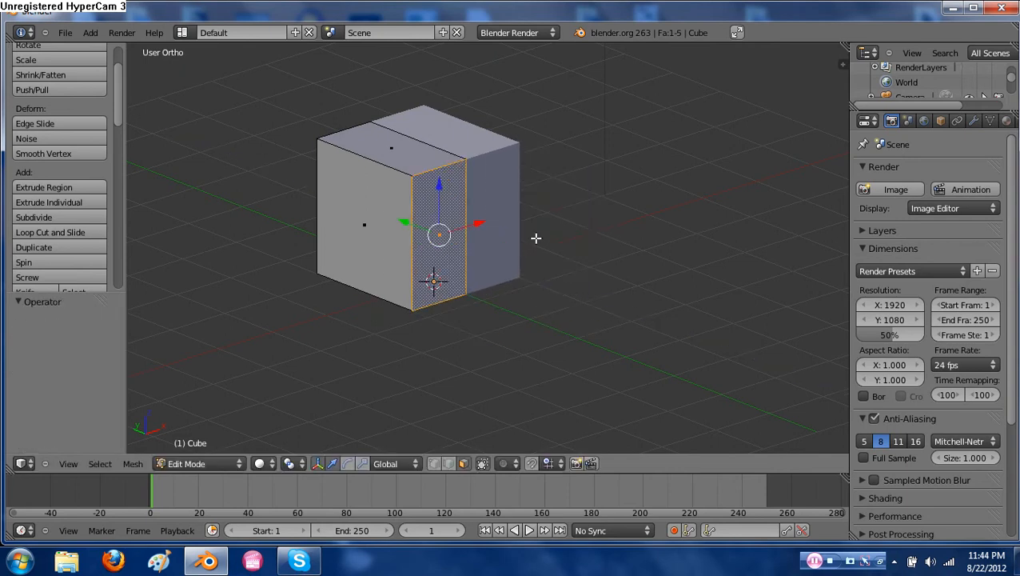
Try a loop cut across the middle of the half-cube, reselect the front face in face mode, and undo the cut
key("ctrl+r")
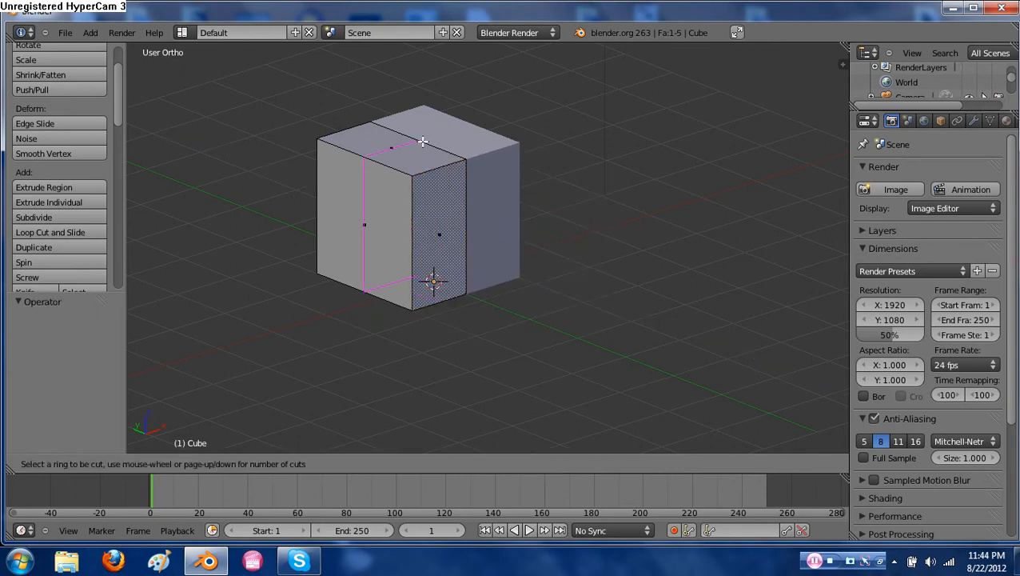
left_click(429, 133)
left_click(428, 134)
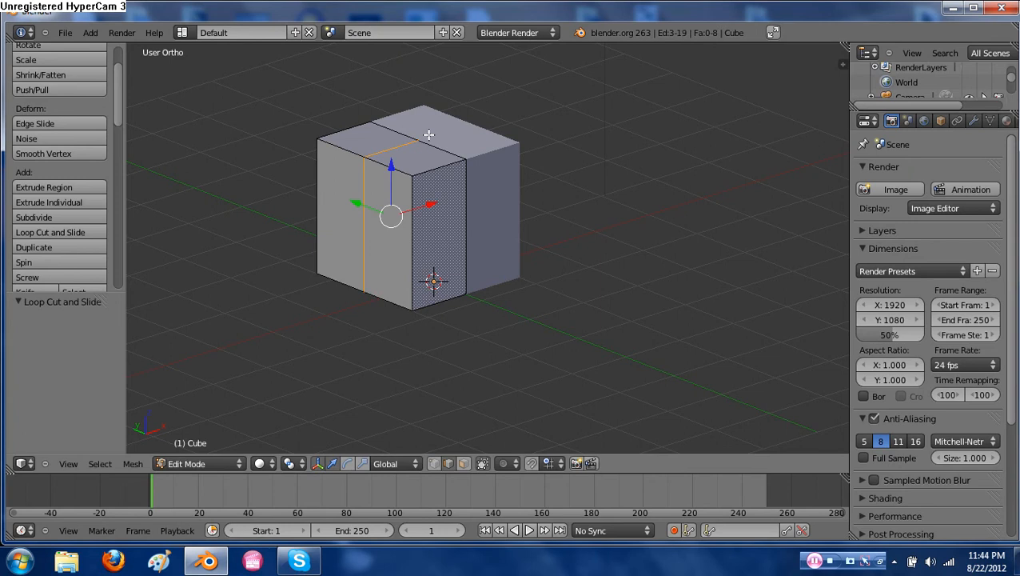
key("ctrl+Tab")
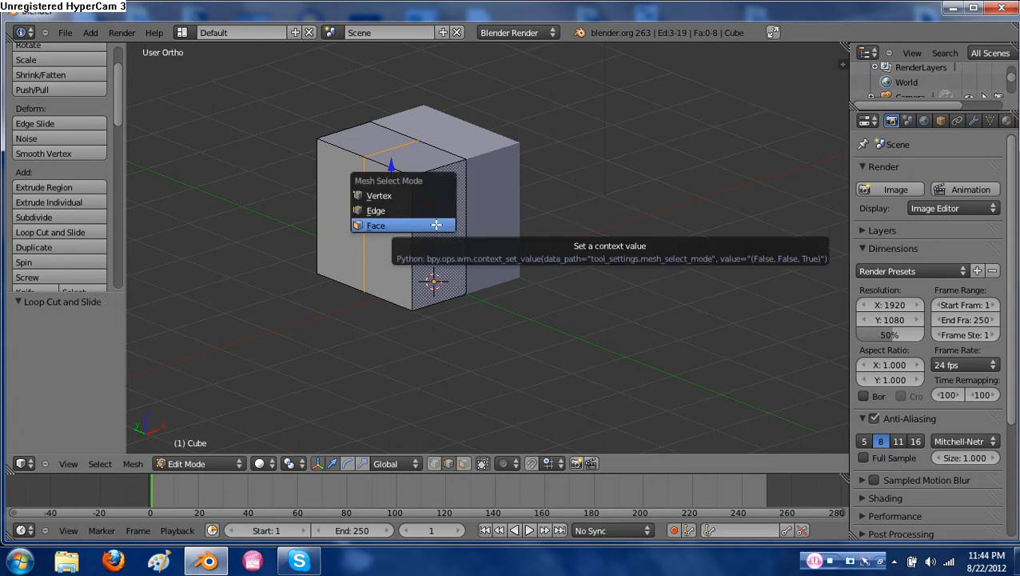
left_click(436, 225)
right_click(439, 228)
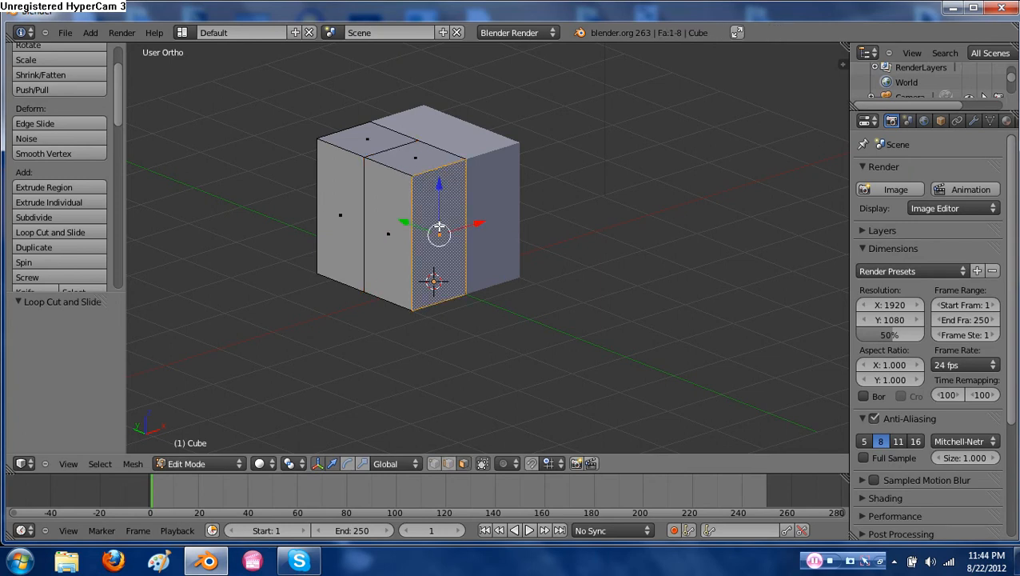
middle_click_drag(488, 223, 496, 261)
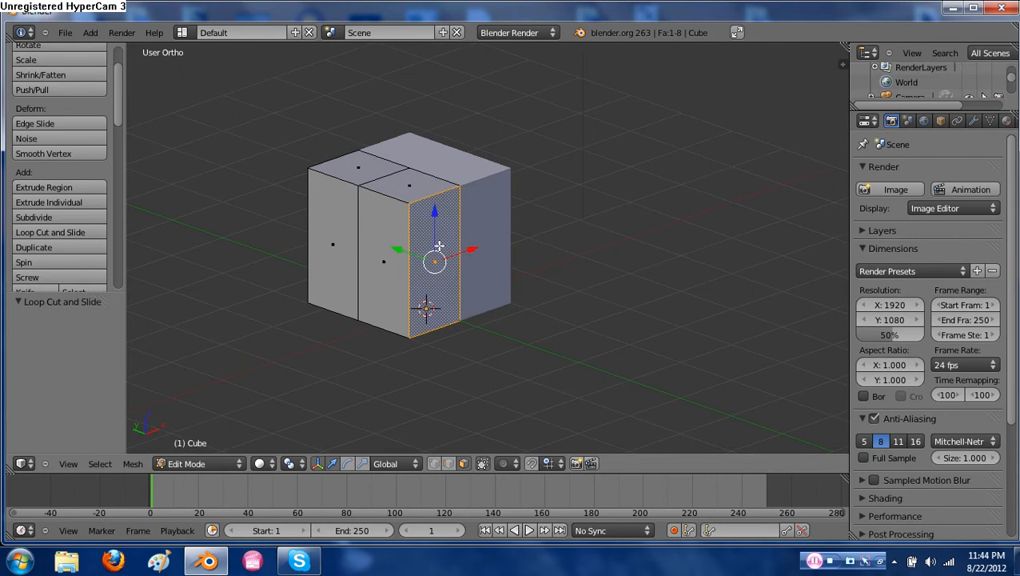
key("ctrl+z")
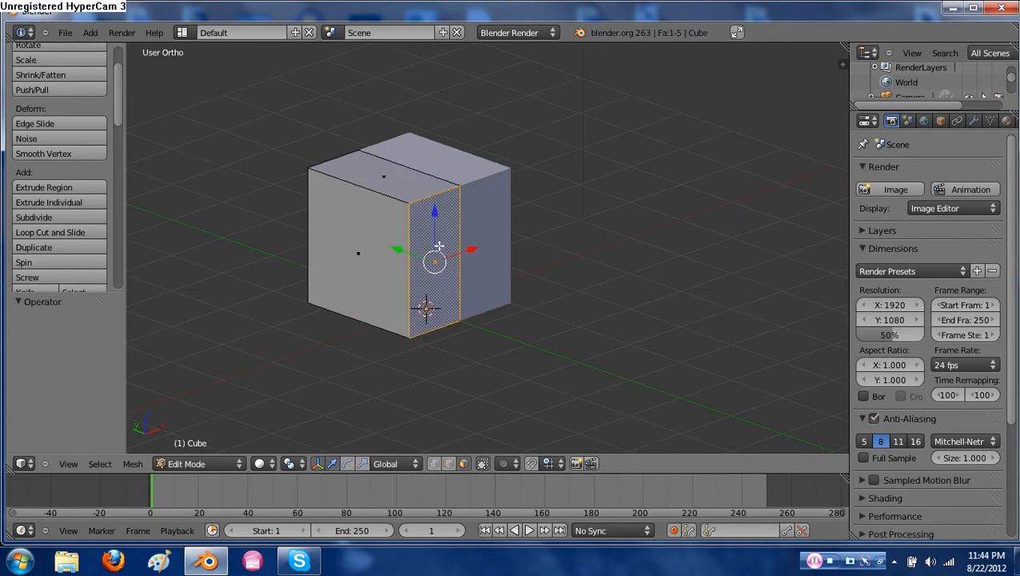
Select the whole mesh and scale it to about 0.72 along the global Z axis
key("a")
key("a")
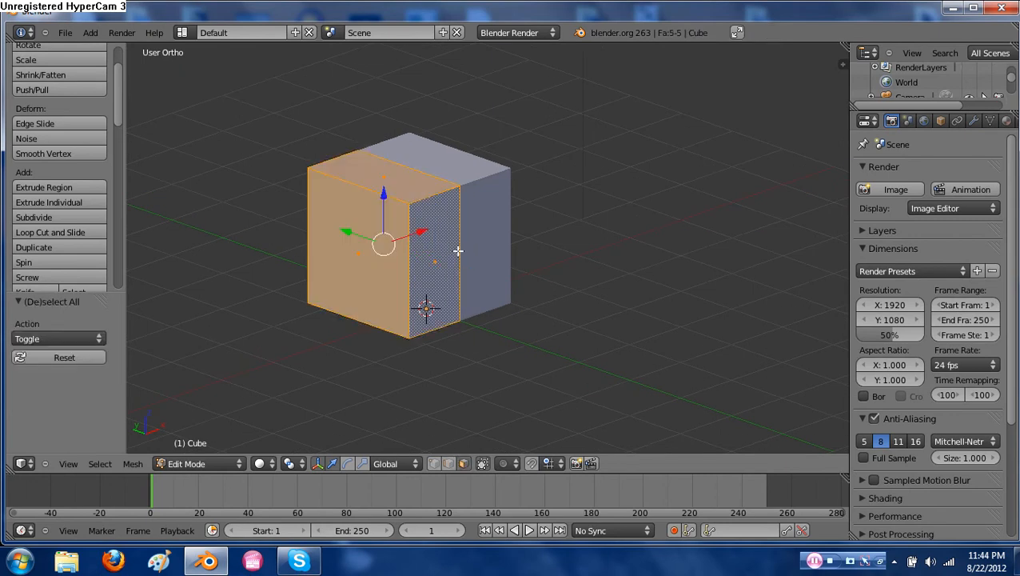
key("s")
key("z")
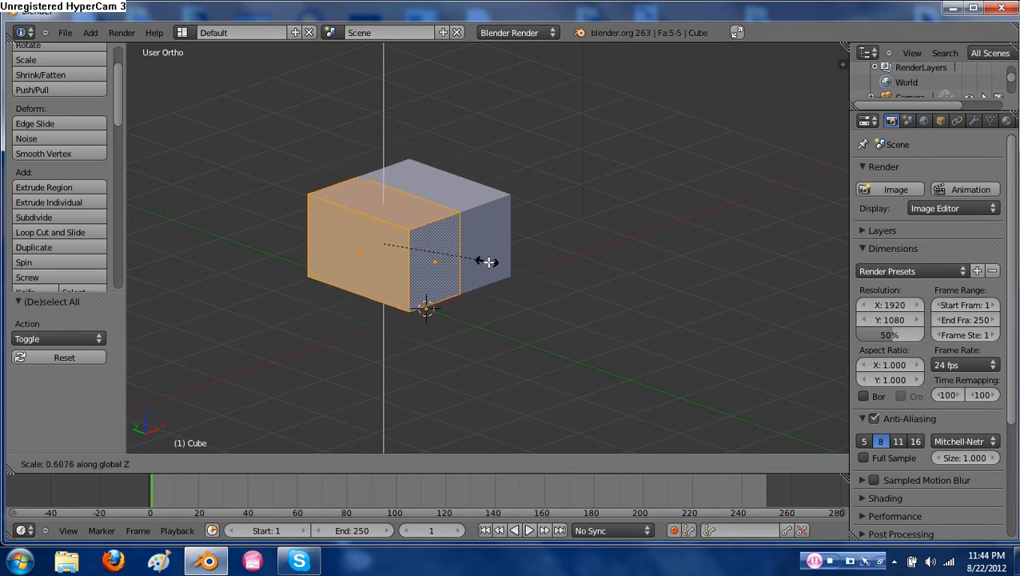
left_click(510, 274)
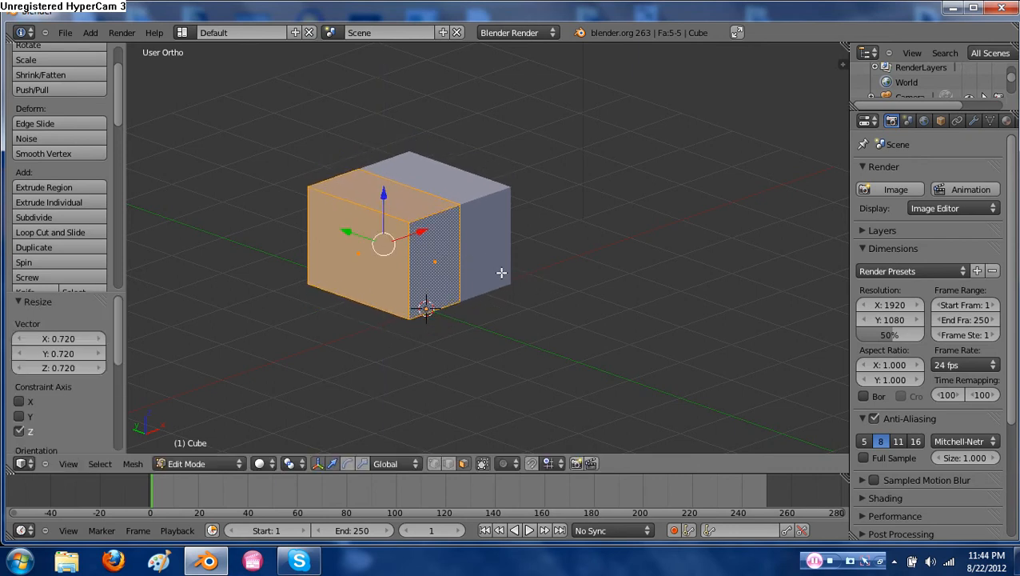
Move the whole mesh down about 0.271 along Z in the front view so its base meets the ground line
key("KP_1")
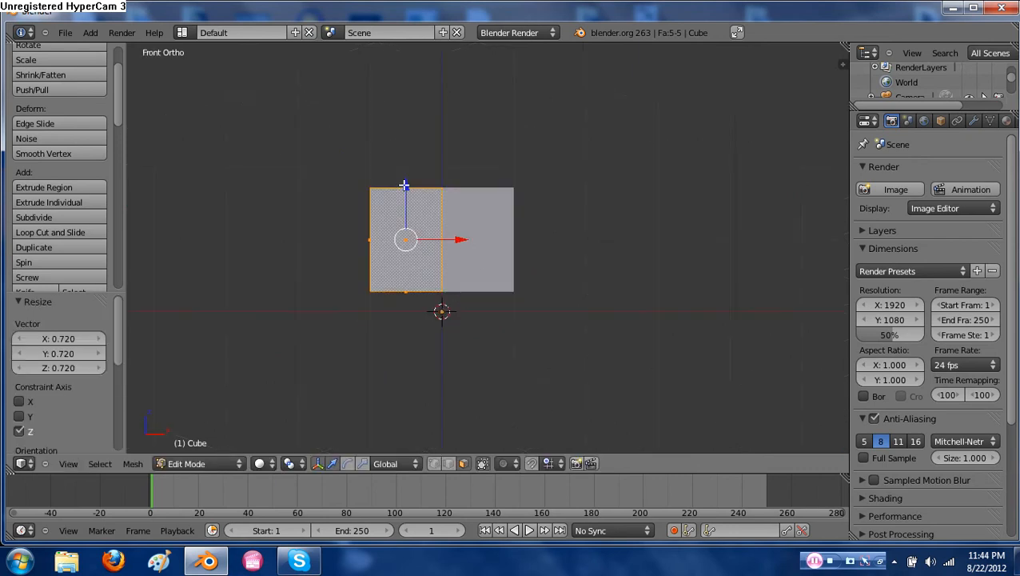
left_click_drag(405, 185, 406, 206)
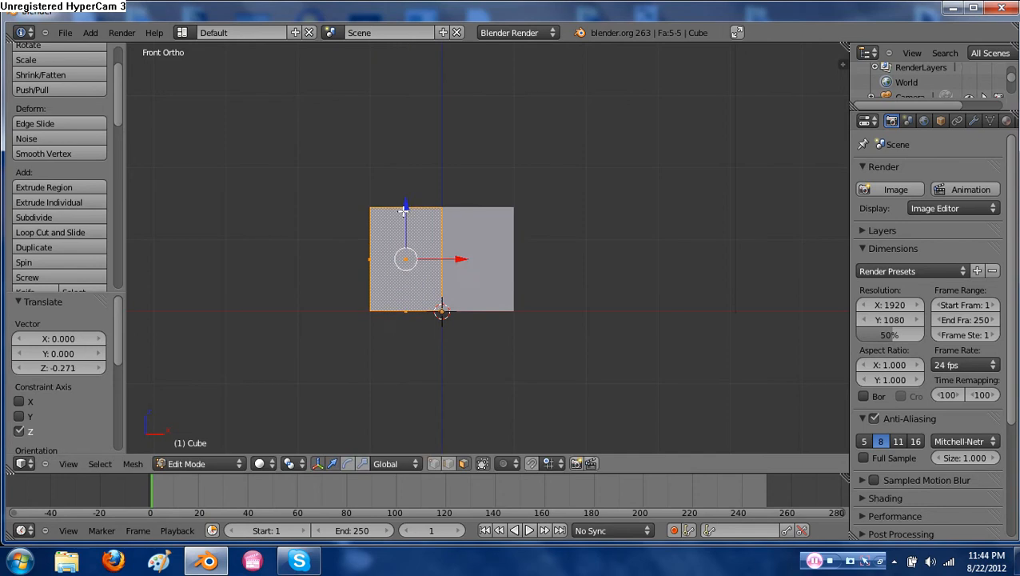
middle_click_drag(439, 312, 491, 271)
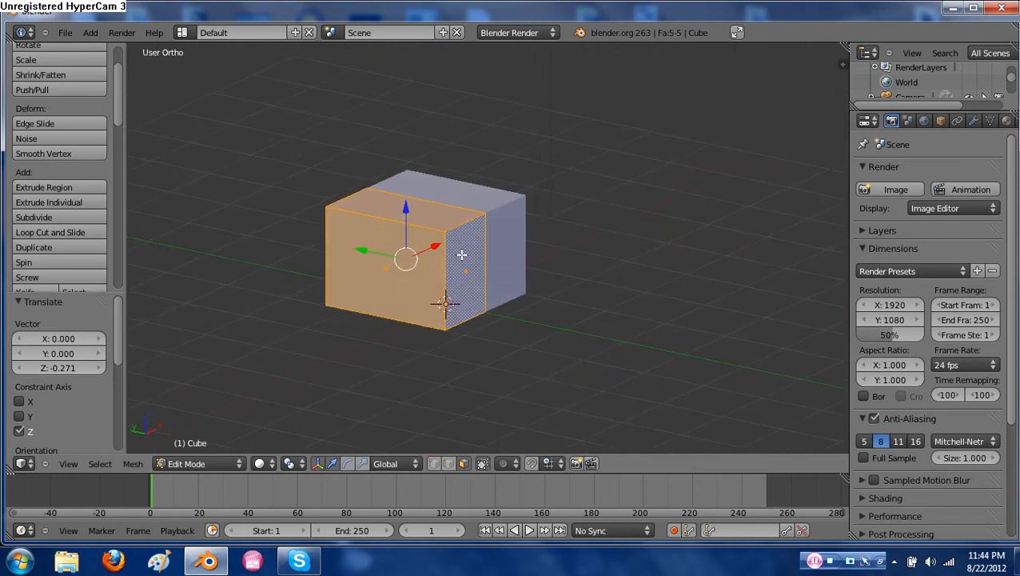
In vertex mode, select the two top front vertices and move them about 0.312 in Y and −0.26 in Z in the side view
right_click(462, 254)
scroll(477, 243, "down", 2)
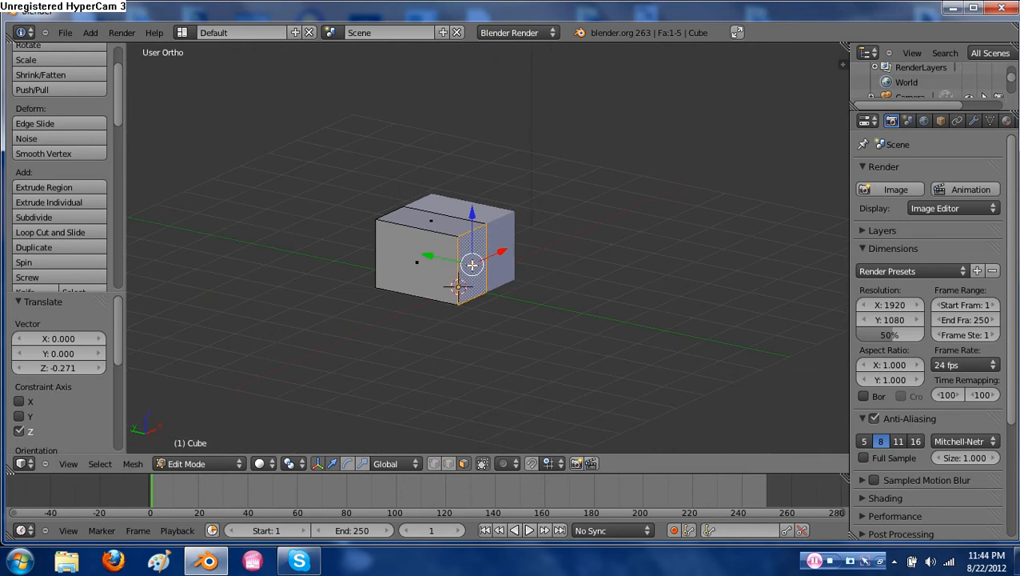
middle_click_drag(472, 265, 448, 236)
scroll(469, 278, "up", 1)
scroll(470, 278, "up", 1)
key("ctrl+Tab")
key("Up")
key("Up")
key("Return")
right_click(449, 234)
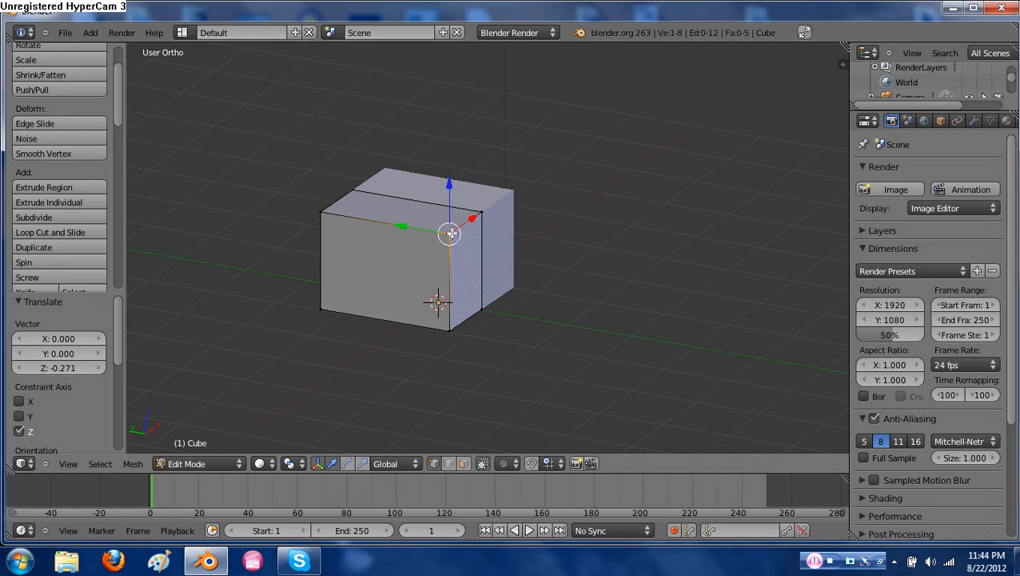
right_click(481, 215, "shift")
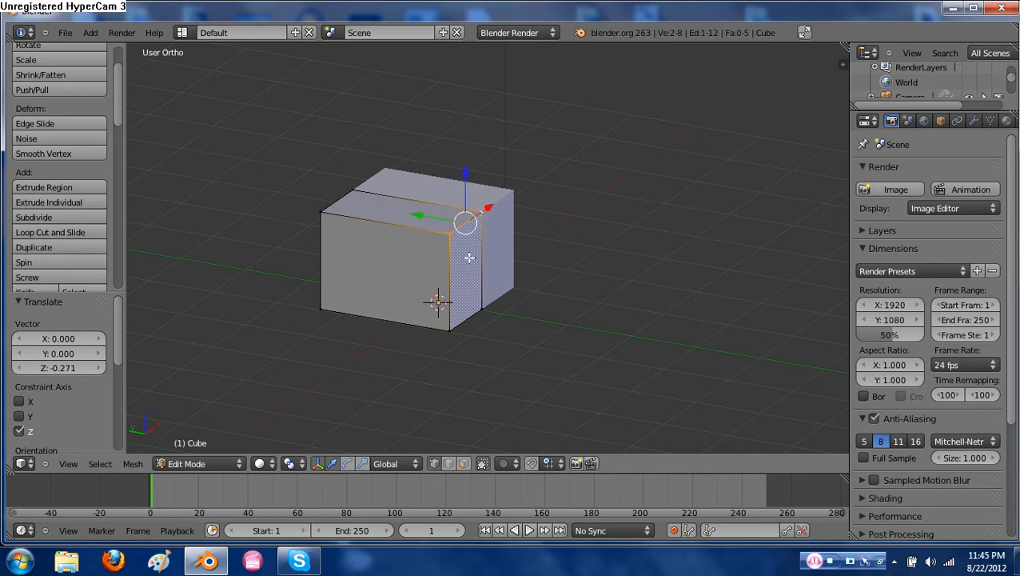
key("KP_3")
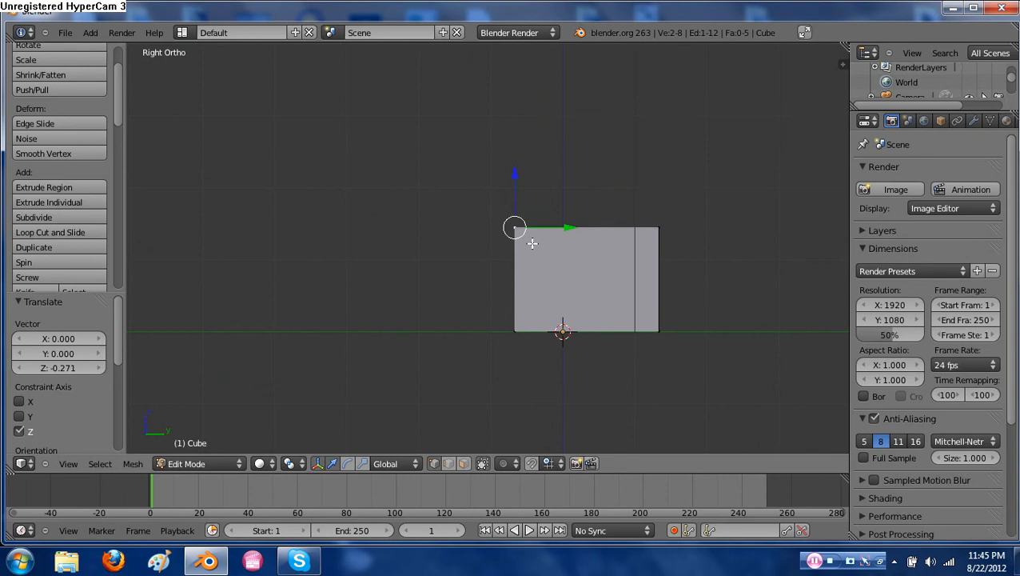
key("g")
left_click(553, 262)
middle_click_drag(446, 252, 553, 246)
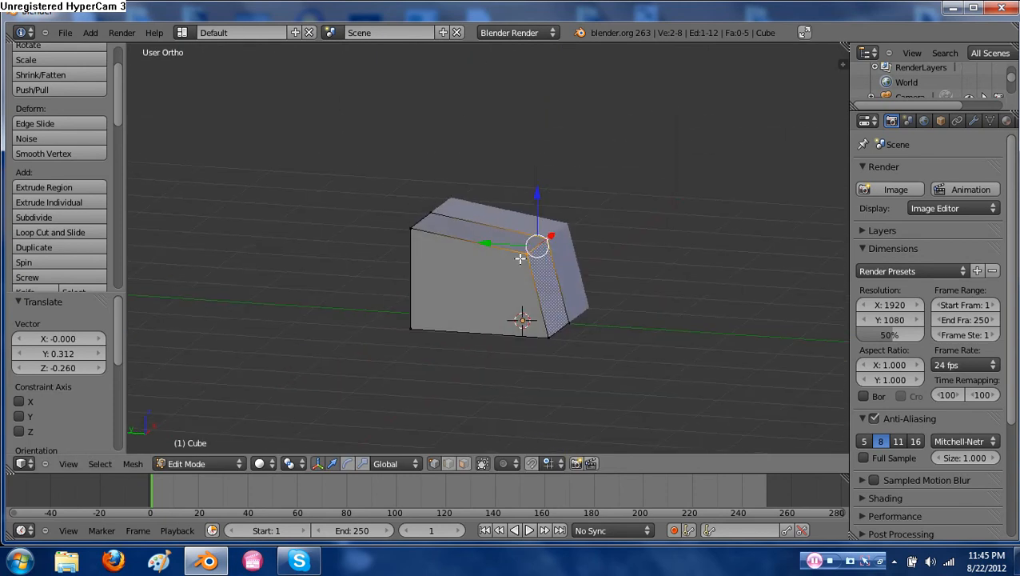
In face mode, select the bottom face and extrude it about 0.836 downward along Z
key("ctrl+Tab")
left_click(510, 286)
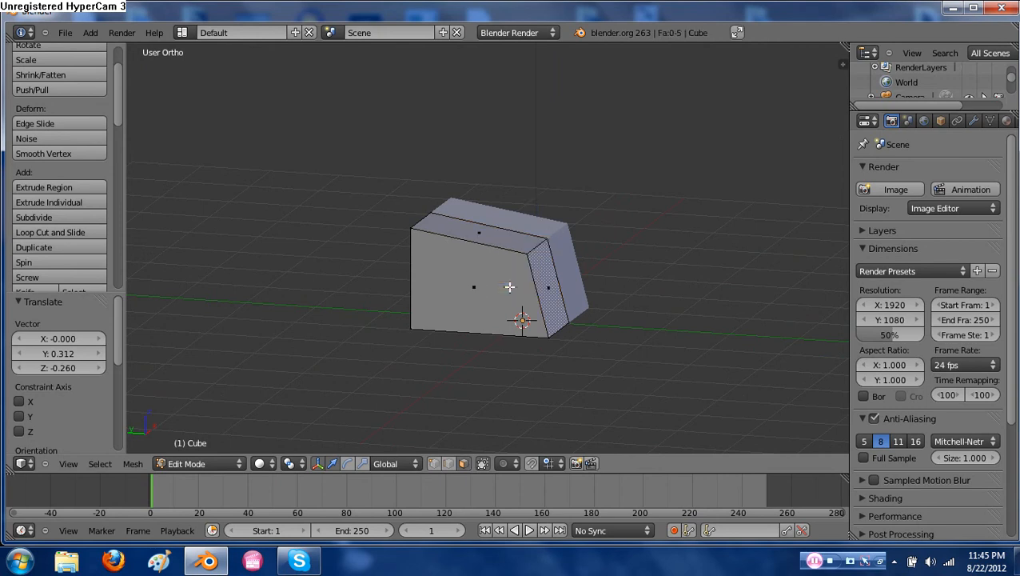
middle_click_drag(510, 286, 523, 320)
right_click(507, 324)
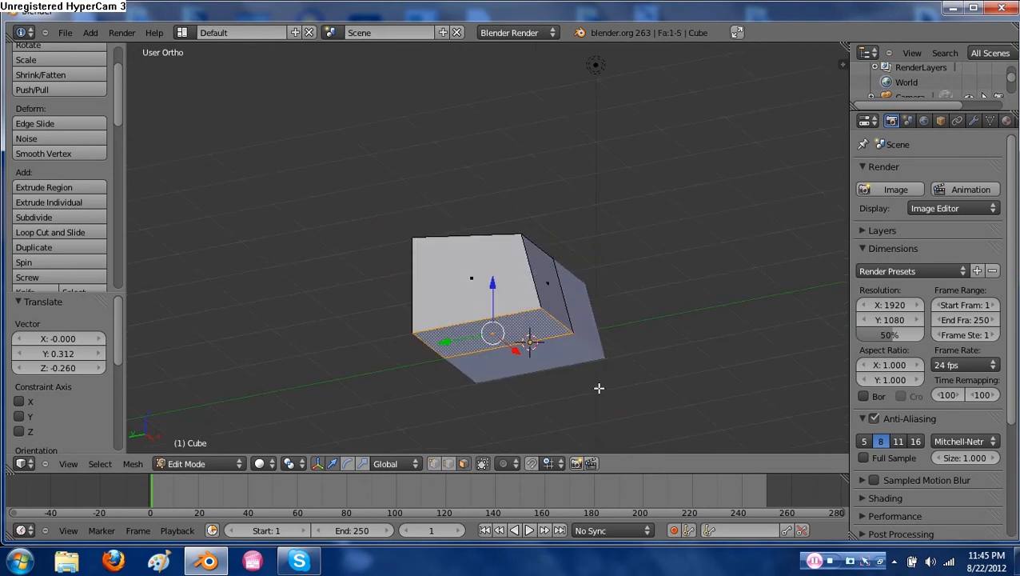
middle_click_drag(590, 388, 545, 282, "shift")
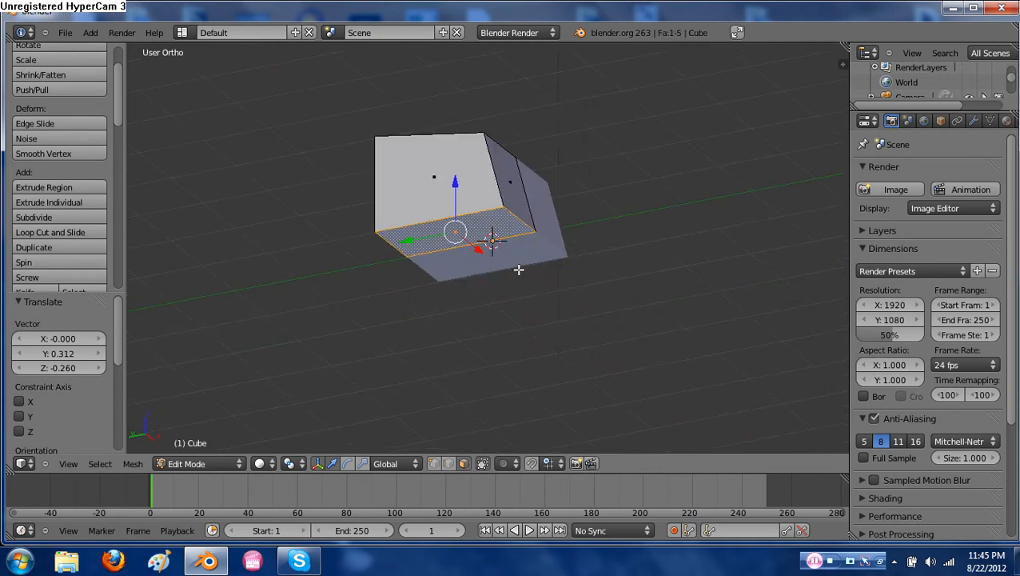
key("e")
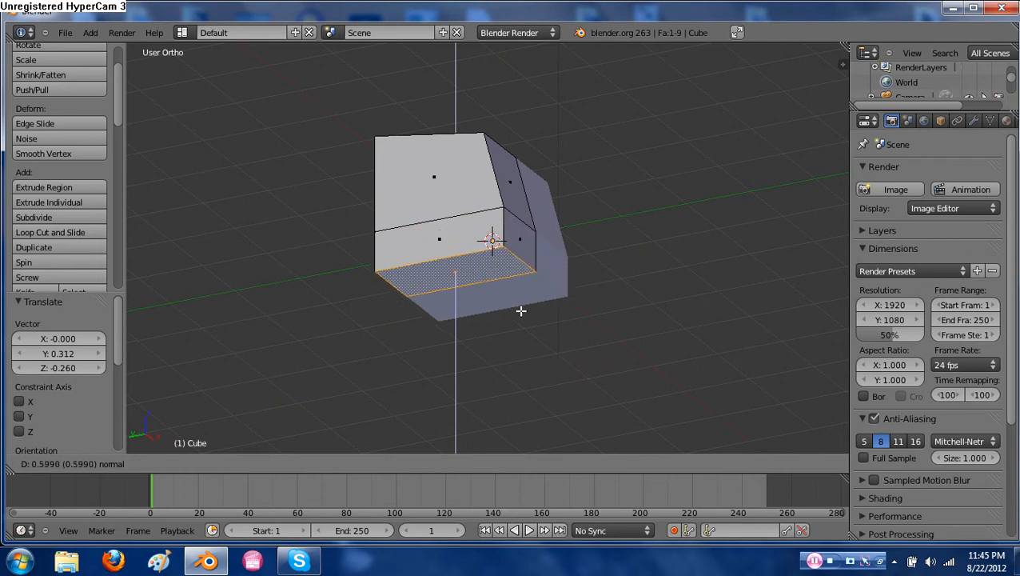
left_click(522, 324)
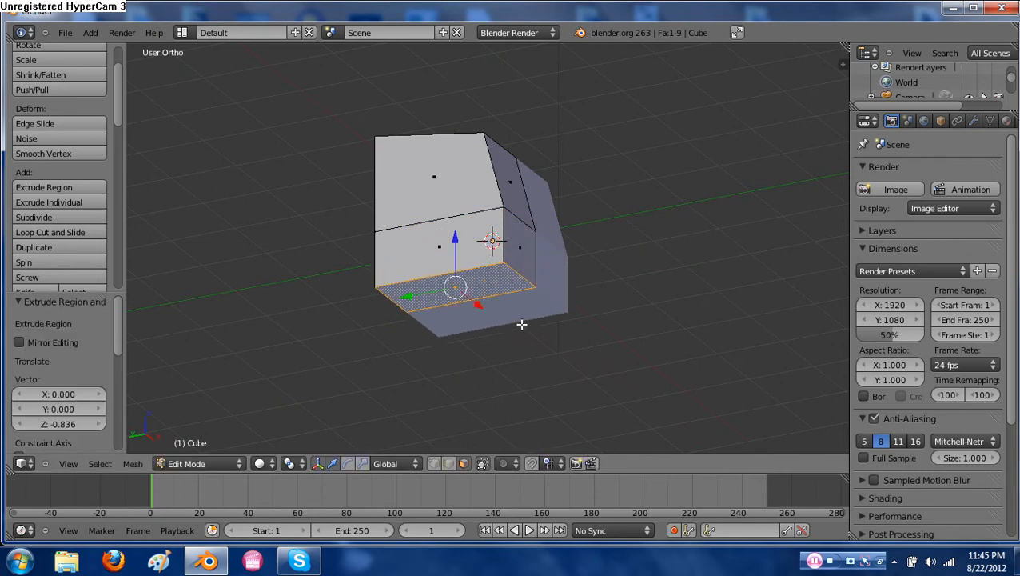
Select the extruded bottom face and scale it to about 1.476 to flare the base
key("KP_1")
right_click(462, 270)
middle_click_drag(462, 270, 563, 307)
scroll(532, 296, "down", 2)
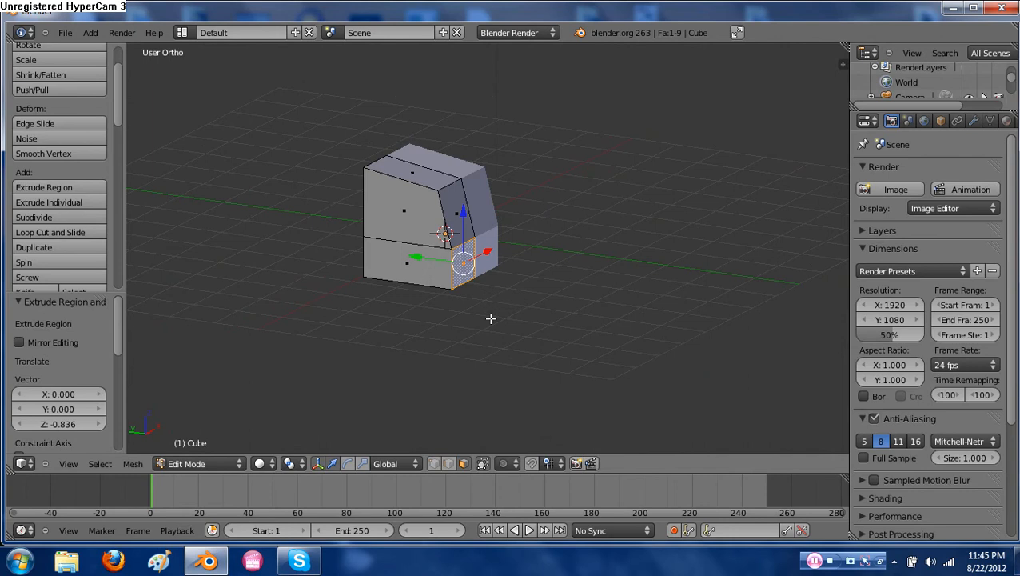
middle_click_drag(491, 319, 488, 247)
right_click(441, 286)
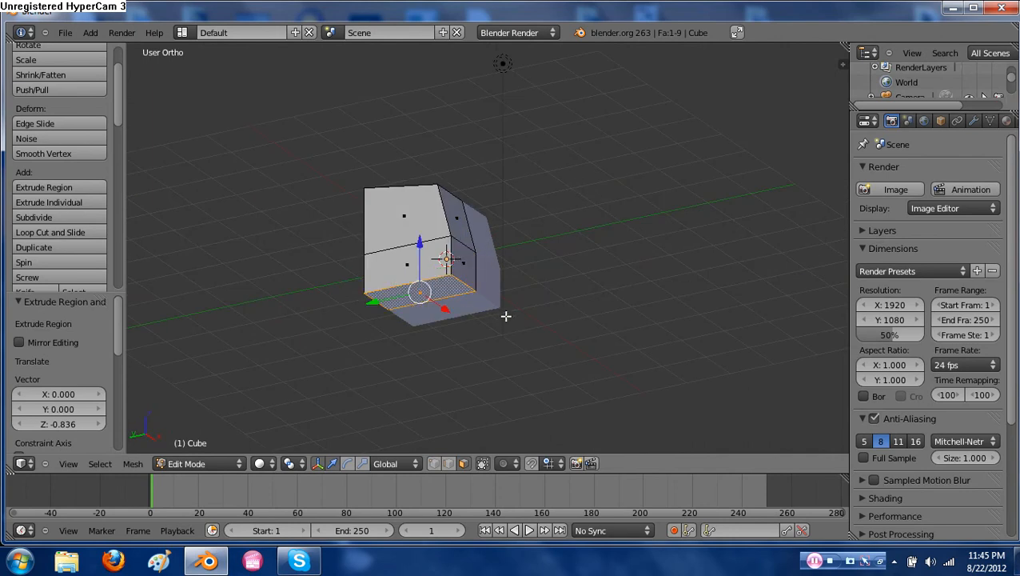
key("s")
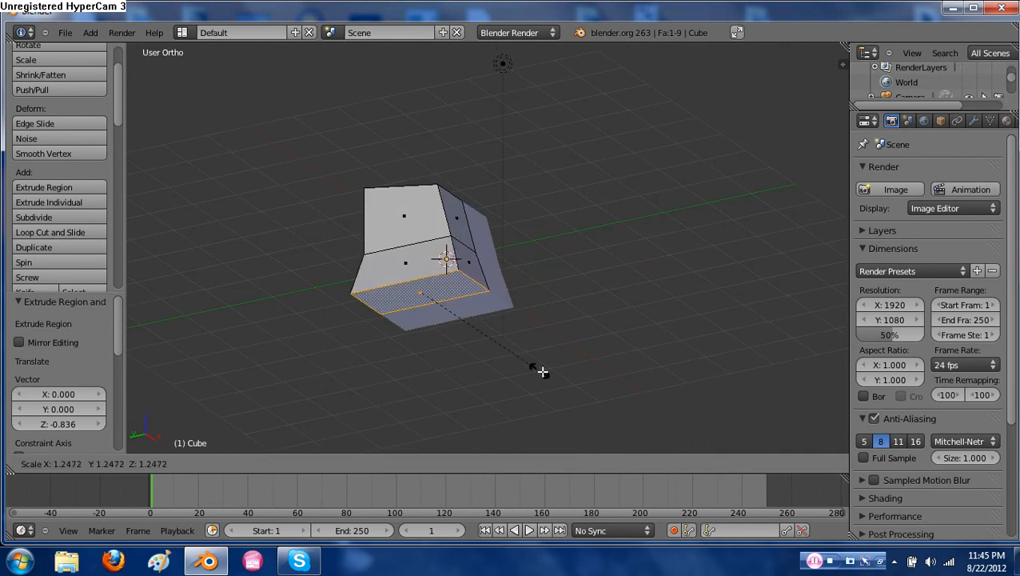
left_click(565, 369)
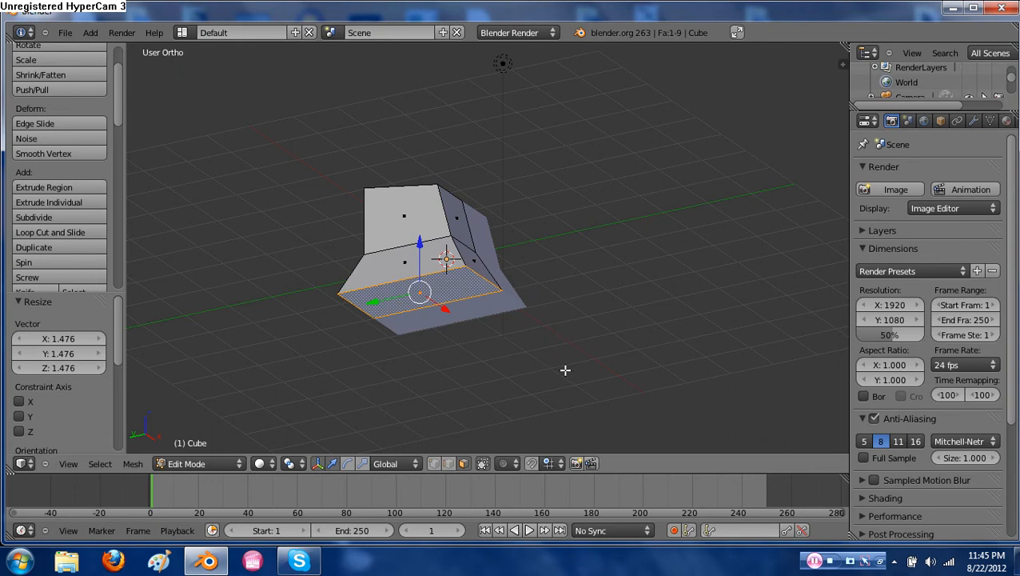
Extrude the lower sloping front face outward, about −0.481 in Y and 0.273 in Z
middle_click_drag(500, 277, 503, 333)
right_click(477, 281)
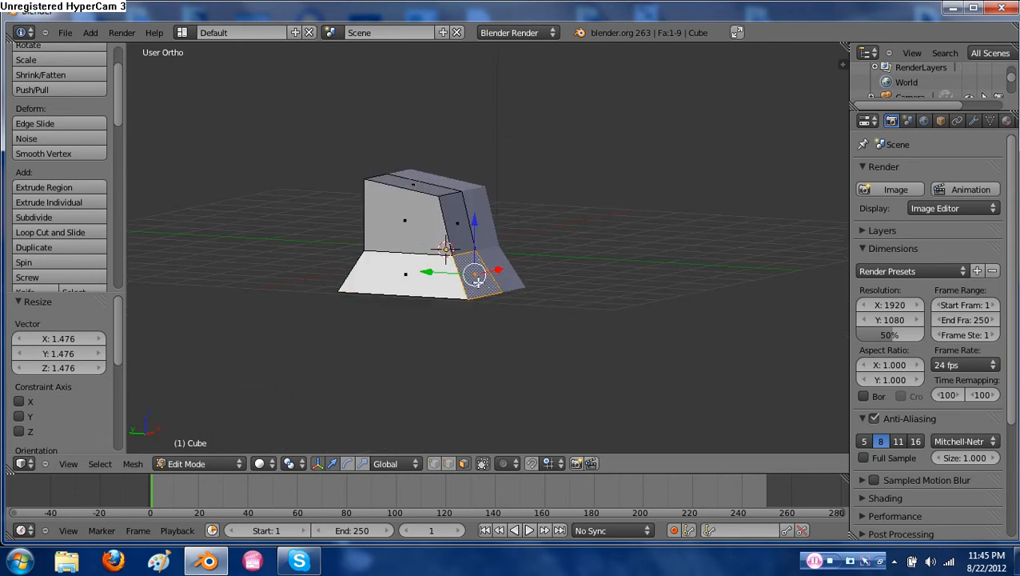
key("e")
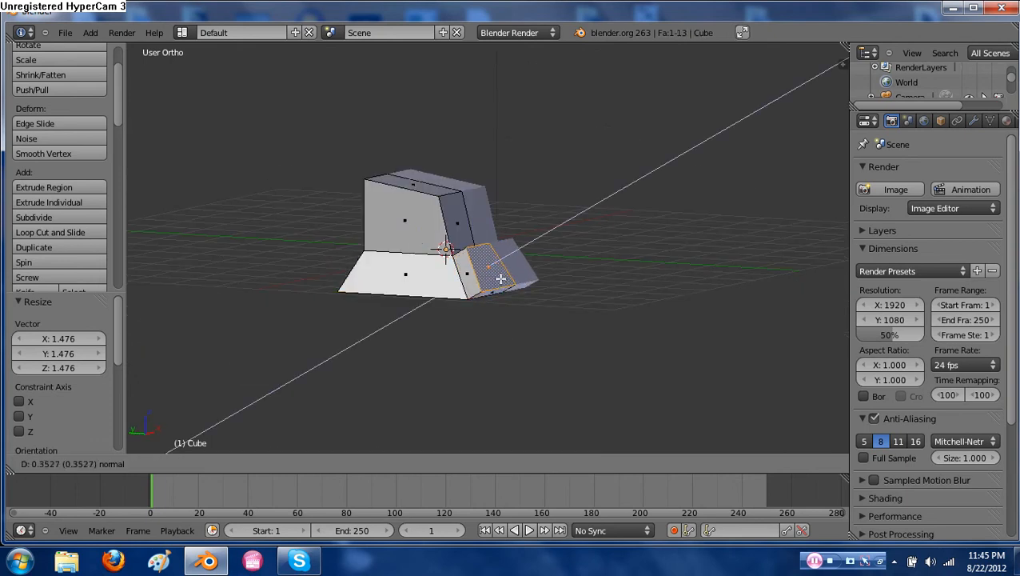
left_click(503, 277)
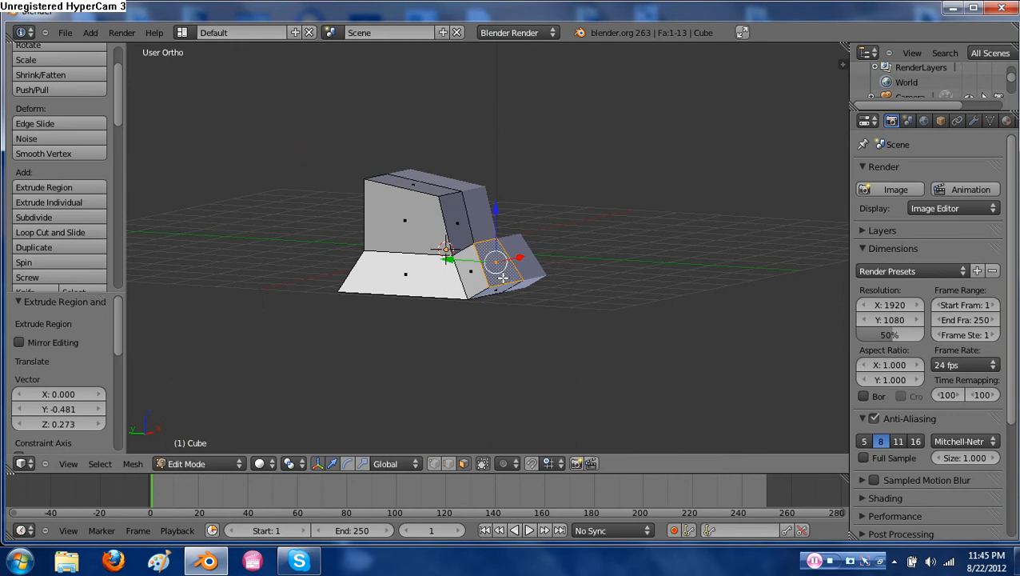
In the side view, rotate the extruded front face about −29.3° around X and move it about −1.005 in Y and −0.195 in Z
key("KP_3")
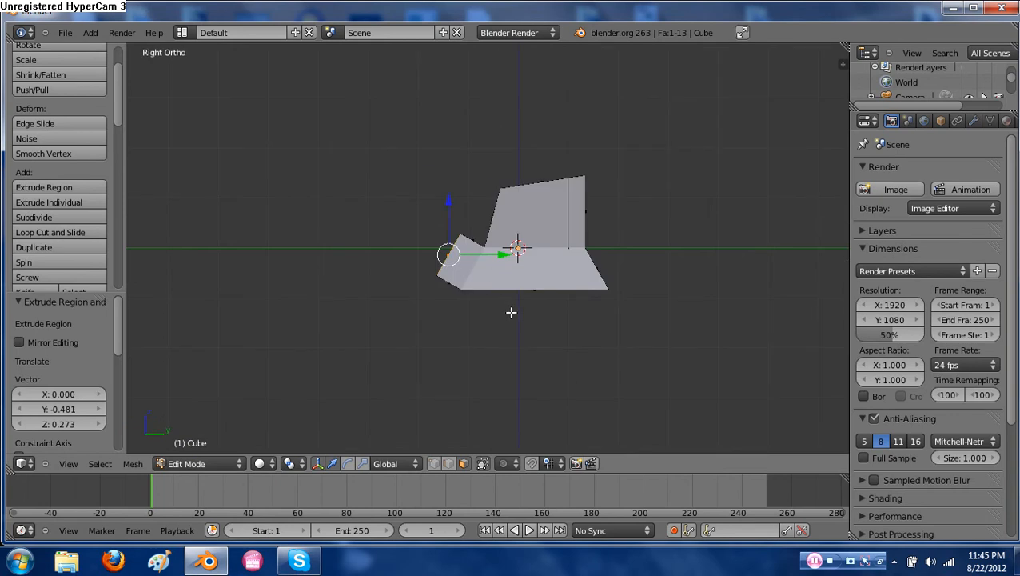
key("r")
left_click(517, 273)
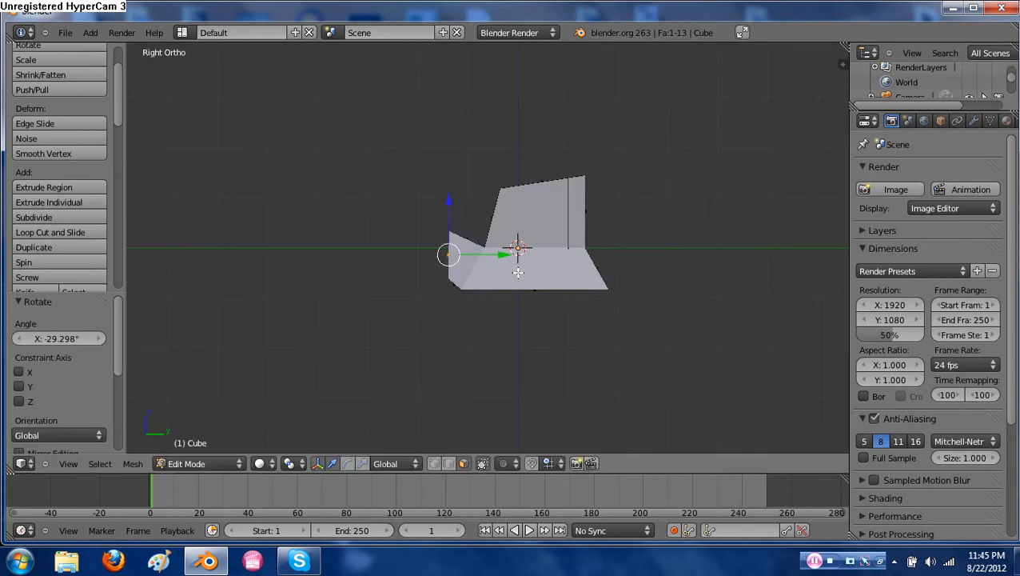
key("g")
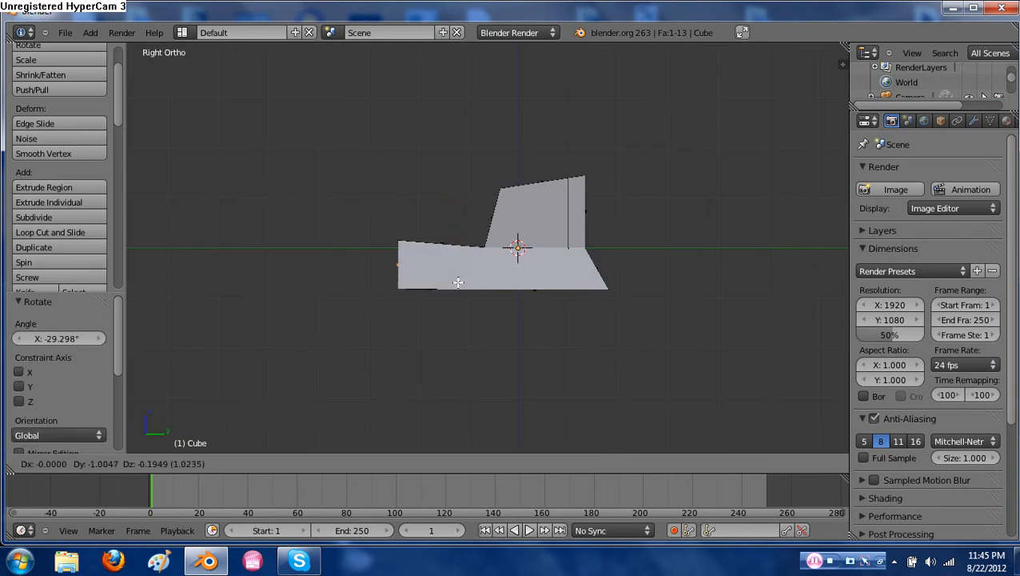
left_click(458, 282)
middle_click_drag(439, 300, 573, 299)
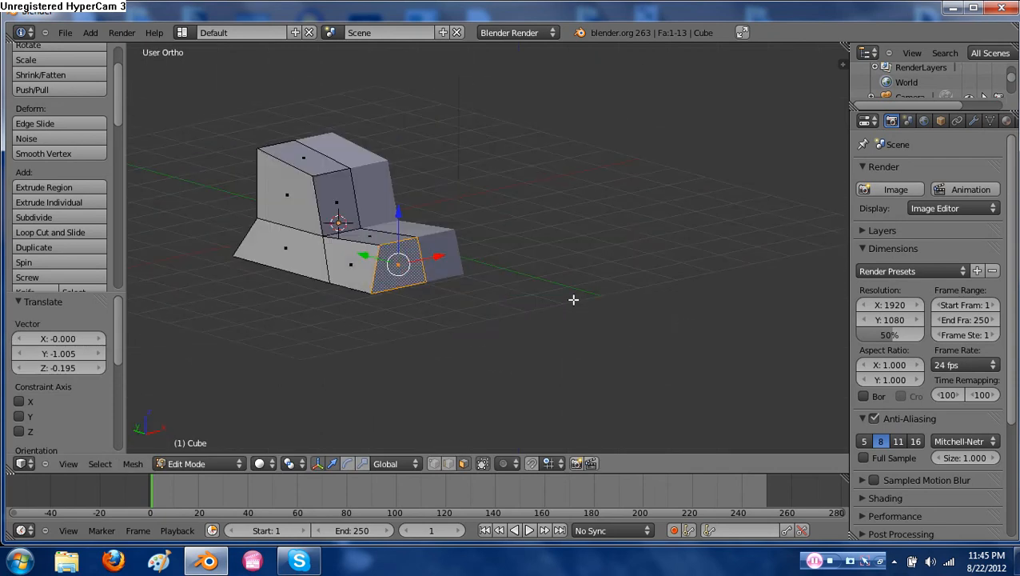
Extrude the front face about −1.319 in Y and scale the new end face to about 0.468
middle_click_drag(395, 275, 417, 276)
key("e")
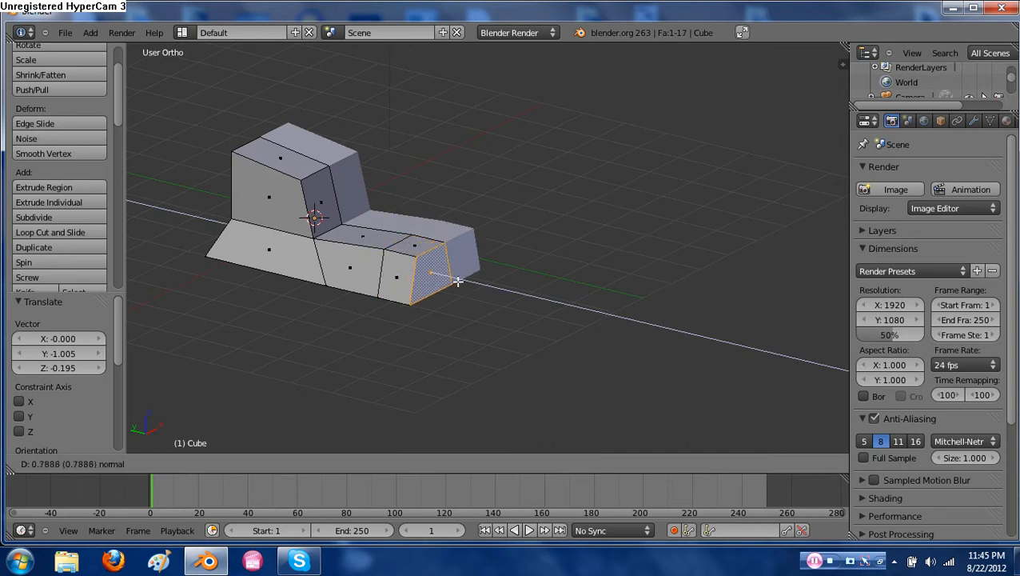
left_click(472, 284)
key("s")
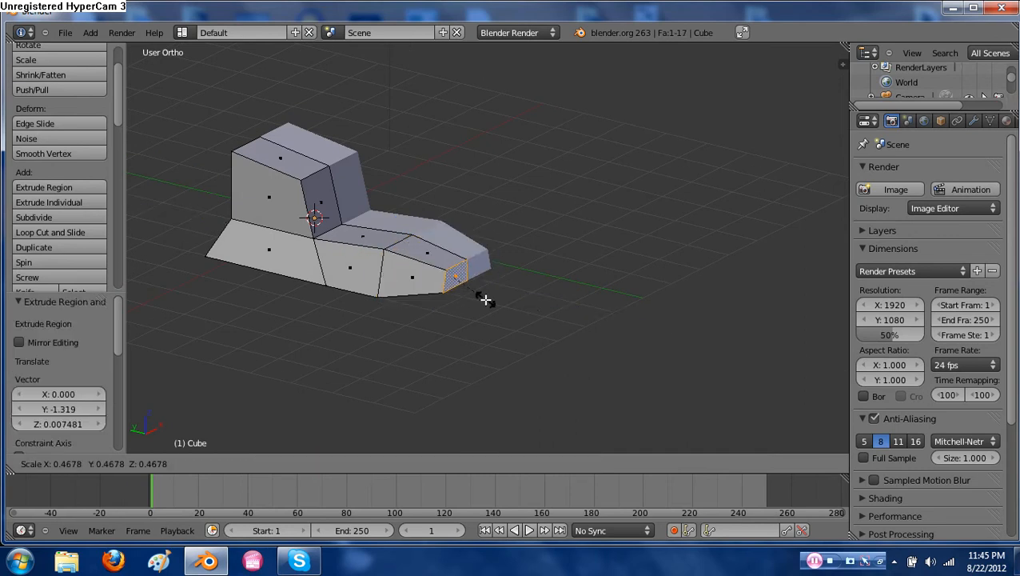
left_click(485, 300)
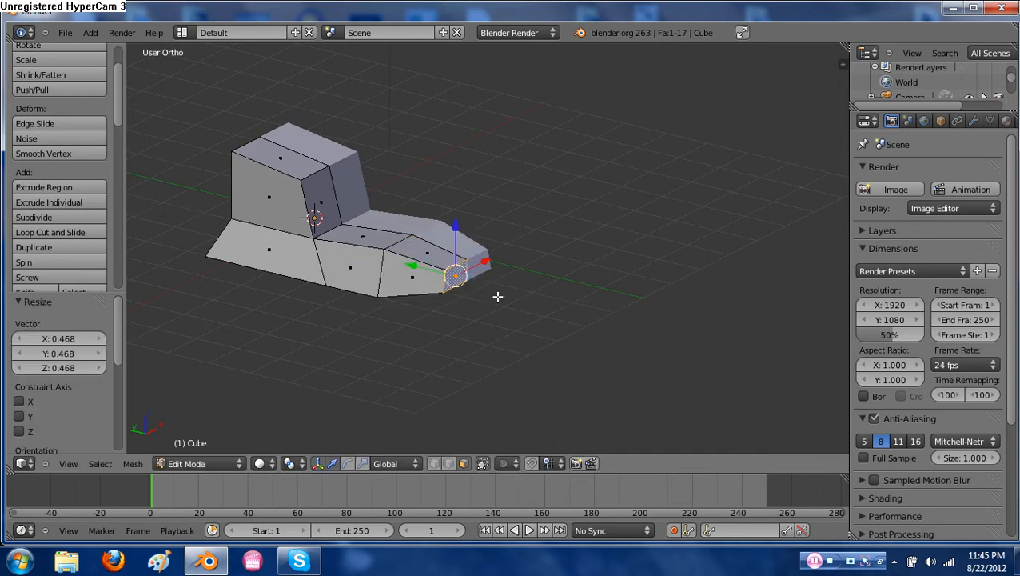
Rotate the small front end face about −53.13° around the global Y axis
key("r")
key("y")
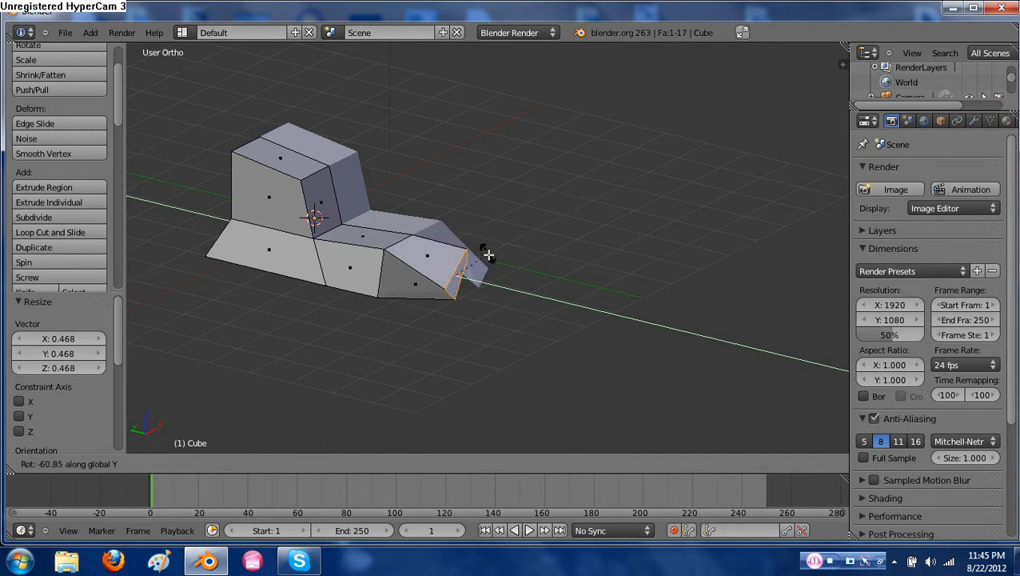
left_click(491, 258)
mouse_move(526, 333)
middle_mouse_down()
mouse_move(440, 301)
mouse_move(536, 325)
middle_mouse_up()
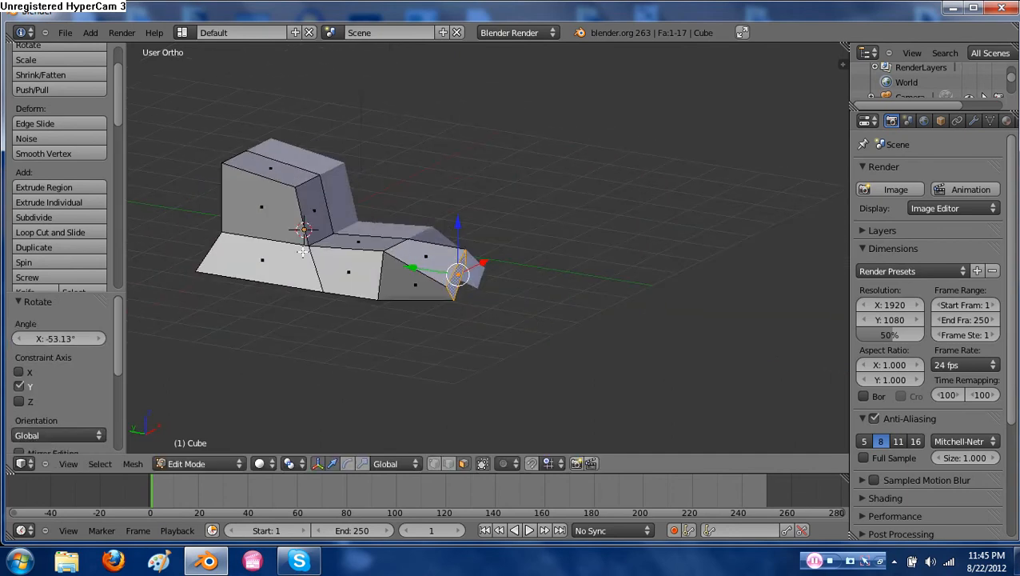
In vertex mode, select the center vertex at the step's inner corner and move it about −0.549 in Y and 0.688 in Z
key("ctrl+Tab")
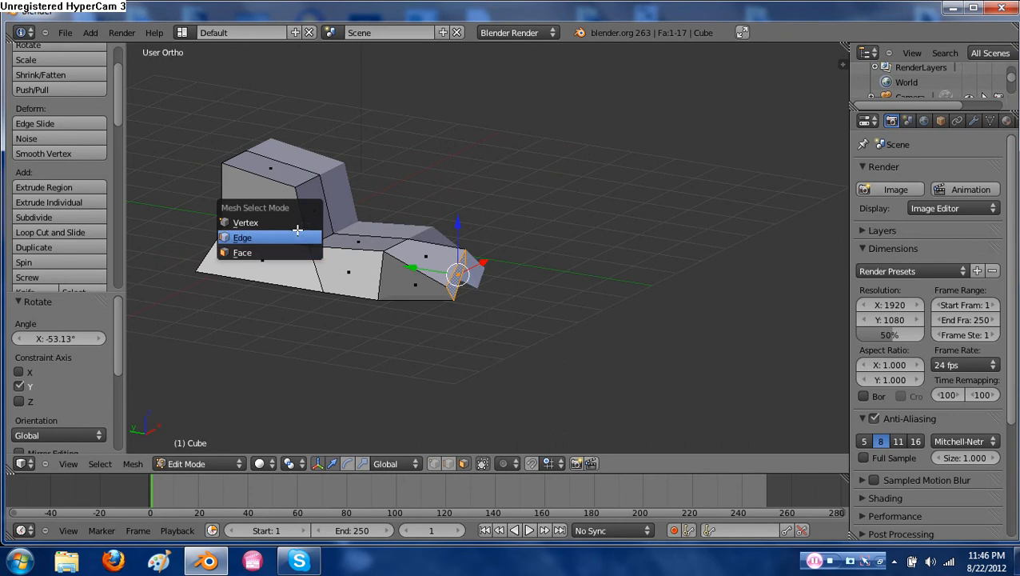
left_click(308, 239)
right_click(333, 232)
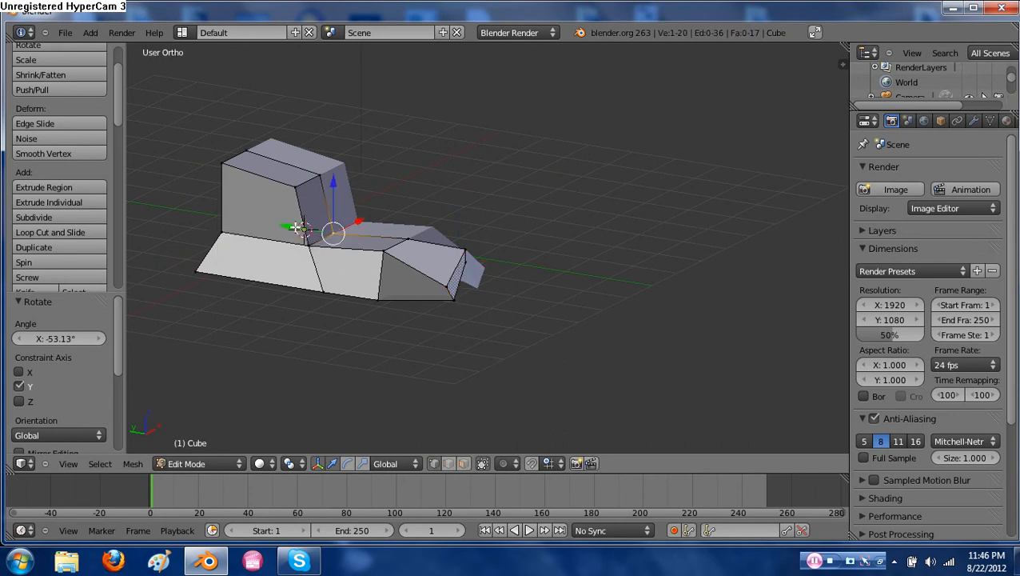
key("g")
key("y")
left_click(312, 230)
key("g")
key("y")
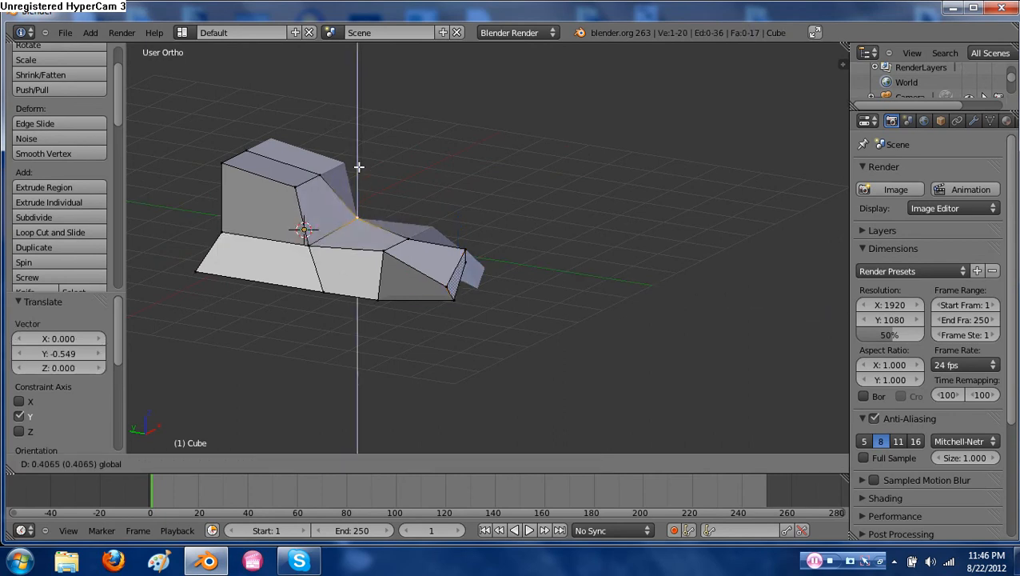
left_click(357, 164)
Select the outer side vertex where the upper block meets the base and raise it about 0.216 in Z
middle_click_drag(352, 290, 299, 238)
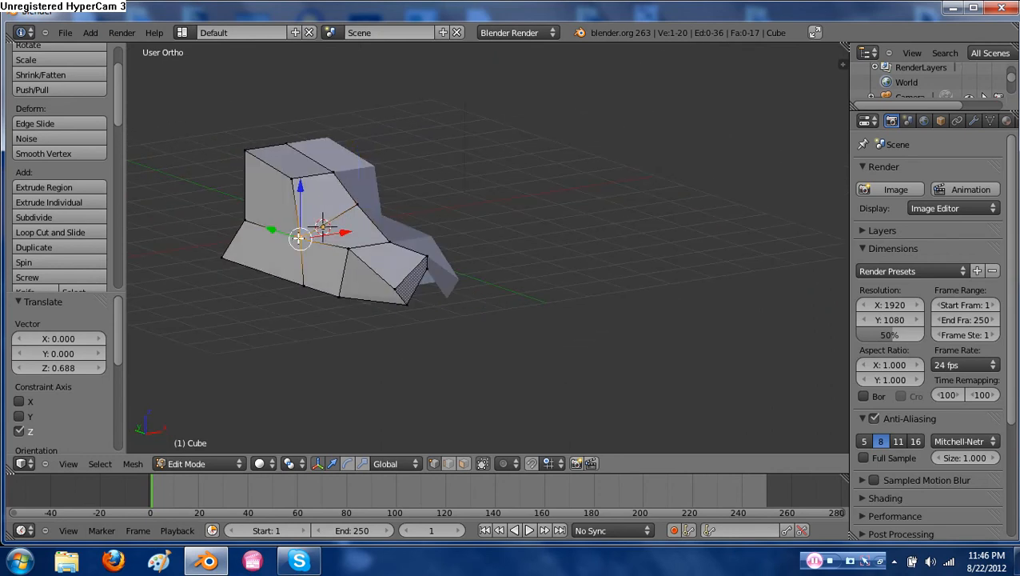
key("g")
key("z")
left_click(301, 168)
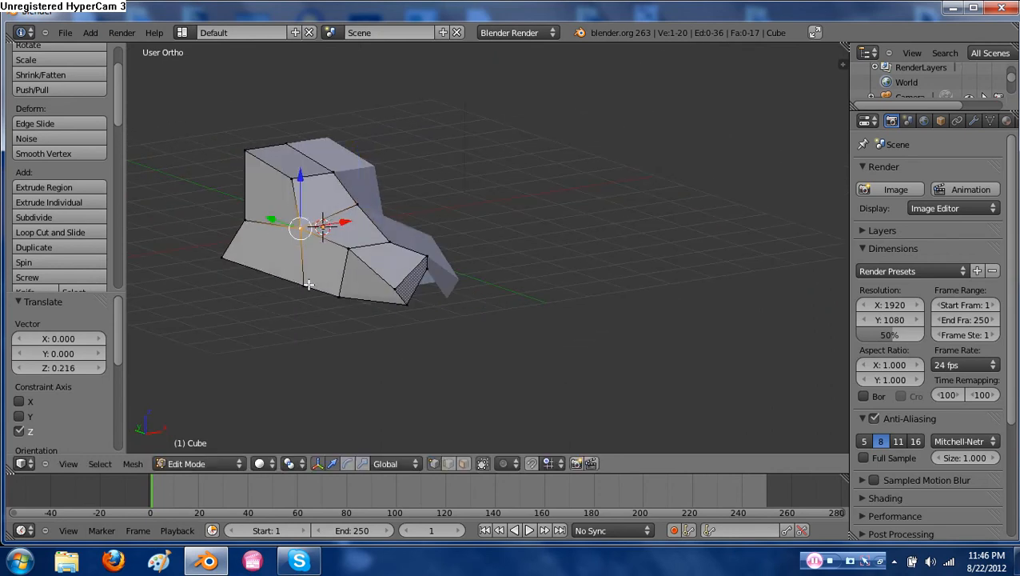
middle_click_drag(312, 286, 384, 317)
In face mode, select the front end face and turn off Clipping in the Mirror modifier
key("ctrl+Tab")
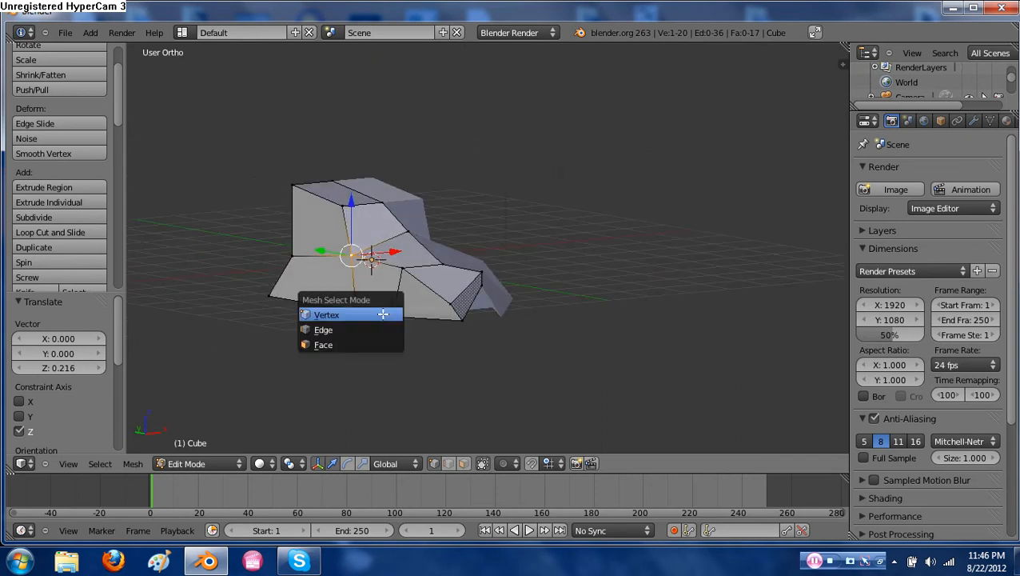
left_click(382, 345)
right_click(468, 297)
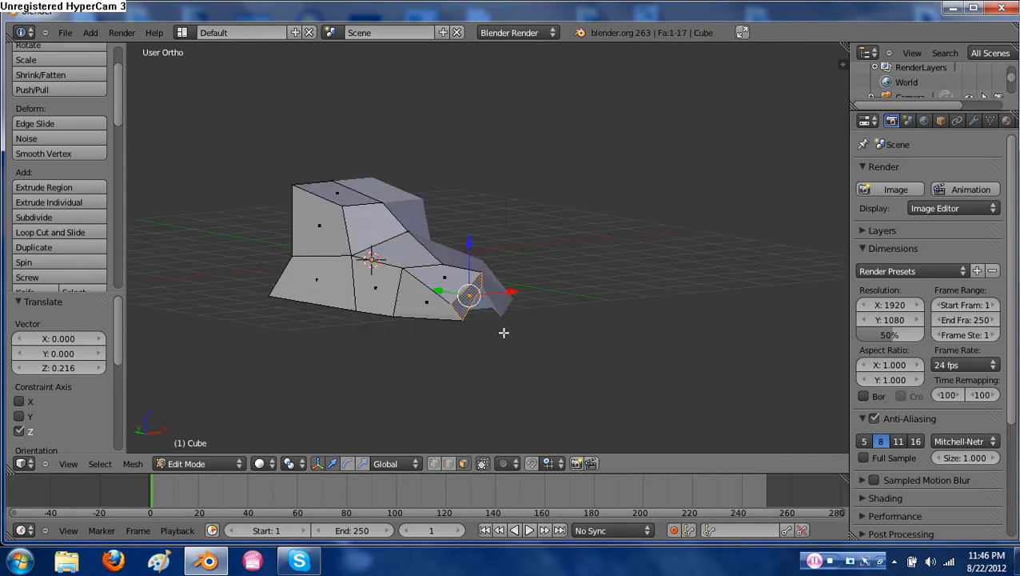
middle_click_drag(504, 332, 483, 345)
left_click(974, 120)
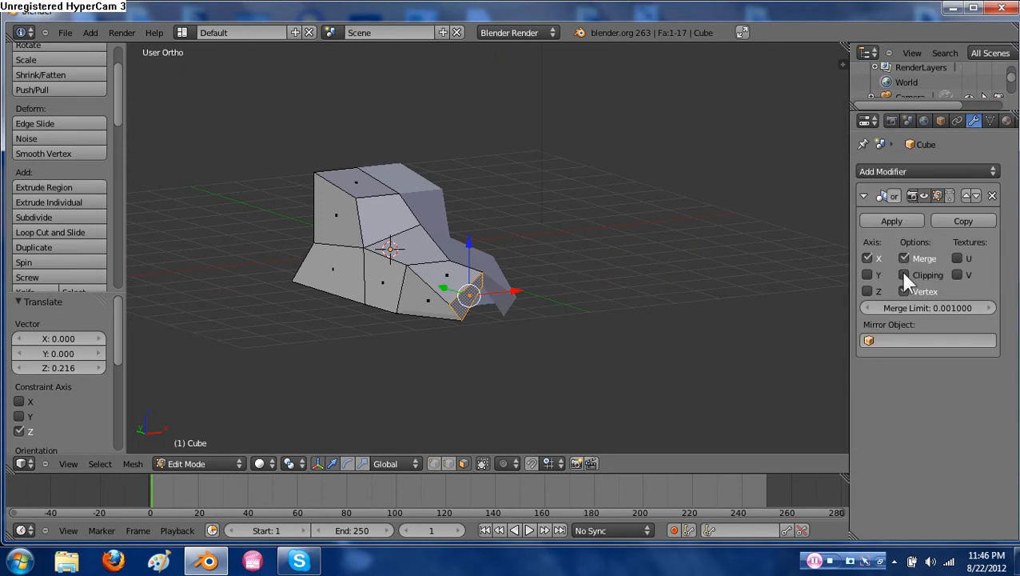
Extrude the front end face about −0.303 in Y and scale it to about 0.509
key("e")
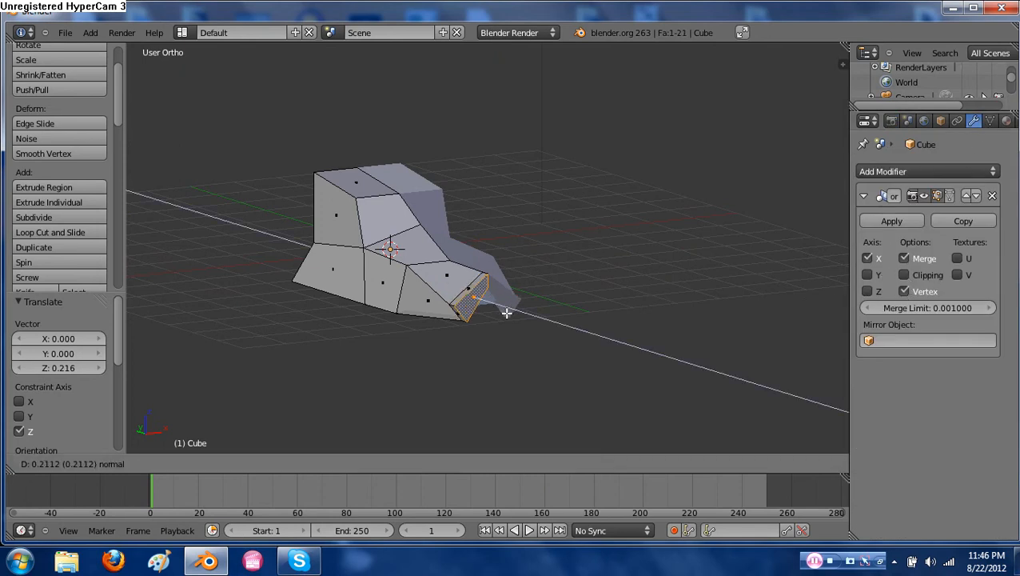
left_click(507, 313)
key("s")
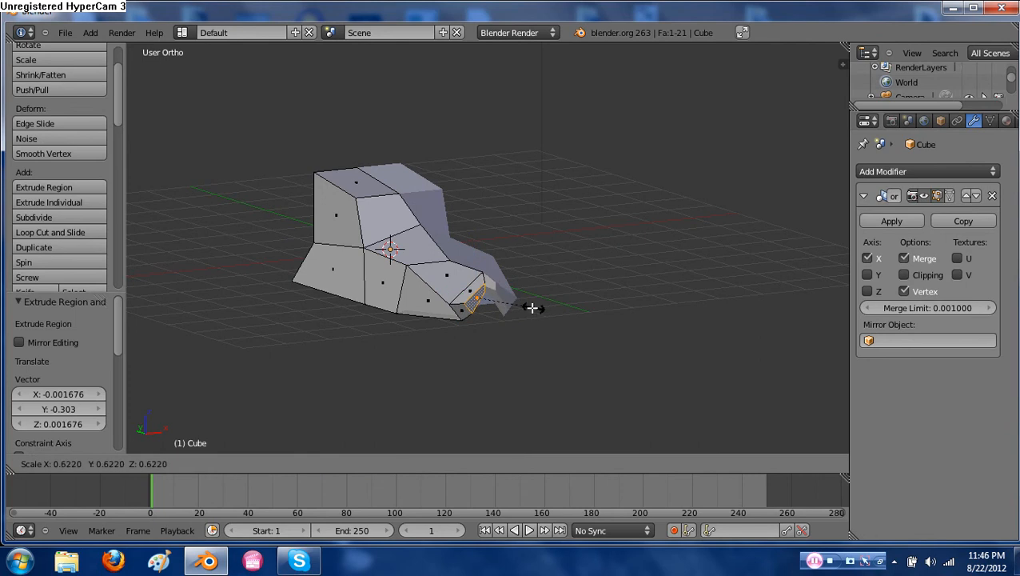
left_click(520, 306)
Turn the Mirror modifier's Clipping back on and rotate the front tip face about 24.26° around Y
middle_click_drag(585, 332, 516, 313)
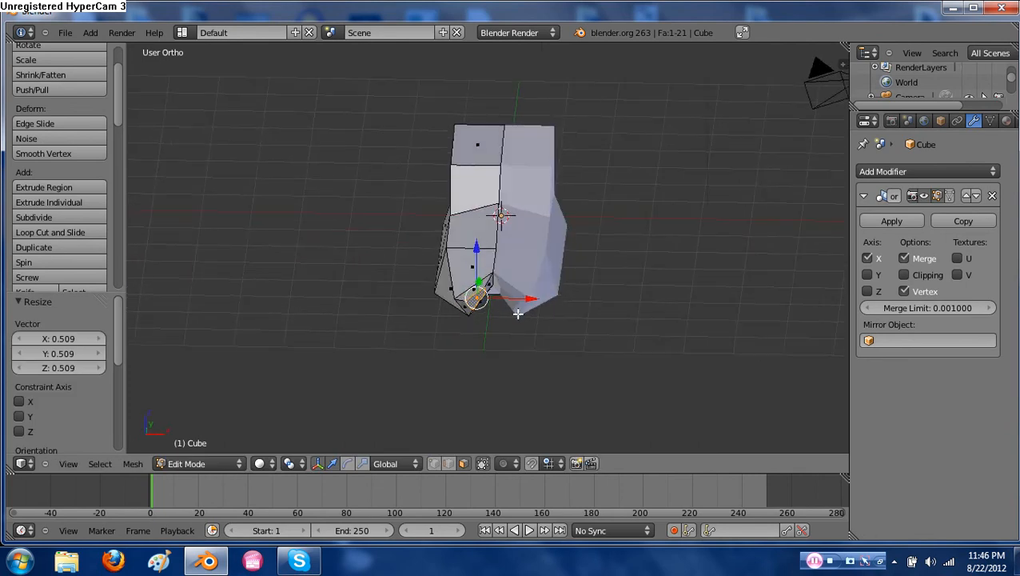
scroll(518, 324, "up", 3)
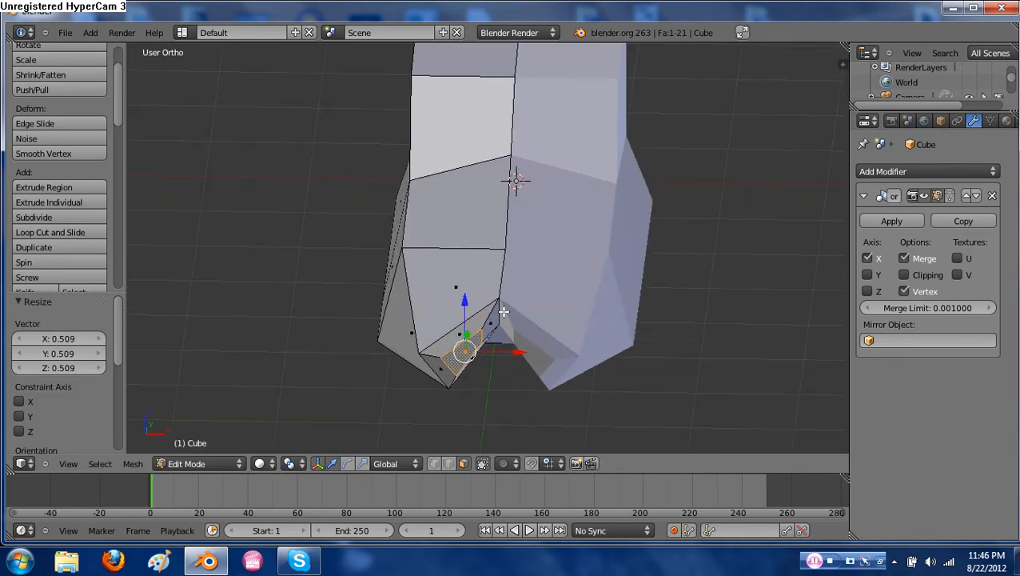
middle_click_drag(668, 317, 521, 334)
scroll(522, 334, "down", 3)
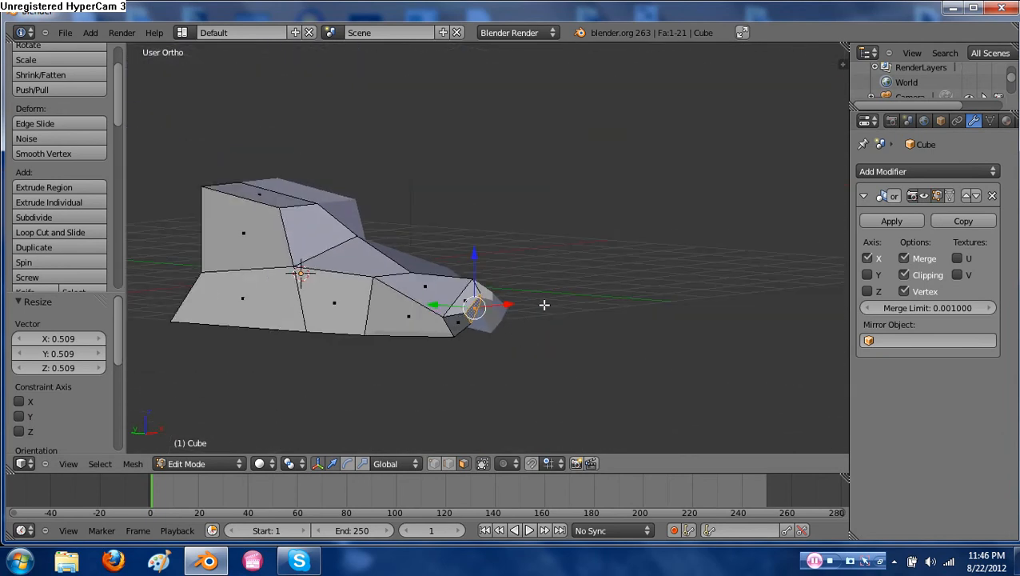
key("r")
key("y")
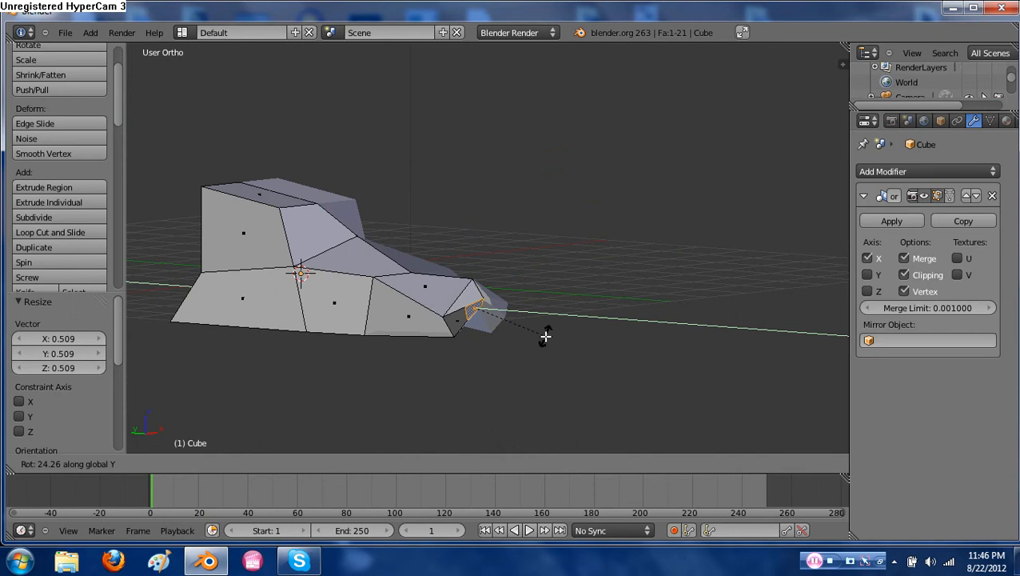
left_click(547, 335)
middle_click_drag(554, 339, 559, 369)
Select both the upper and lower back faces and flatten them by scaling to 0 along Y
middle_click_drag(491, 320, 521, 264)
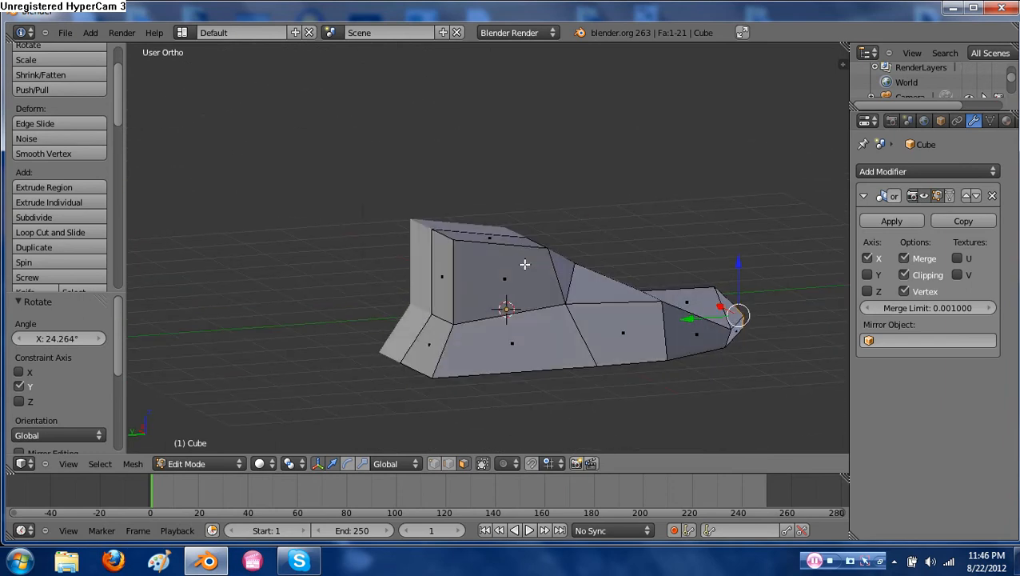
right_click(443, 272)
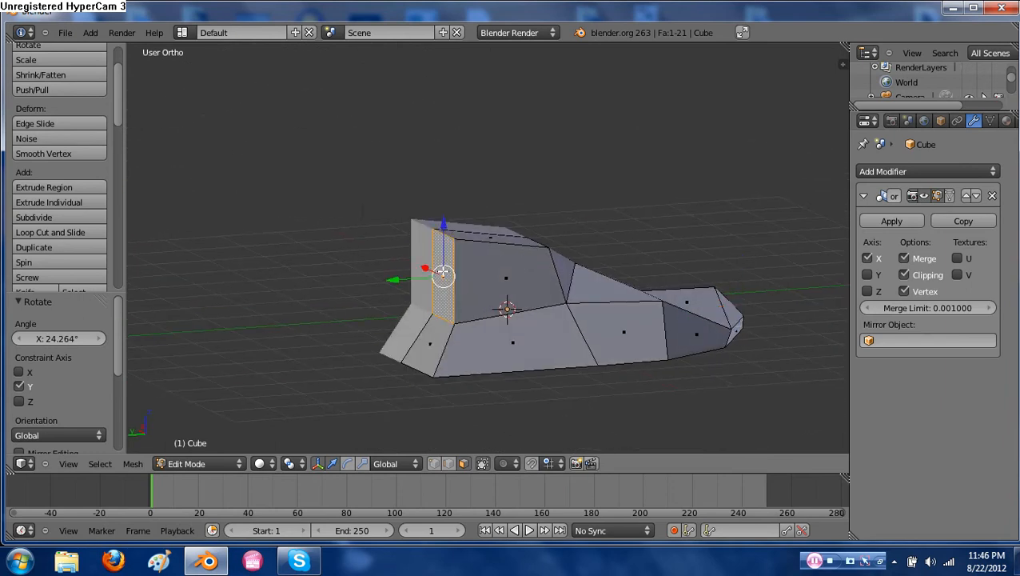
right_click(438, 344, "shift")
middle_click_drag(519, 346, 501, 326)
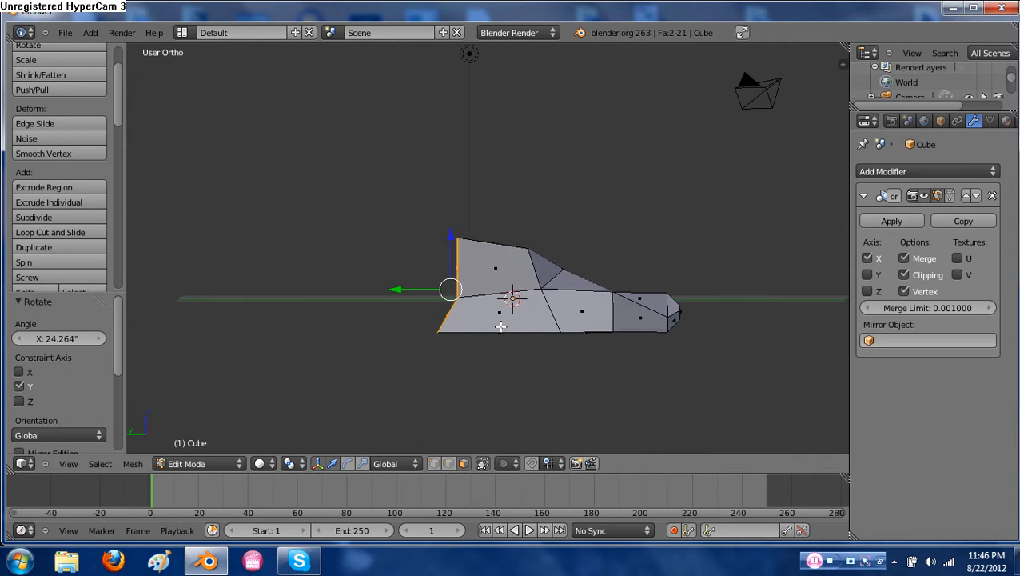
key("s")
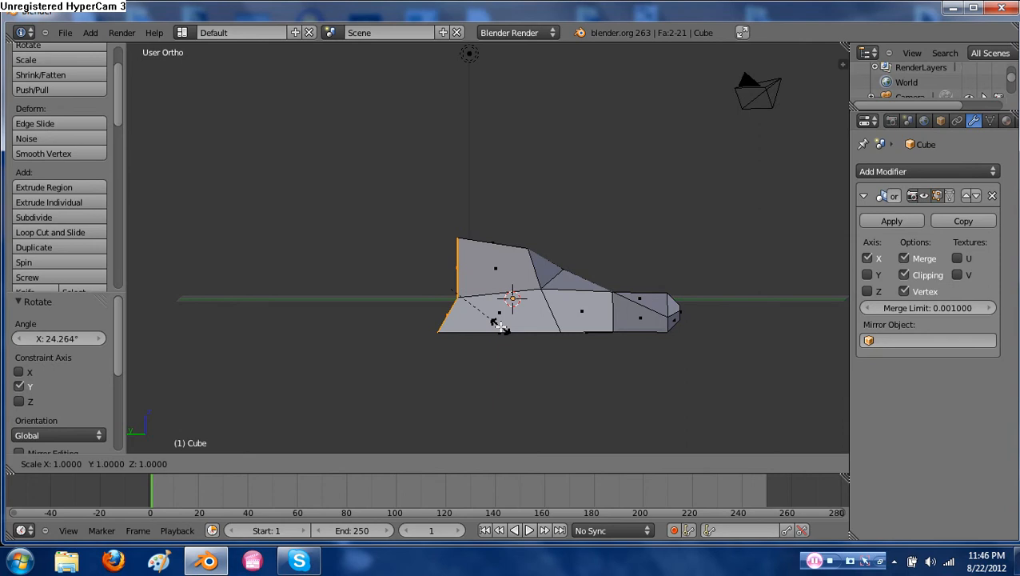
key("y")
key("0")
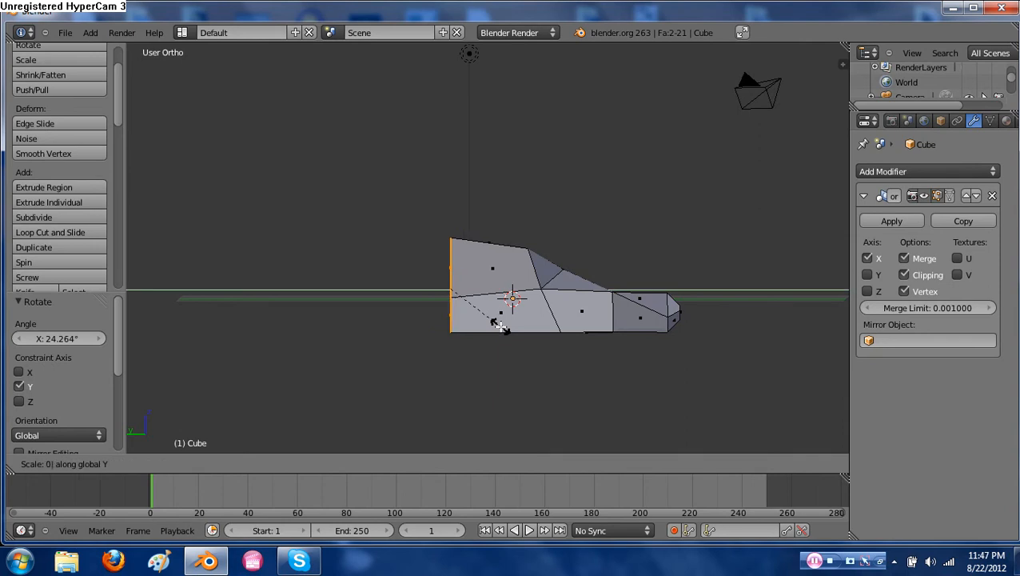
key("Return")
Extrude the two back faces about 2.2 outward, scale them to about 1.526, and raise them about 0.531 in Z
middle_click_drag(465, 328, 487, 307)
key("e")
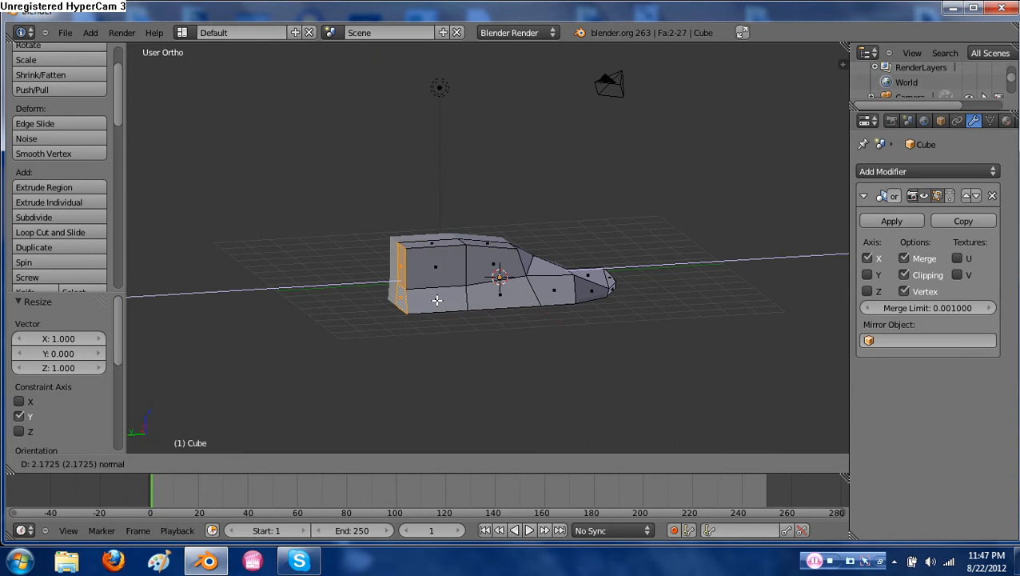
left_click(441, 302)
key("s")
left_click(515, 319)
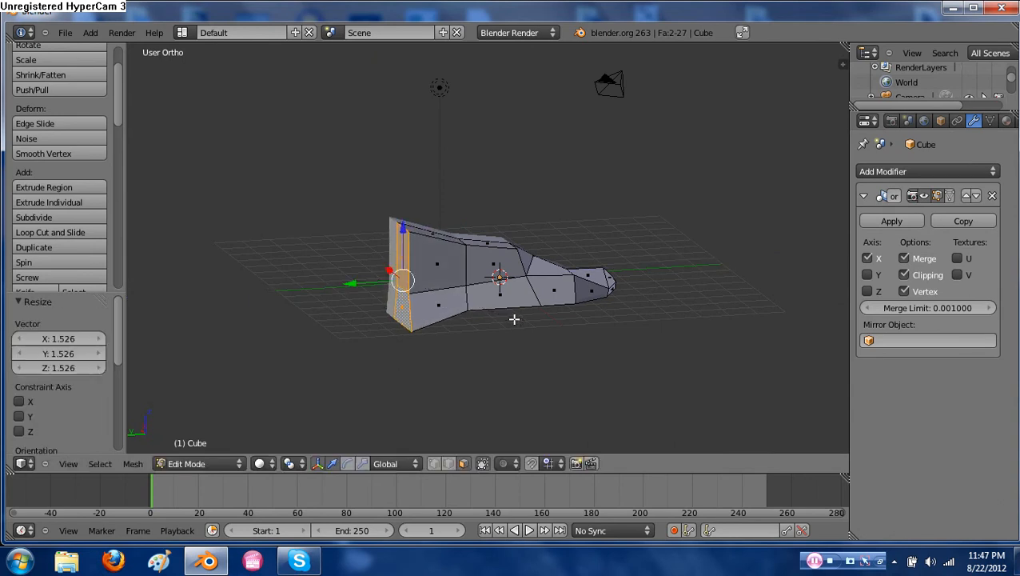
mouse_move(403, 222)
left_mouse_down()
mouse_move(403, 205)
mouse_move(402, 216)
left_mouse_up()
Try extruding the back faces about 1.931 in Y and scaling them to about 0.735, and undo both operations
key("e")
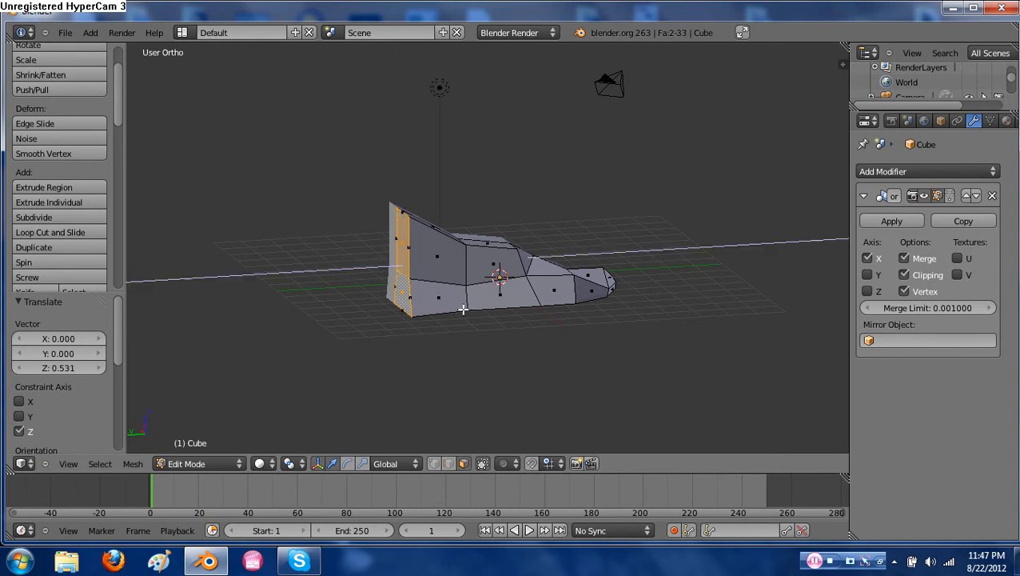
left_click(412, 309)
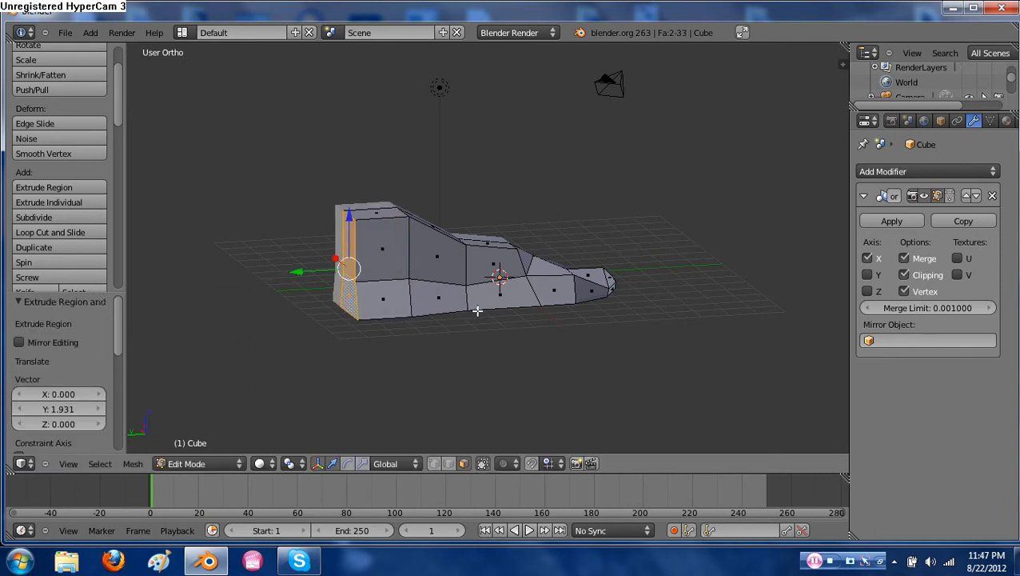
key("s")
left_click(440, 305)
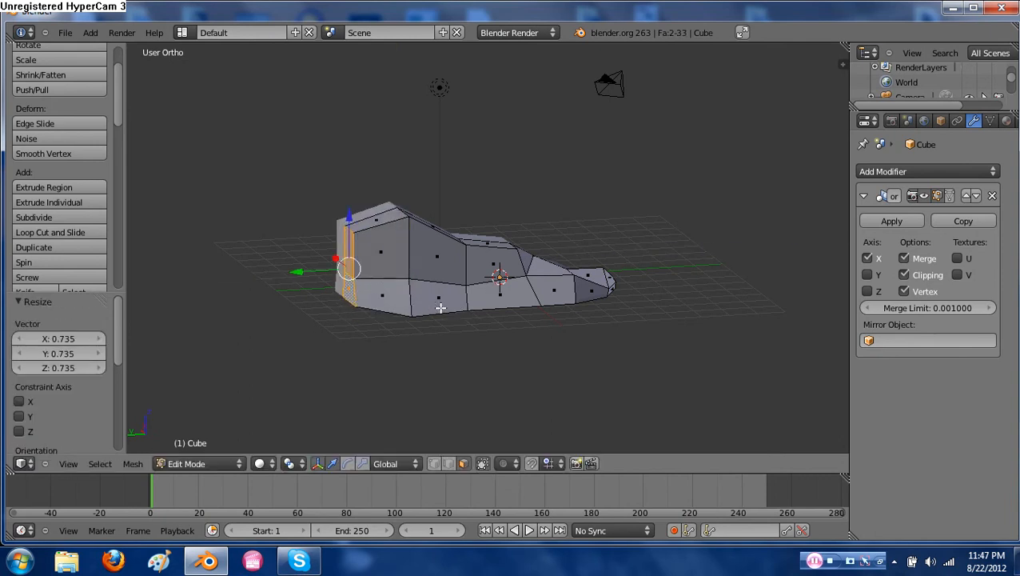
middle_click_drag(430, 315, 472, 309)
key("ctrl+z")
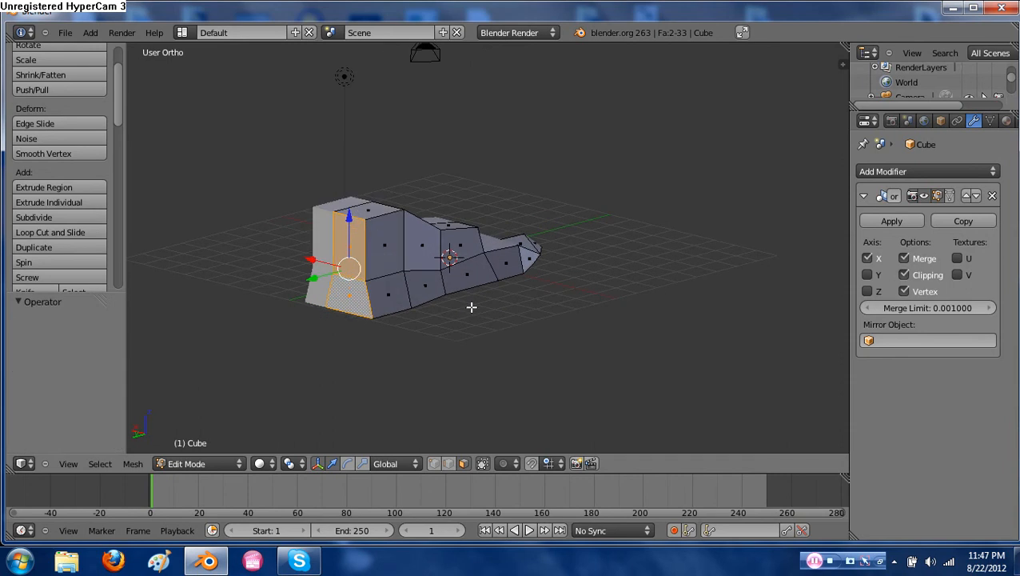
key("ctrl+z")
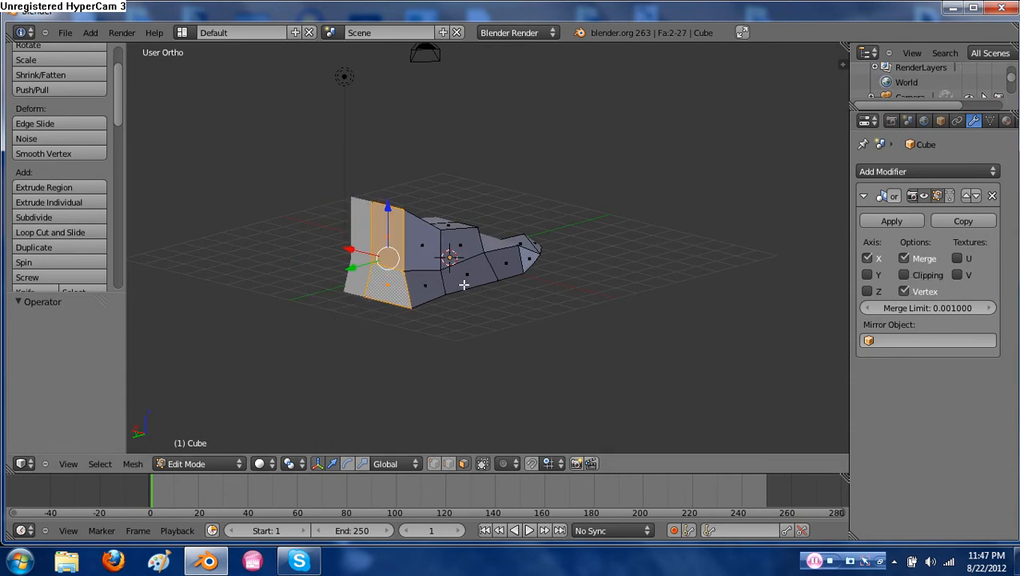
Extrude the two back faces about 1.776 in Y and scale them to about 0.695
key("e")
left_click(429, 297)
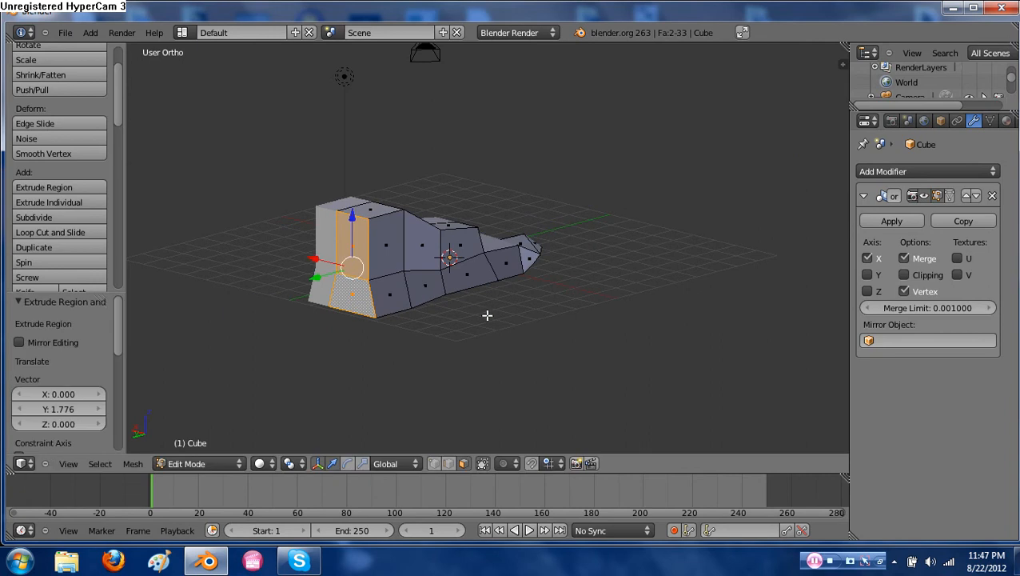
key("s")
left_click(435, 309)
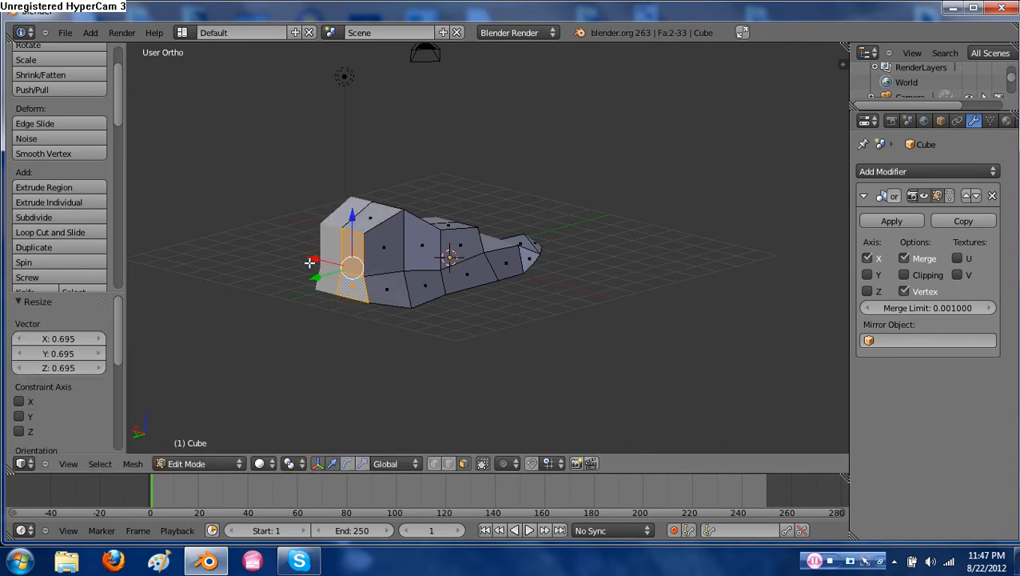
Move the rear end faces about −0.549 in X away from the mirror plane and scale them to about 0.861
key("g")
key("x")
left_click(417, 297)
key("s")
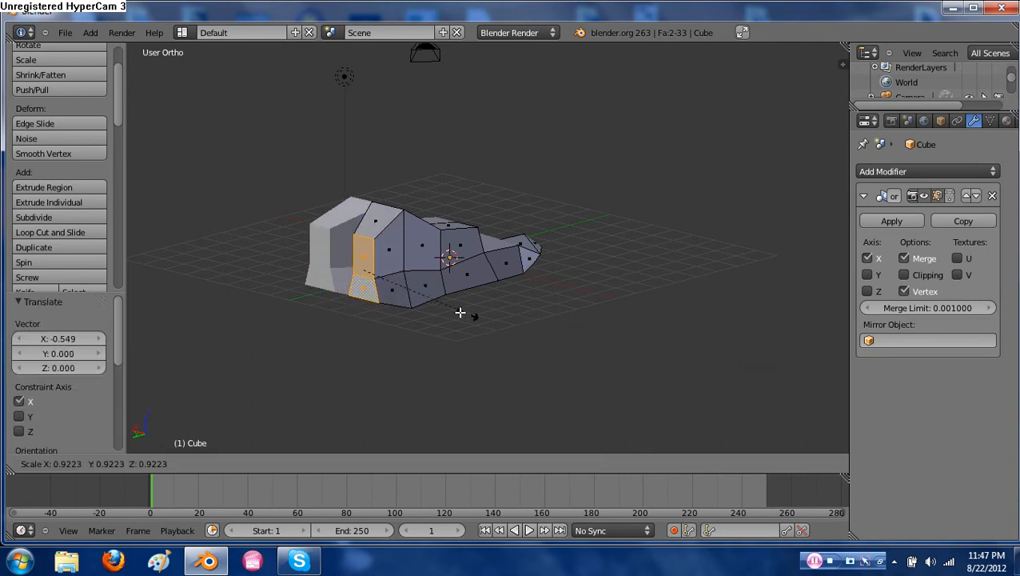
left_click(457, 312)
middle_click_drag(506, 310, 385, 356)
middle_click_drag(329, 326, 559, 298)
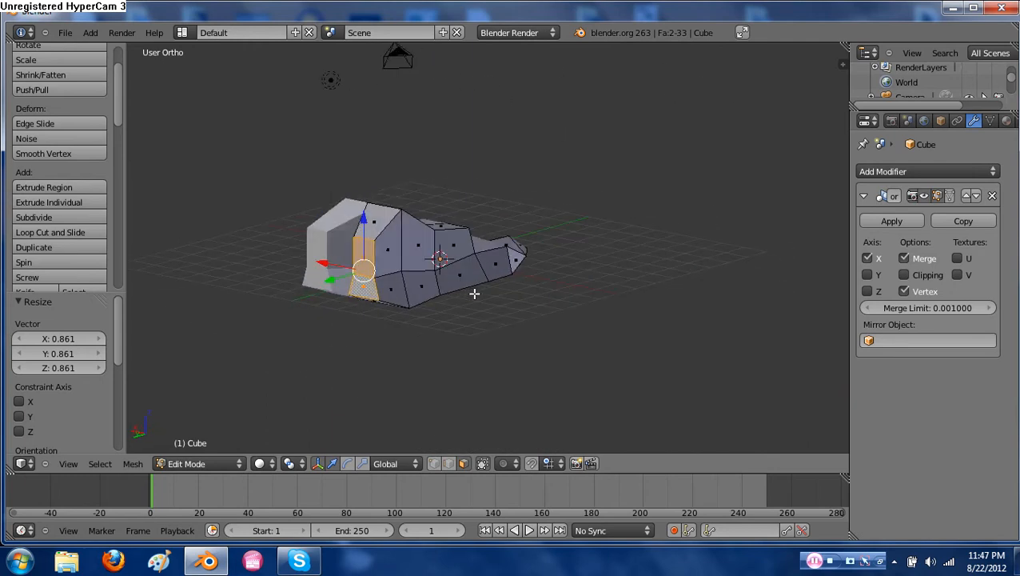
Enable Clipping on the Mirror modifier and extrude the two rear end faces about 0.415 in Y
left_click(903, 274)
middle_click_drag(456, 289, 429, 287)
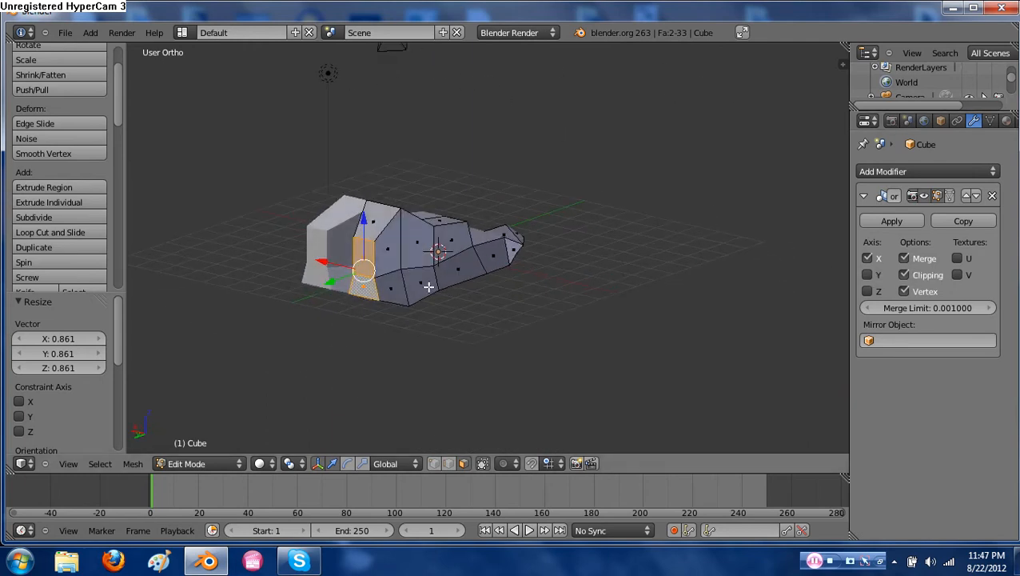
key("e")
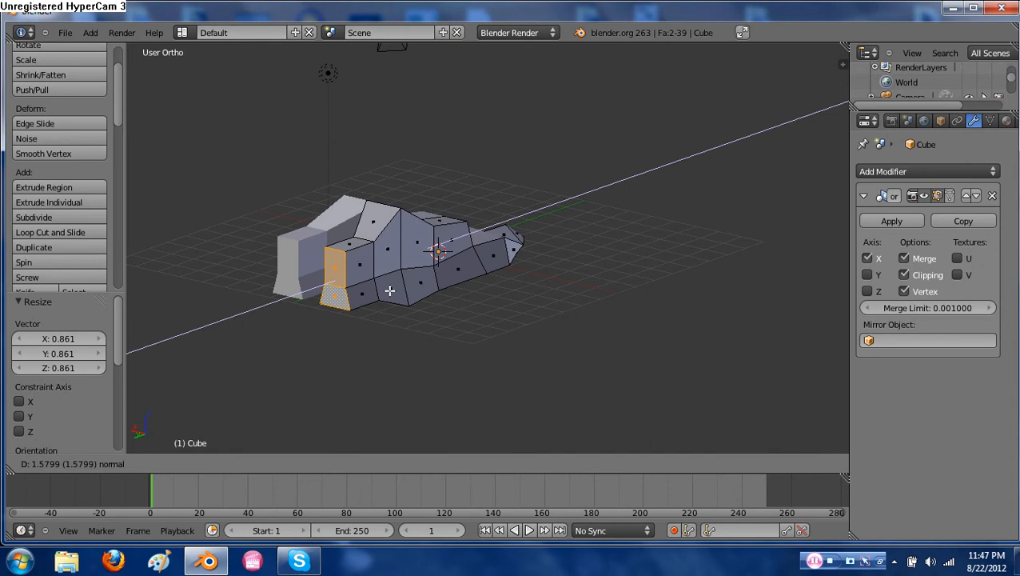
left_click(403, 288)
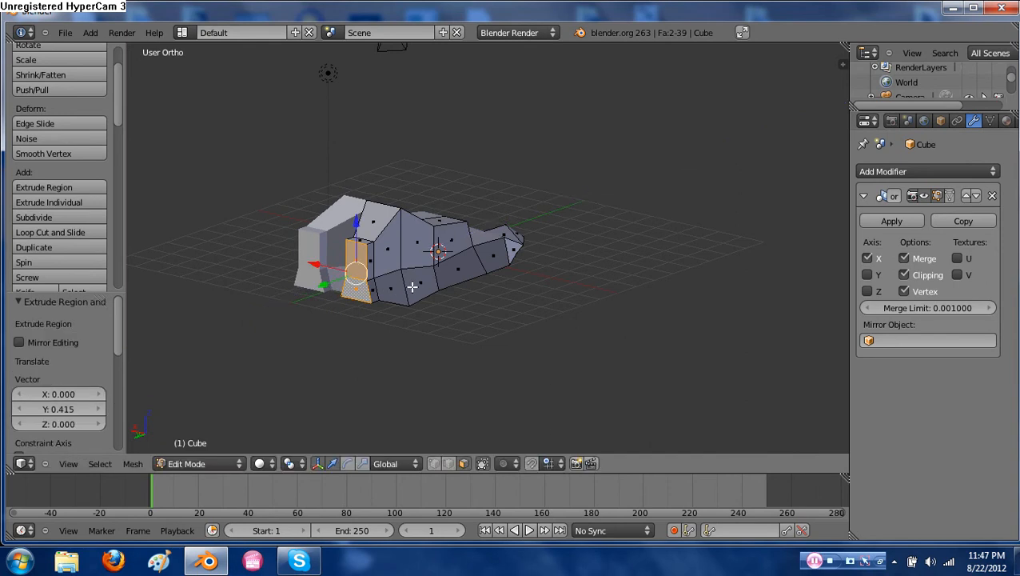
Extrude the rear end faces about 0.207 in Y and scale them to about 1.221
key("e")
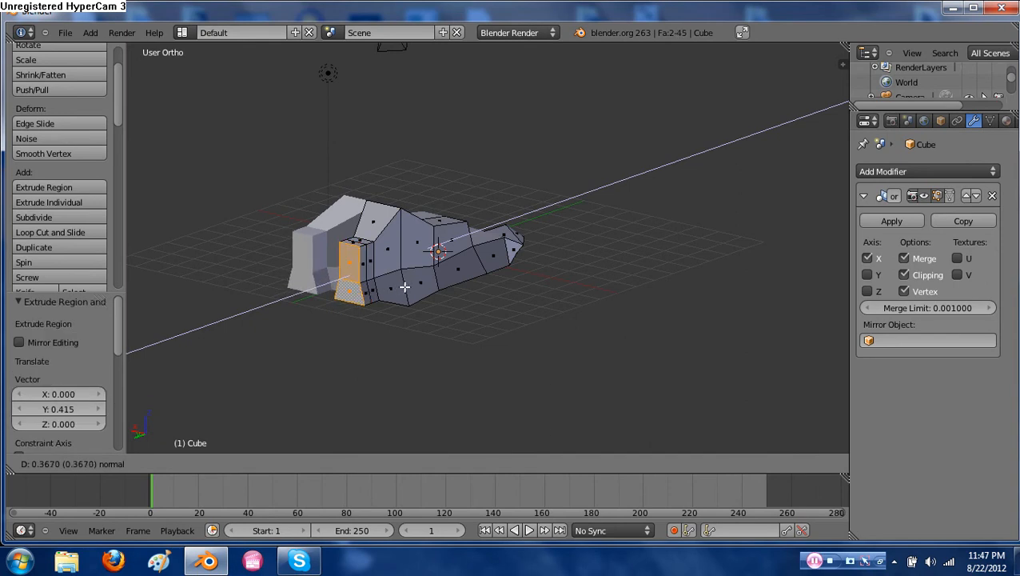
left_click(409, 289)
key("s")
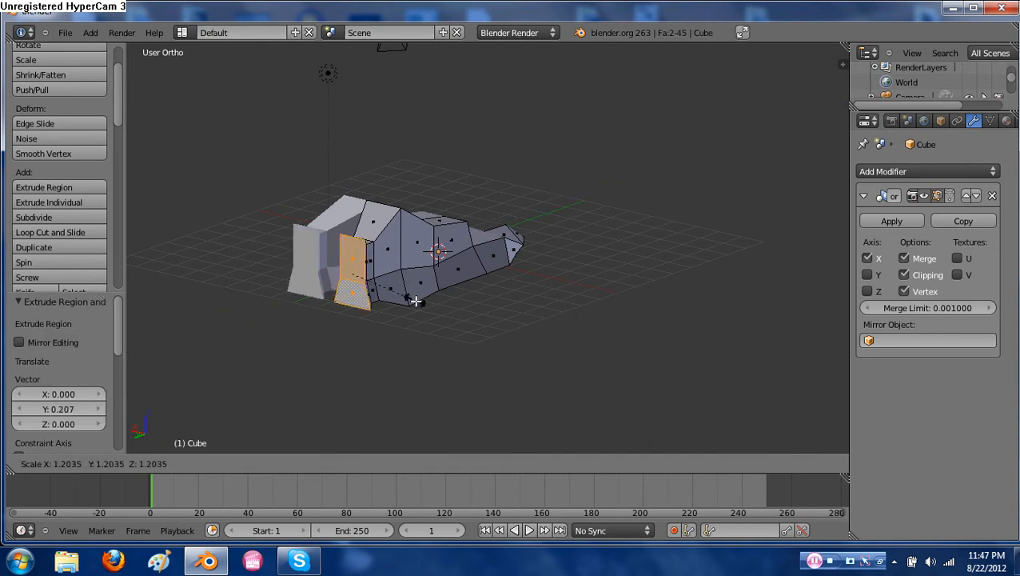
left_click(415, 301)
Extrude the rear end faces outward about 0.44 and scale them to about 1.117
key("e")
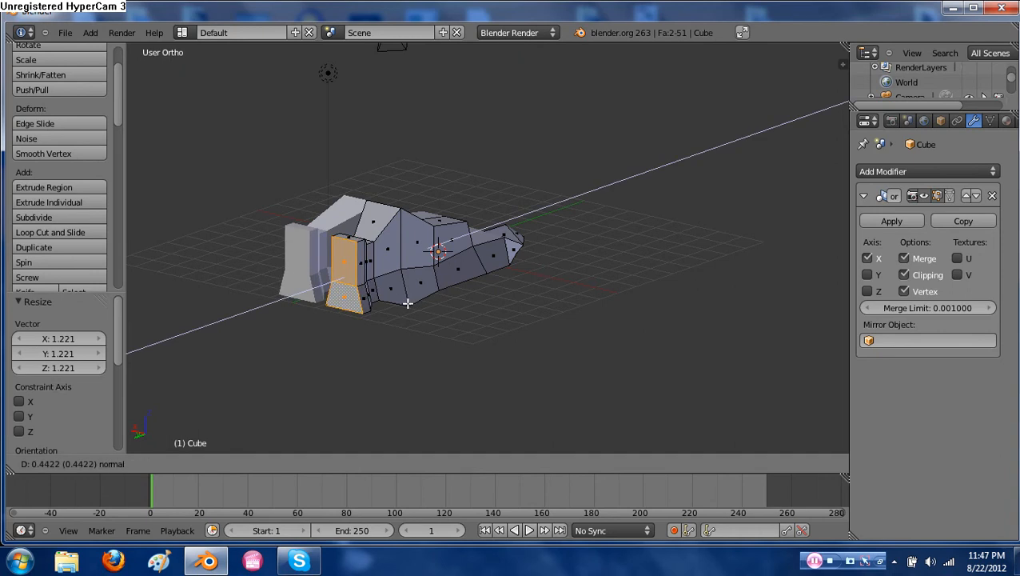
left_click(408, 303)
key("s")
left_click(462, 310)
Extrude the lower side face of the body outward about 4.8 to form a wing
middle_click_drag(462, 310, 398, 290)
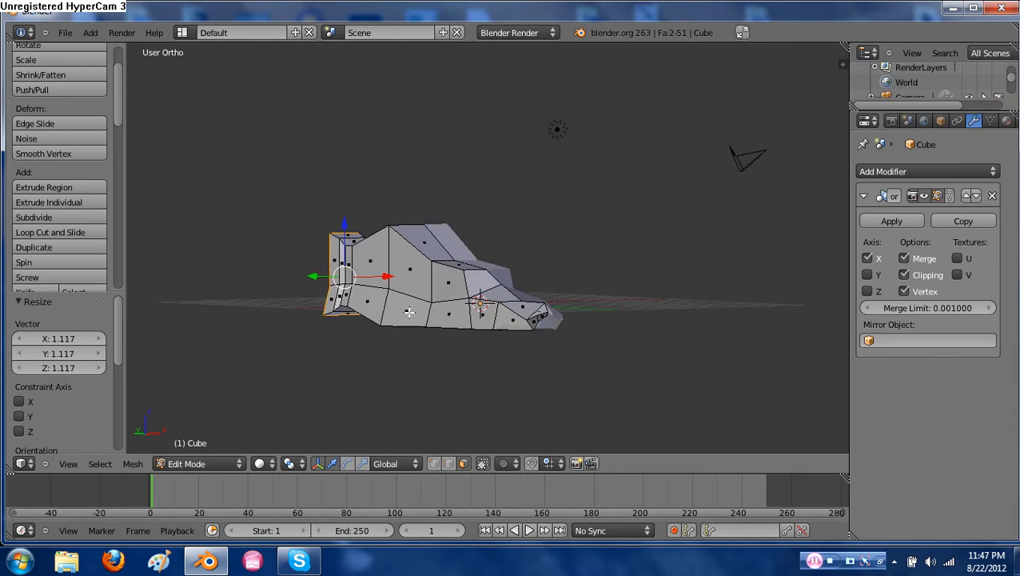
right_click(396, 311)
mouse_move(459, 351)
middle_mouse_down()
mouse_move(451, 360)
mouse_move(462, 350)
middle_mouse_up()
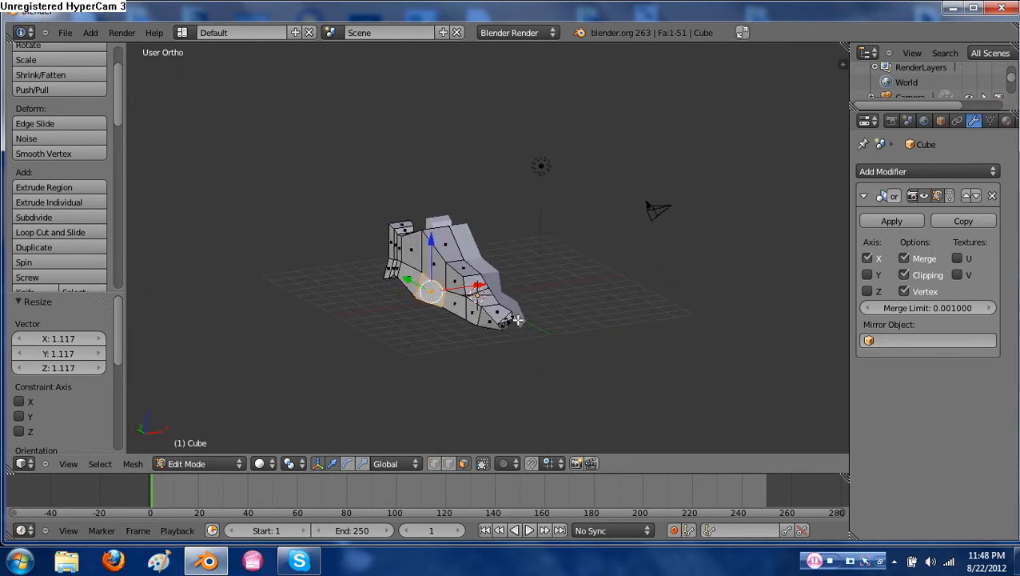
key("e")
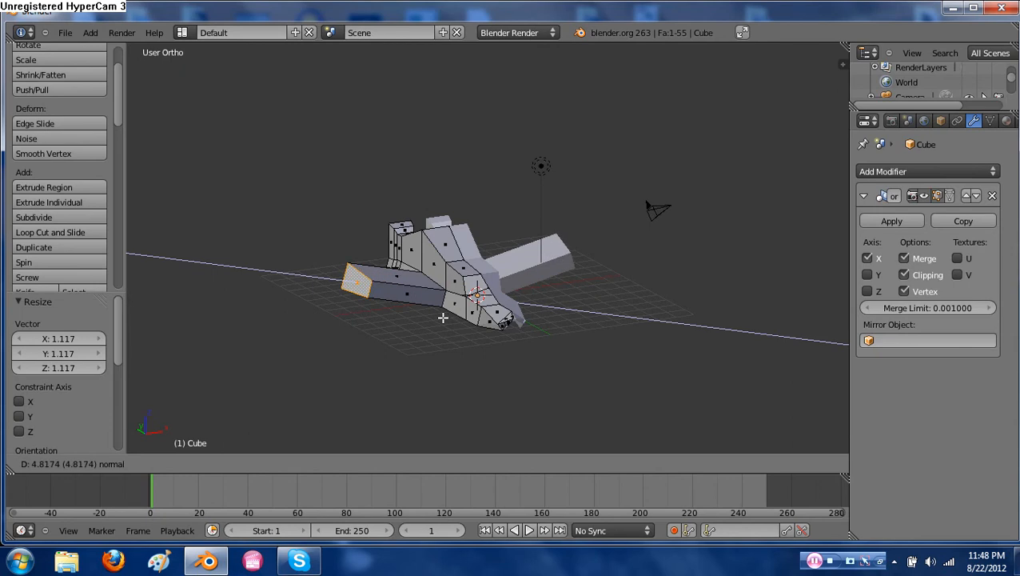
left_click(443, 317)
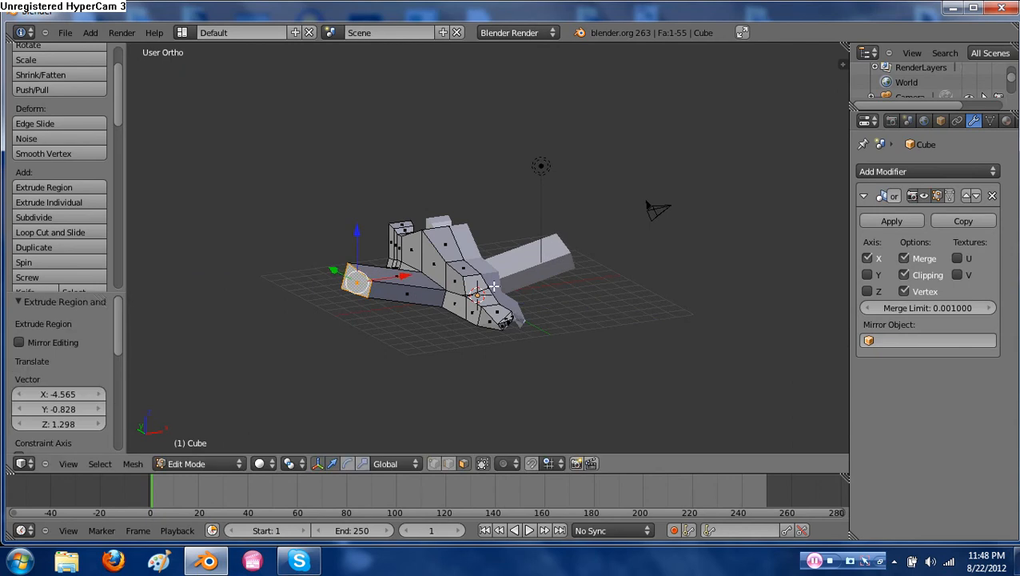
Rotate the wing-tip face about −14.23° in front view and about 8.344° in top view to straighten it
mouse_move(599, 313)
middle_mouse_down()
mouse_move(535, 316)
mouse_move(611, 312)
mouse_move(583, 313)
middle_mouse_up()
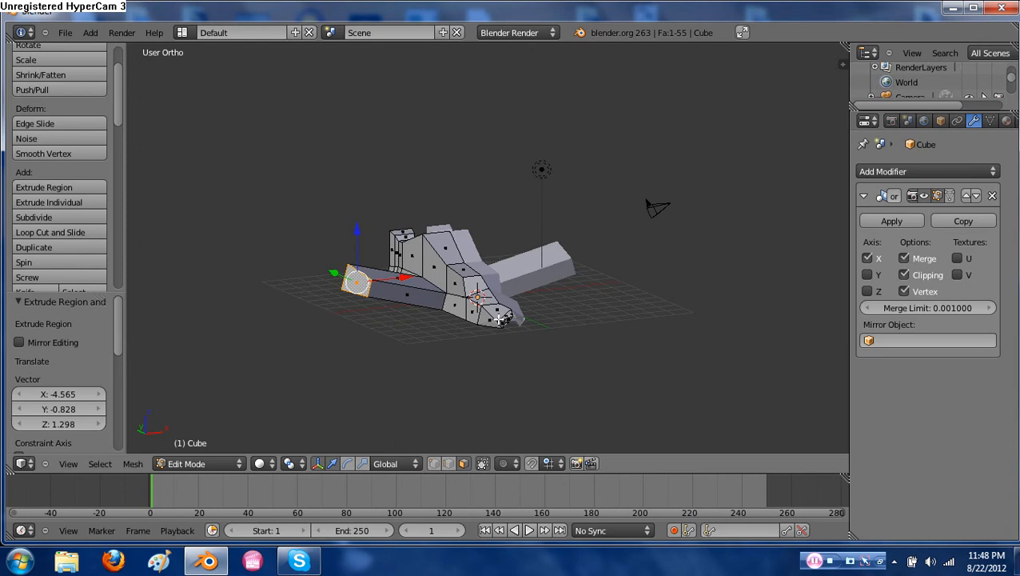
key("KP_1")
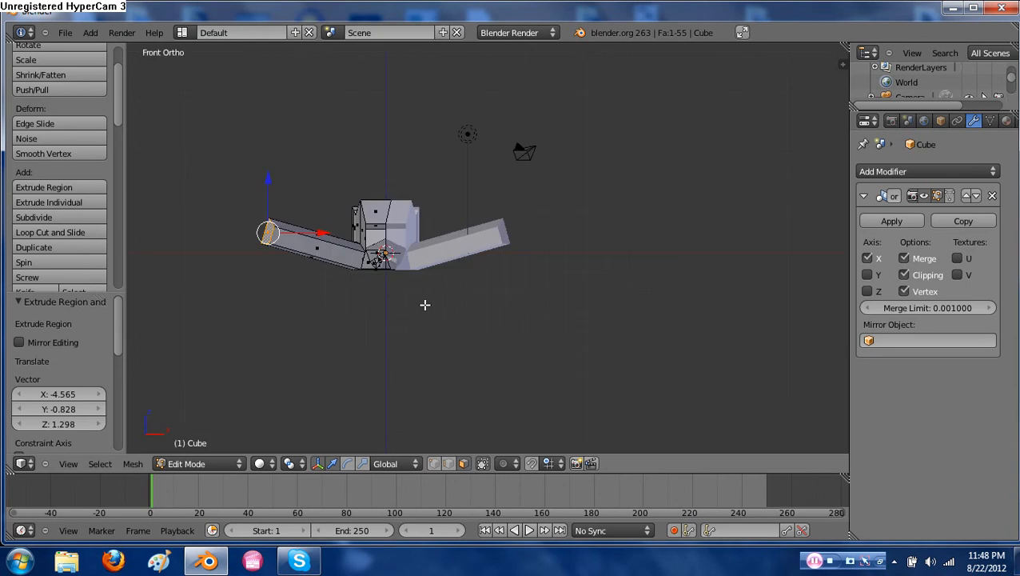
middle_click_drag(425, 304, 487, 336, "shift")
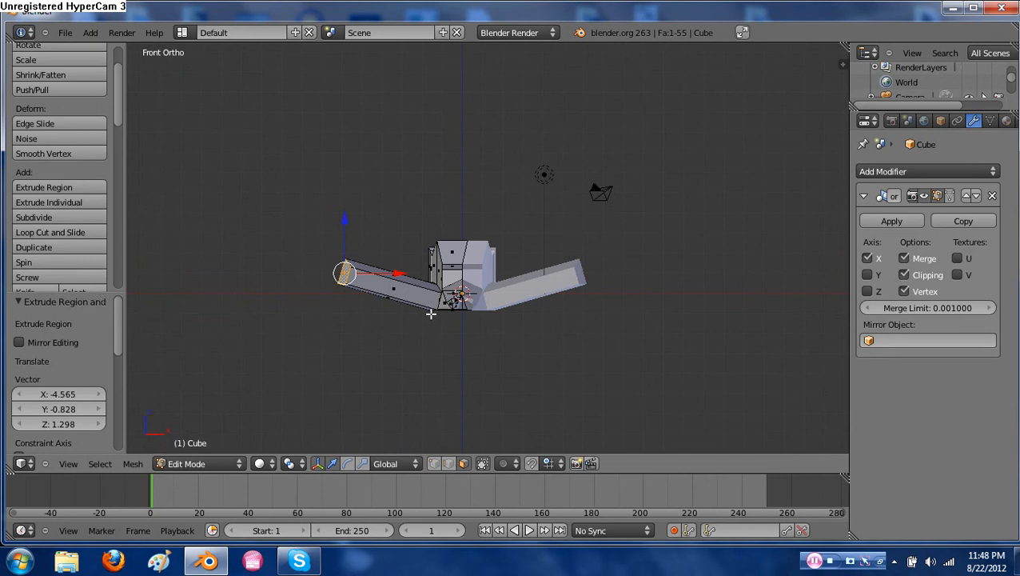
key("r")
left_click(431, 291)
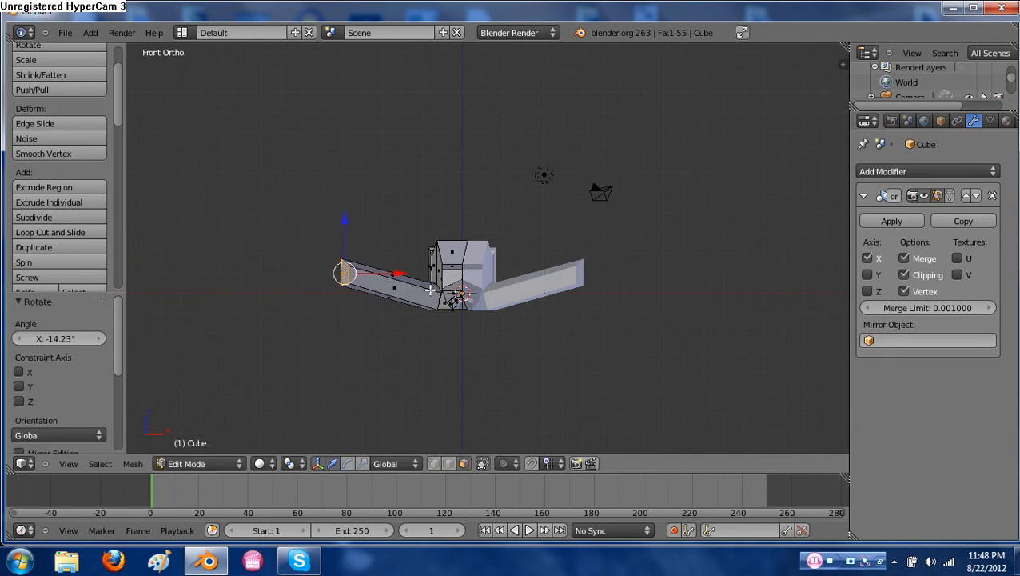
key("KP_7")
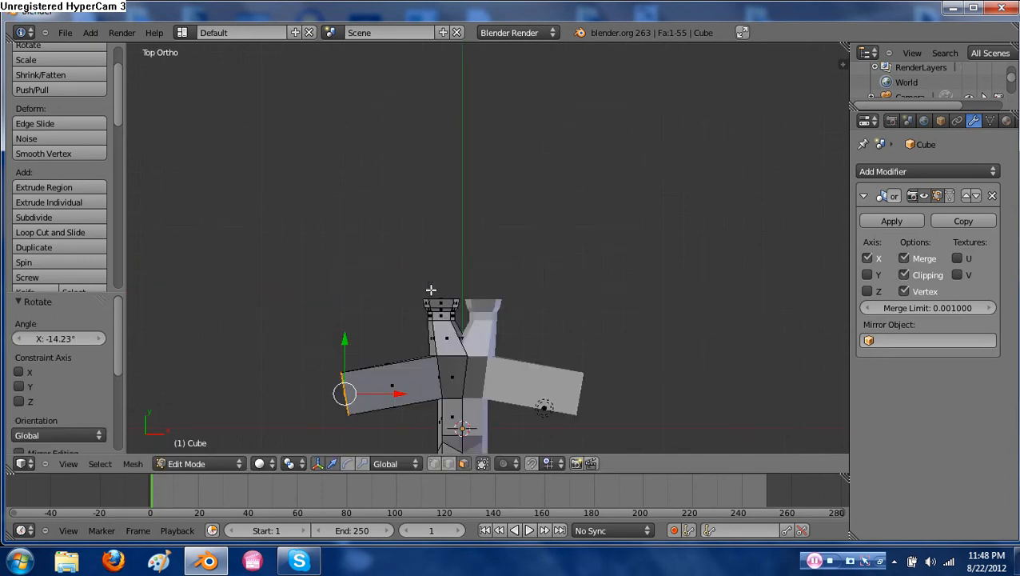
key("r")
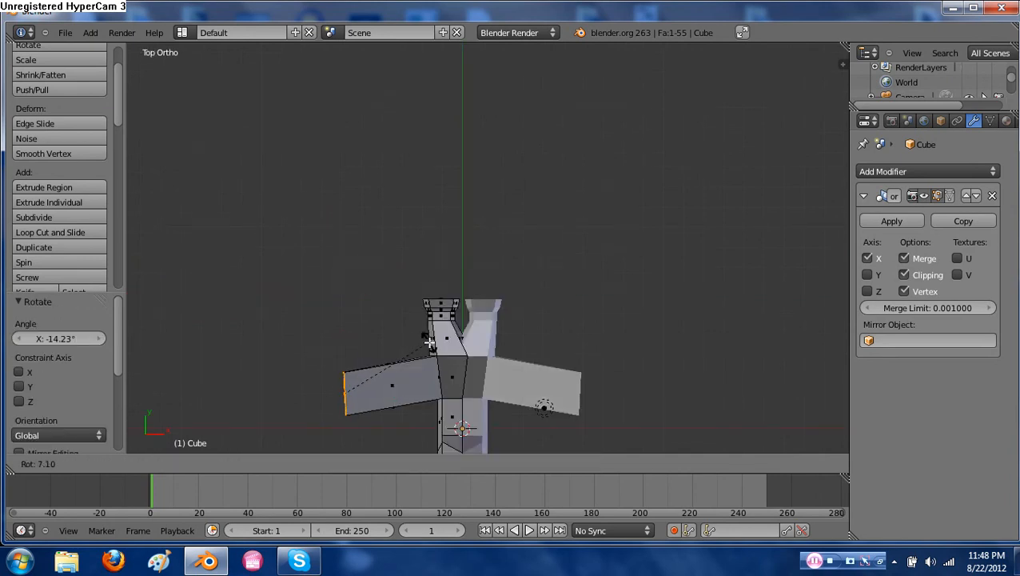
left_click(431, 344)
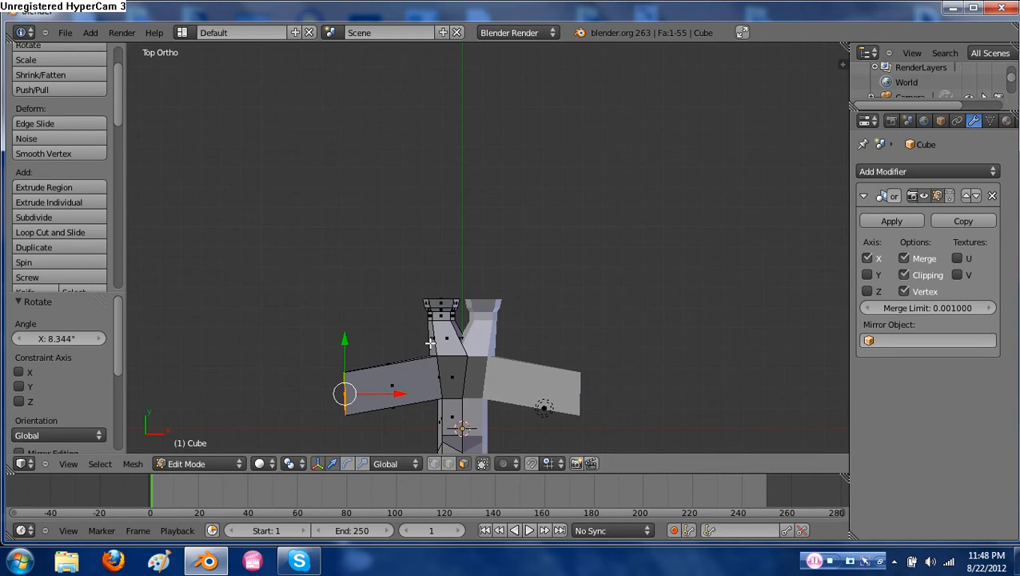
Scale the wing-tip face to about 0.486 to taper the wing
key("KP_1")
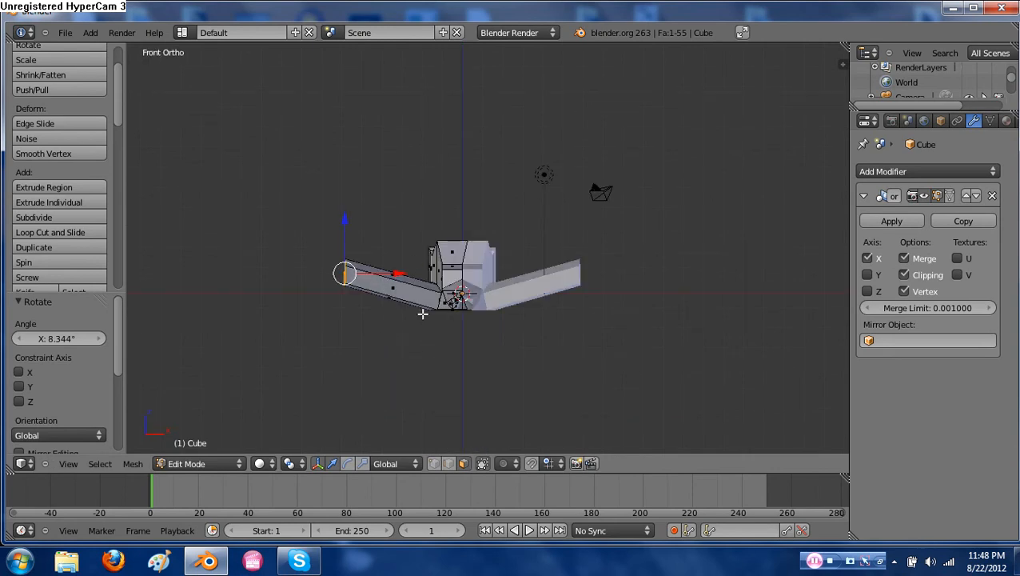
middle_click_drag(422, 314, 511, 355)
key("s")
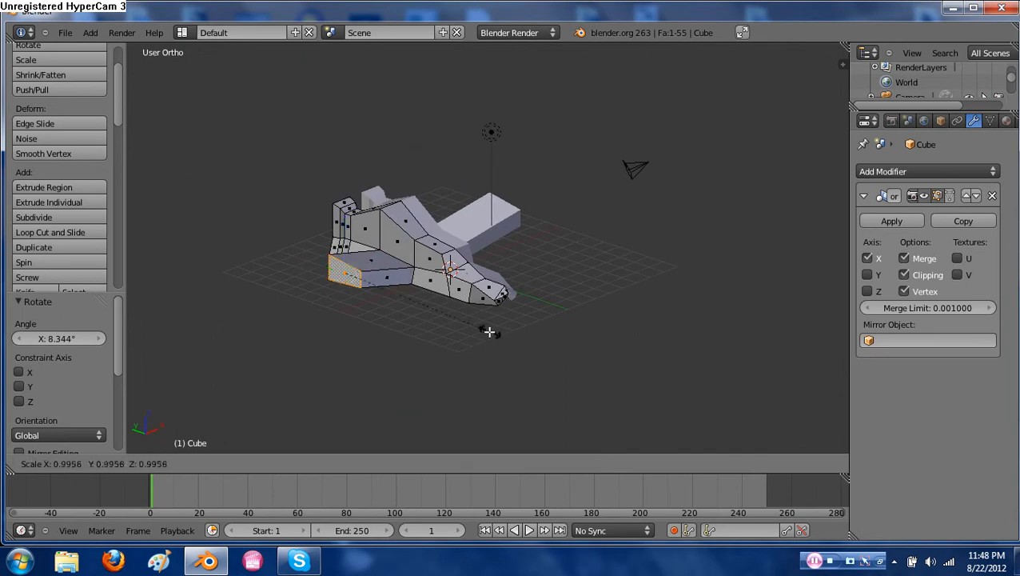
left_click(414, 308)
Extrude the wing tip about −0.982 in X and scale its end face to about 0.528
middle_click_drag(411, 307, 441, 376)
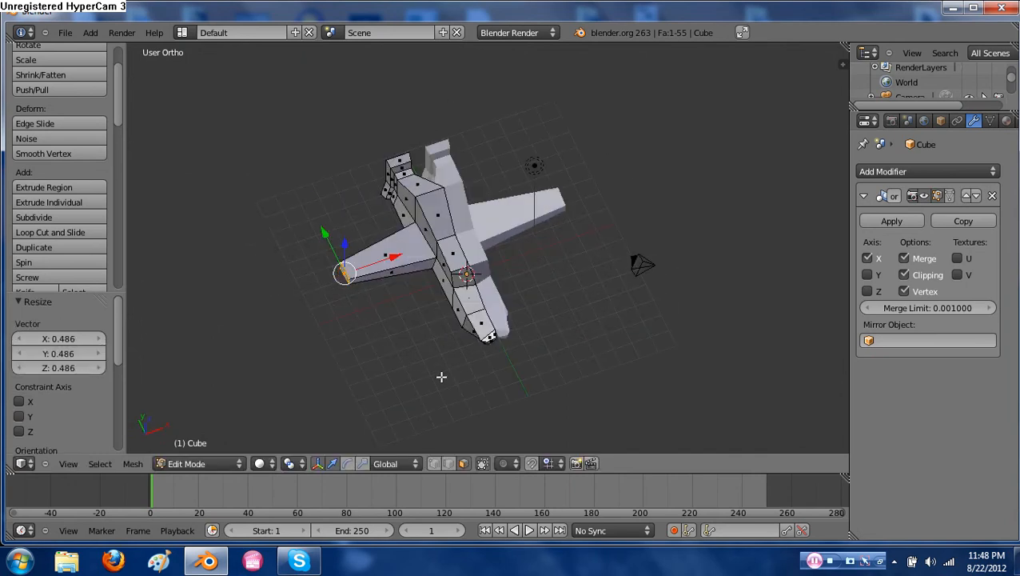
middle_click_drag(393, 349, 346, 276)
key("e")
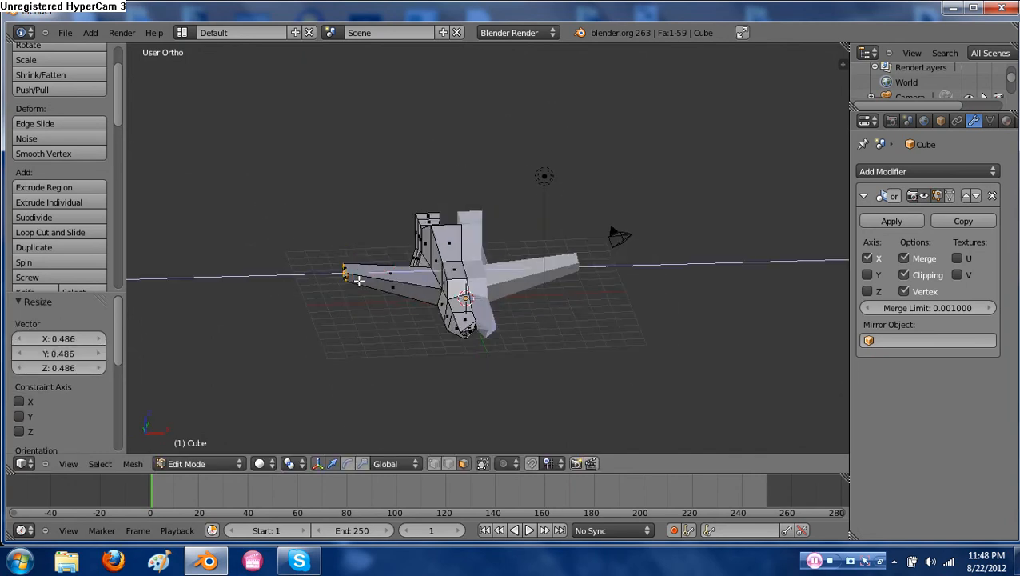
left_click(342, 279)
key("s")
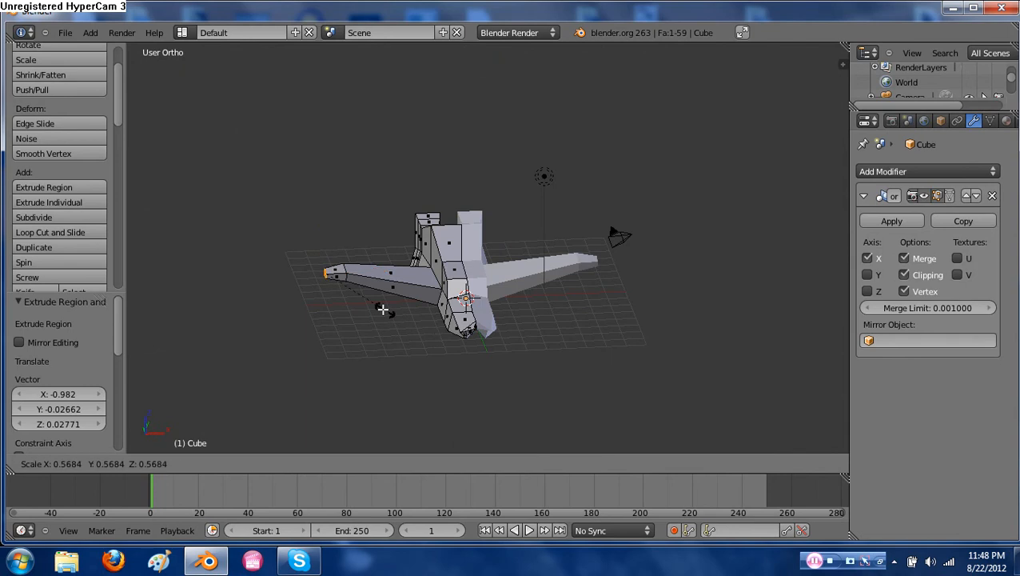
left_click(381, 308)
Try rotating the wing's end face about 35.814° around the X axis, and undo the rotation
middle_click_drag(401, 325, 289, 254)
scroll(423, 315, "up", 2)
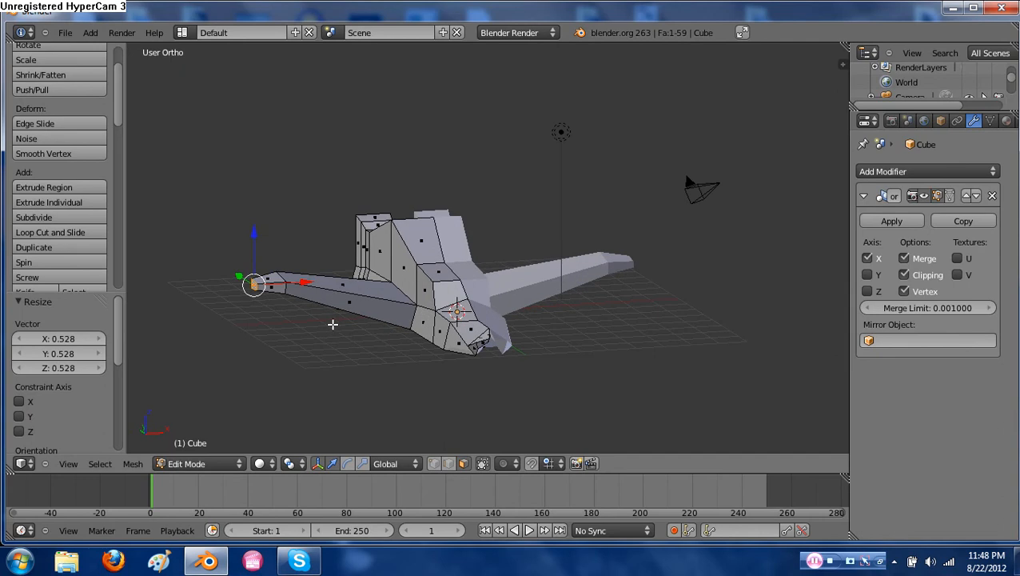
middle_click_drag(331, 329, 438, 330, "shift")
scroll(435, 333, "up", 3)
key("r")
key("x")
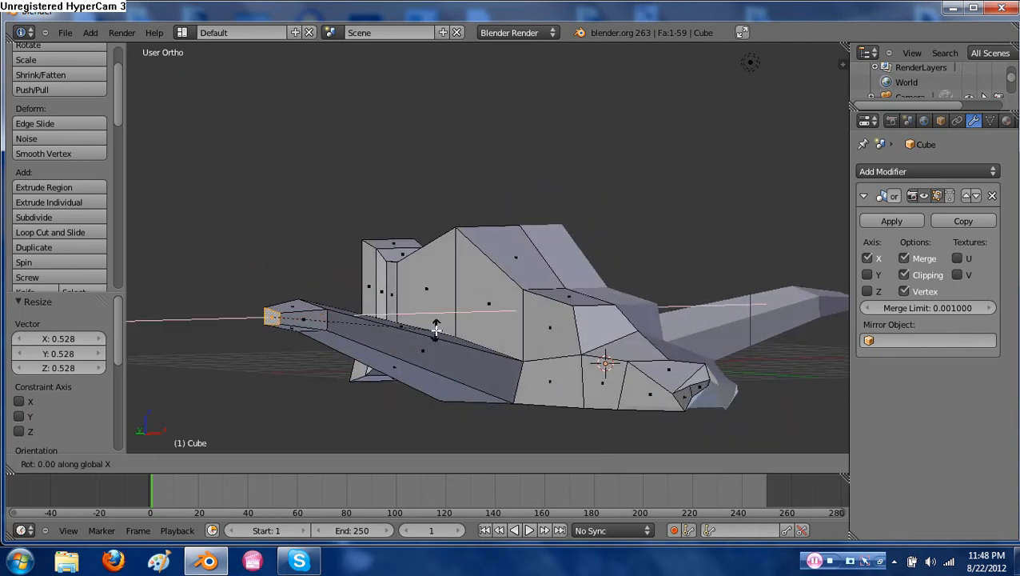
left_click(384, 412)
middle_click_drag(423, 366, 478, 314)
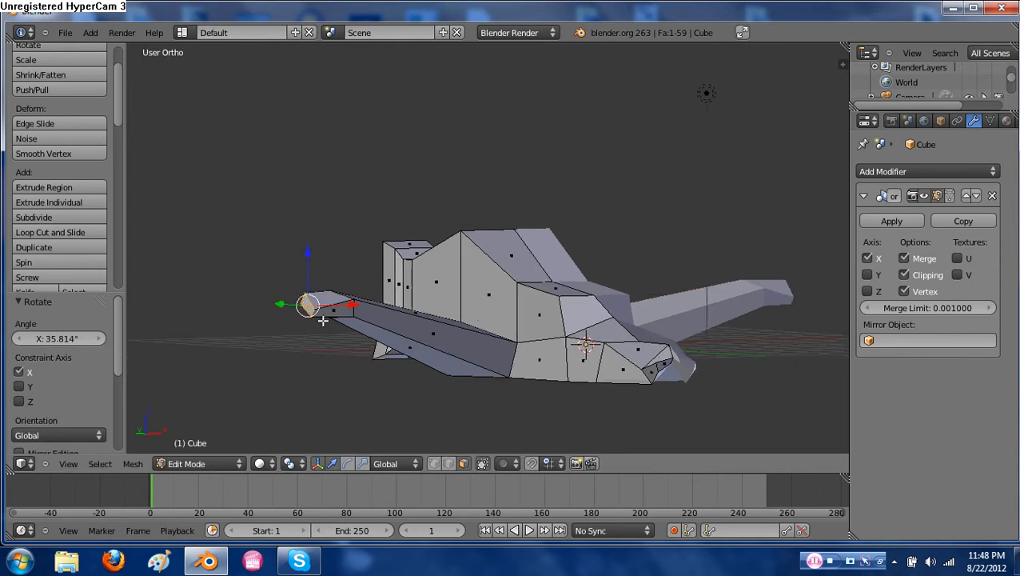
key("ctrl+z")
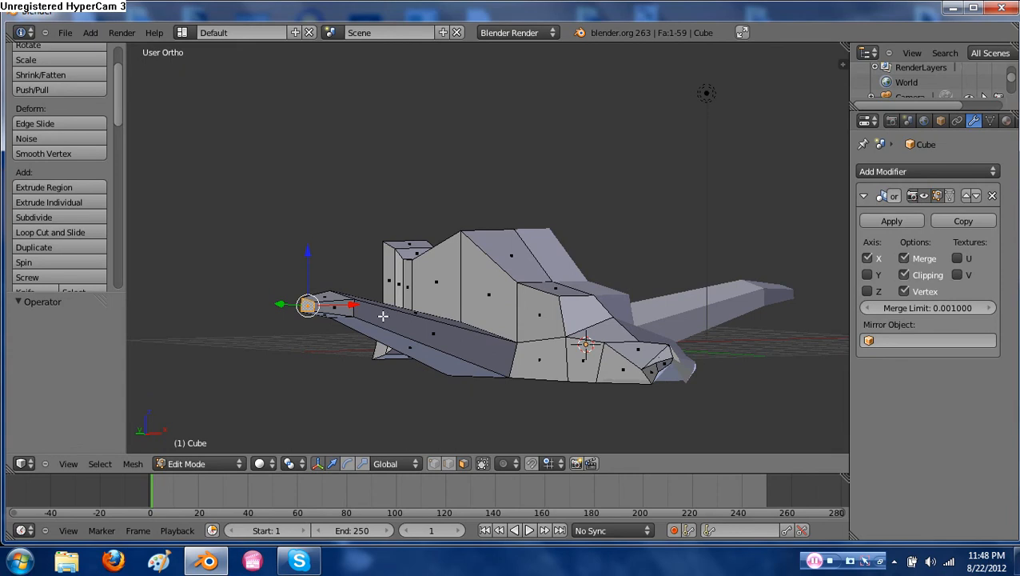
Extrude the wing's end face in place and scale the new face to about 0.345
key("e")
right_click(382, 316)
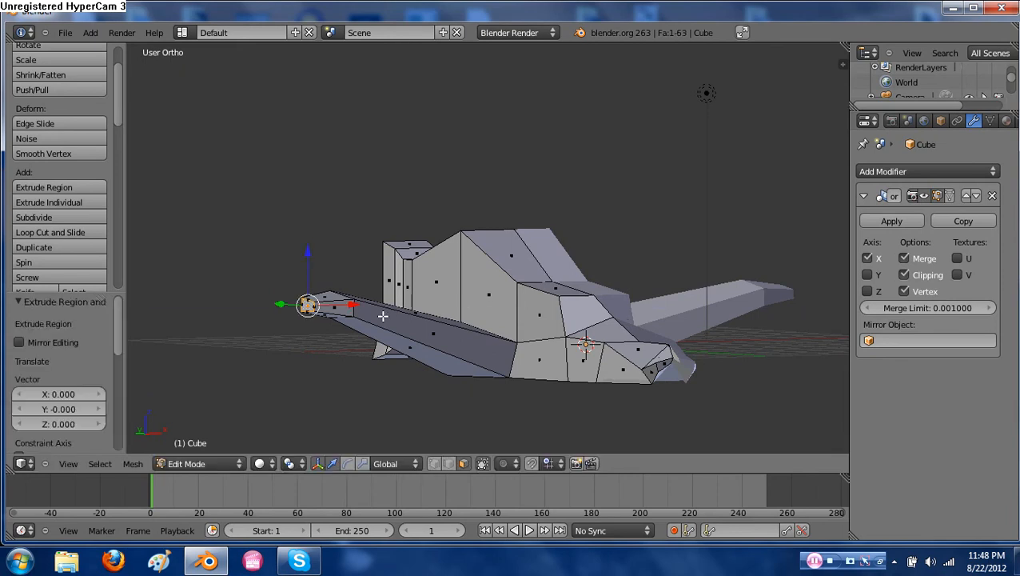
key("s")
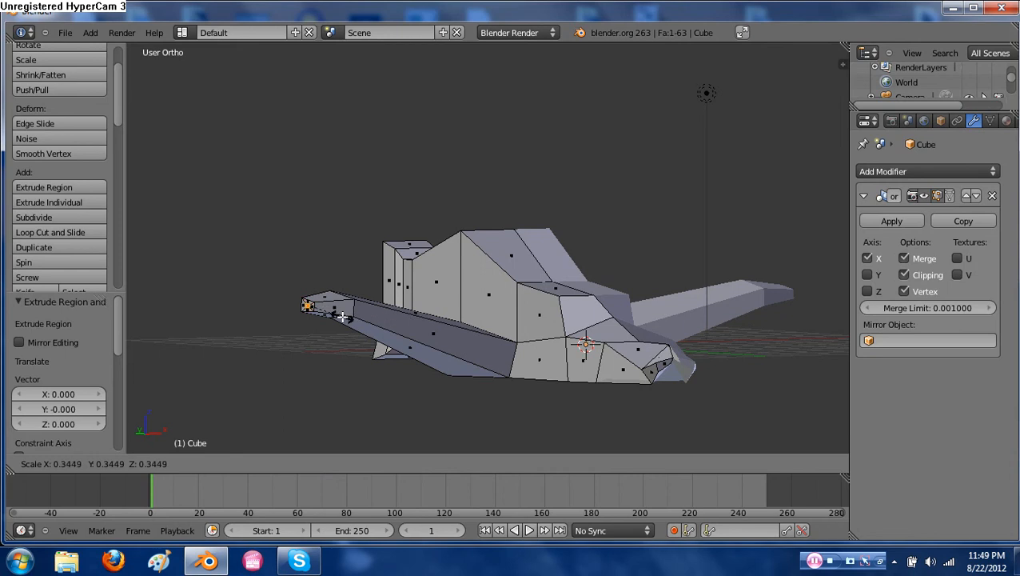
left_click(336, 313)
Extrude the small wing-tip face about −0.888 in X and move it about 1.286 in Y
middle_click_drag(379, 325, 305, 340)
key("e")
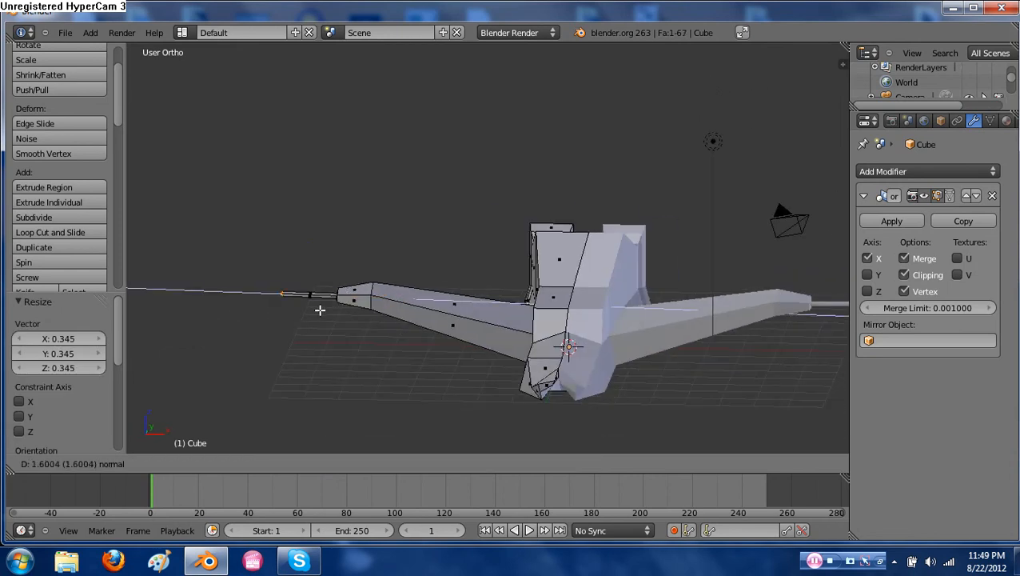
left_click(356, 311)
middle_click_drag(342, 317, 338, 290)
key("g")
key("y")
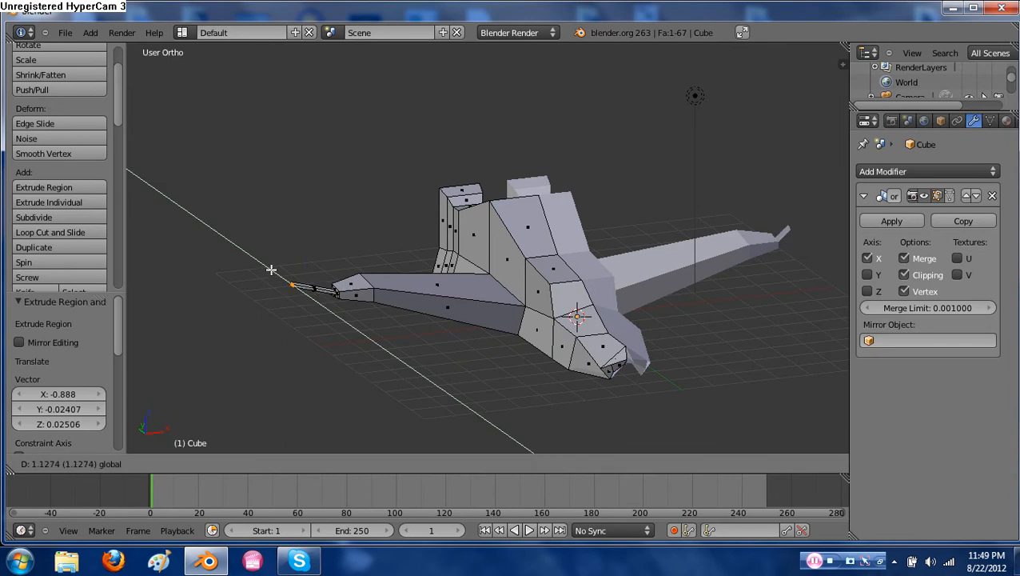
left_click(272, 270)
Select the middle underside face of the body and add three evenly spaced loop cuts across that section
middle_click_drag(483, 358, 489, 310)
middle_click_drag(312, 294, 443, 322)
right_click(406, 219)
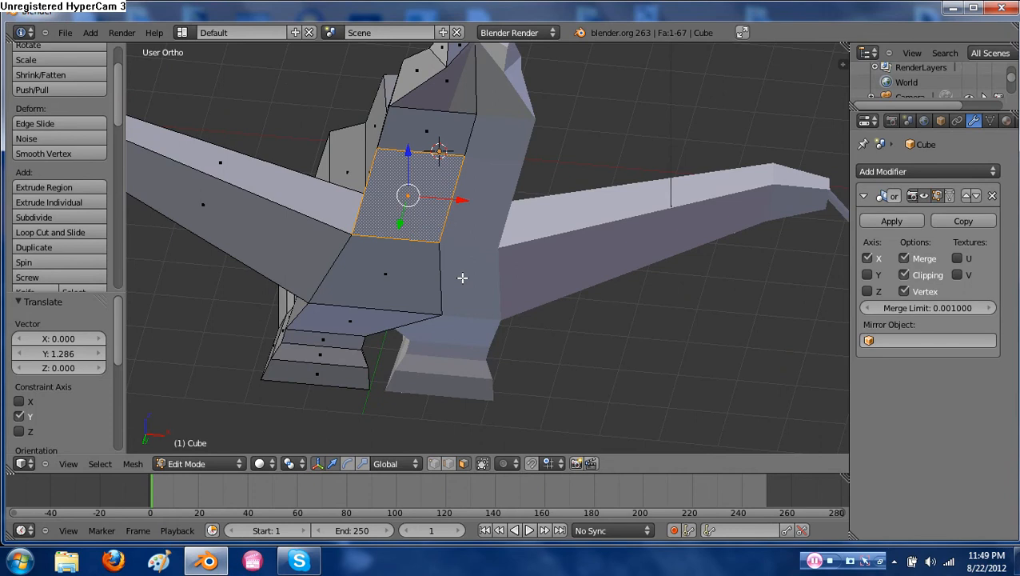
key("ctrl+r")
scroll(452, 202, "up", 2)
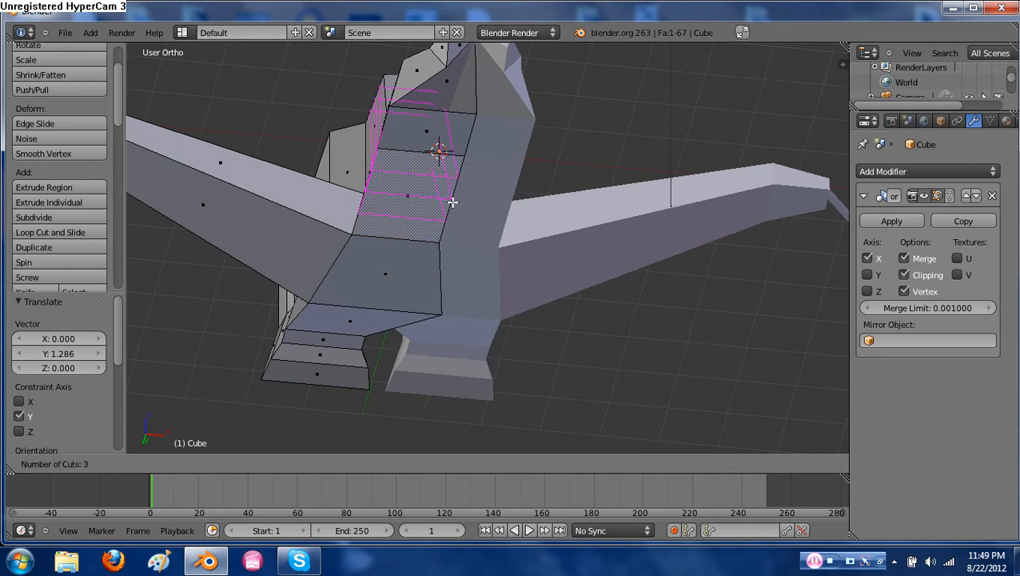
left_click(452, 203)
right_click(453, 202)
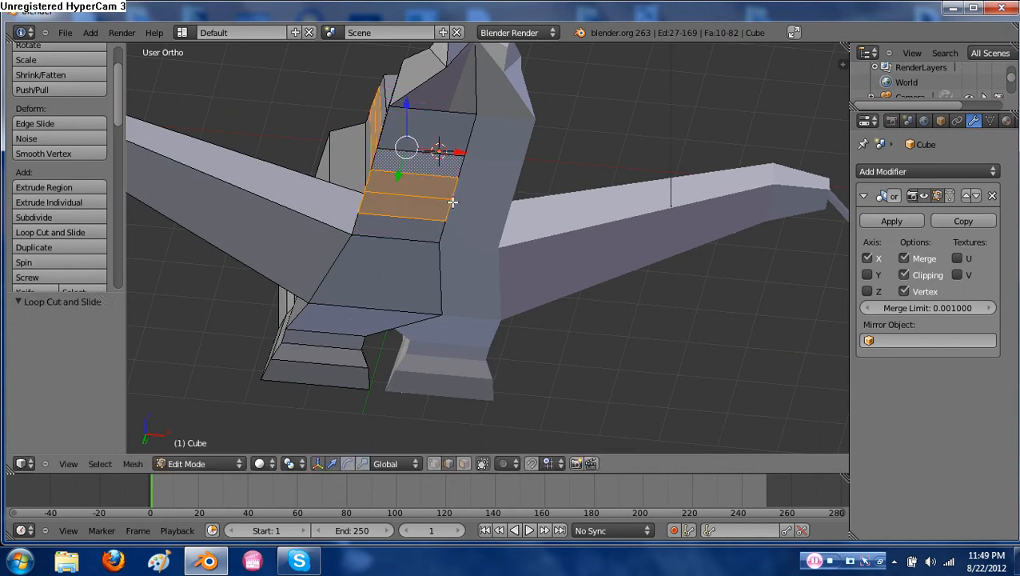
Add three evenly spaced loop cuts through the body section at the wing root, running along the wing
key("ctrl+r")
left_click(433, 265)
right_click(432, 265)
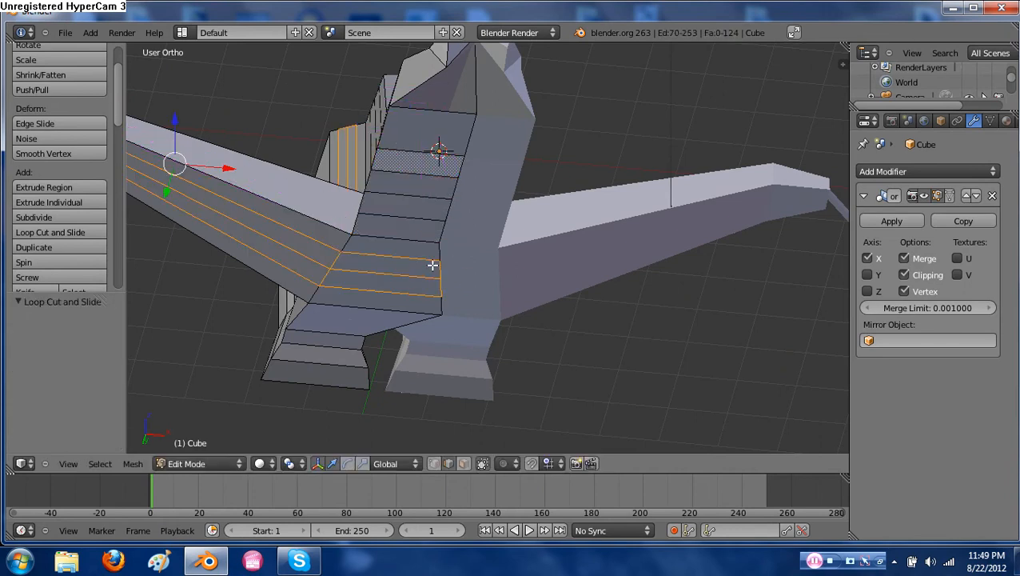
Add a lengthwise loop cut along the body's underside, slid about −0.70 toward the wing-side edge
key("ctrl+Tab")
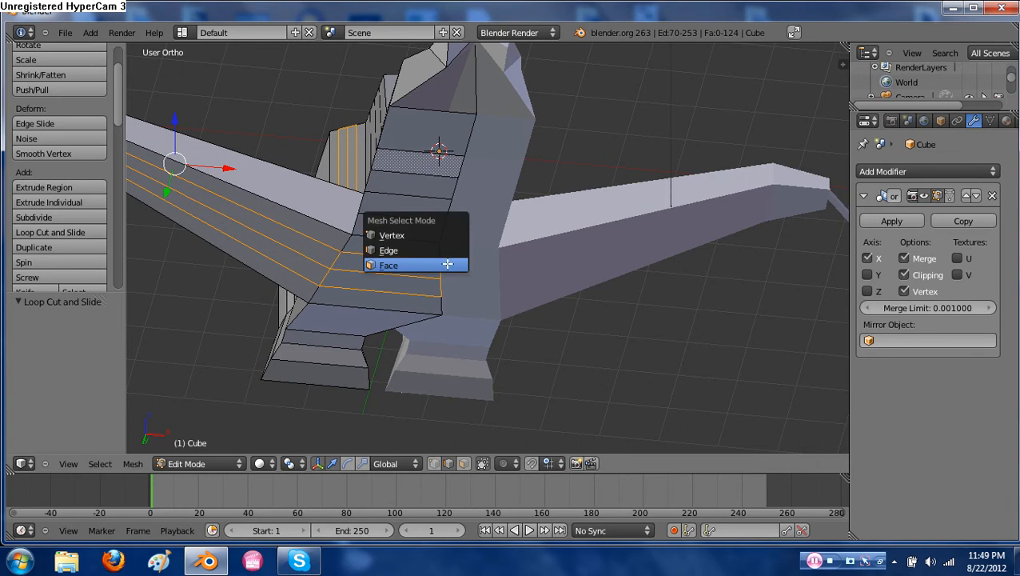
left_click(445, 264)
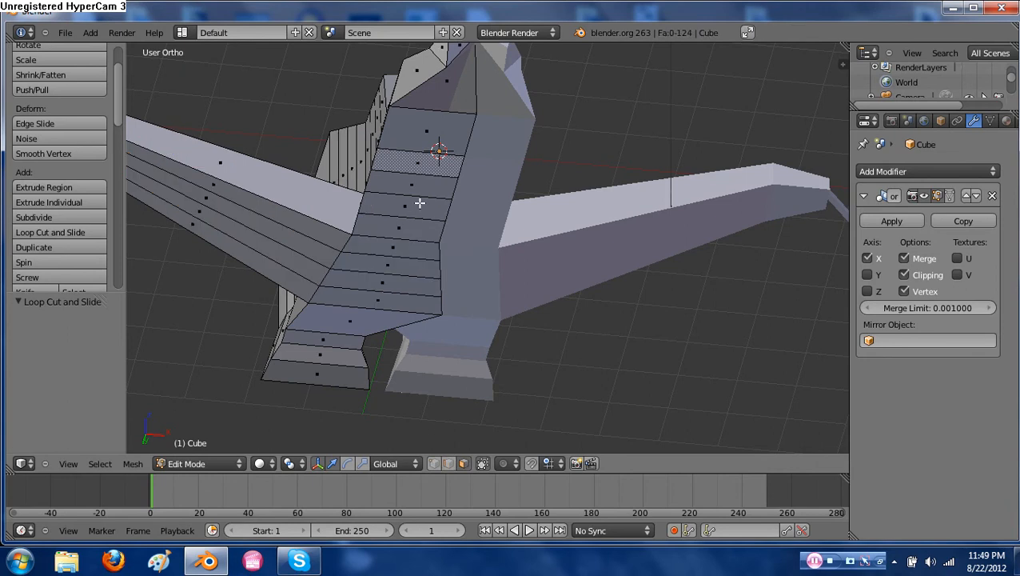
key("ctrl+r")
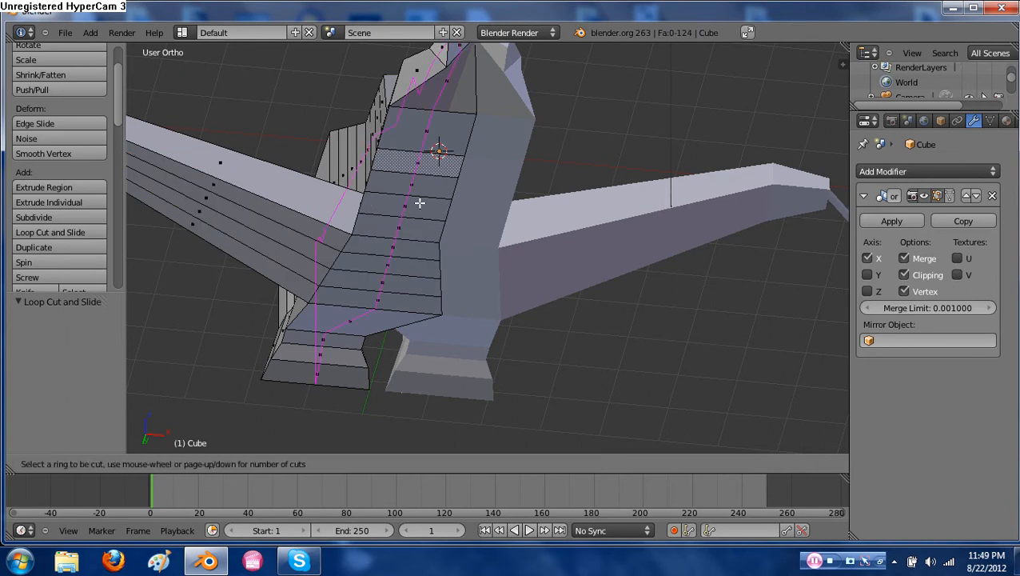
left_click(414, 156)
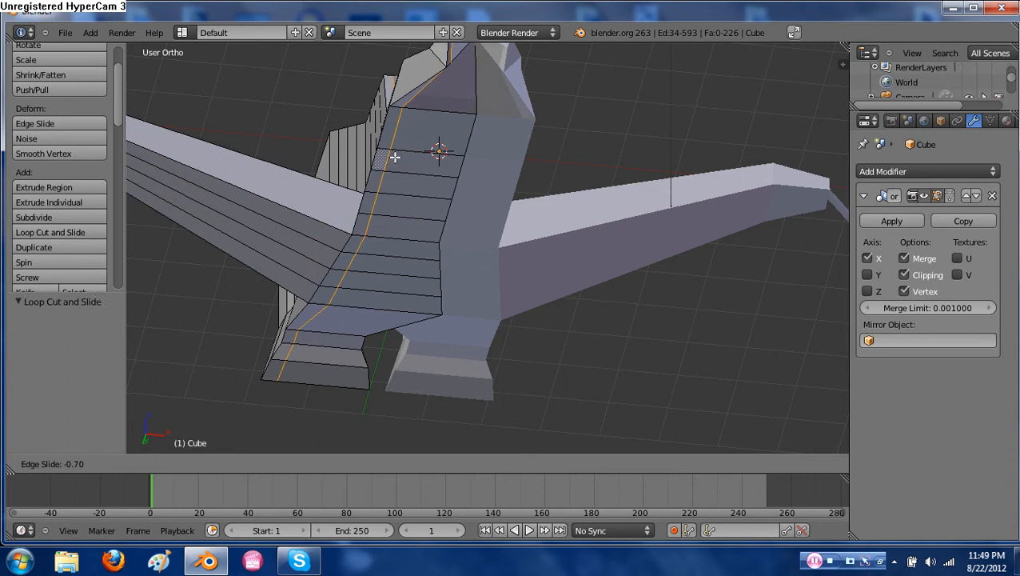
left_click(395, 157)
Add a second lengthwise loop cut along the body's underside, slid close to the mirror centre line
key("ctrl+Tab")
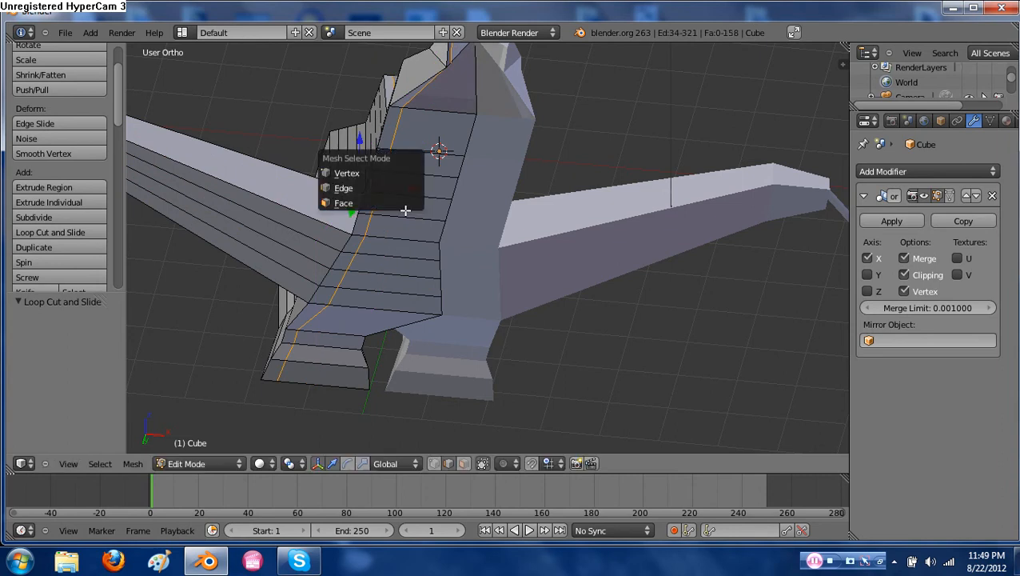
left_click(401, 207)
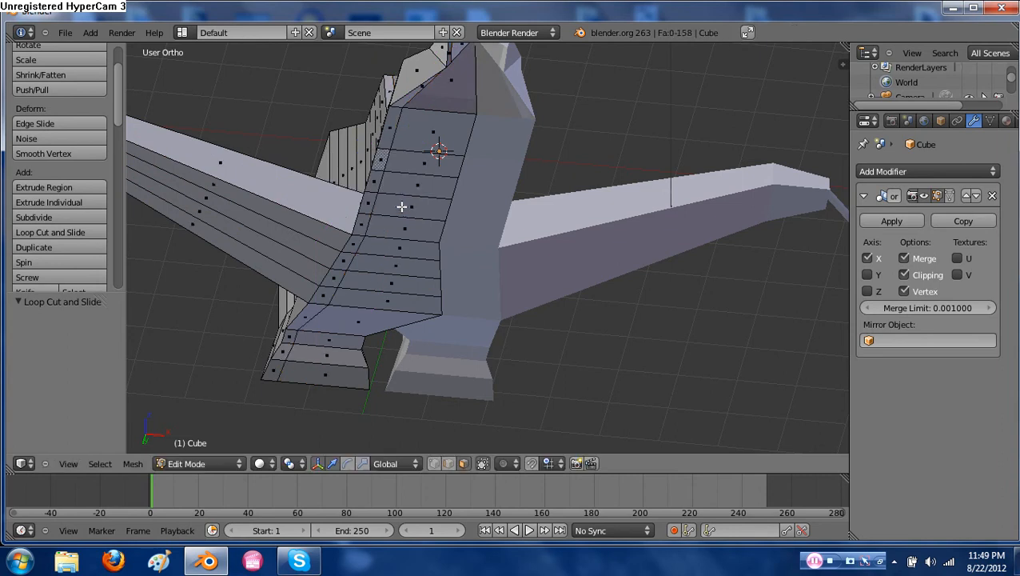
key("ctrl+Tab")
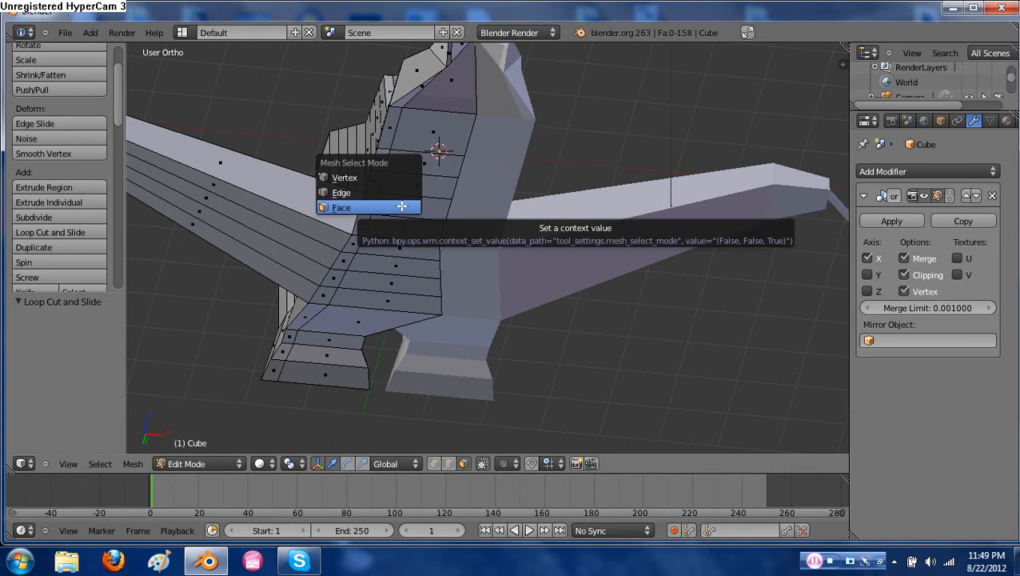
left_click(401, 206)
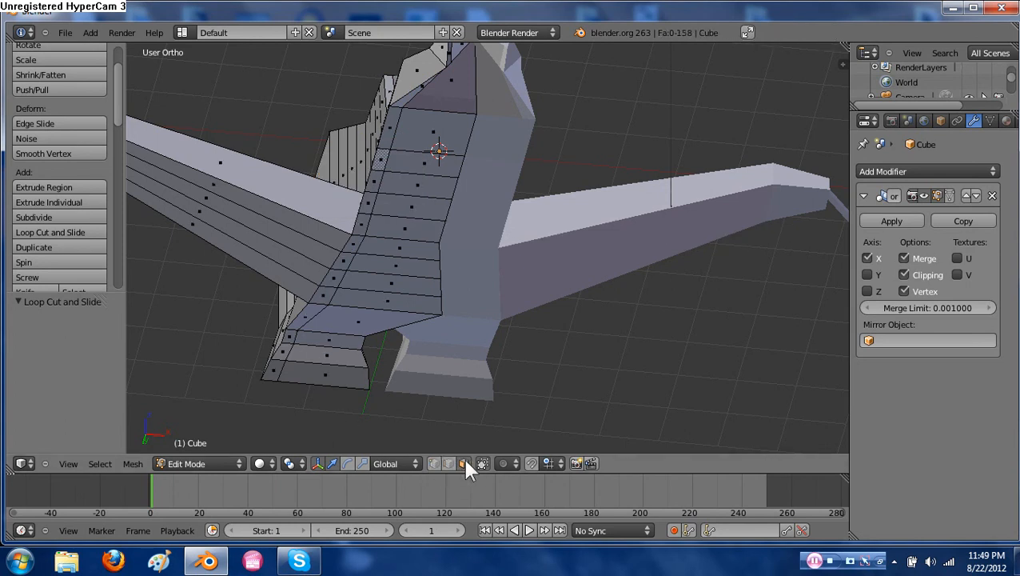
right_click(424, 169)
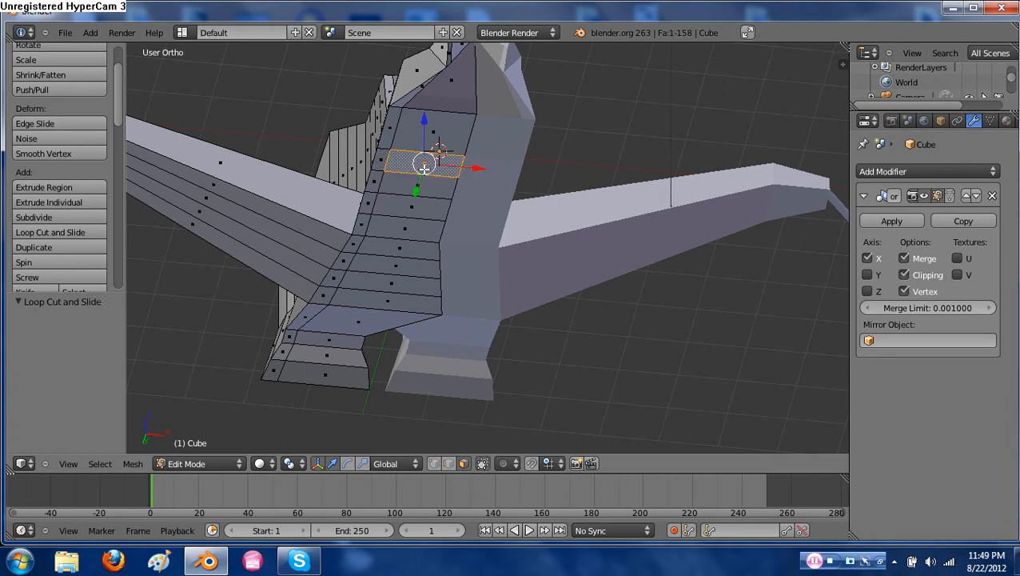
key("ctrl+r")
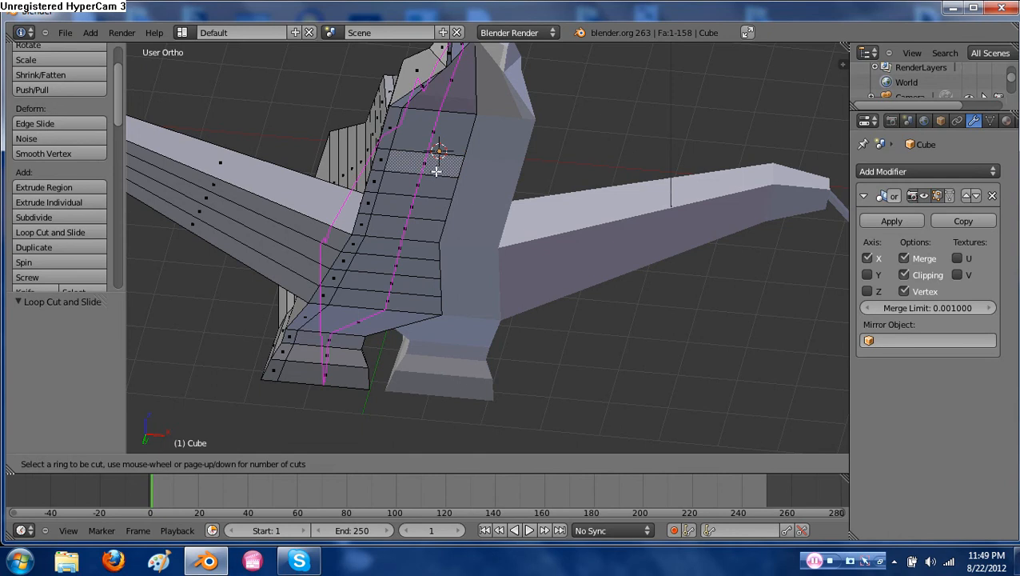
left_click(438, 166)
left_click(466, 171)
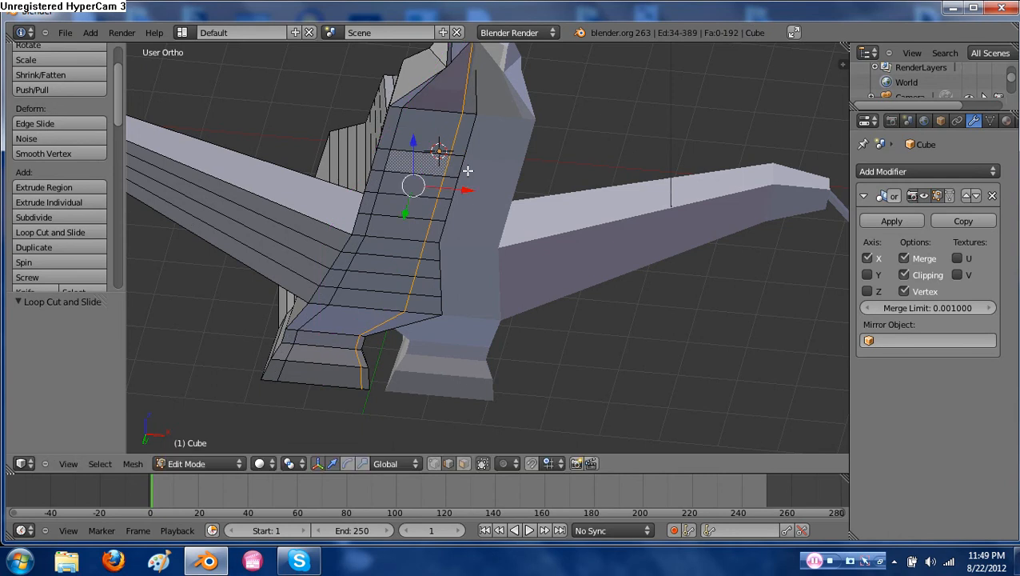
In face select mode, select five wide faces along the middle of the body's underside, skipping the one after the third
middle_click_drag(466, 171, 495, 236)
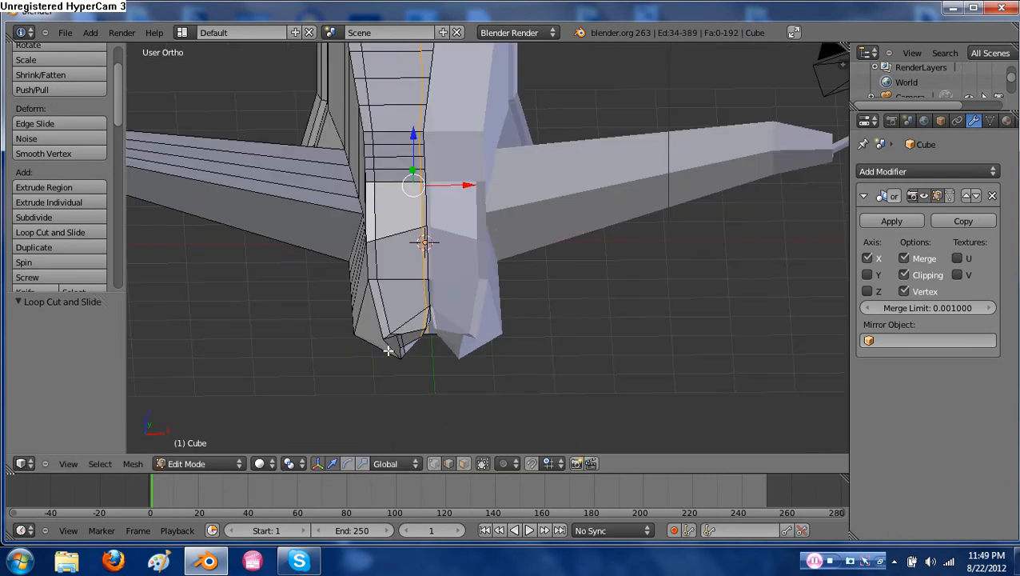
middle_click_drag(387, 350, 510, 307)
middle_click_drag(456, 266, 409, 217)
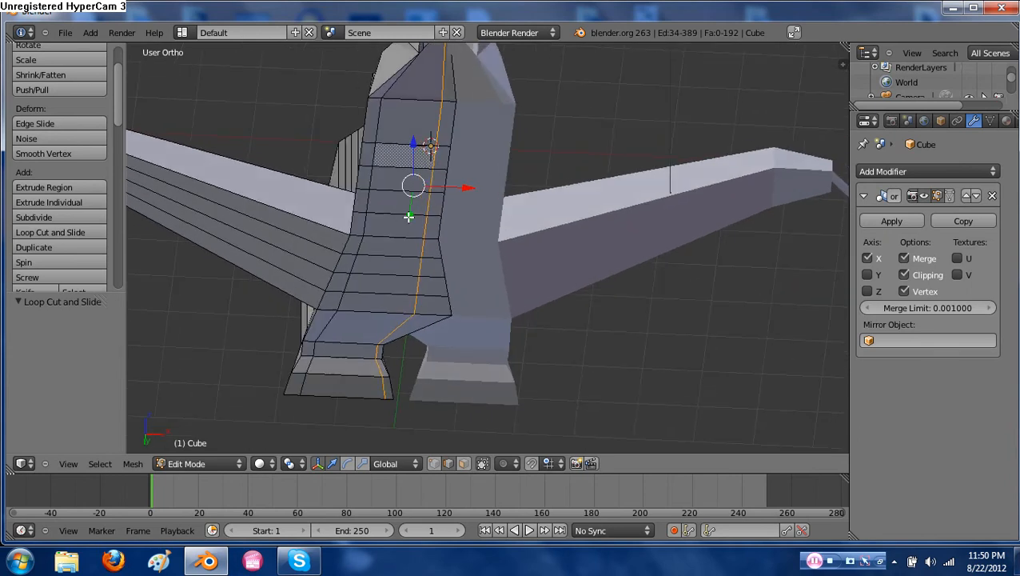
key("ctrl+Tab")
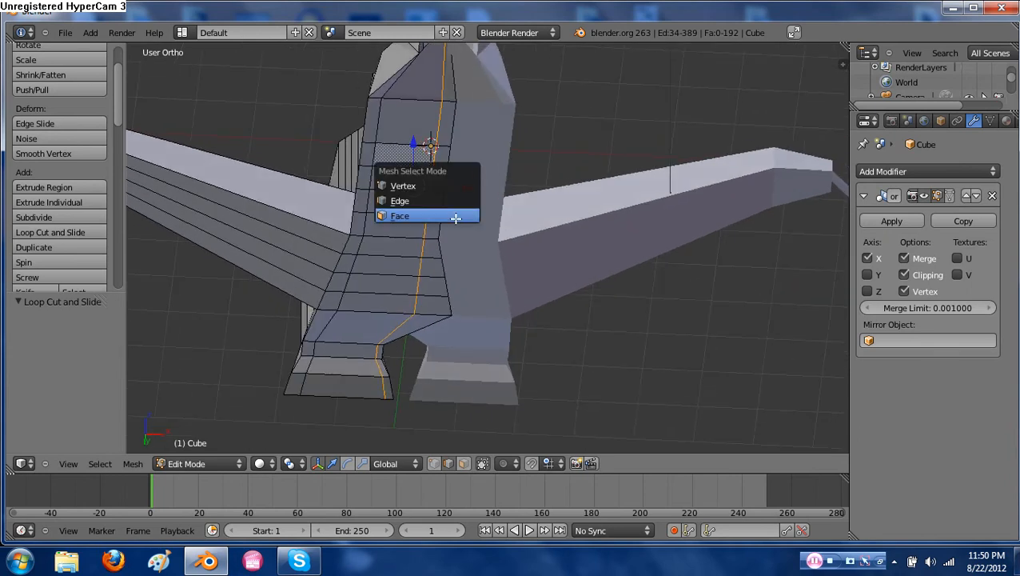
left_click(456, 213)
right_click(409, 157)
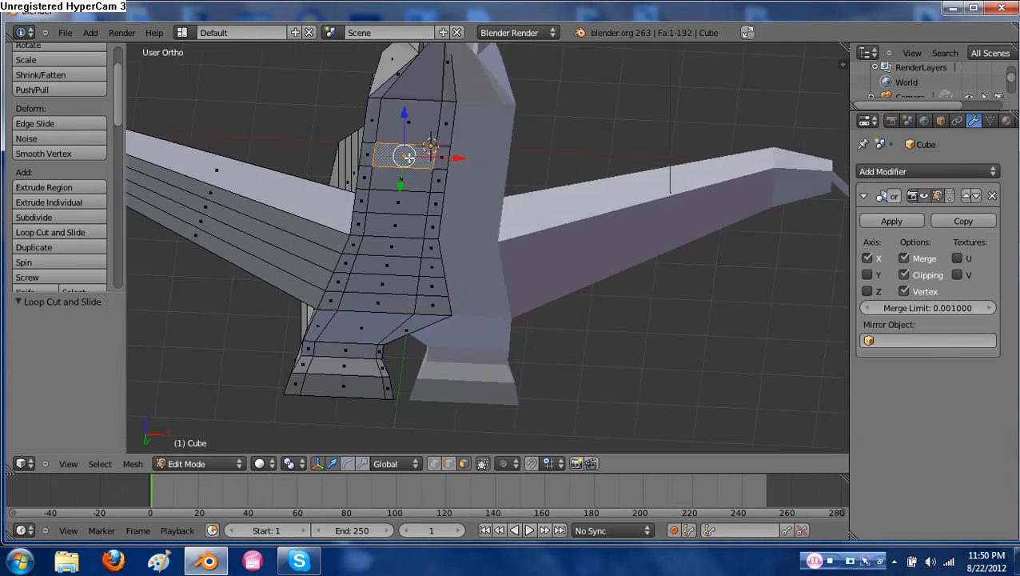
right_click(409, 179, "shift")
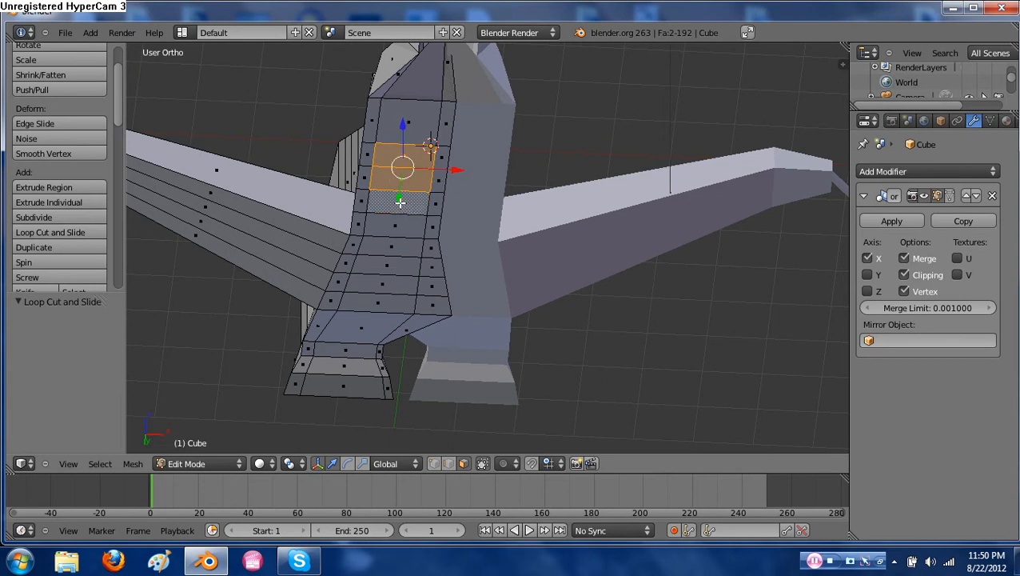
right_click(400, 203, "shift")
right_click(394, 252, "shift")
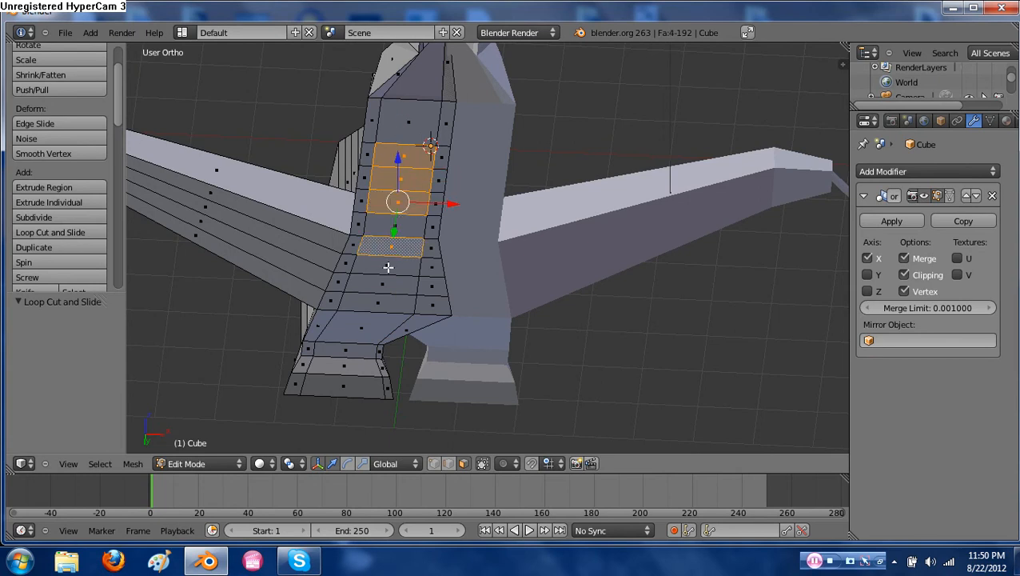
right_click(388, 267, "shift")
Try moving the five selected underside faces about 0.161 in Z, and undo the move
middle_click_drag(425, 264, 454, 286)
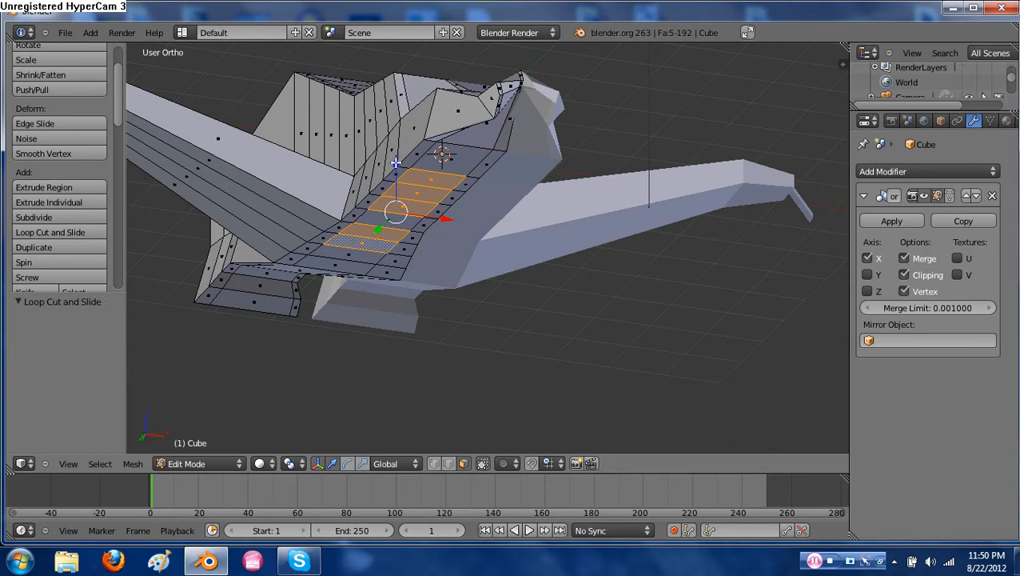
left_click_drag(396, 162, 396, 151)
middle_click_drag(452, 261, 451, 237)
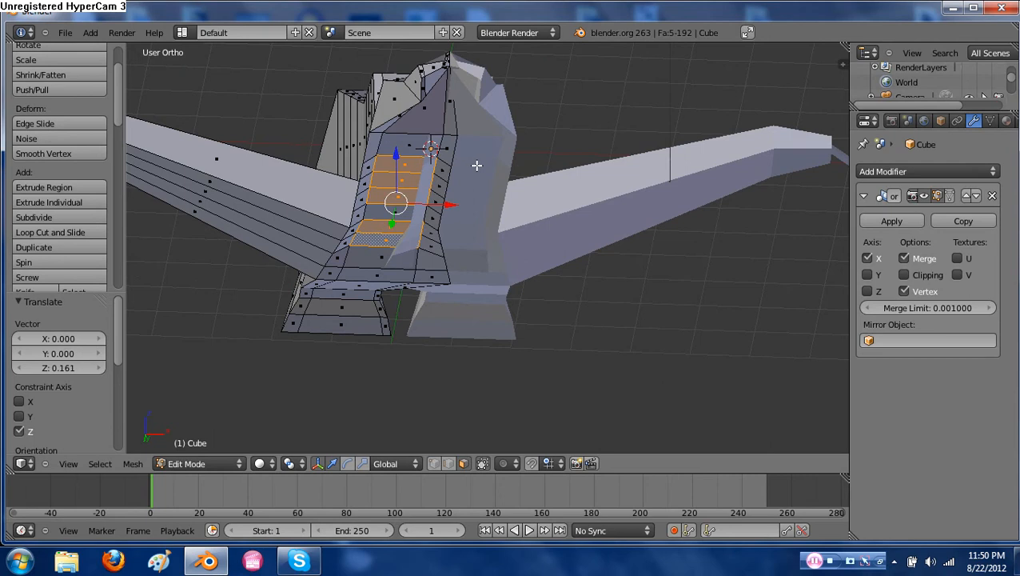
key("ctrl+z")
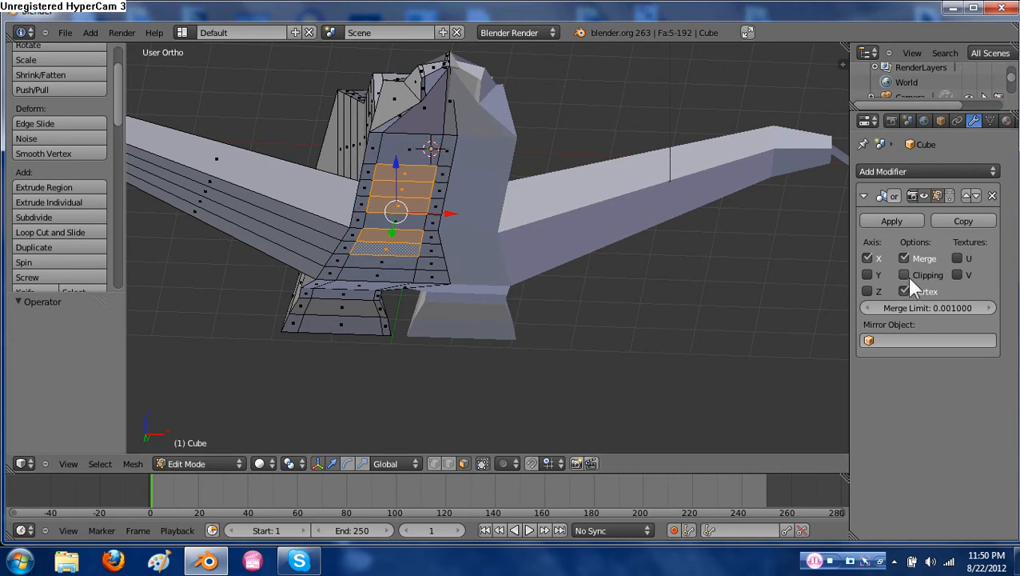
Try moving the selected underside faces about 0.274 in Z with the mirror's Clipping off, and turn Clipping back on
left_click(904, 275)
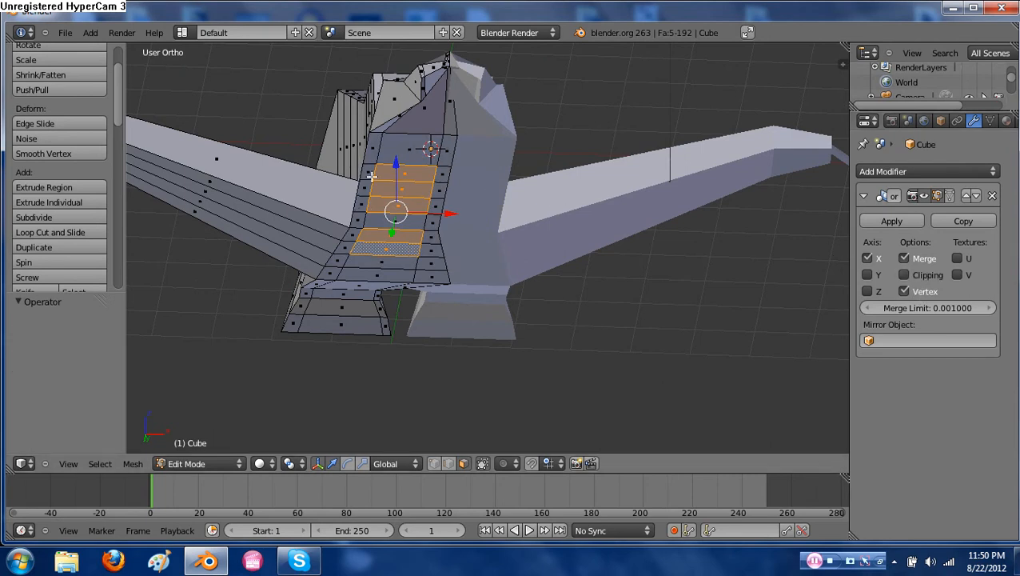
left_click_drag(397, 166, 397, 150)
mouse_move(476, 234)
middle_mouse_down()
mouse_move(532, 255)
mouse_move(468, 239)
mouse_move(491, 260)
mouse_move(456, 212)
mouse_move(440, 223)
mouse_move(483, 233)
middle_mouse_up()
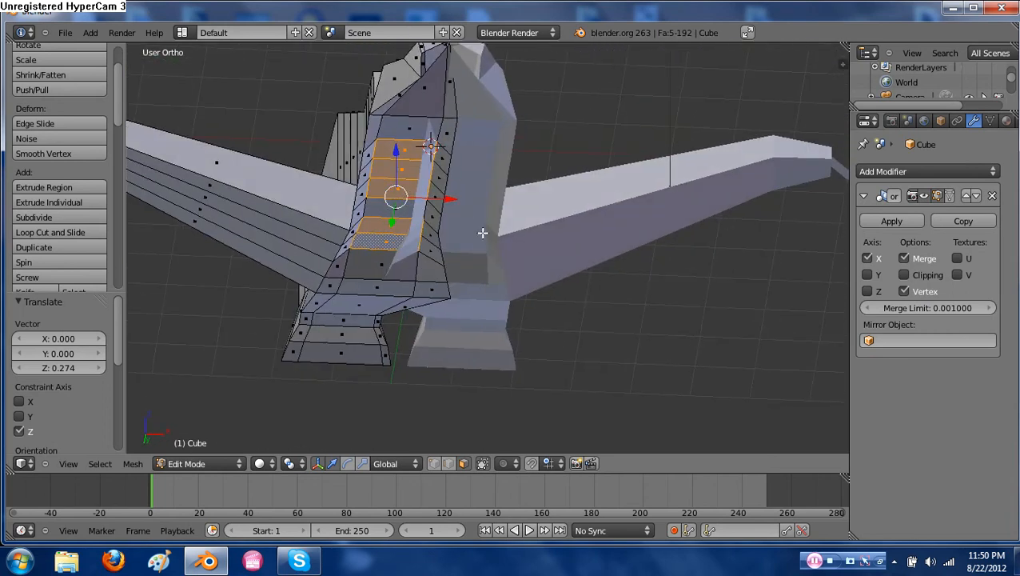
left_click(903, 274)
Move the five selected underside faces about 0.187 along the Z axis into the body
key("g")
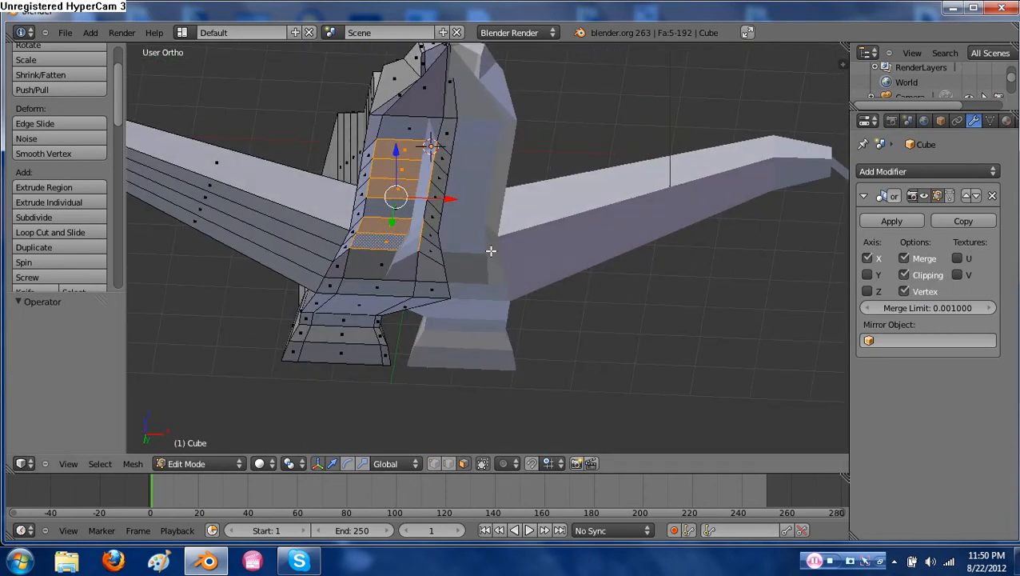
key("z")
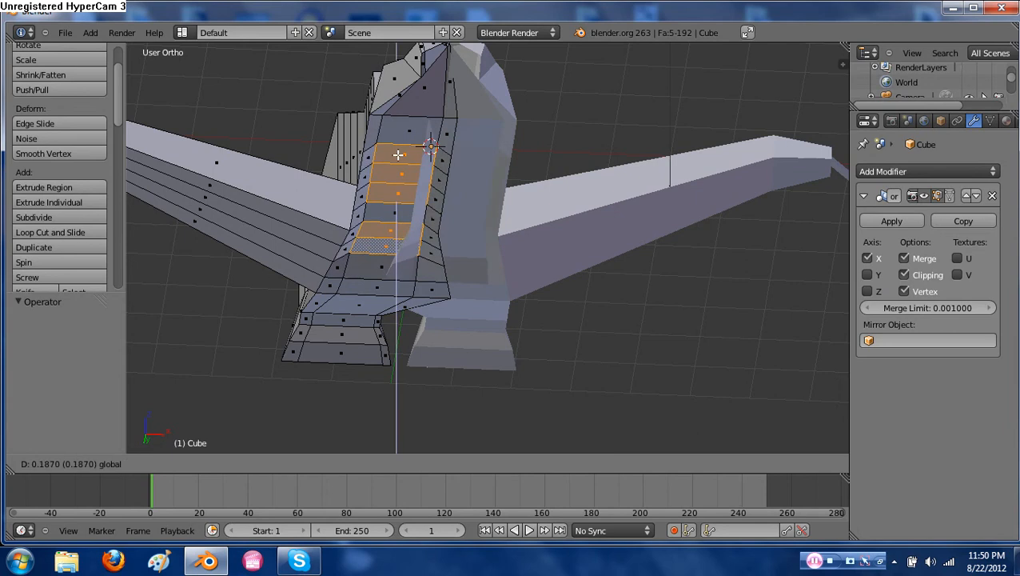
left_click(397, 151)
middle_click_drag(416, 184, 468, 210)
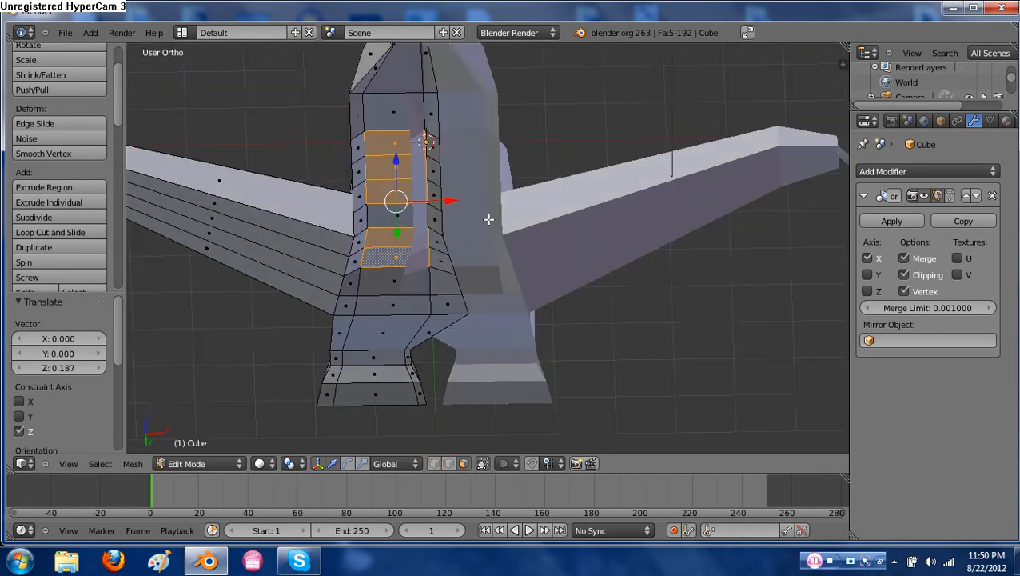
Scale the recessed underside faces down slightly and shift them a little along X away from the mirror centre
key("s")
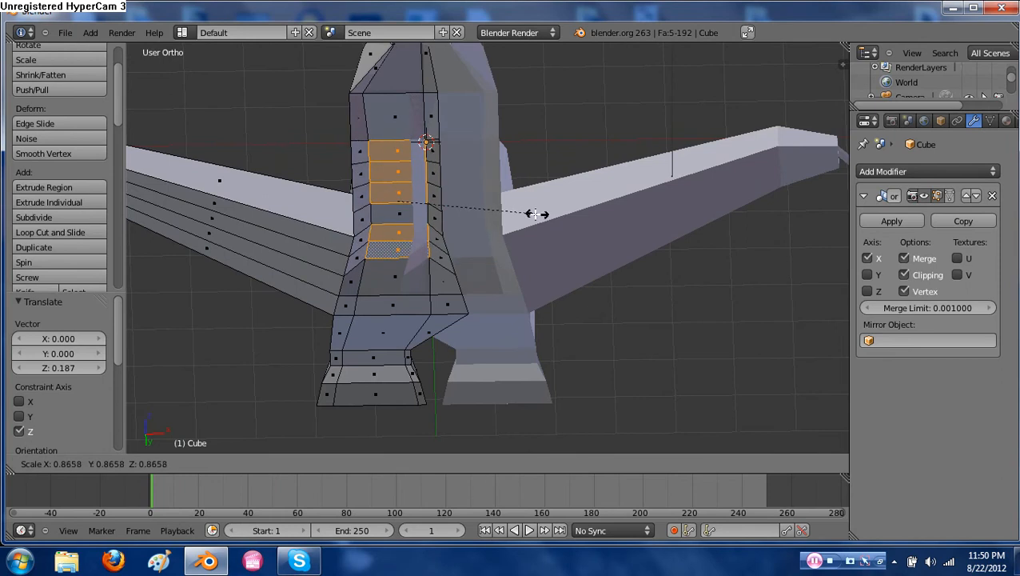
left_click(528, 213)
left_click_drag(451, 202, 444, 202)
middle_click_drag(445, 202, 575, 252)
key("Tab")
key("Tab")
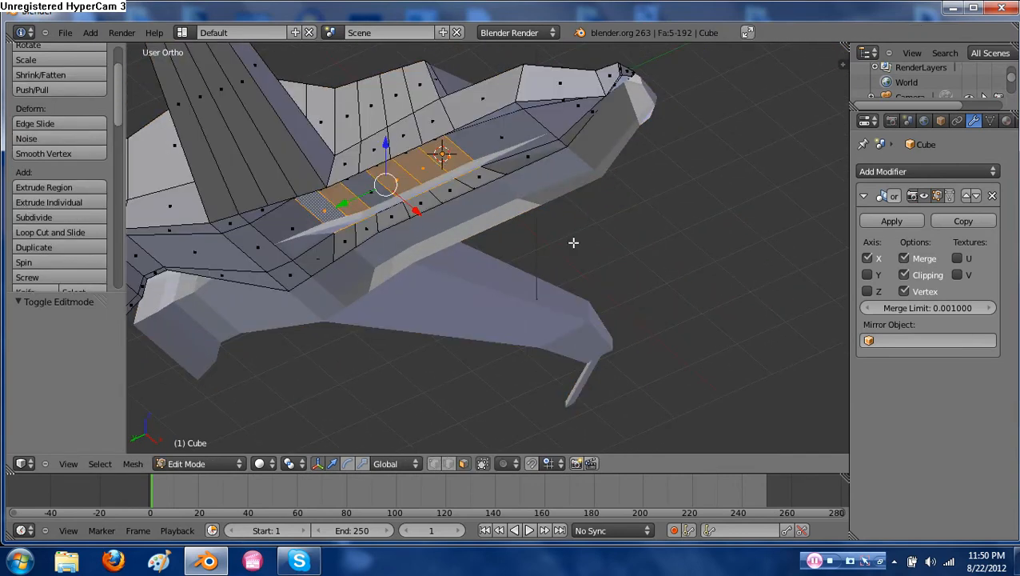
middle_click_drag(574, 241, 463, 256)
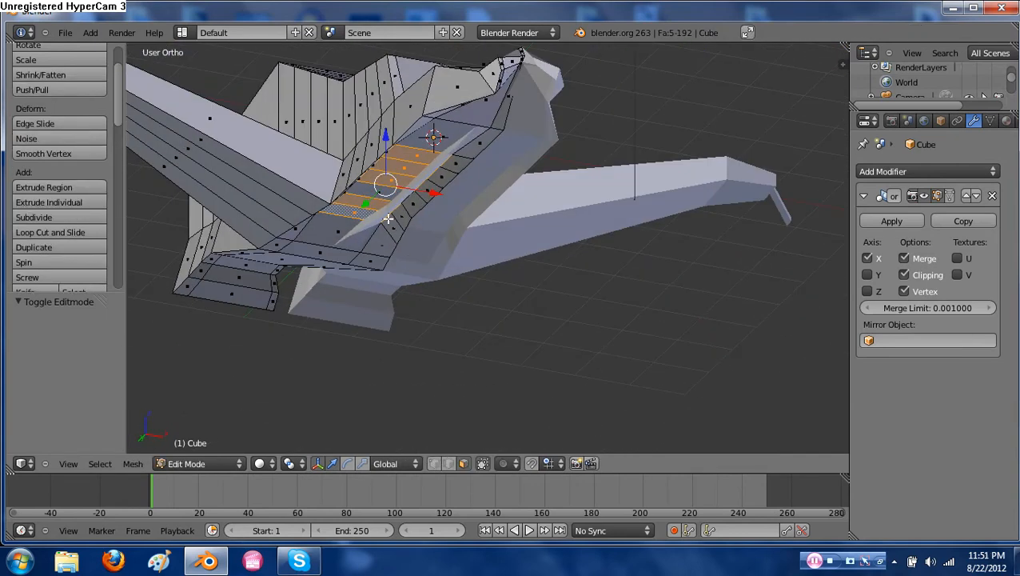
middle_click_drag(382, 200, 410, 198)
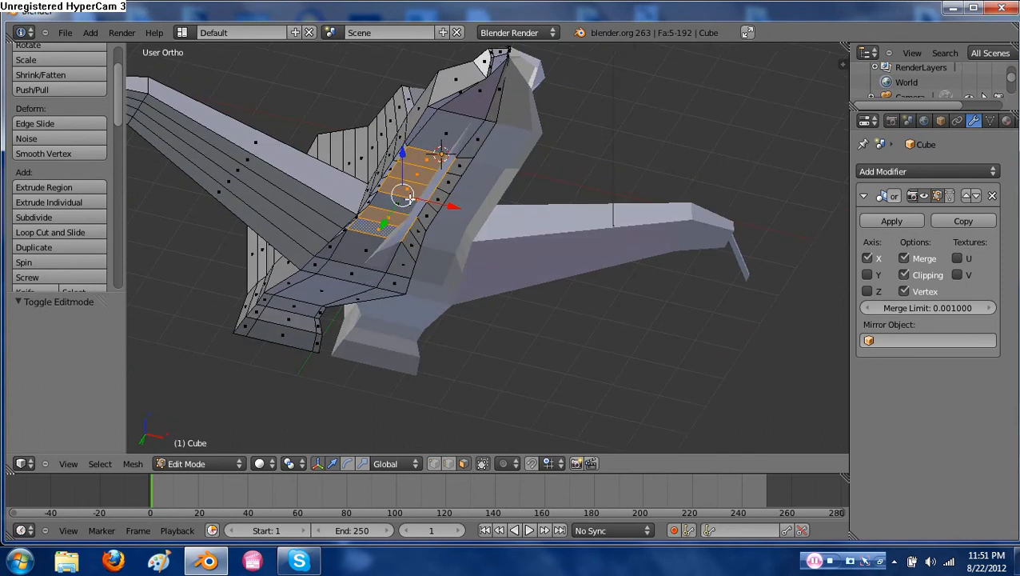
Select the skipped underside face between the recessed ones and move it about −0.131 in Z
right_click(399, 206)
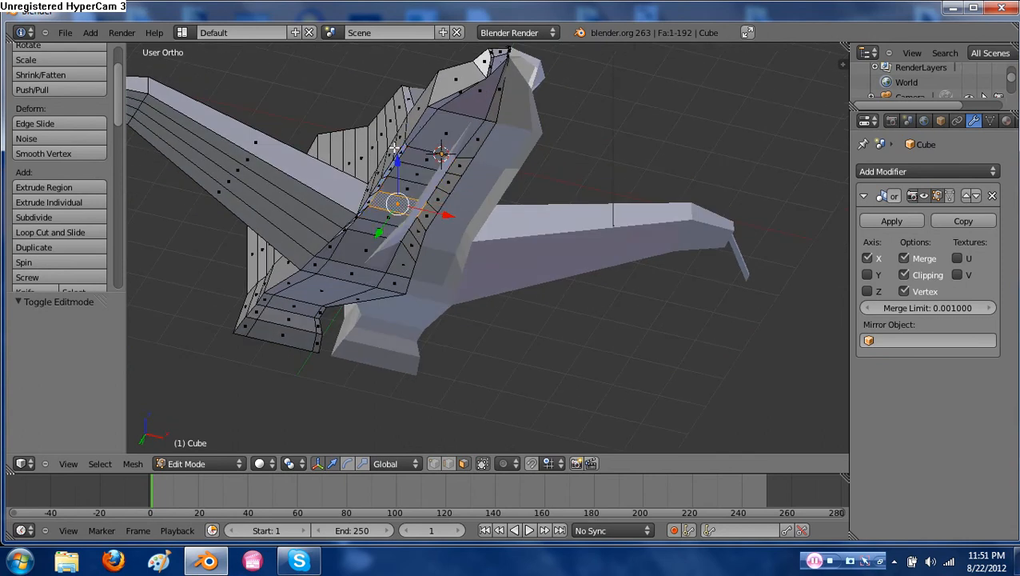
left_click_drag(399, 163, 428, 264)
middle_click_drag(428, 264, 426, 189)
Select the two stacked faces at the body's rear end, extrude them in place and scale the new faces to about 0.829
right_click(297, 144)
right_click(212, 171)
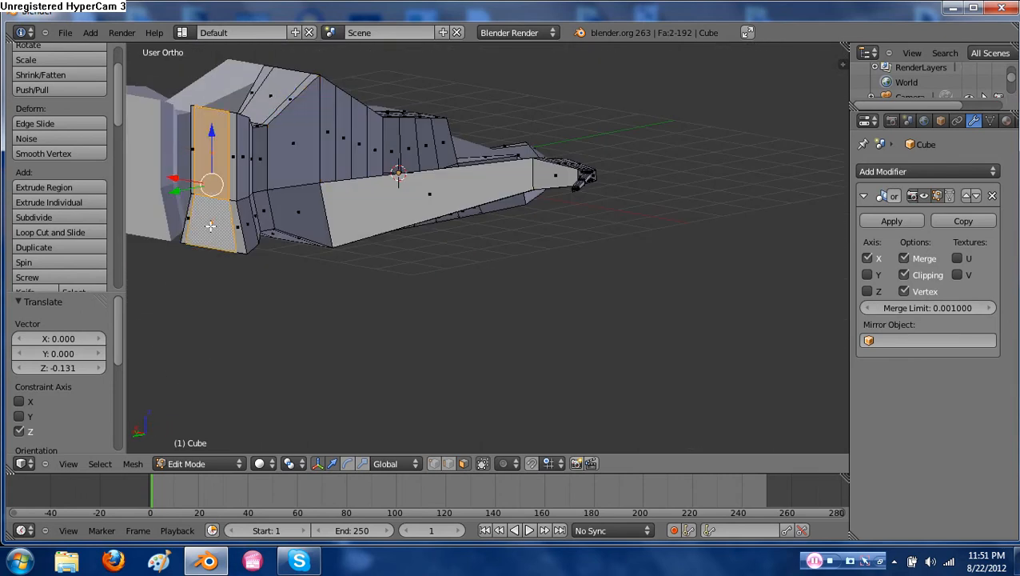
right_click(213, 224, "shift")
right_click(211, 224, "shift")
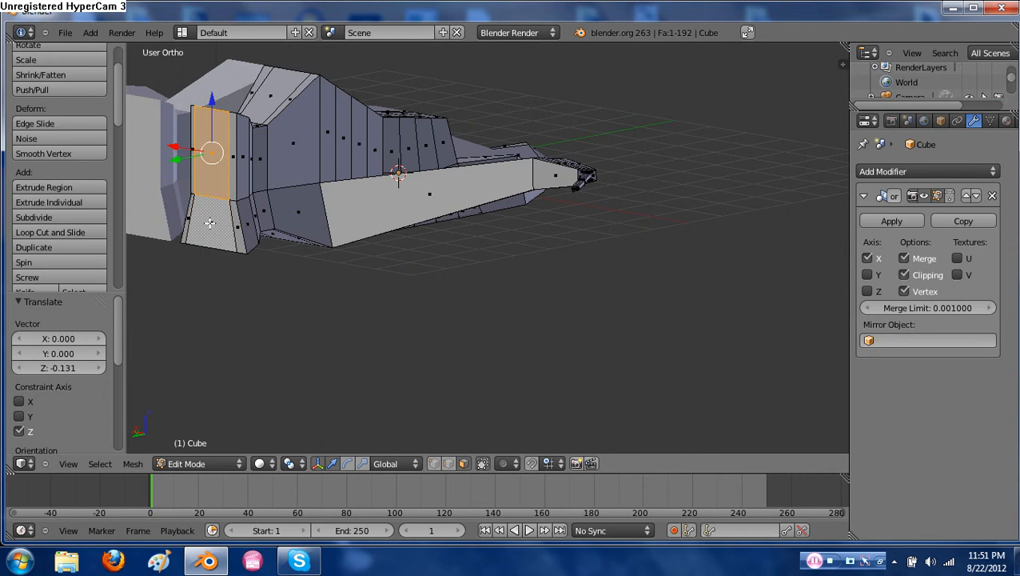
right_click(210, 224, "shift")
right_click(210, 223, "shift")
right_click(211, 223, "shift")
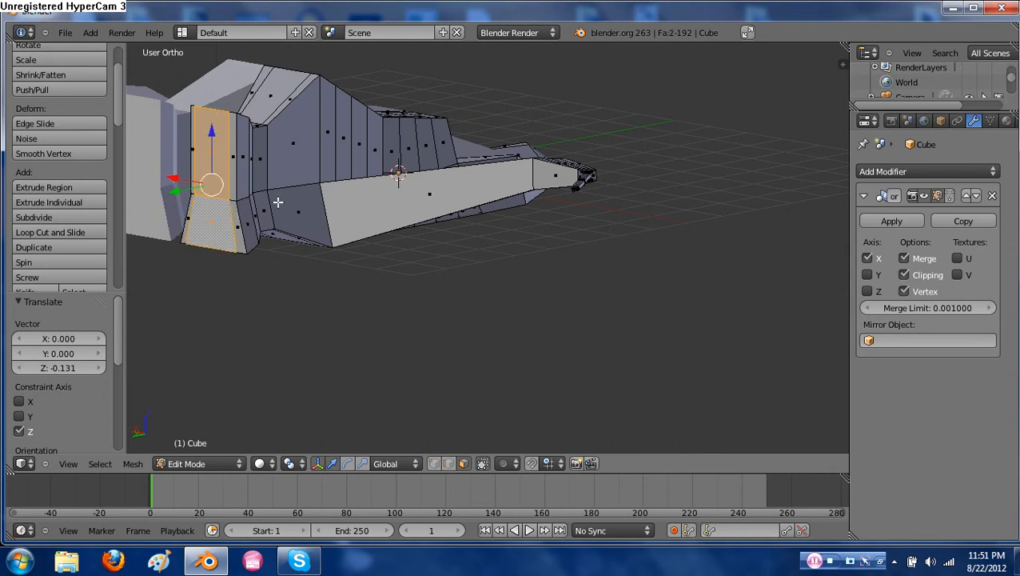
key("e")
right_click(302, 200)
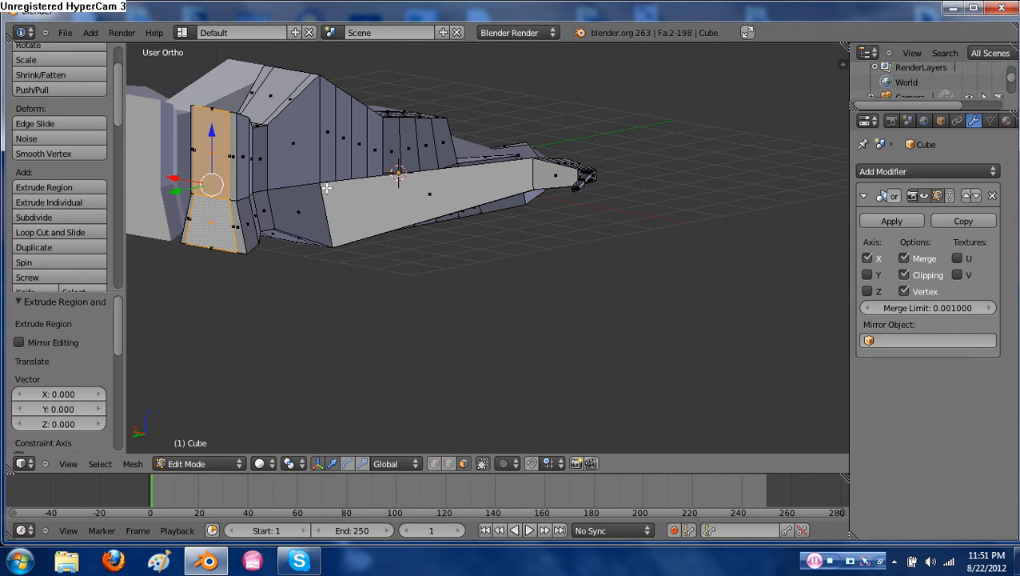
key("s")
left_click(304, 179)
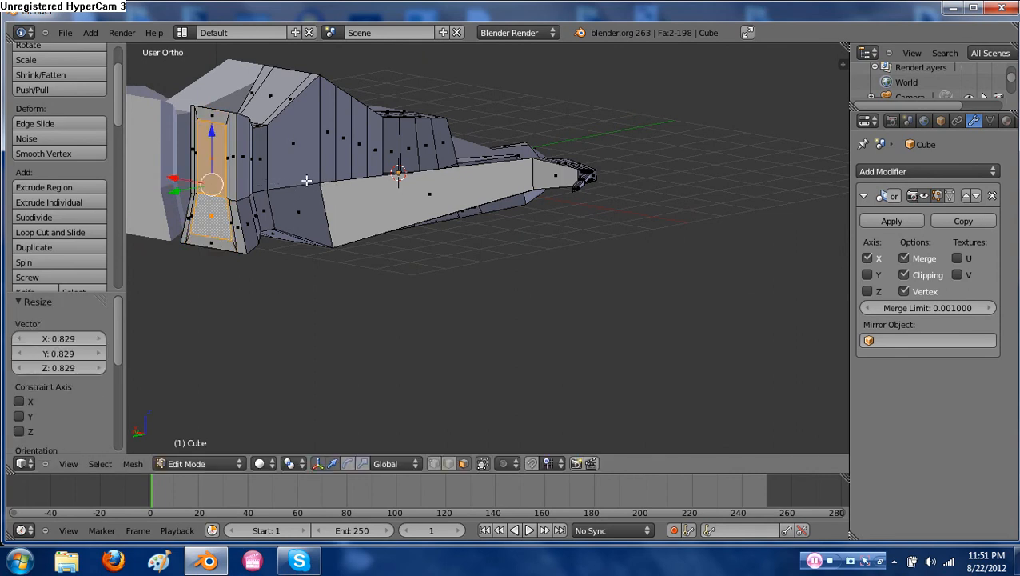
Move the two inset faces at the body's rear end −0.195 along the Y axis into the body
middle_click_drag(304, 179, 251, 226)
key("g")
key("y")
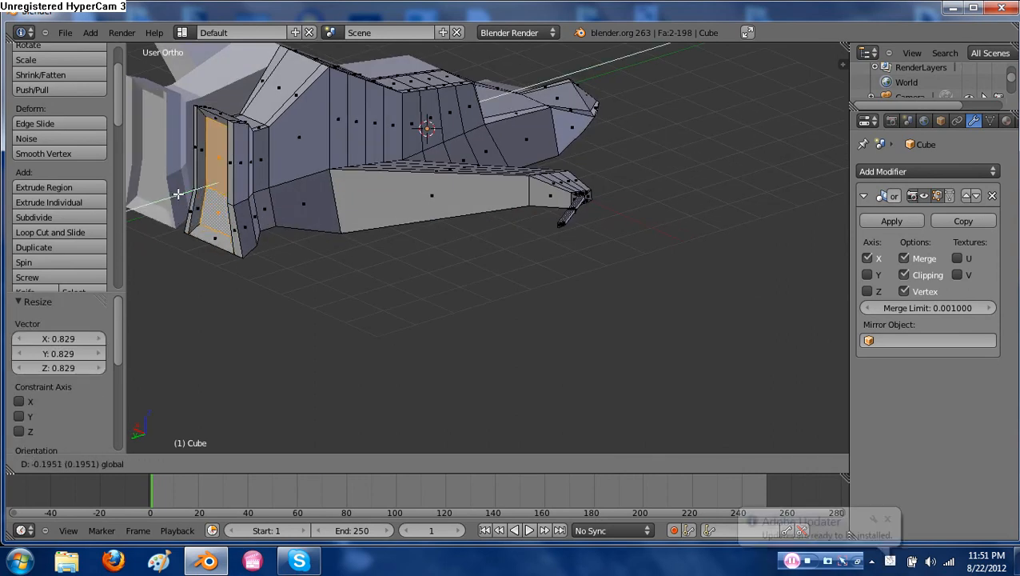
left_click(177, 194)
Extrude the highest face of the body's sloping top by about −0.096 in Y and 0.172 in Z, and rotate it about 25° around X
middle_click_drag(177, 194, 380, 205)
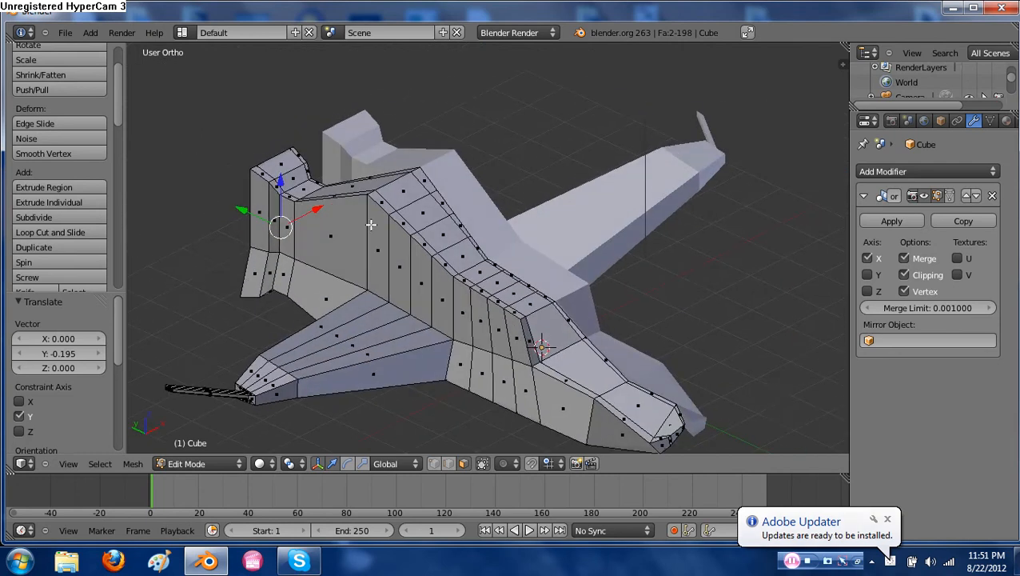
right_click(407, 194)
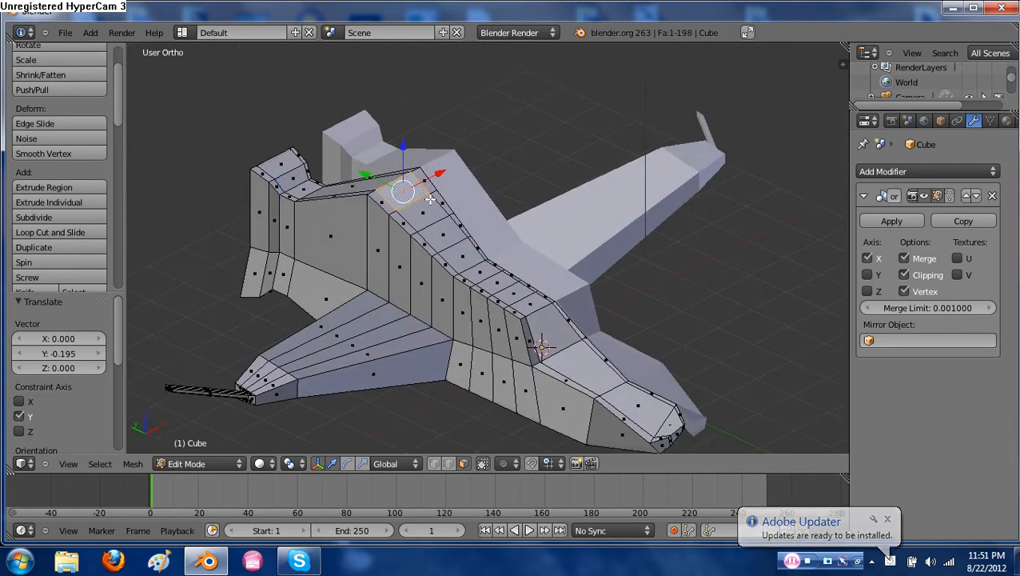
key("e")
left_click(430, 192)
middle_click_drag(430, 192, 465, 232)
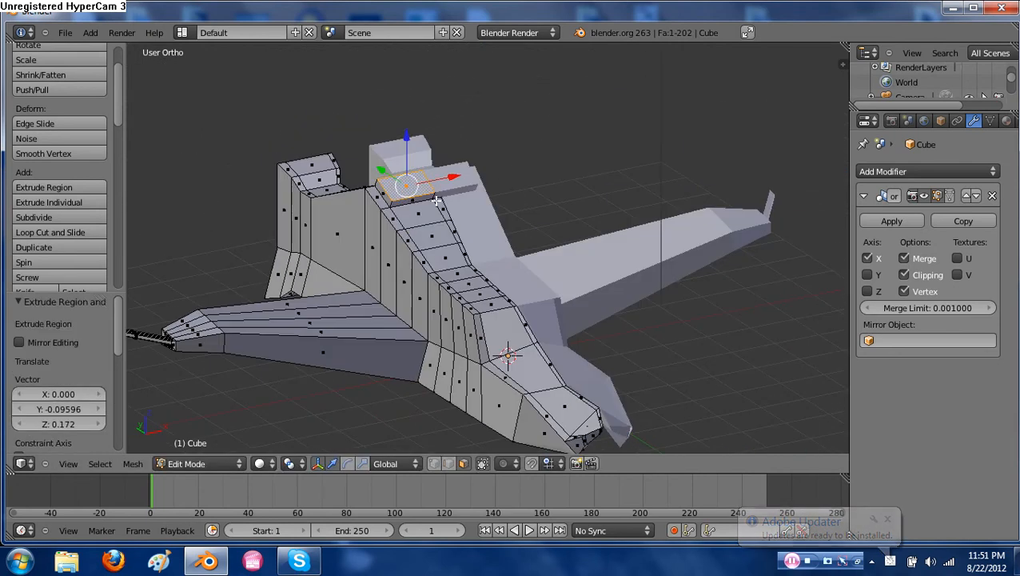
key("r")
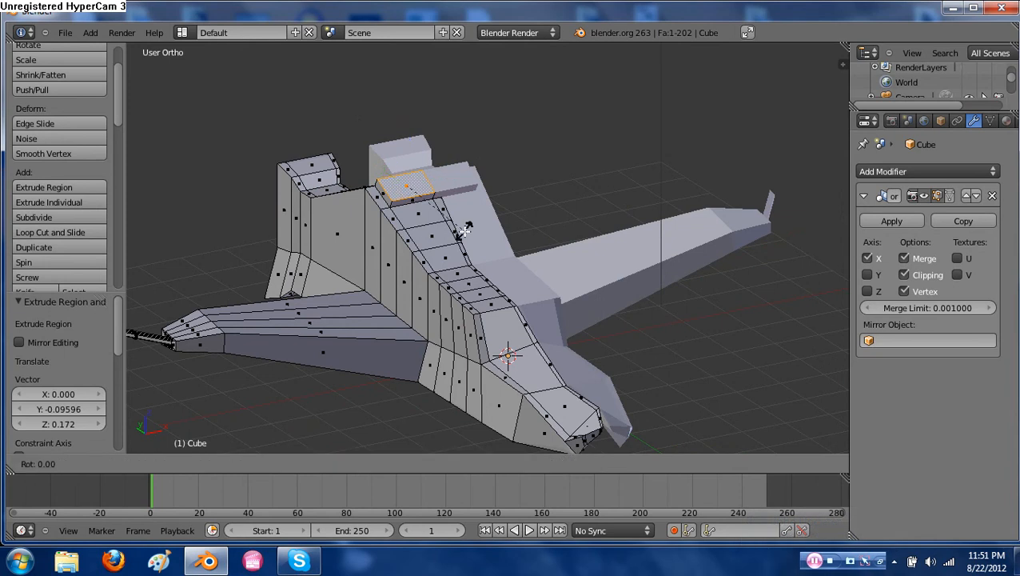
key("x")
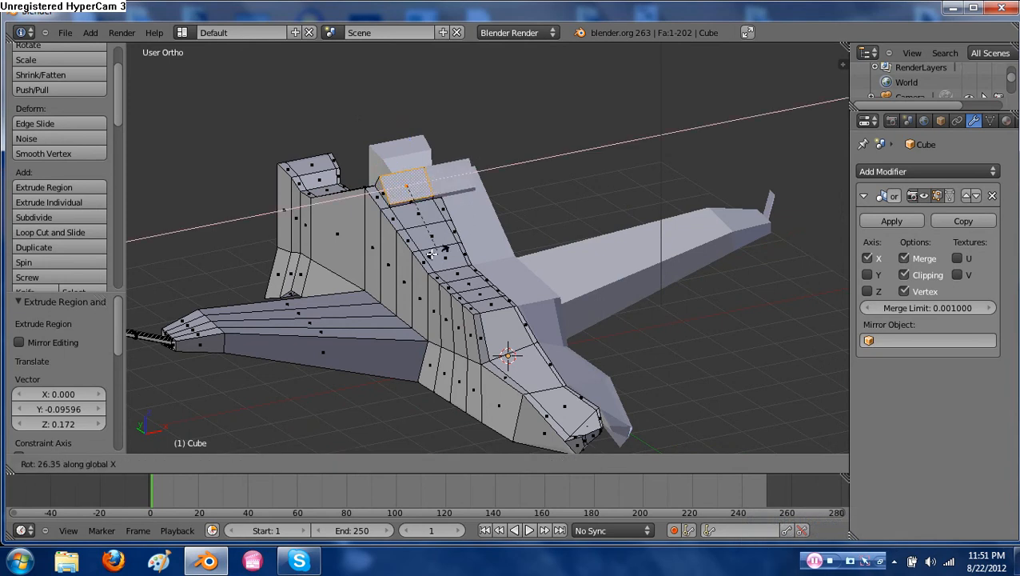
left_click(439, 250)
Select the large upper side face near the body's rear, extrude it in place and scale the new face down
middle_click_drag(455, 265, 438, 282)
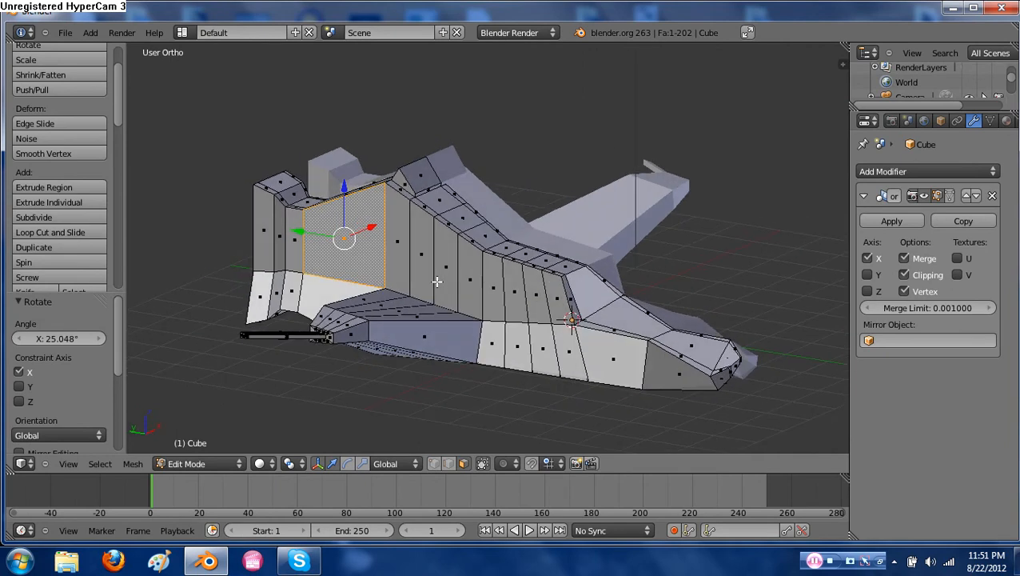
key("e")
right_click(437, 281)
key("s")
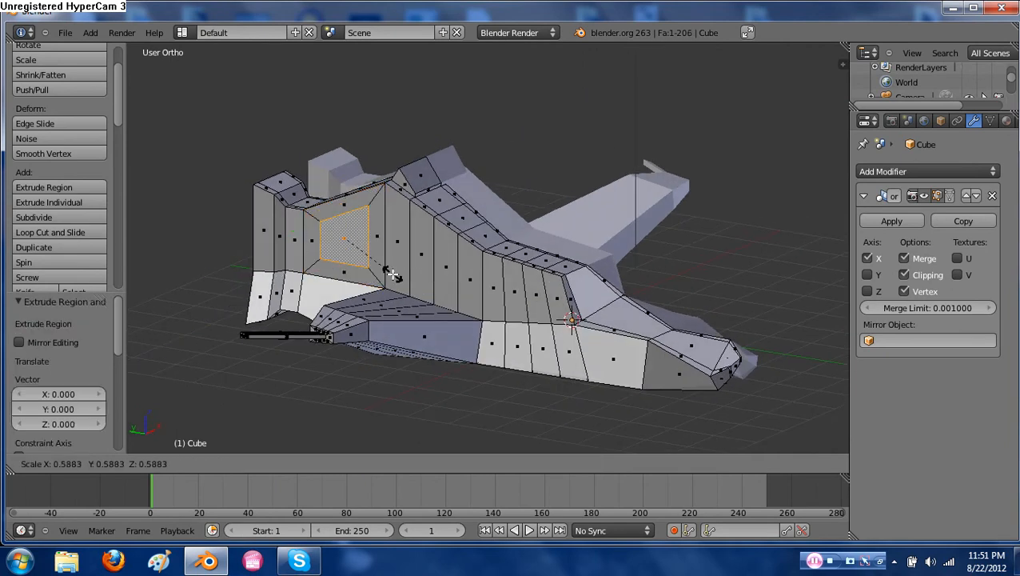
Scale the rear fuselage side's inset face to about 0.59 and extrude it about -0.156 along X
left_click(389, 276)
key("e")
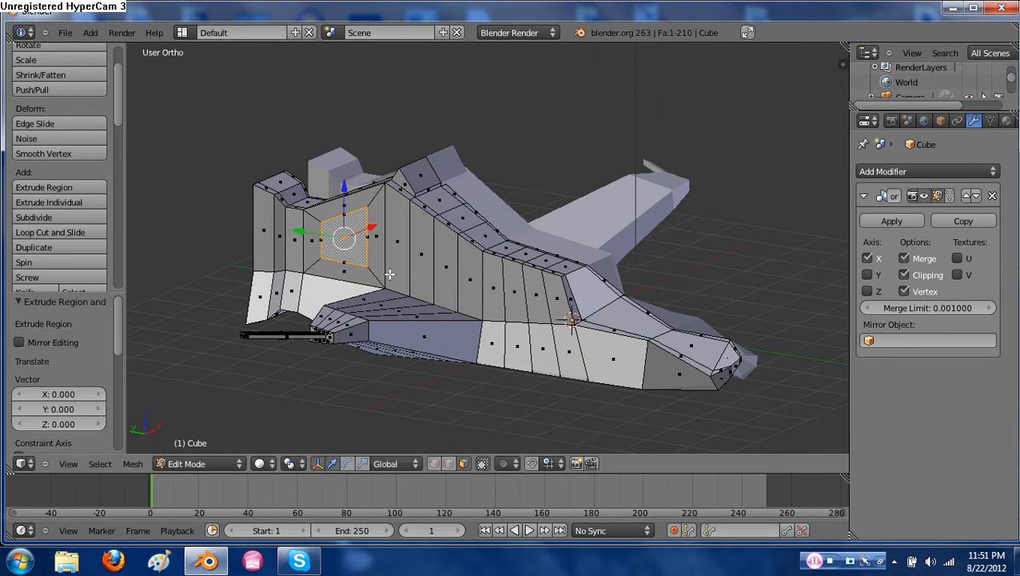
left_click(371, 229)
middle_click_drag(369, 233, 336, 311)
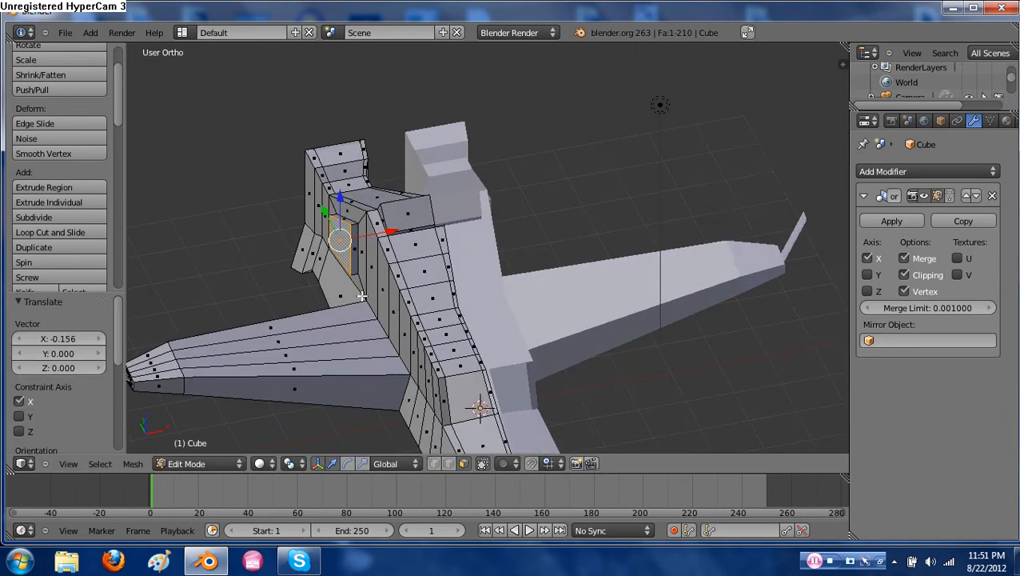
Rotate the extruded side face about 11.9 degrees around the Z axis
key("r")
key("z")
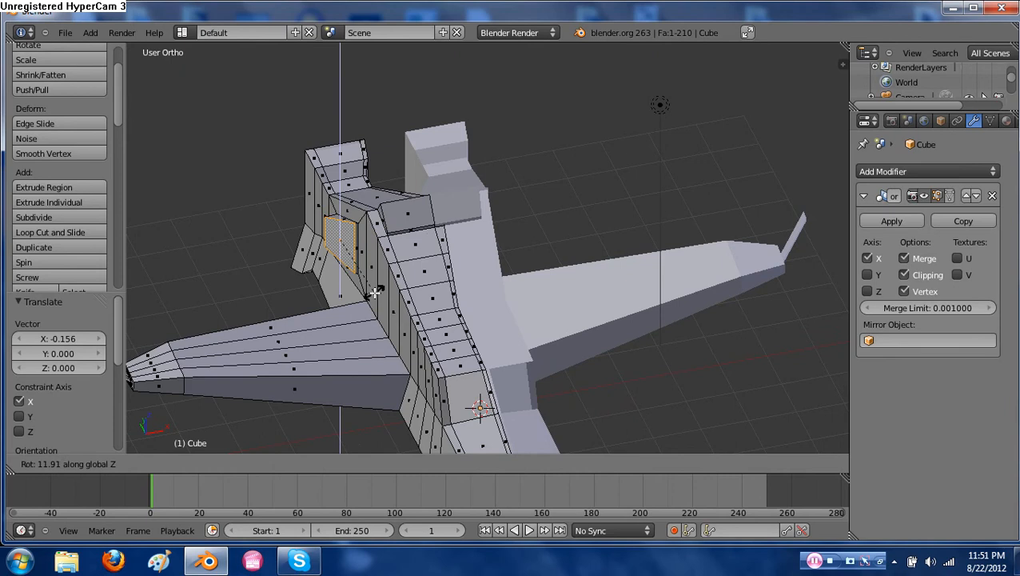
left_click(374, 292)
middle_click_drag(384, 302, 398, 302)
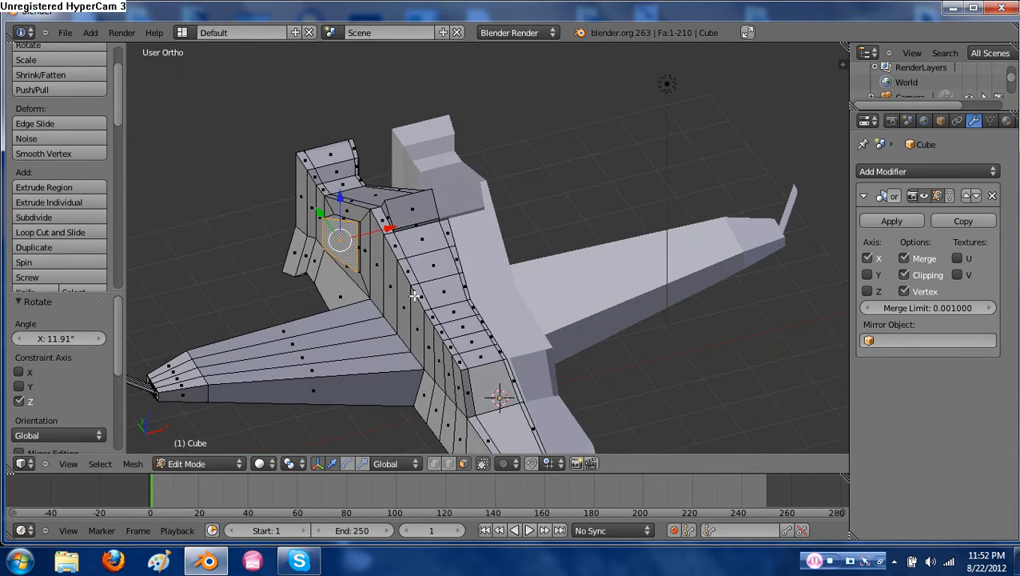
Inset the side face by extruding it in place and scaling it to about 0.678
key("e")
key("Escape")
key("s")
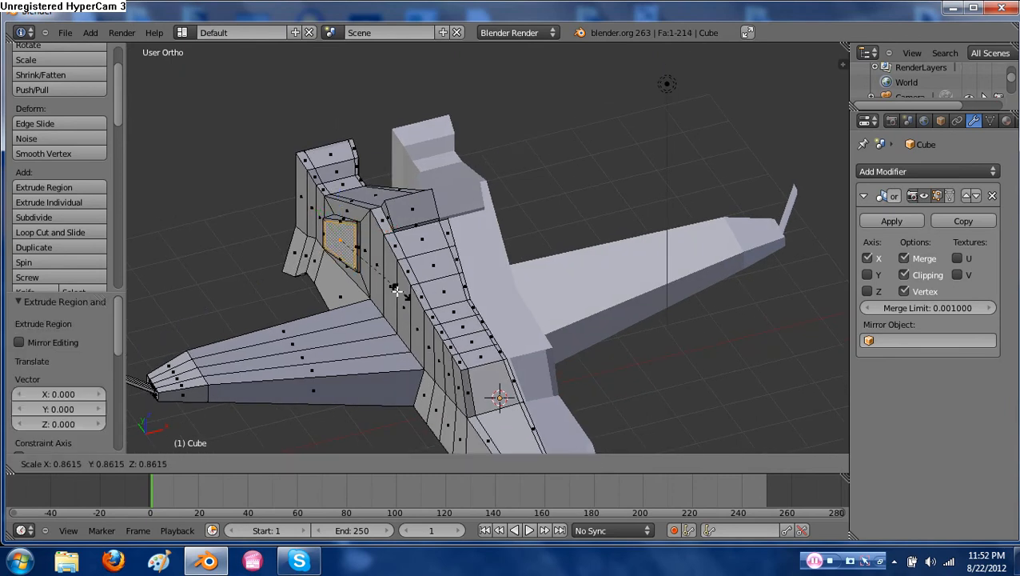
left_click(382, 286)
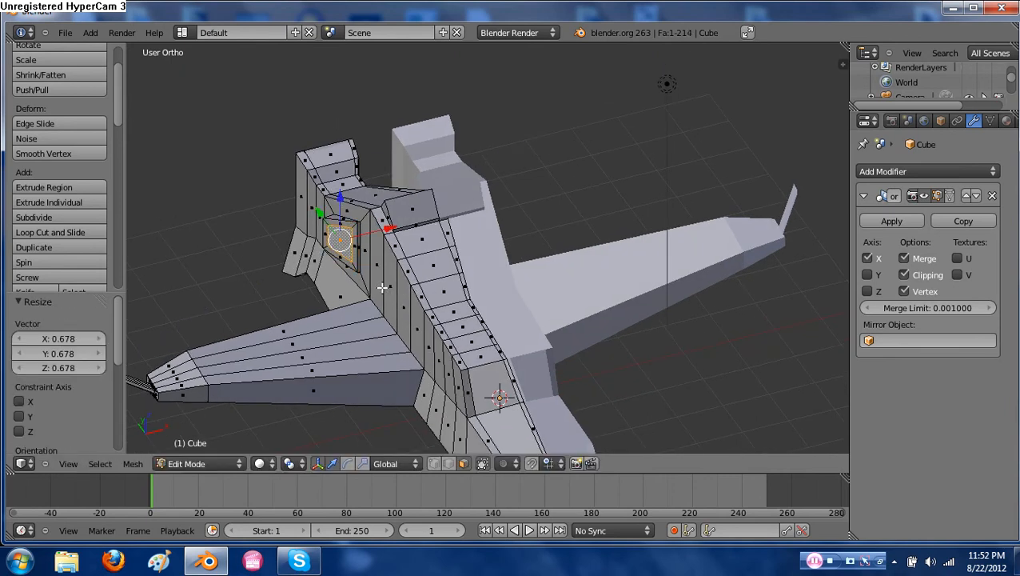
Rotate the inner inset face about -12.65 degrees around the Z axis
key("r")
key("z")
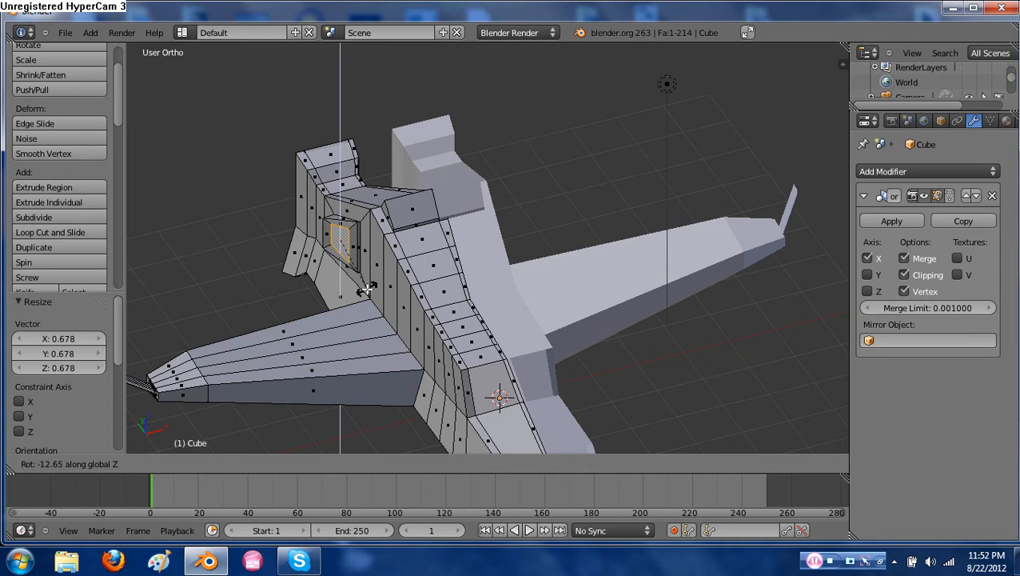
left_click(366, 290)
Shift the inner face about 0.015 along X and extrude it inward about 0.093 to form a recess
key("g")
key("x")
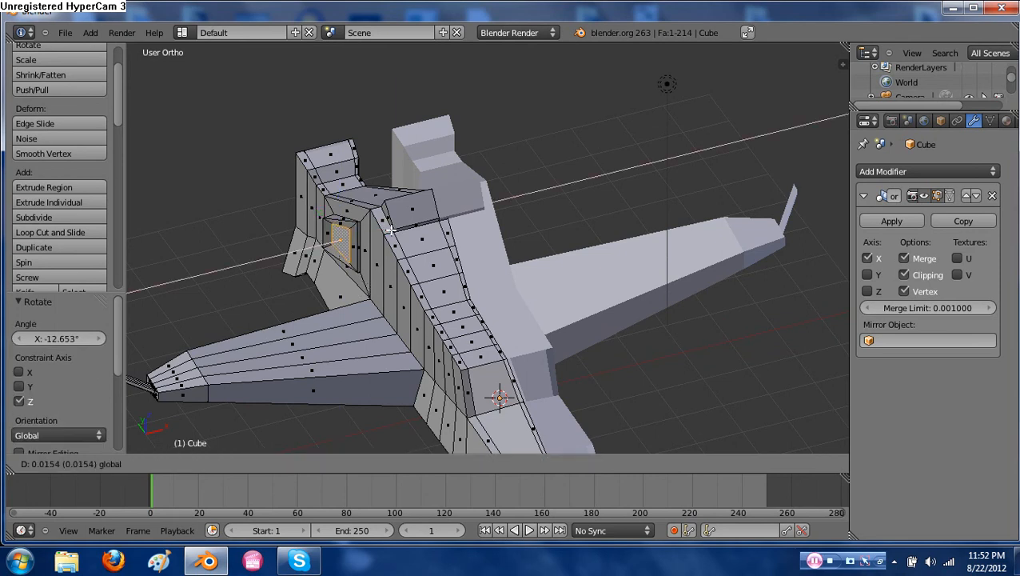
left_click(392, 230)
key("e")
left_click(395, 238)
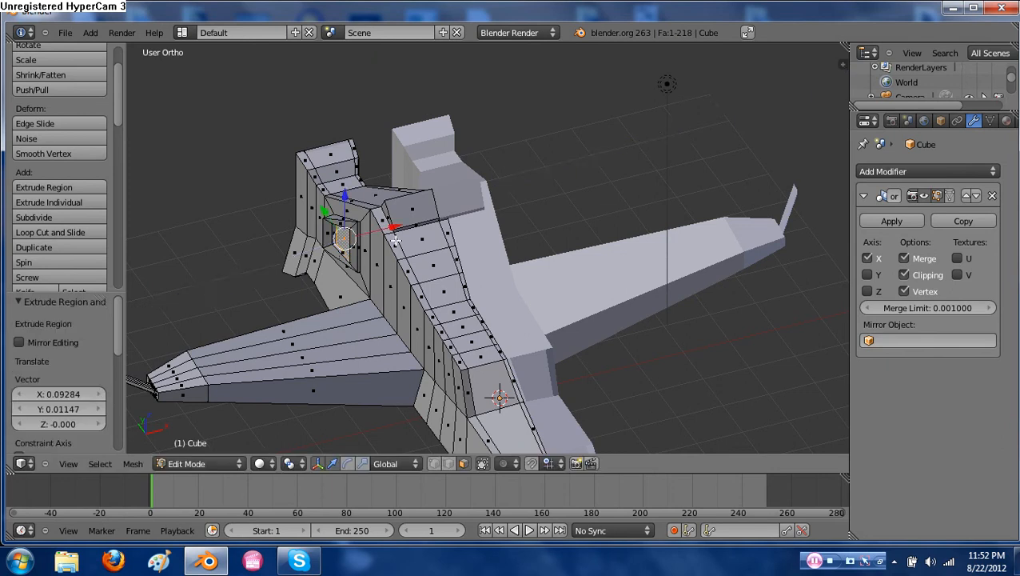
Select the long sloped face on the rear underside of the fuselage and extrude it in place with no offset
middle_click_drag(395, 238, 604, 265)
key("Tab")
key("Tab")
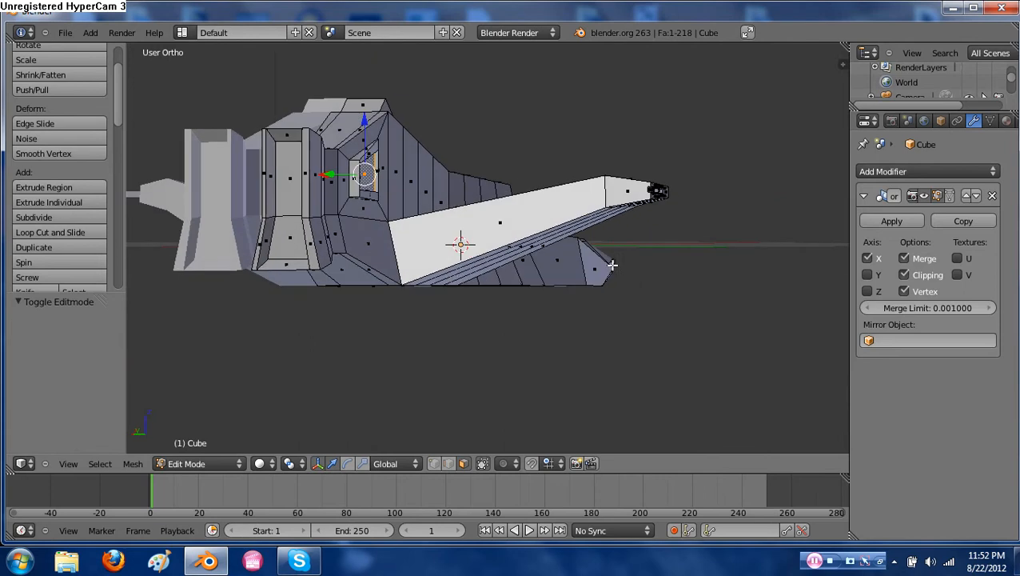
middle_click_drag(453, 298, 483, 238)
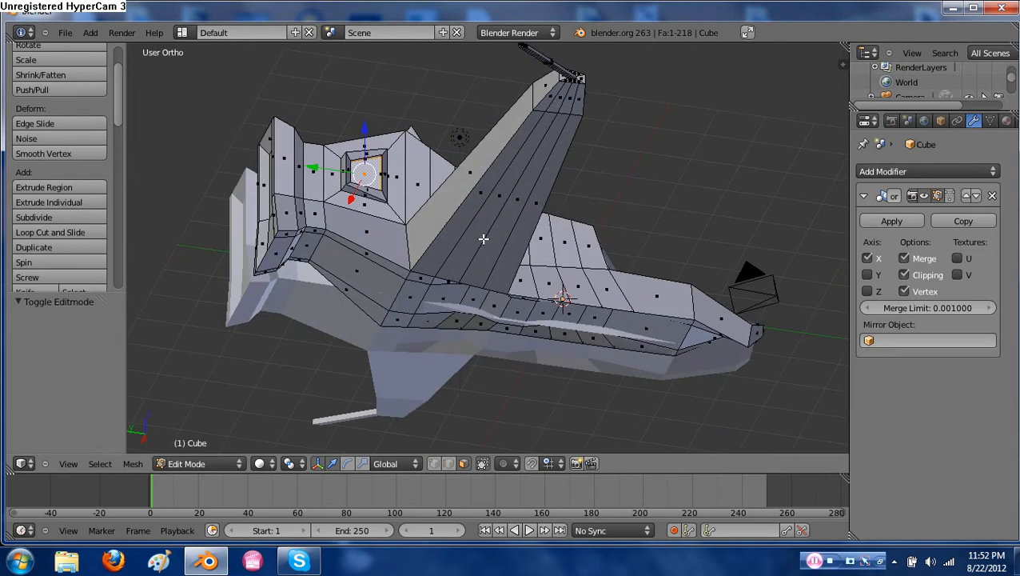
right_click(340, 269)
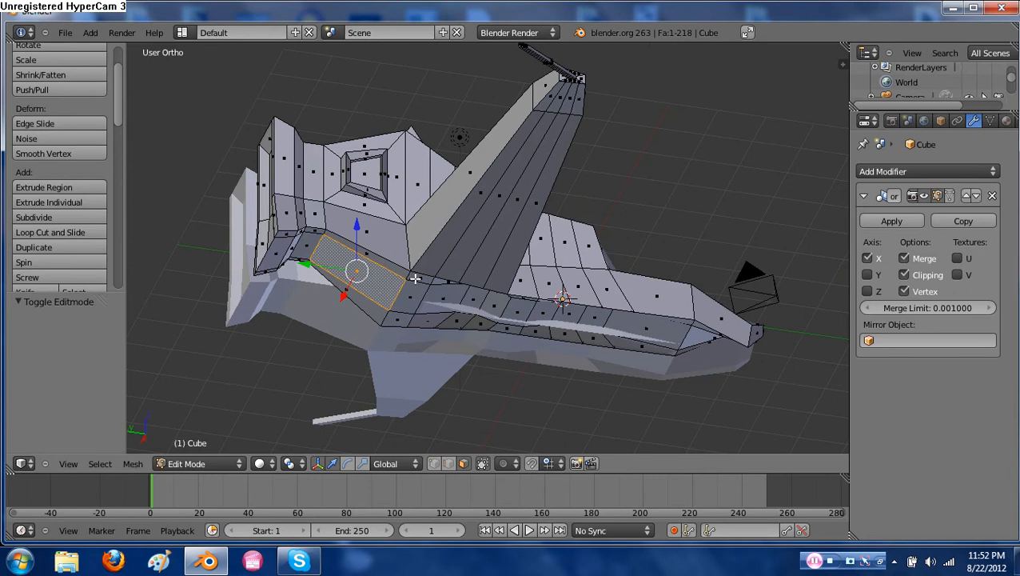
middle_click_drag(415, 278, 396, 309)
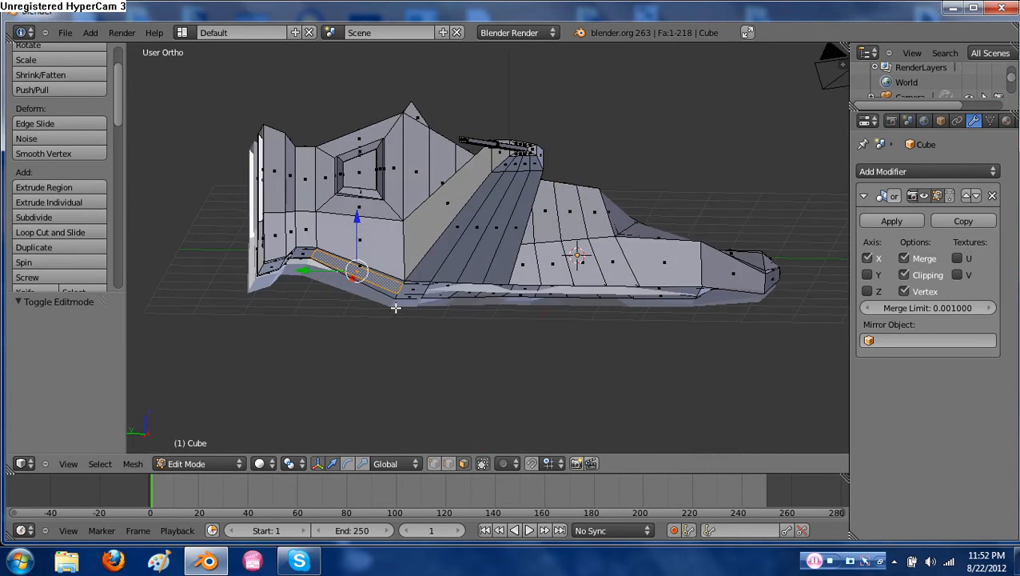
key("e")
right_click(395, 307)
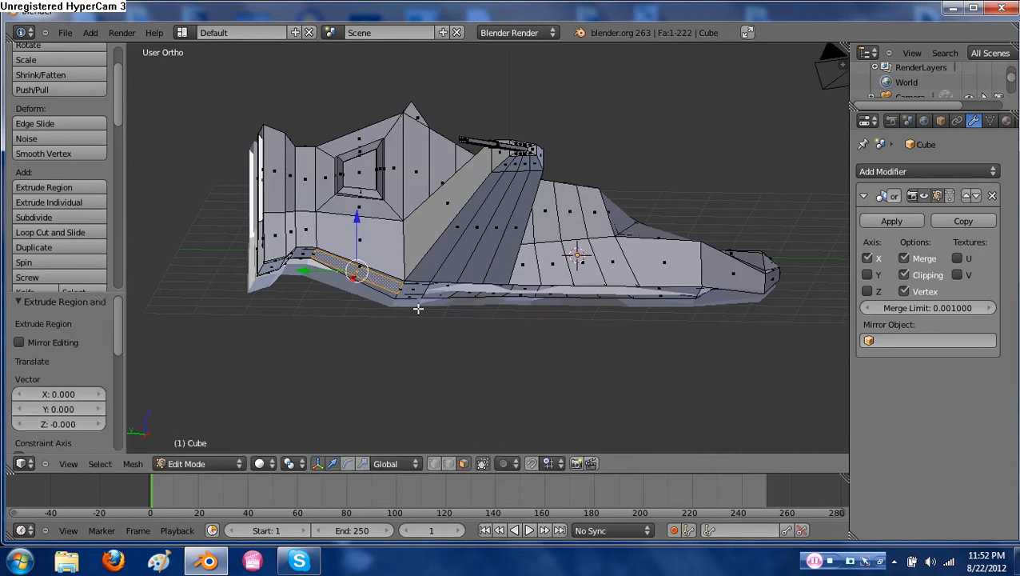
Try rotating the extruded underside face 20 degrees around X, and undo the rotation
key("r")
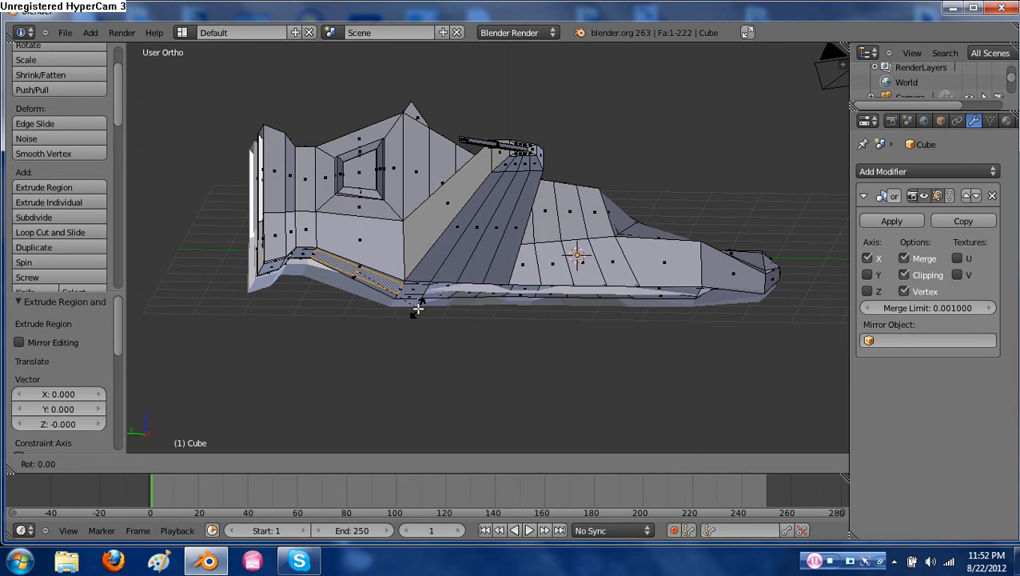
type("x")
type("0")
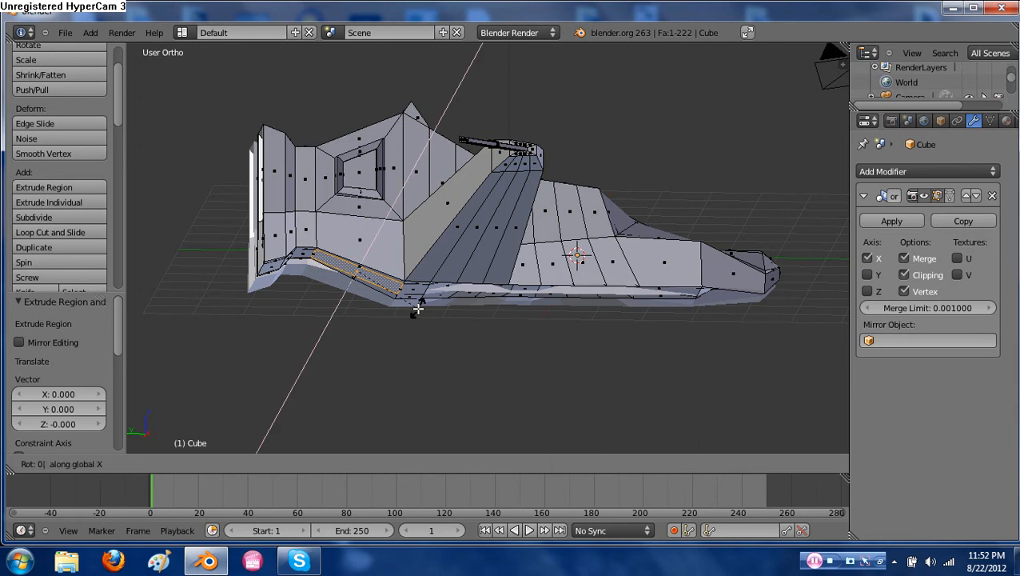
type("20")
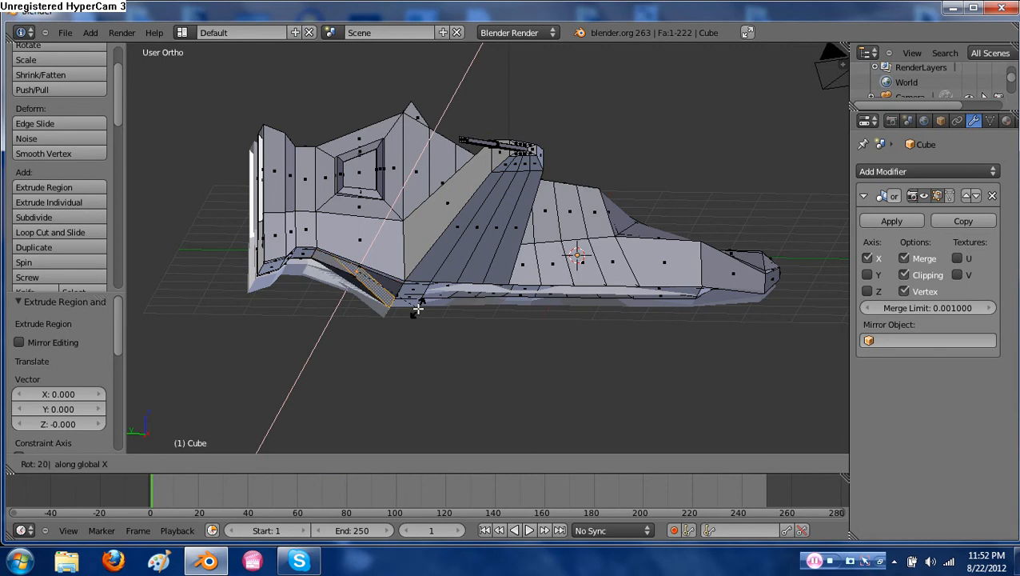
key("Return")
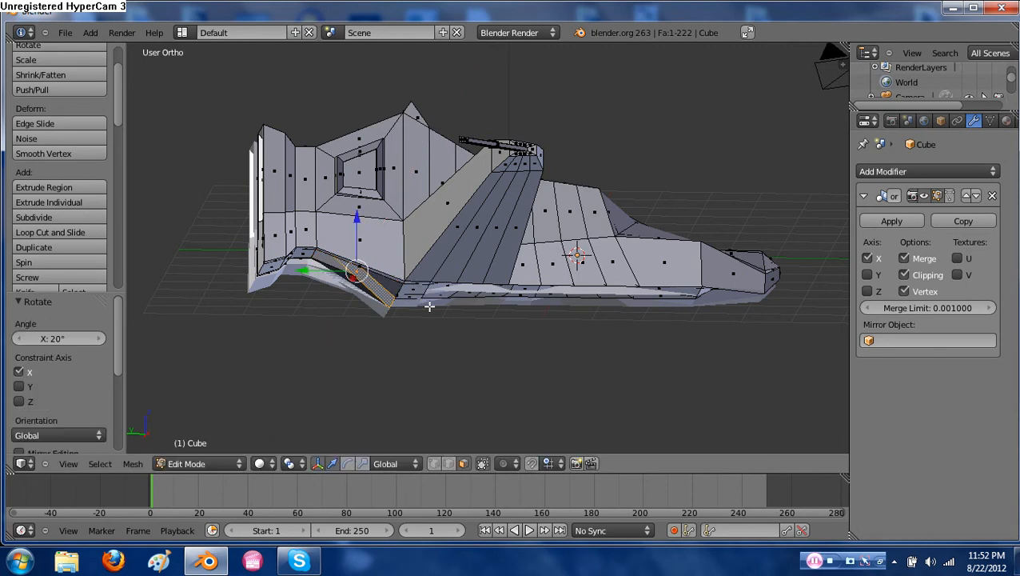
key("ctrl+z")
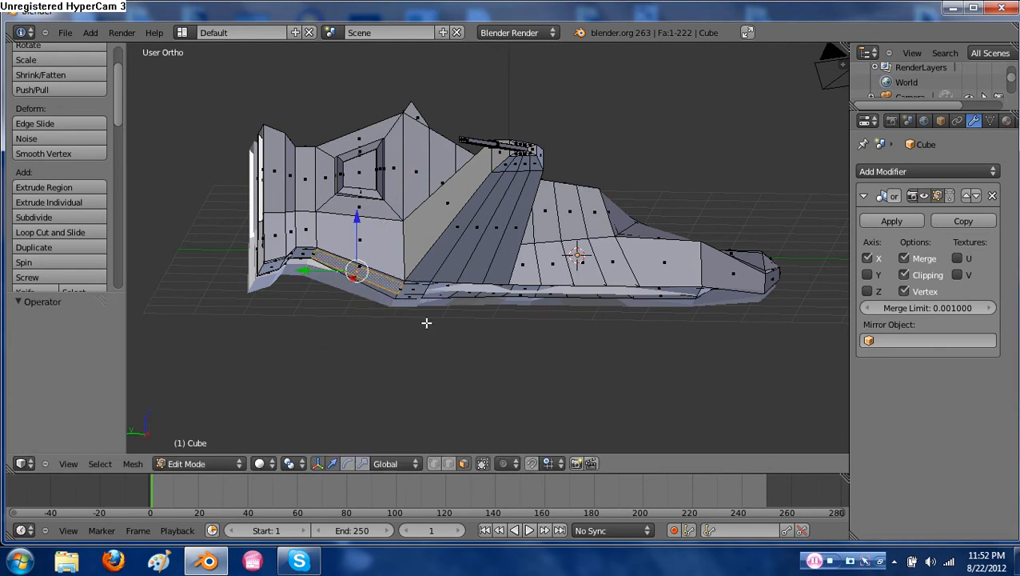
Rotate the extruded underside face about -27.2 degrees and lower it about 0.425 along Z
key("r")
key("x")
left_click(412, 279)
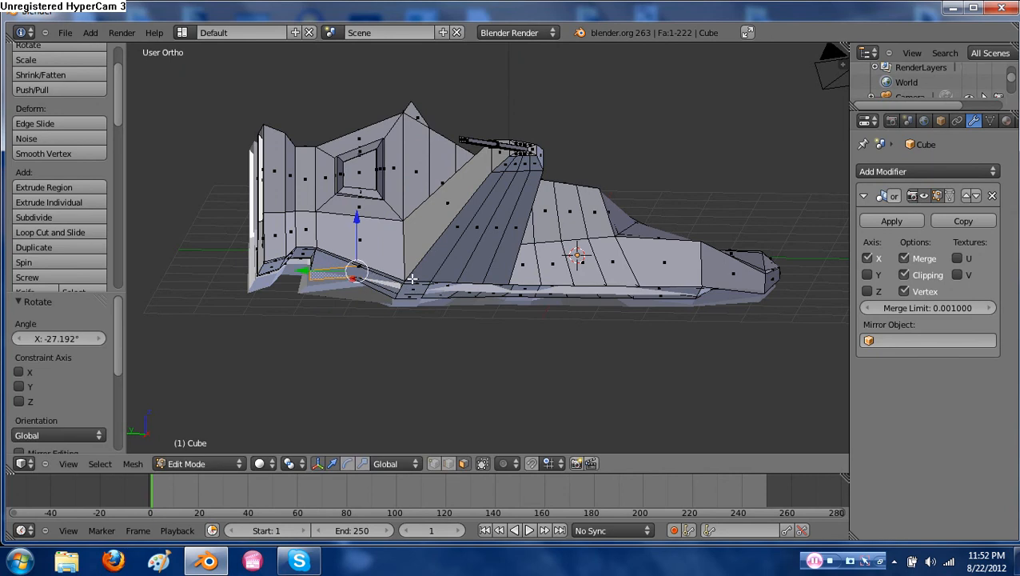
key("g")
key("z")
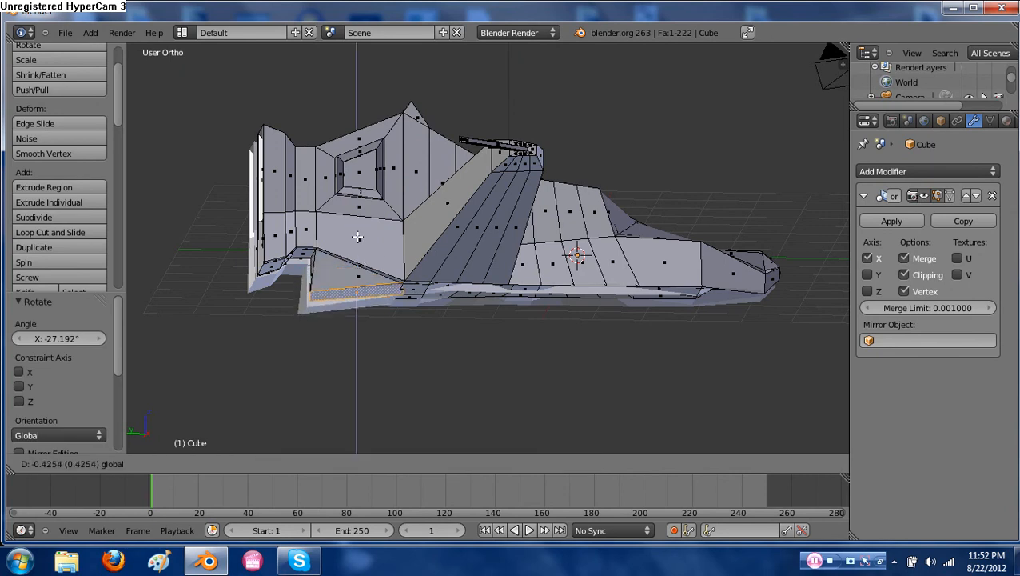
left_click(365, 255)
Tilt the lowered underside face about 21.6 degrees around the Y axis
middle_click_drag(365, 254, 603, 367)
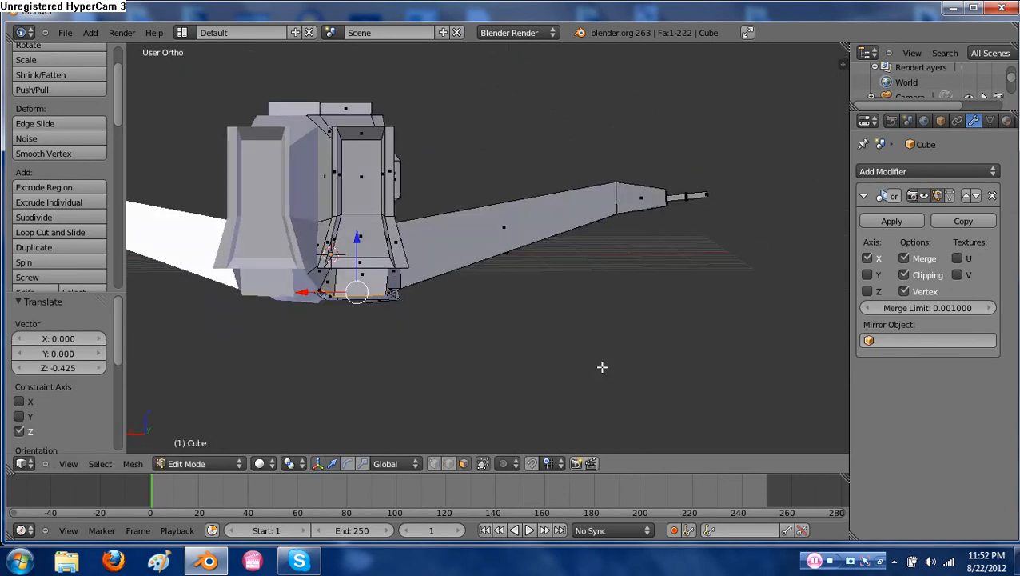
key("r")
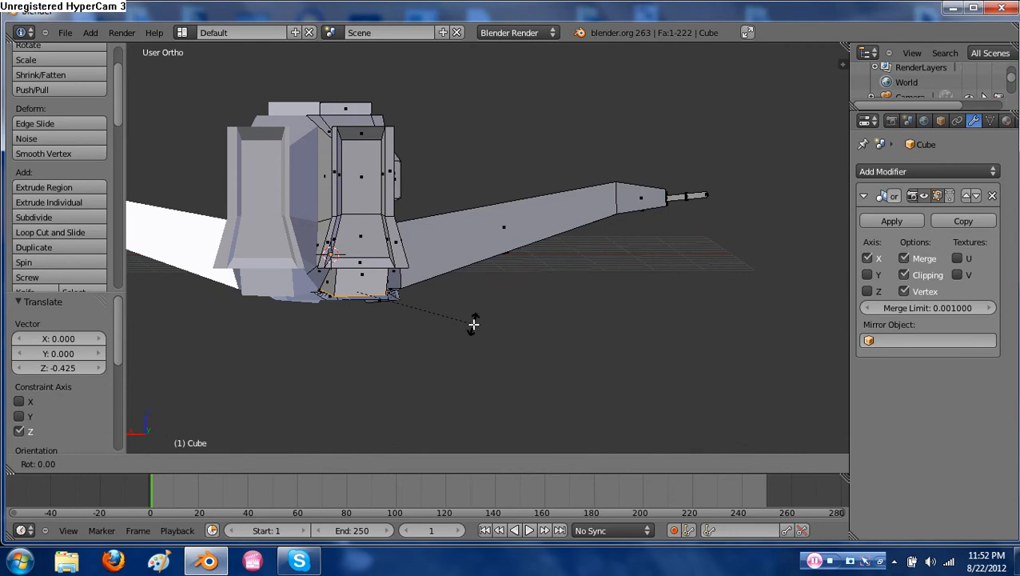
key("y")
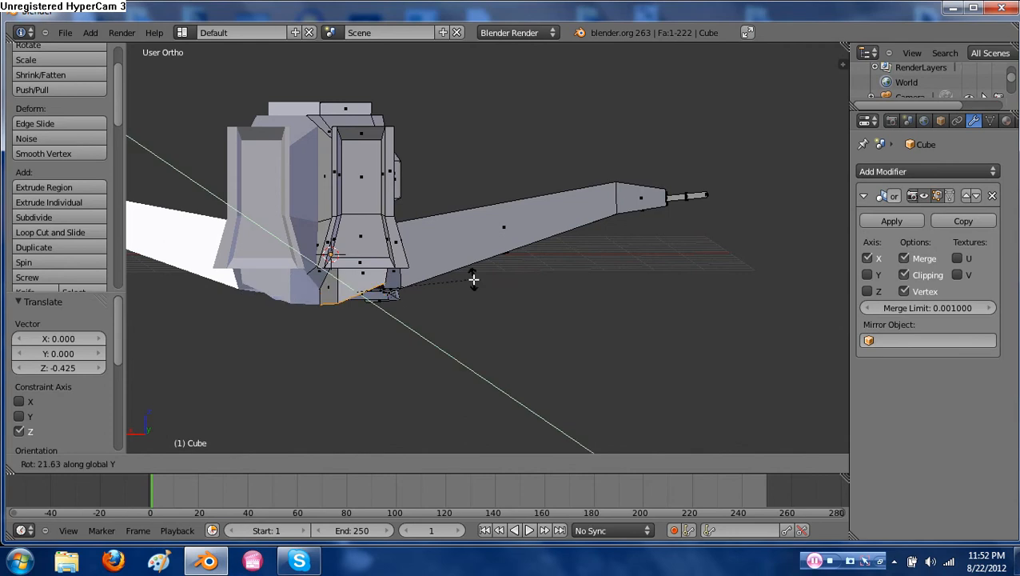
left_click(474, 279)
middle_click_drag(524, 351, 486, 309)
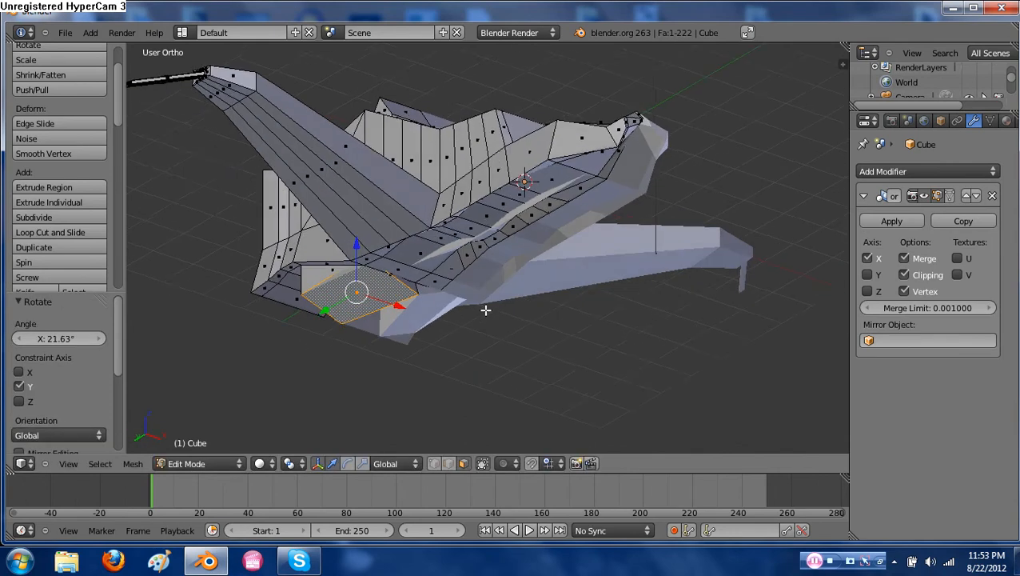
Leave Edit Mode and examine the whole aircraft's shape from the front and both sides
key("Tab")
middle_click_drag(513, 360, 512, 331)
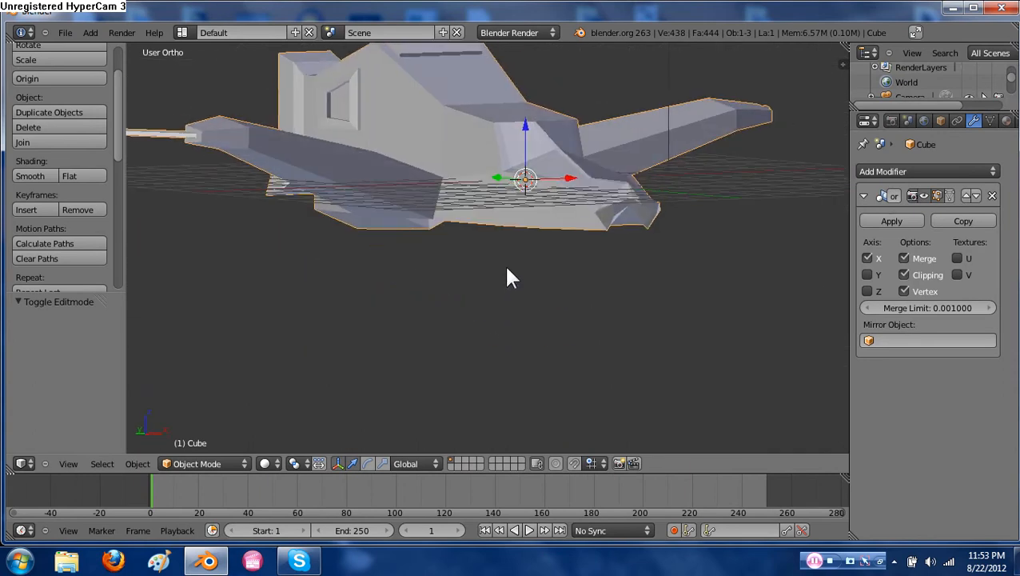
middle_click_drag(512, 278, 519, 227)
scroll(504, 294, "down", 2)
scroll(518, 293, "up", 2)
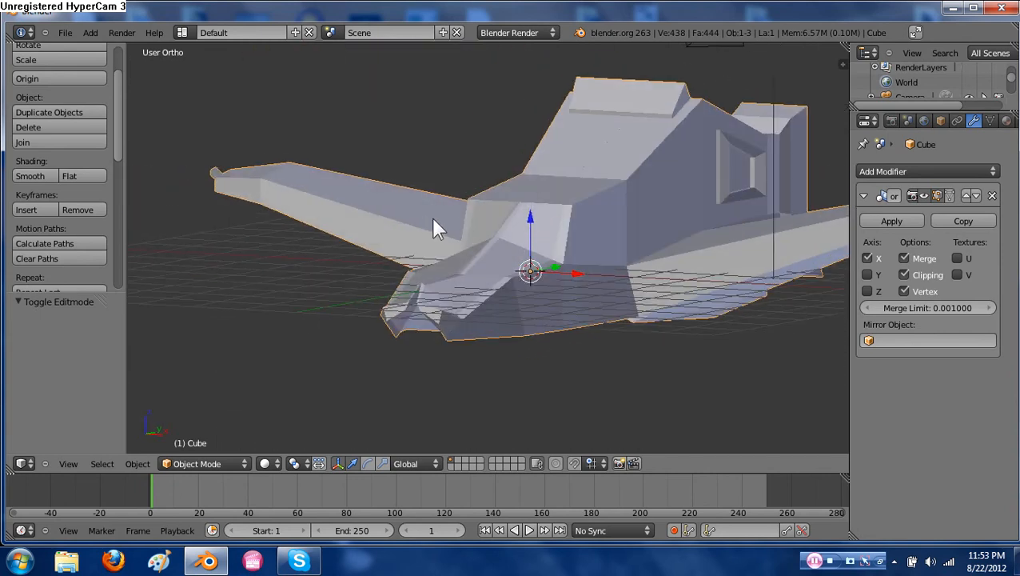
middle_click_drag(433, 228, 557, 237)
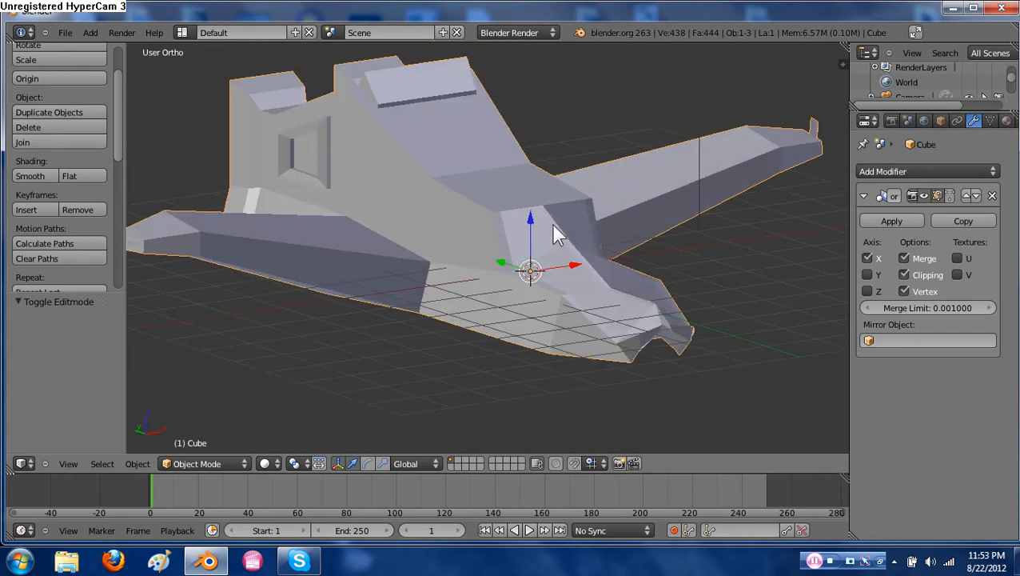
Return to Edit Mode and add a centred lengthwise loop cut along the upper fuselage side
key("Tab")
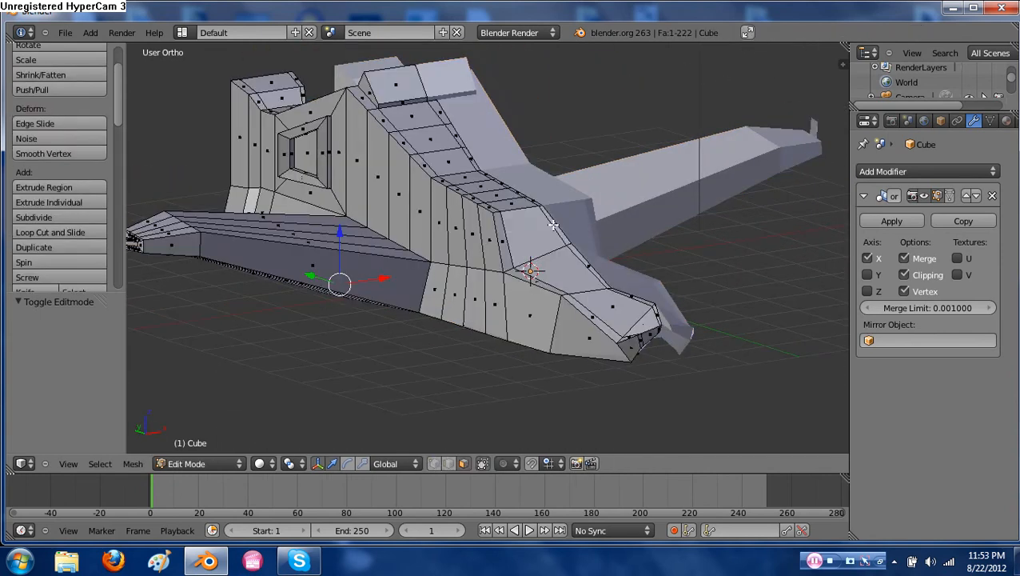
key("ctrl+r")
left_click(442, 222)
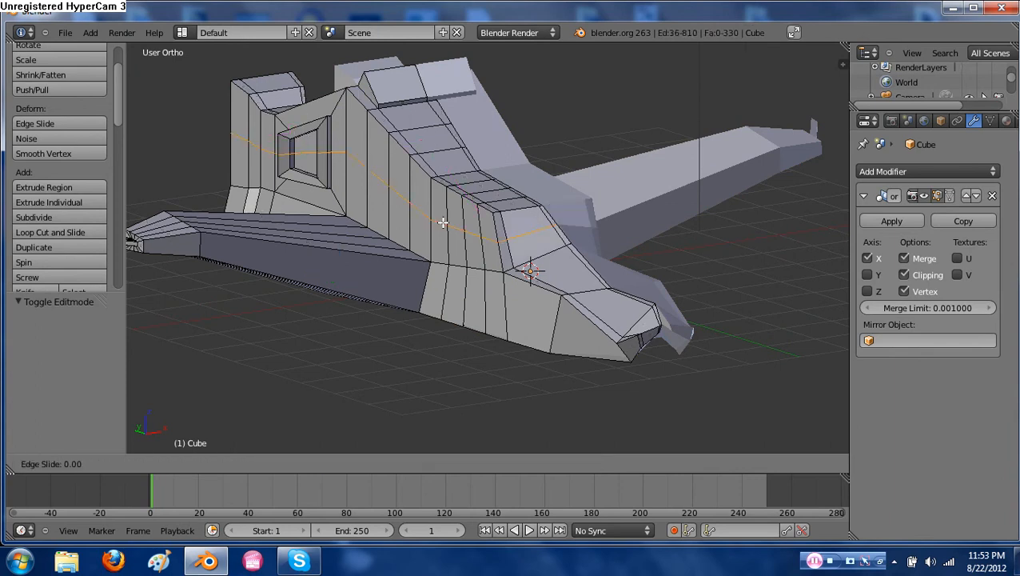
left_click(442, 223)
In vertex select mode, select four neighbouring mid-fuselage vertices on the new side loop and move them about -0.228 along X
key("ctrl+Tab")
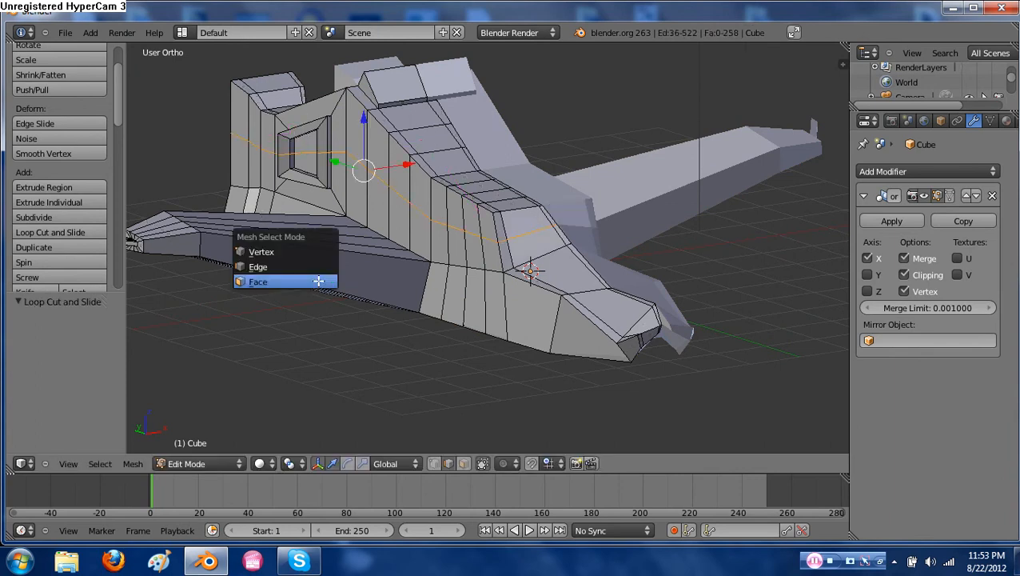
left_click(284, 251)
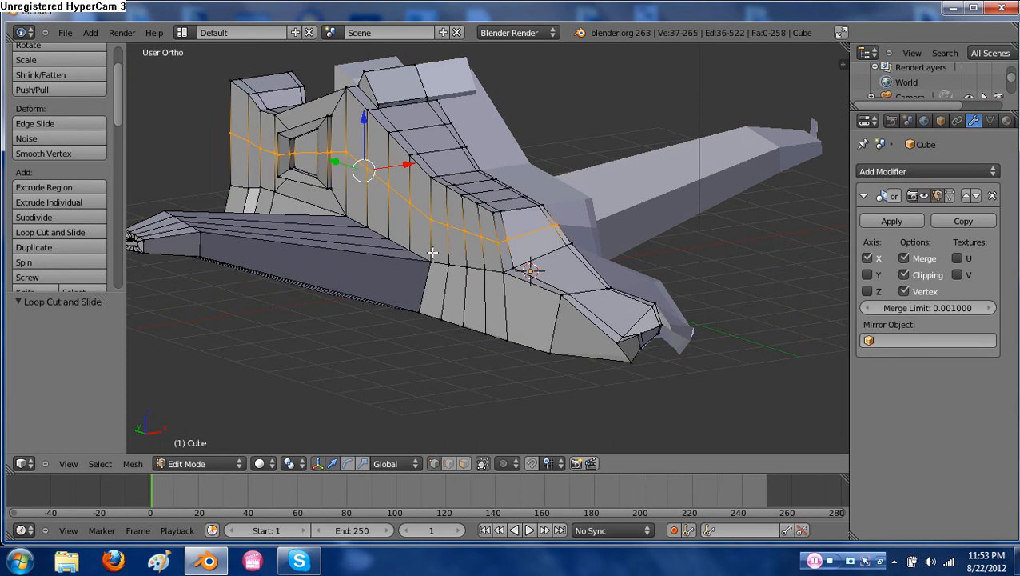
right_click(464, 230)
right_click(432, 218, "shift")
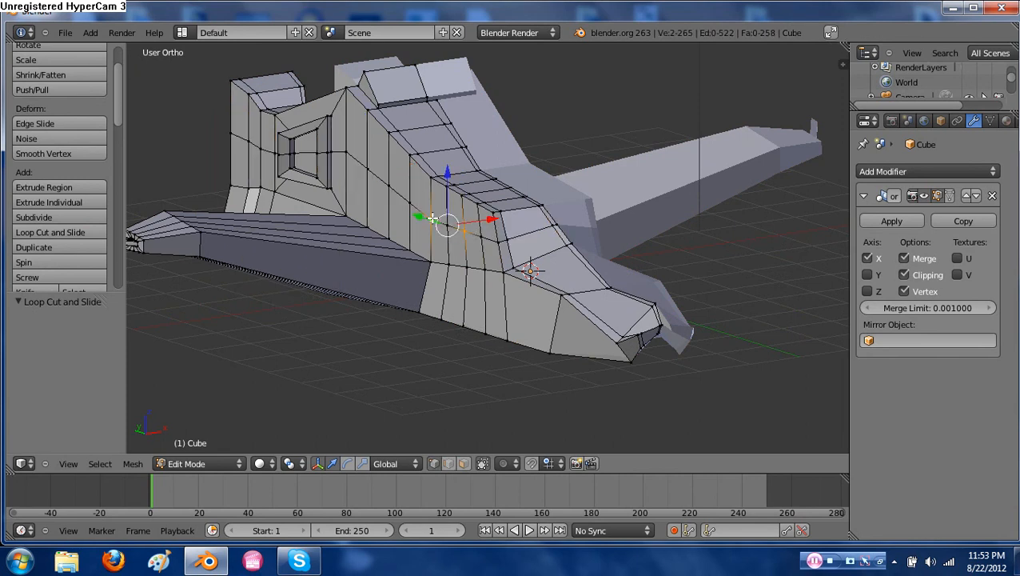
right_click(449, 225, "shift")
right_click(410, 202, "shift")
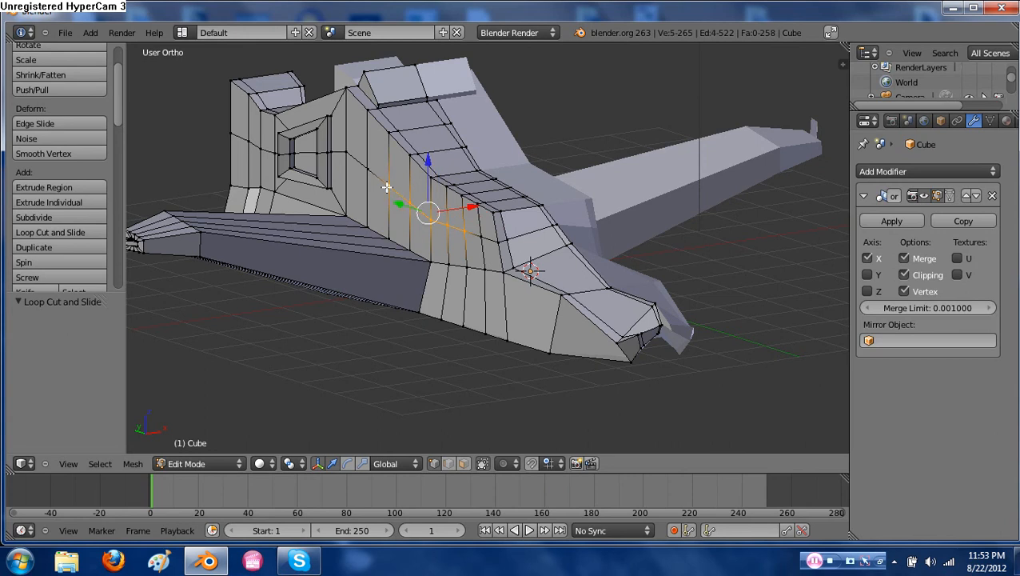
middle_click_drag(391, 186, 428, 231)
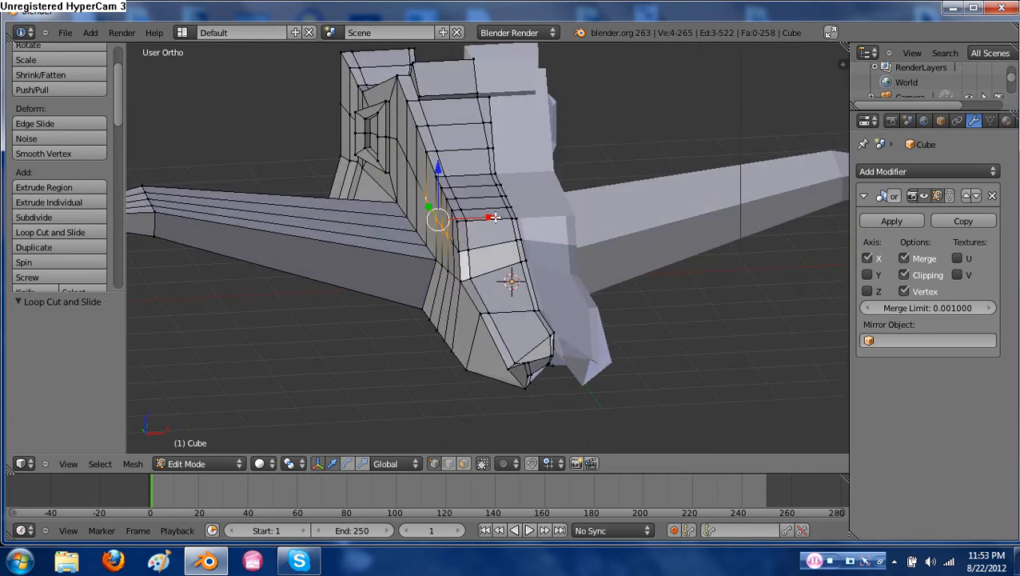
left_click_drag(496, 216, 482, 217)
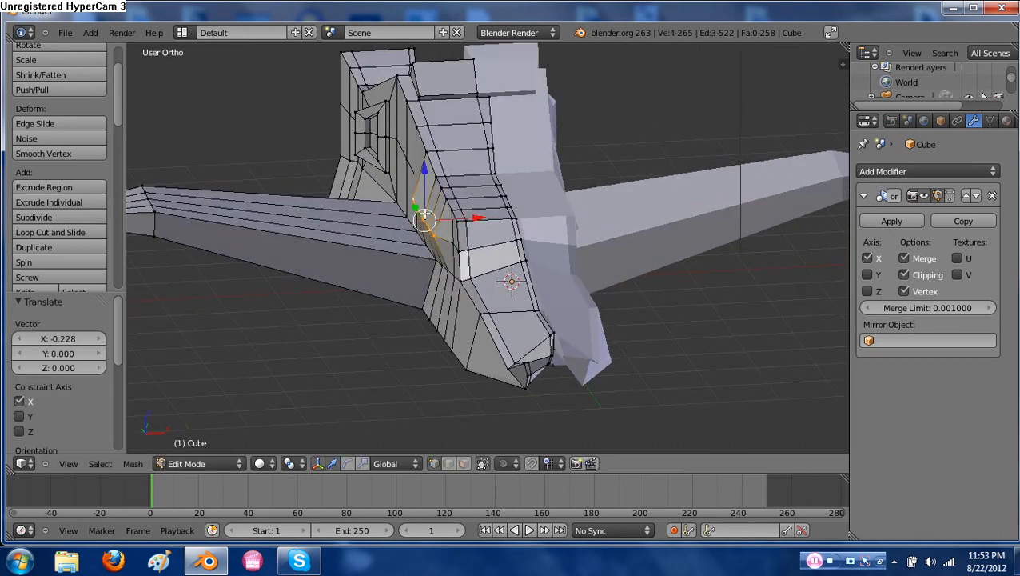
Move the single side-loop vertex just behind the shifted group about -0.133 along X
middle_click_drag(425, 216, 402, 174)
right_click(393, 152)
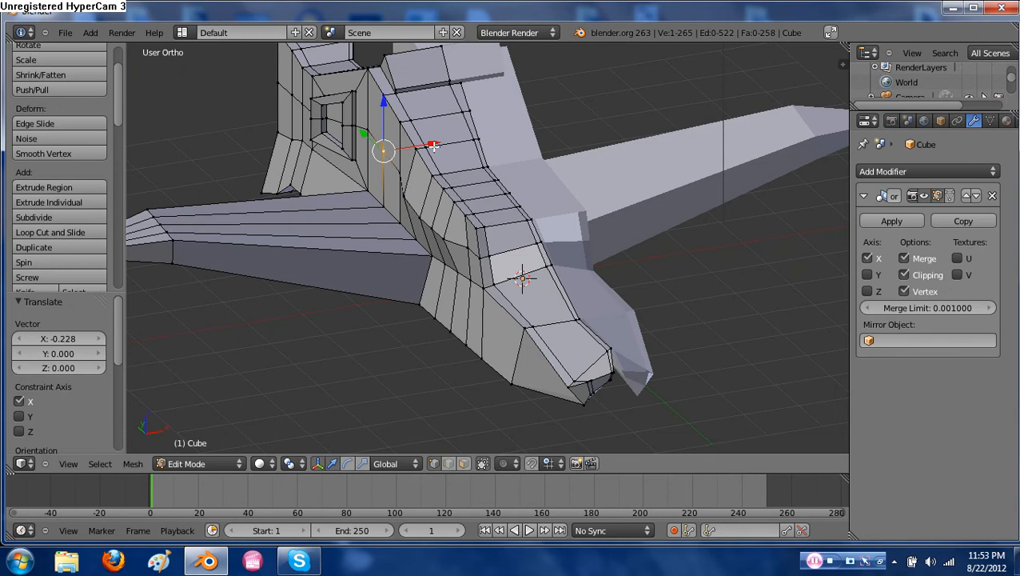
left_click_drag(433, 147, 426, 146)
mouse_move(495, 282)
middle_mouse_down()
mouse_move(503, 227)
mouse_move(432, 267)
mouse_move(392, 276)
mouse_move(505, 269)
middle_mouse_up()
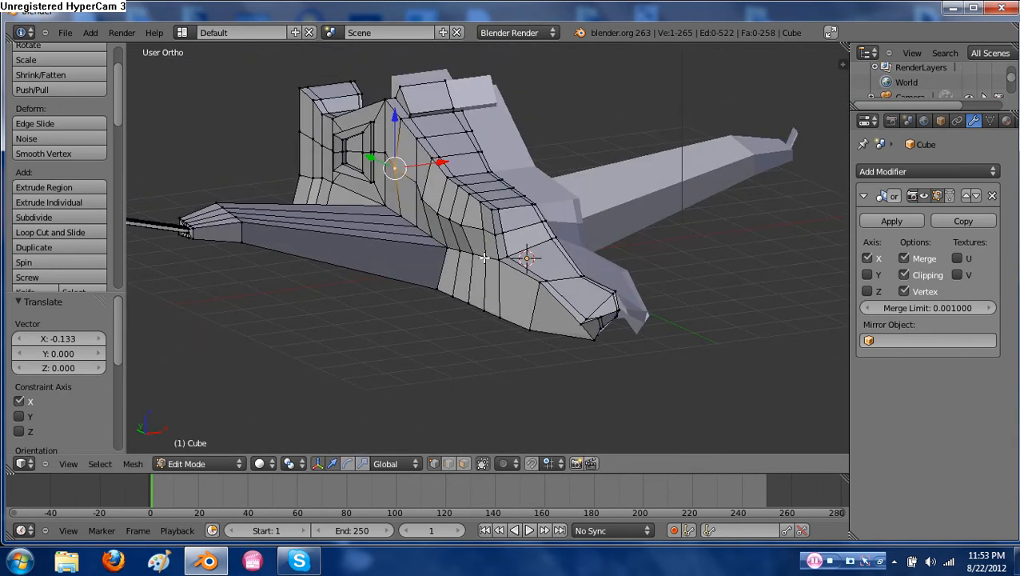
scroll(484, 257, "down", 1)
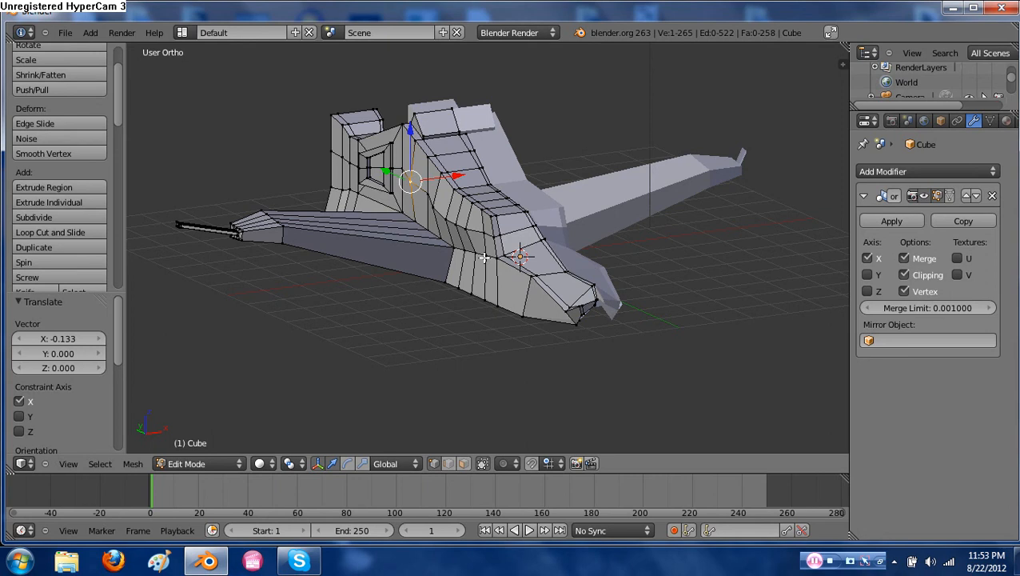
Add two evenly spaced loop cuts across the inner section of the wing
middle_click_drag(367, 302, 446, 386)
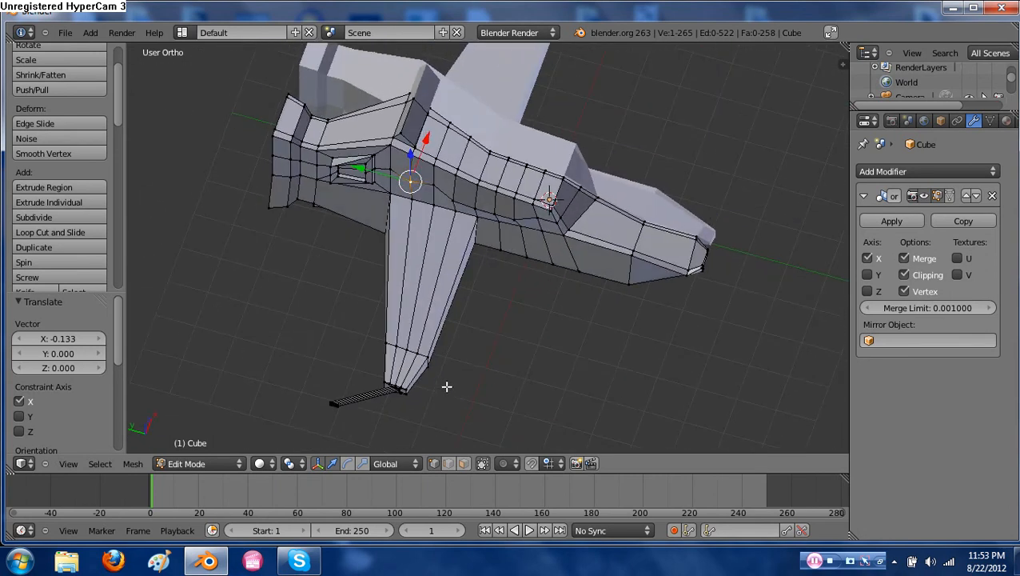
key("ctrl+r")
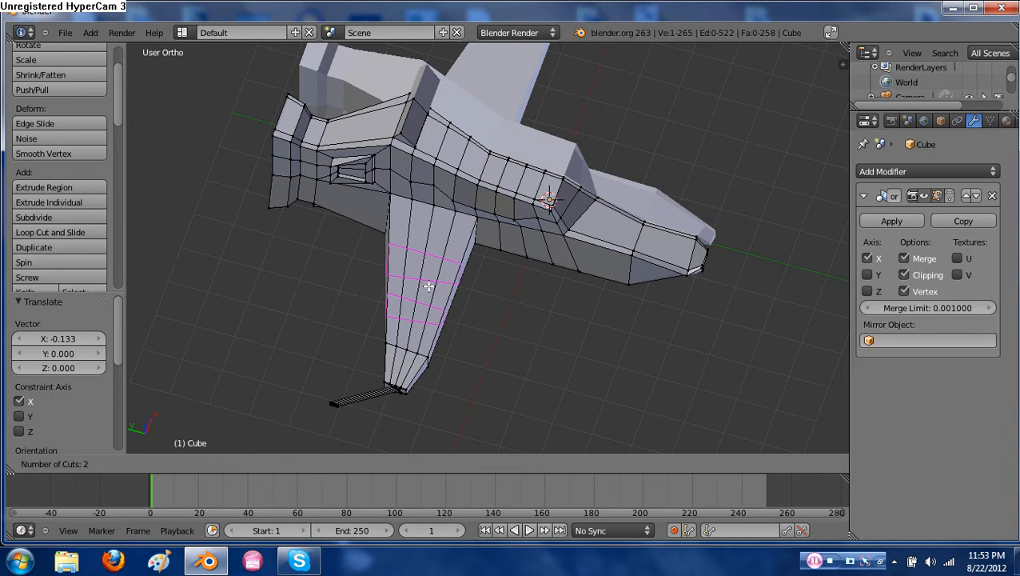
left_click(429, 286)
right_click(429, 286)
middle_click_drag(429, 286, 490, 302)
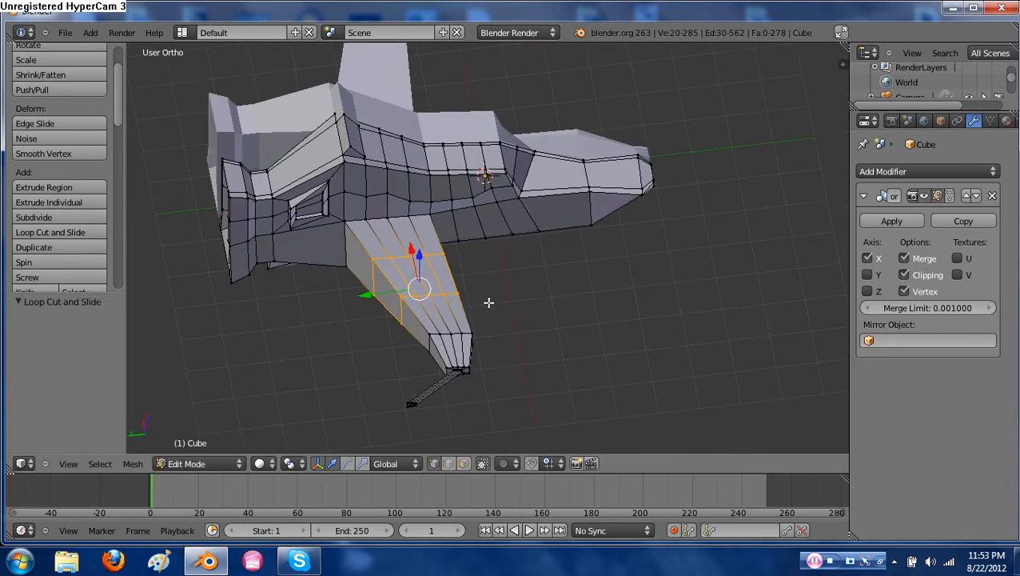
Add two more evenly spaced loop cuts between the new wing loops
key("ctrl+r")
scroll(424, 286, "up", 1)
left_click(422, 286)
right_click(421, 286)
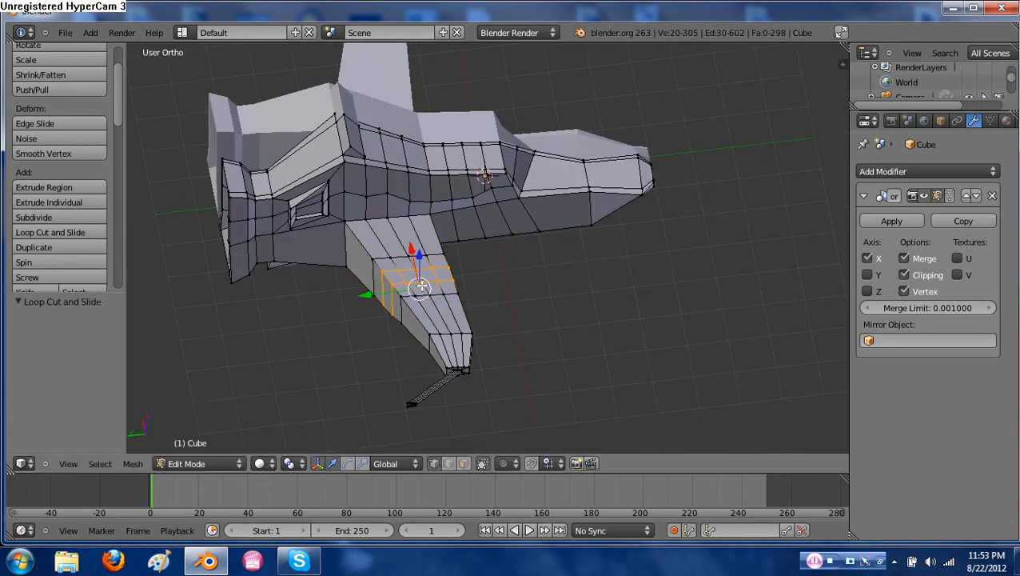
In face select mode, select the small rear upper face between the wing loops and lower it about 0.334 along Z
right_click(394, 280)
key("ctrl+Tab")
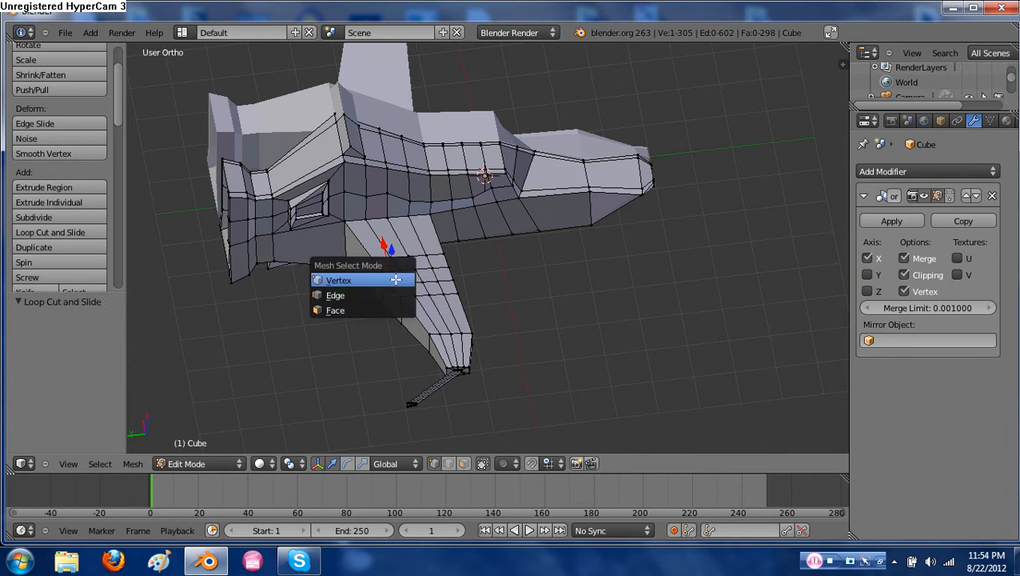
left_click(389, 309)
right_click(395, 279)
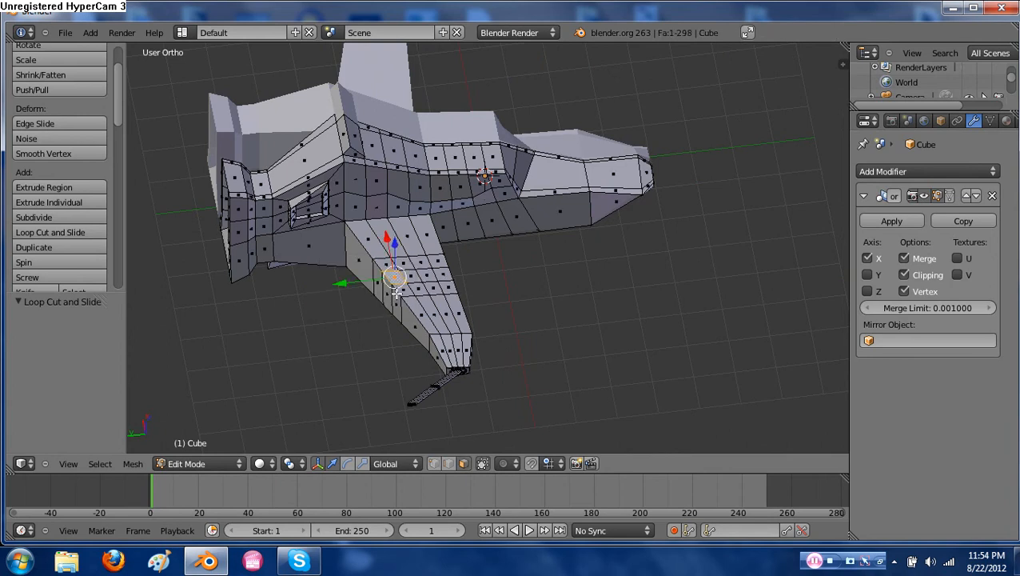
left_click_drag(394, 244, 394, 259)
middle_click_drag(406, 354, 387, 339)
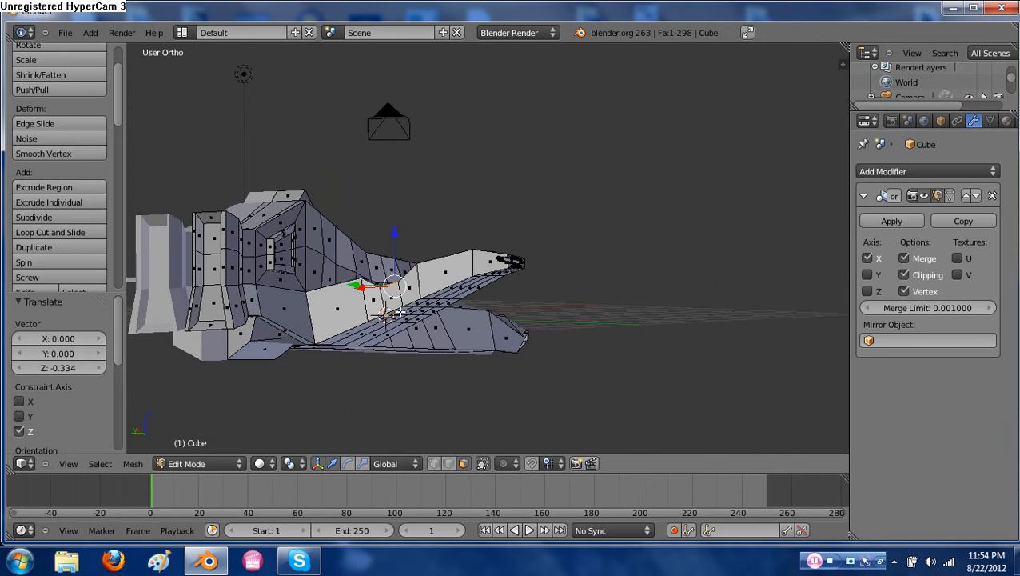
Raise the matching rear face on the wing's underside about 0.324 along Z
right_click(400, 313)
left_click_drag(400, 258, 398, 243)
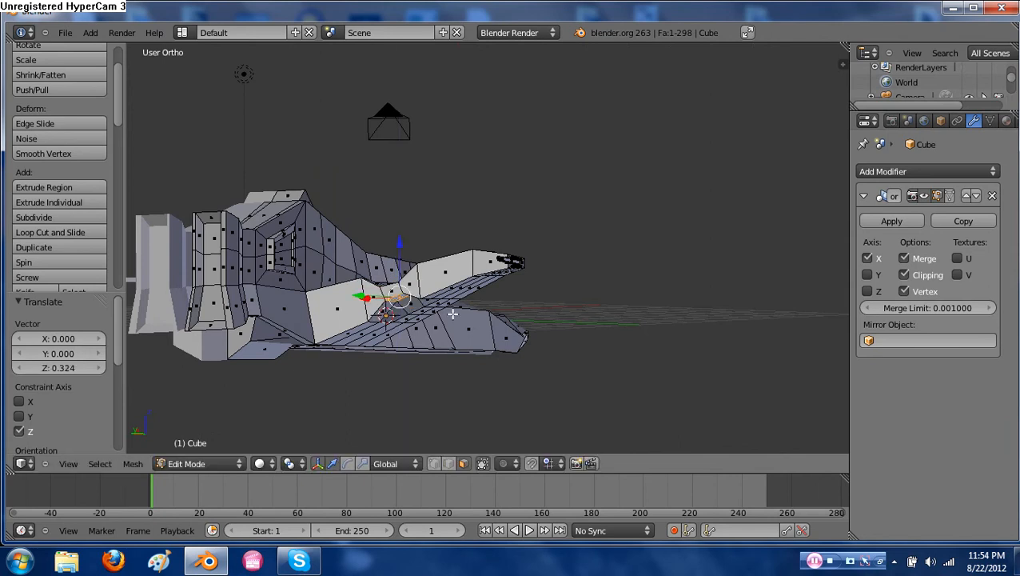
middle_click_drag(398, 244, 505, 321)
Leave Edit Mode and apply smooth shading to the spacecraft, comparing it with flat shading
key("Tab")
middle_click_drag(571, 352, 496, 358)
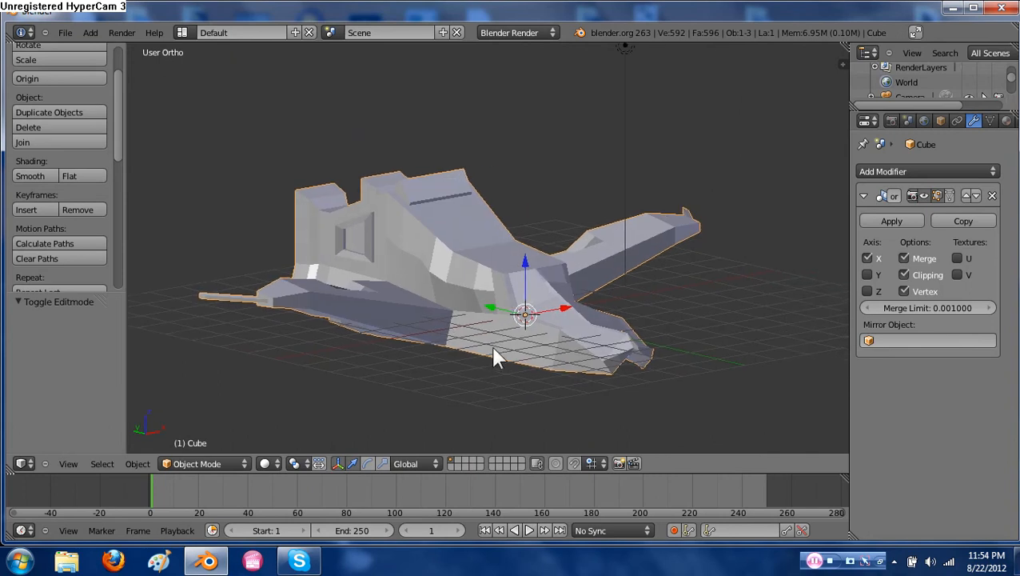
left_click(48, 176)
mouse_move(337, 330)
middle_mouse_down()
mouse_move(431, 341)
mouse_move(337, 276)
mouse_move(507, 309)
mouse_move(444, 295)
mouse_move(530, 253)
mouse_move(498, 188)
middle_mouse_up()
middle_click_drag(534, 264, 408, 371)
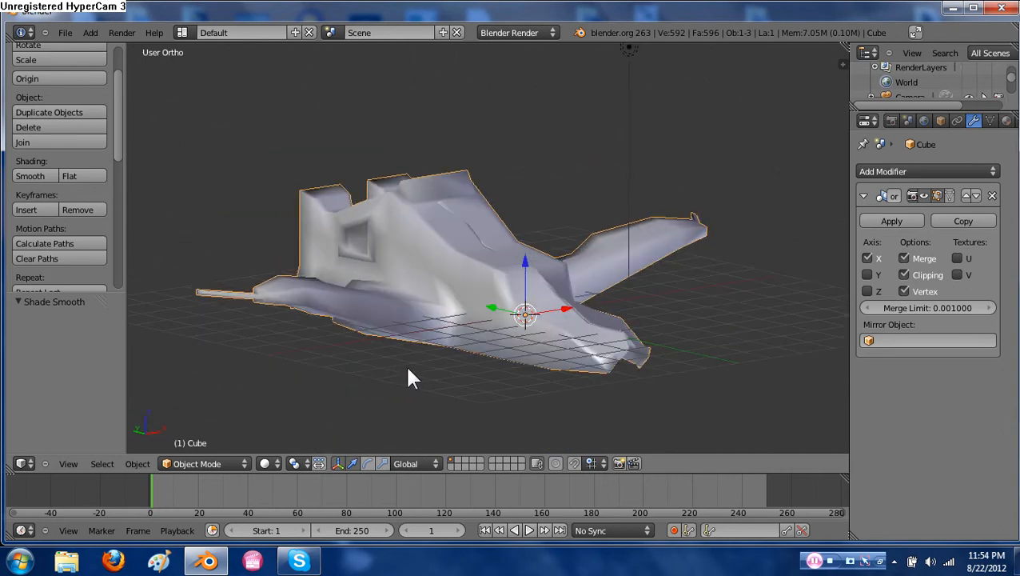
left_click(72, 177)
left_click(40, 176)
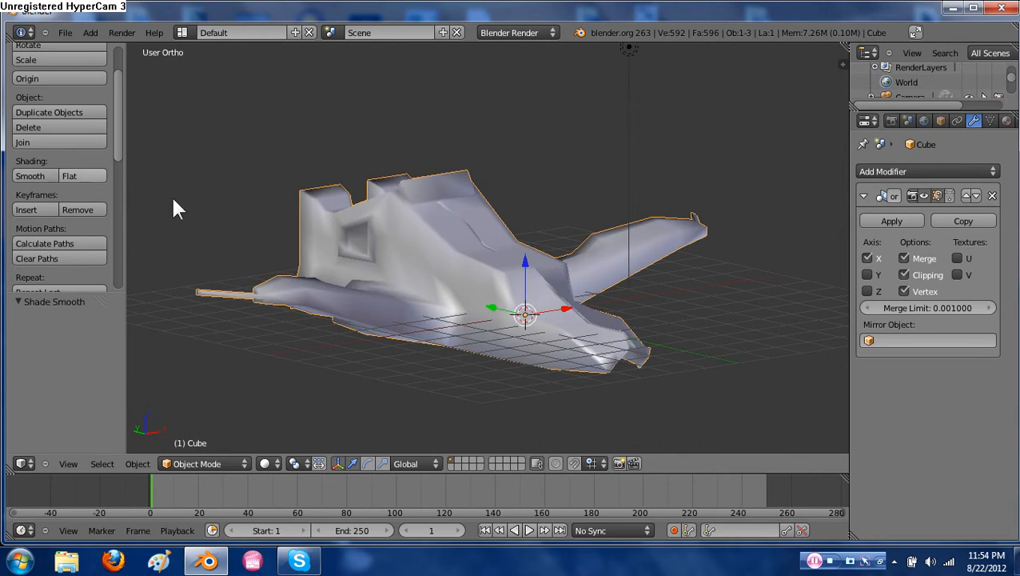
middle_click_drag(364, 288, 462, 307)
Return to Edit Mode and bring the selected underside wing face into view
key("Tab")
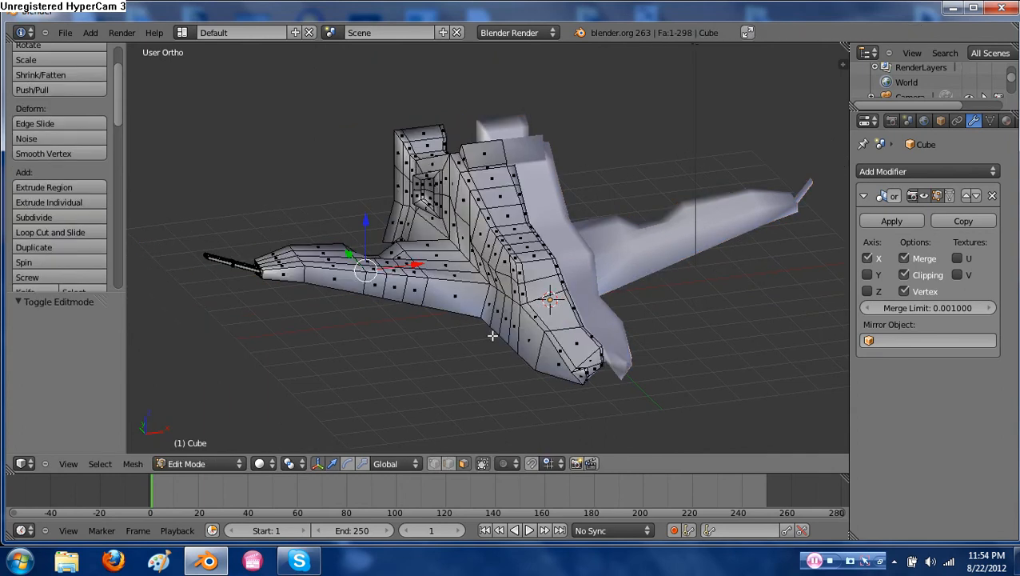
scroll(396, 327, "up", 2)
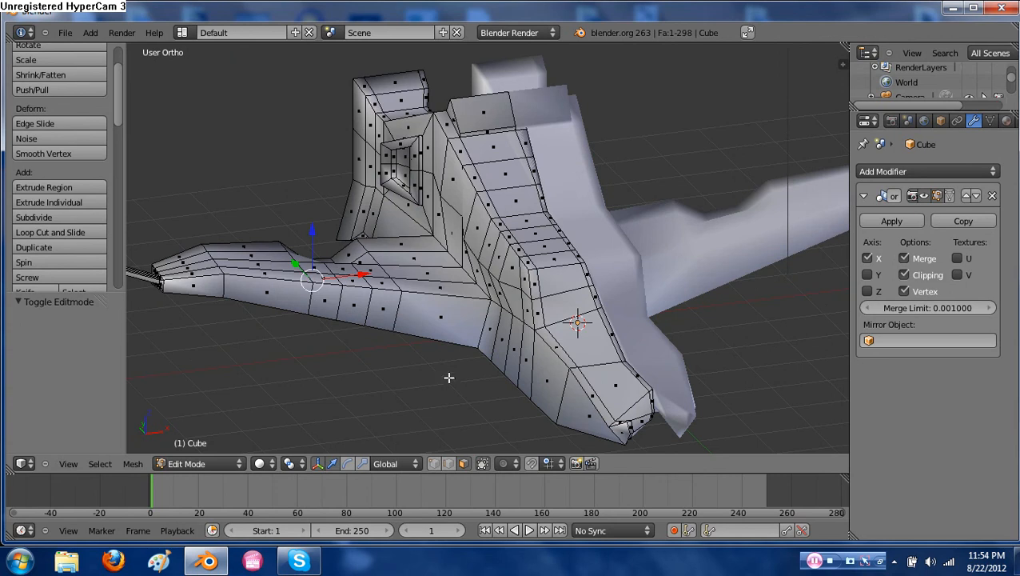
middle_click_drag(448, 377, 387, 330)
middle_click_drag(449, 397, 446, 350, "shift")
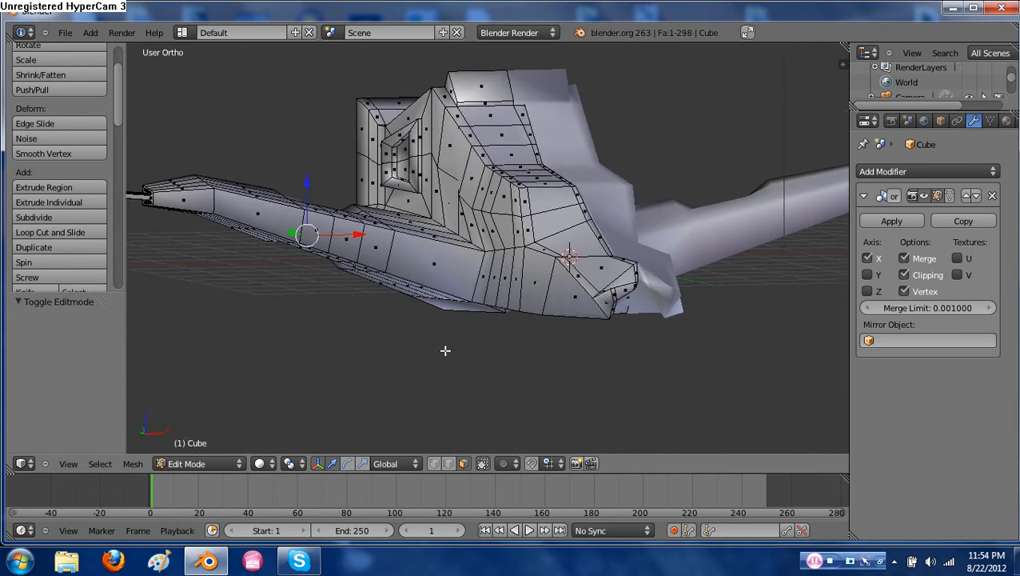
middle_click_drag(363, 316, 388, 267)
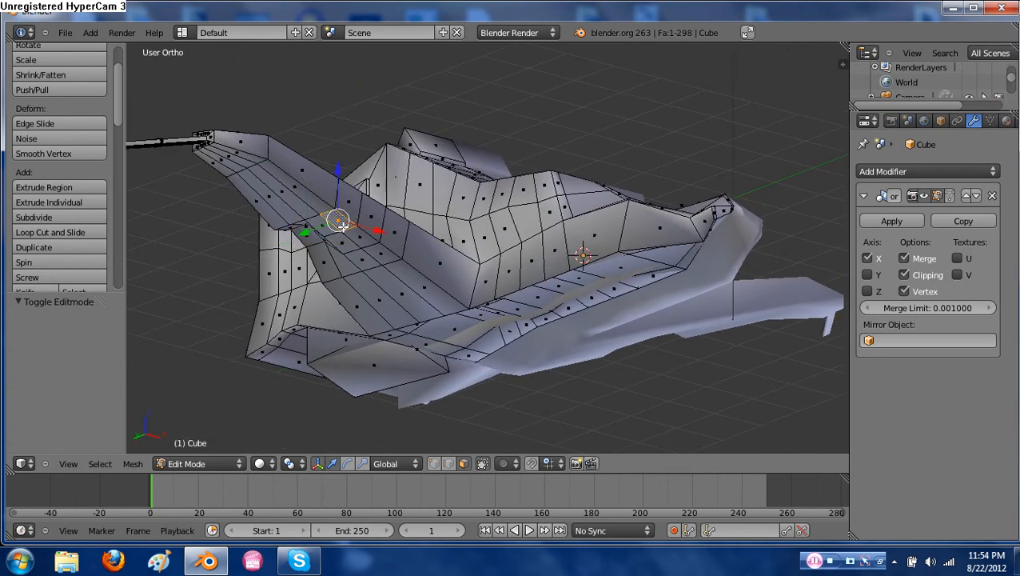
Try to extrude the selected underside wing face downward by about 0.871 along Z, and undo it
key("e")
left_click(326, 273)
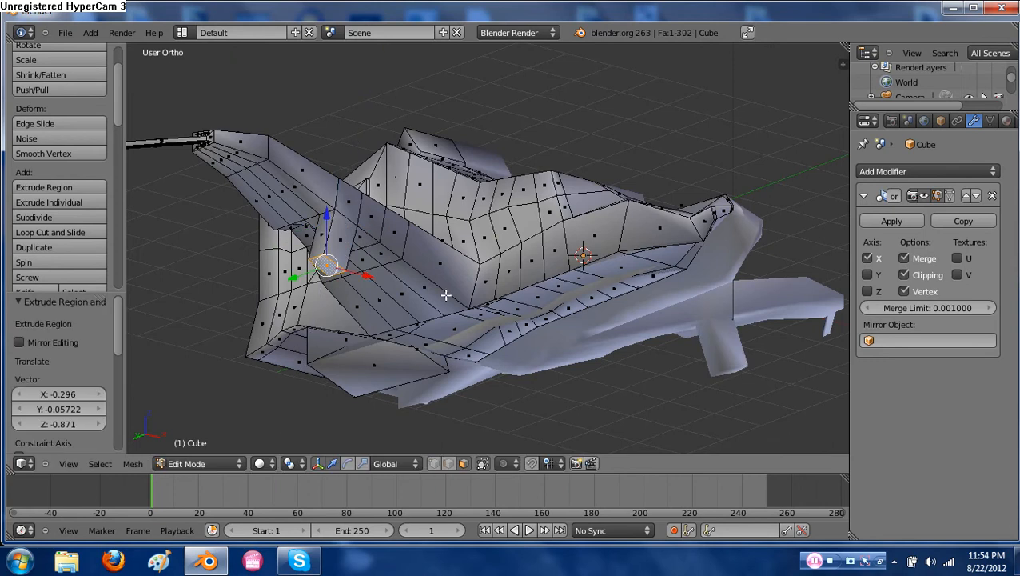
middle_click_drag(446, 296, 388, 343)
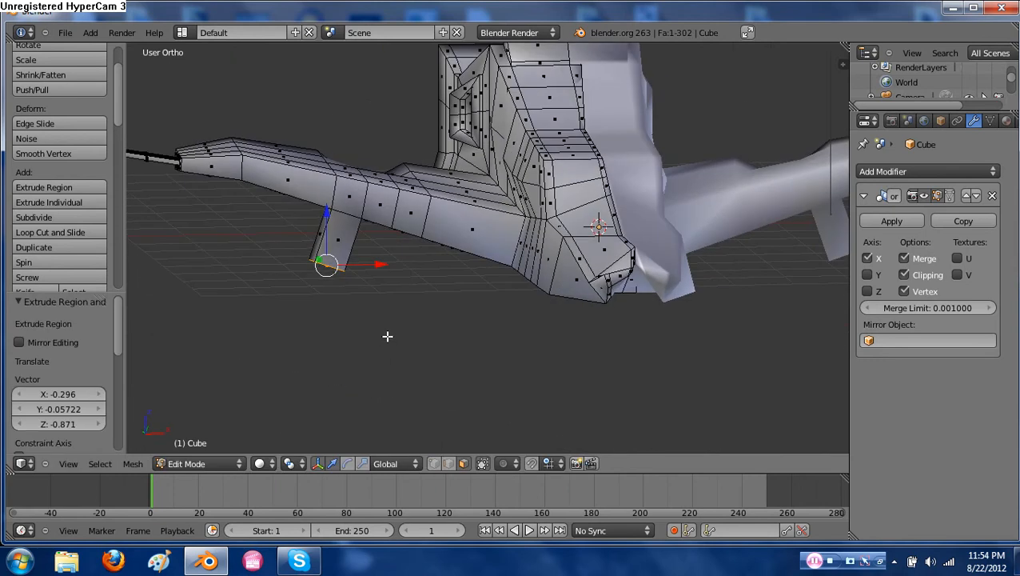
key("ctrl+z")
Extrude the underside wing face slightly along its normal and scale it to about 0.569
key("e")
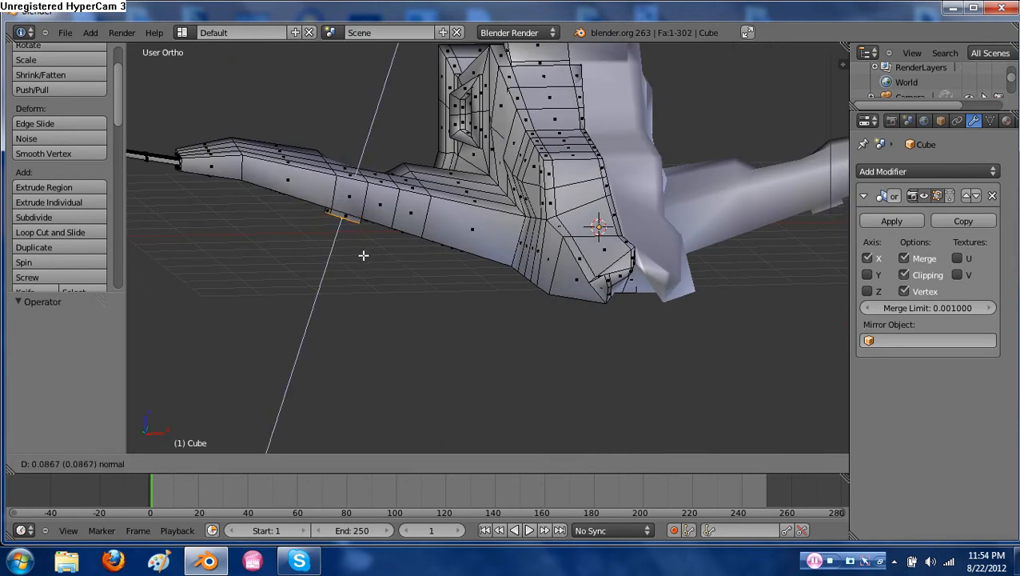
left_click(365, 250)
key("s")
left_click(371, 252)
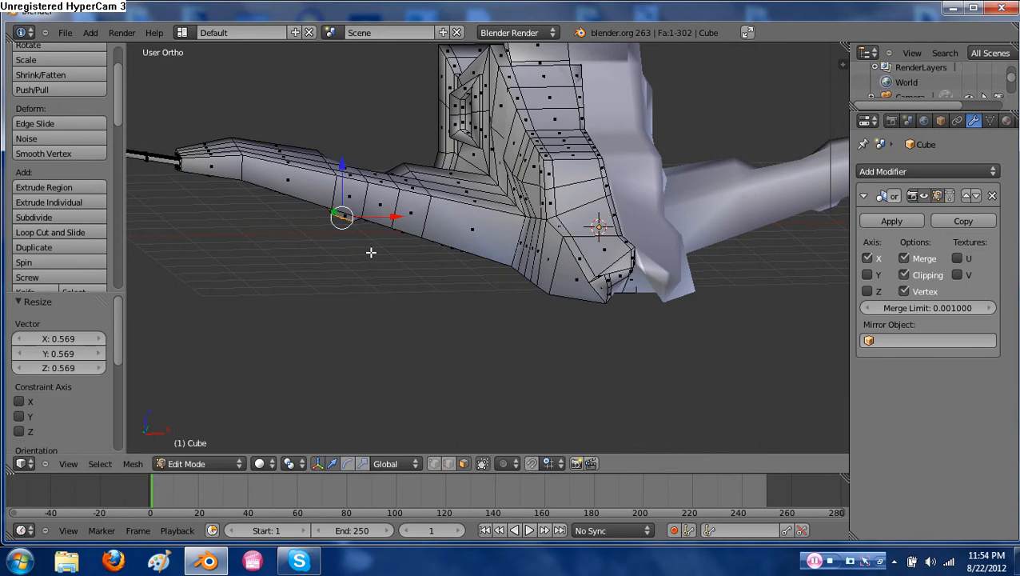
Rotate the extruded underside face about -10.9 degrees in the front view
key("KP_1")
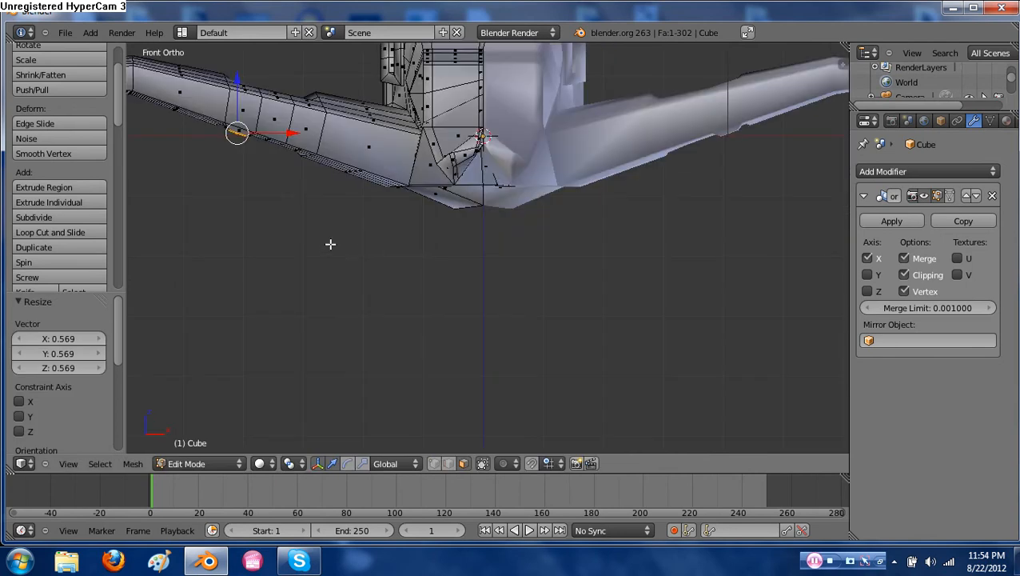
key("r")
left_click(322, 213)
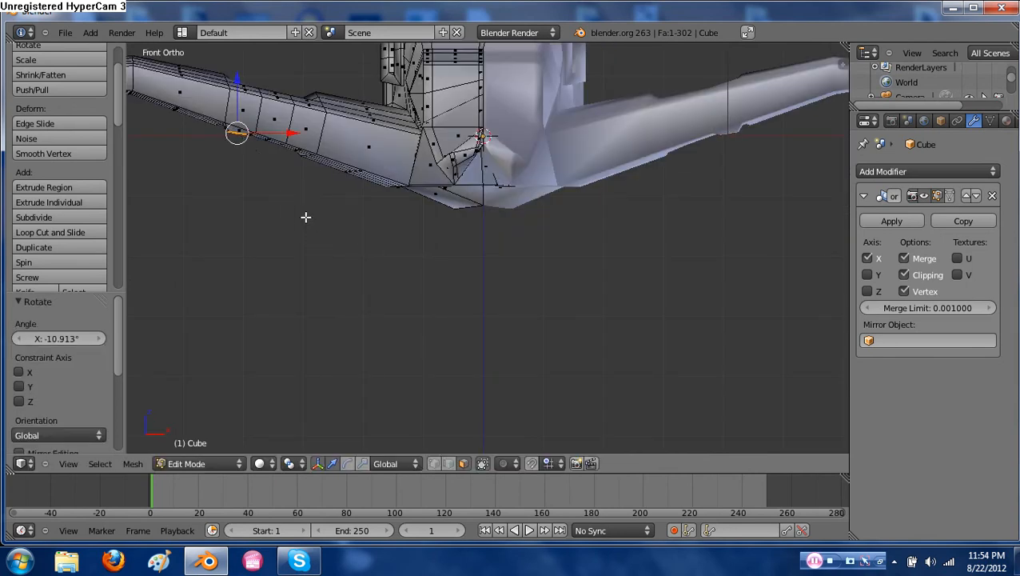
Extrude the underside face in place and scale it to about 0.69 as an inset
key("e")
left_click(299, 209)
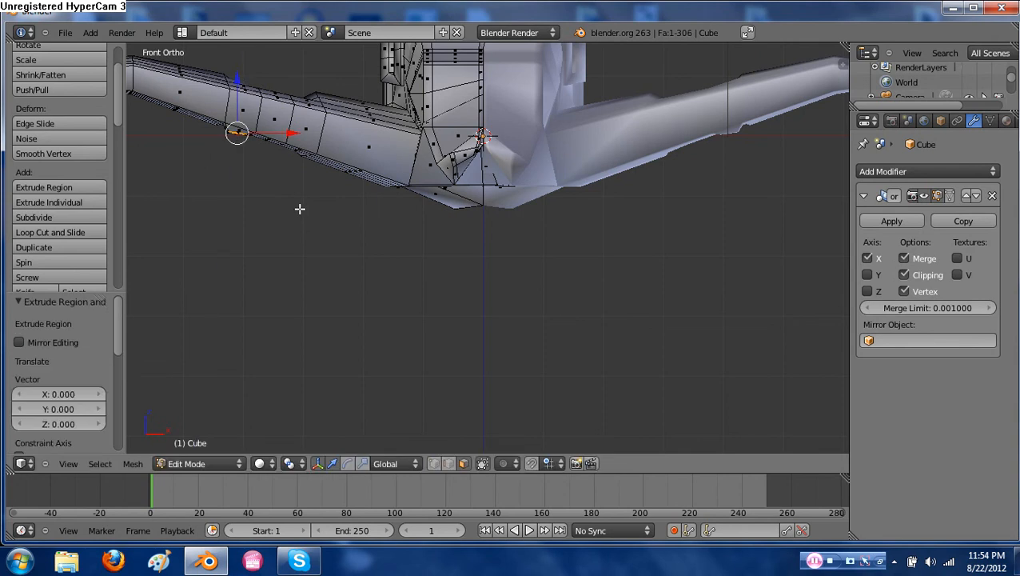
key("s")
left_click(275, 190)
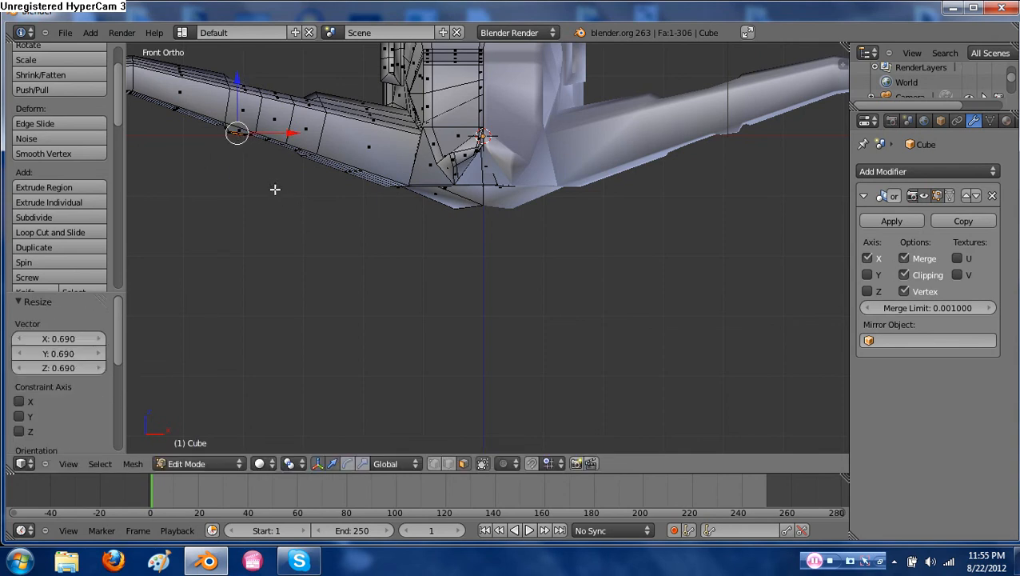
Extrude the inset face down about 1.174 along Z as a strut and scale its end to about 0.636
key("e")
left_click(276, 258)
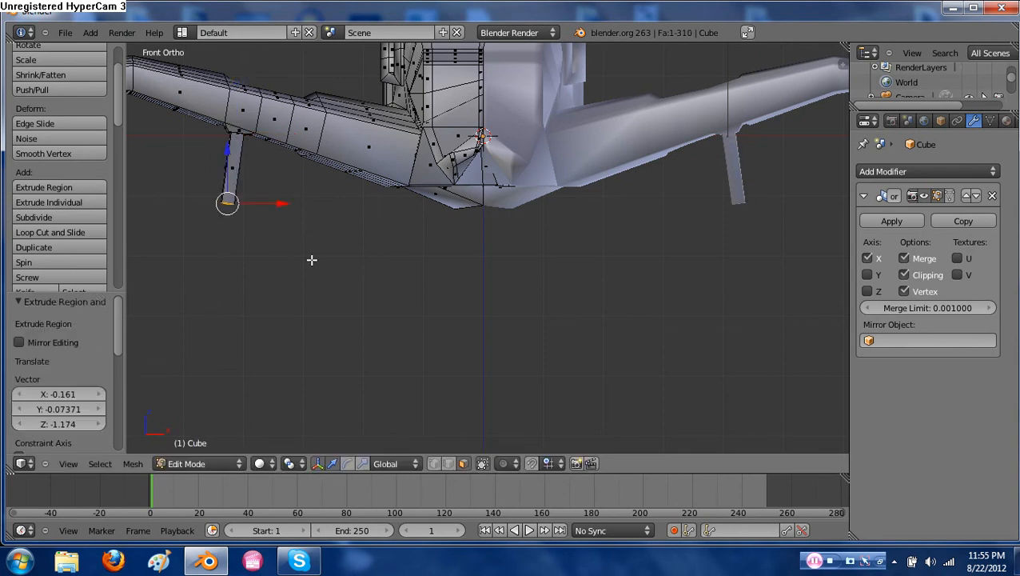
key("s")
left_click(277, 245)
Shorten the underwing strut by raising its end face about 0.392 along Z
middle_click_drag(262, 205, 385, 223)
key("g")
key("z")
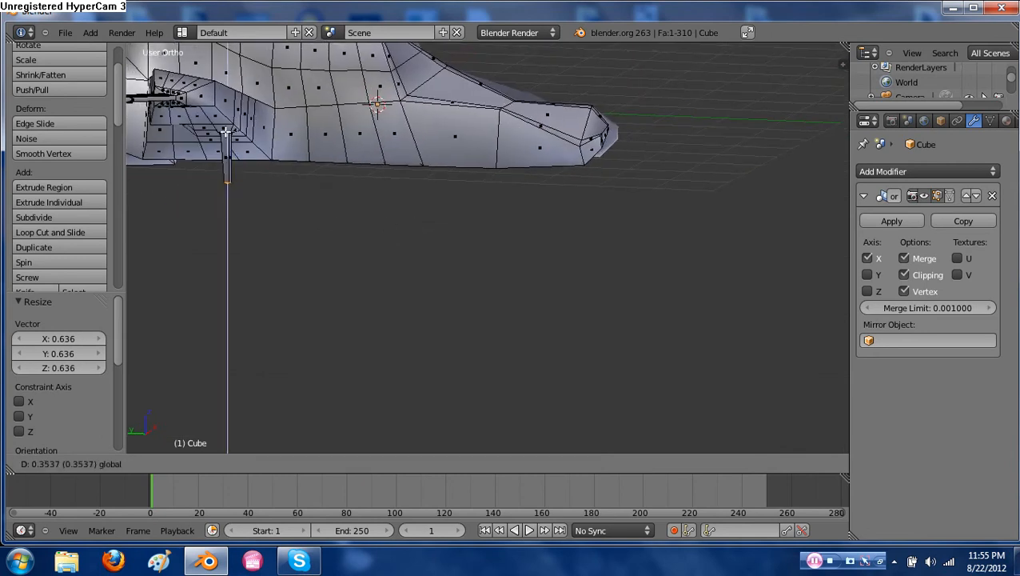
left_click(226, 135)
middle_click_drag(226, 136, 346, 258)
scroll(348, 252, "down", 1)
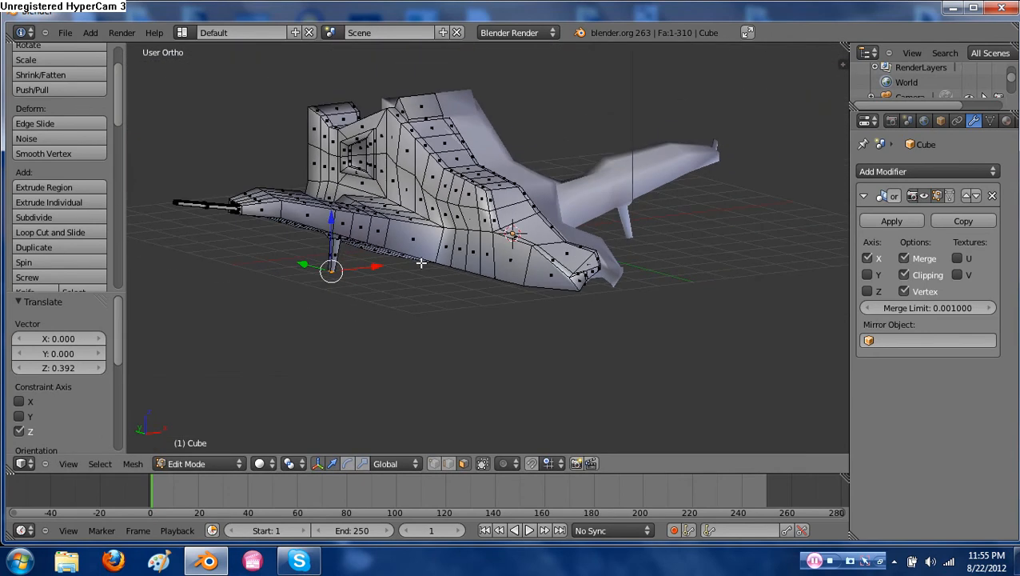
Add a 32-vertex cylinder with radius 1 and depth 2 to the mesh and rotate it 90 degrees about X
key("KP_1")
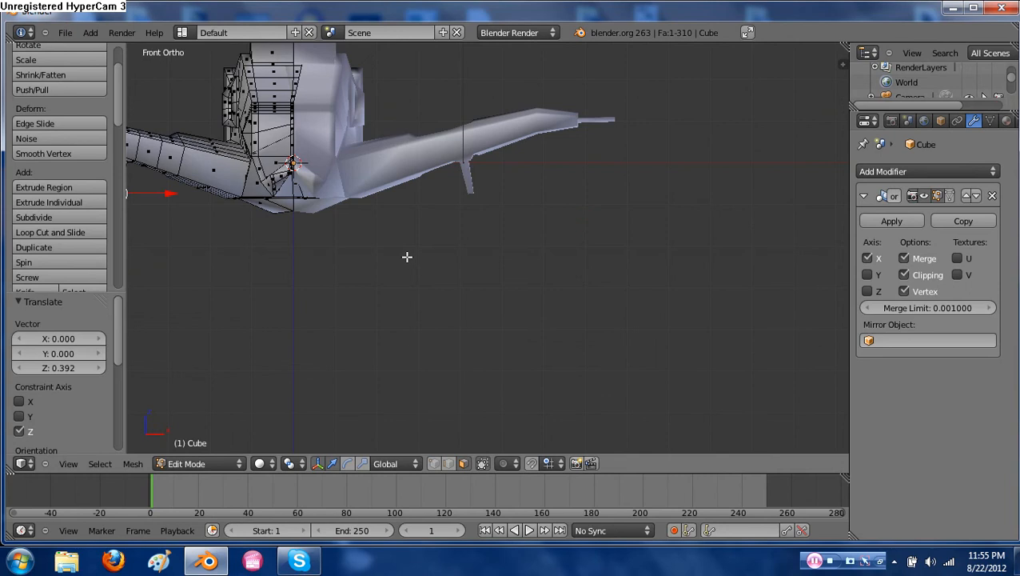
scroll(417, 277, "down", 1)
middle_click_drag(417, 276, 495, 309, "shift")
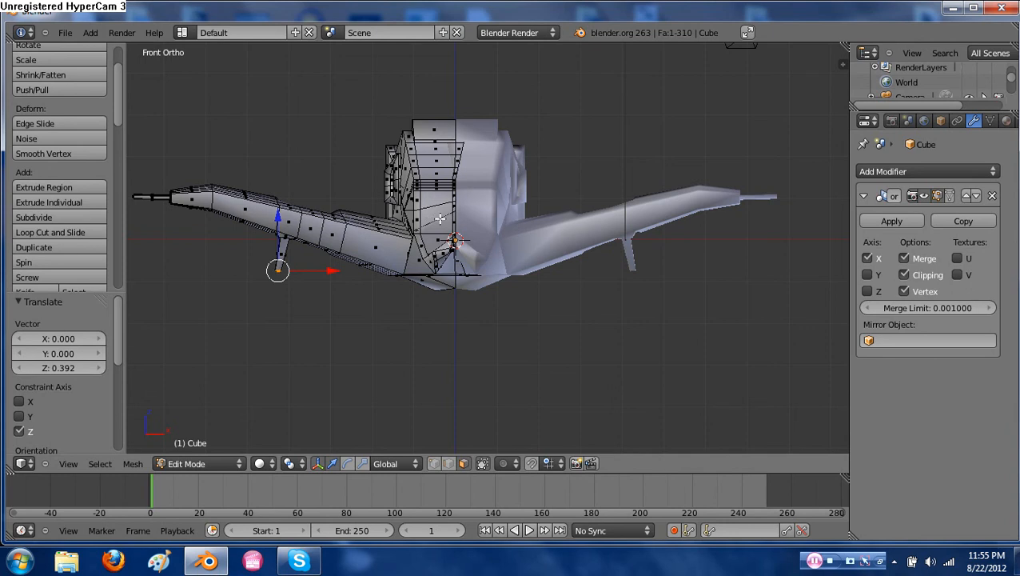
key("shift+a")
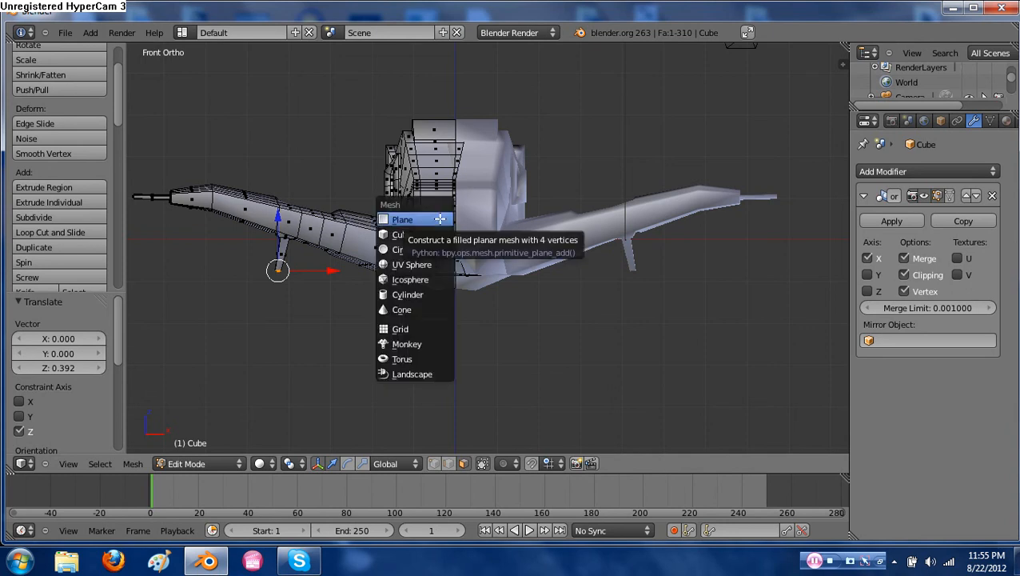
left_click(409, 295)
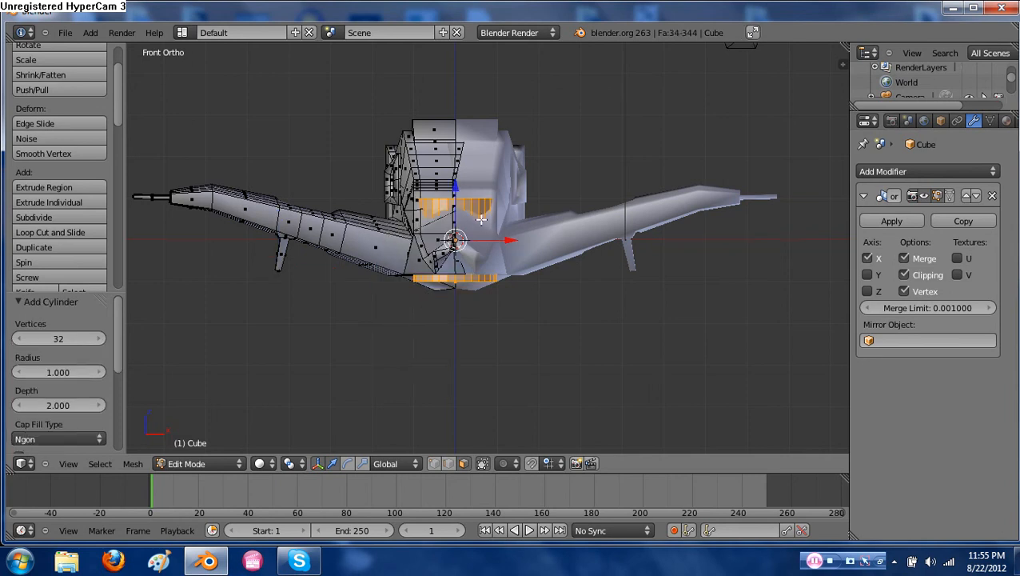
middle_click_drag(480, 219, 493, 258)
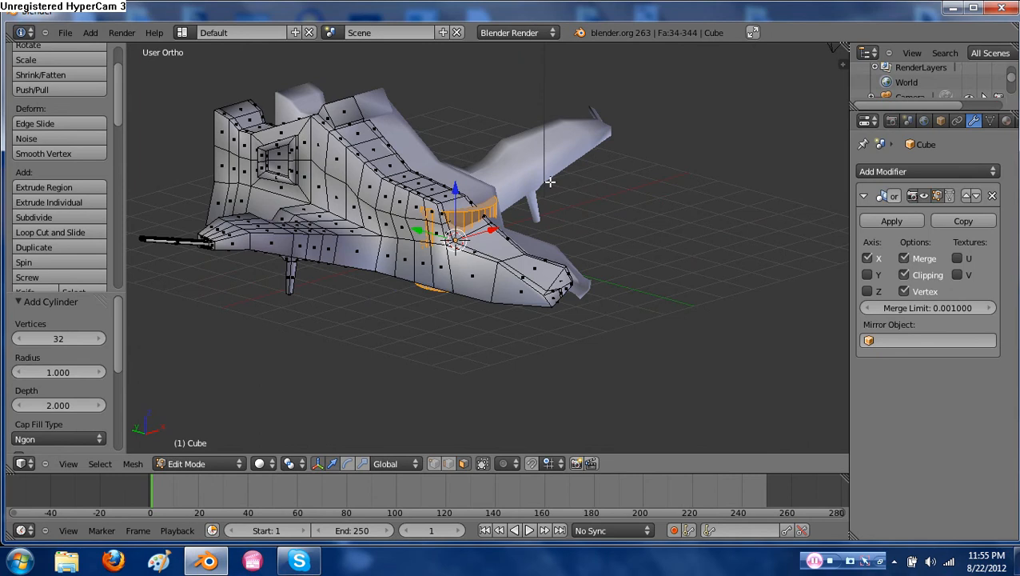
type("rx90")
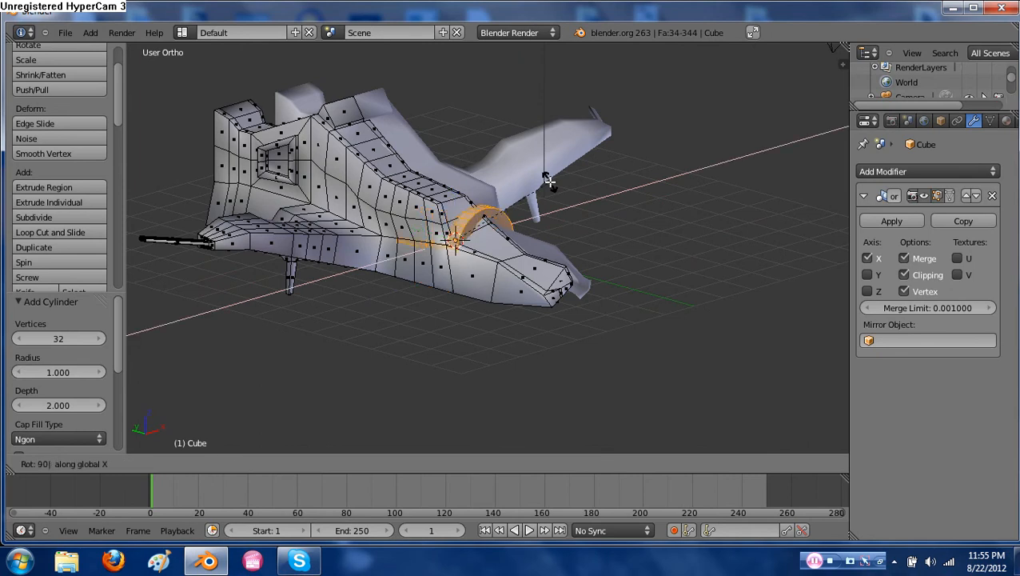
key("Return")
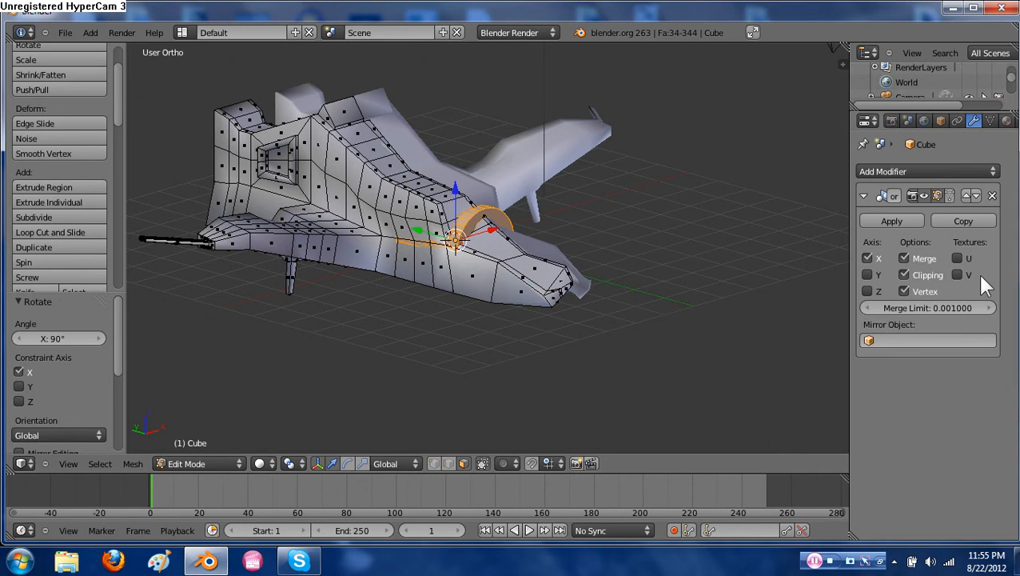
Disable mirror clipping, move the cylinder about -2.391 along X out of the fuselage, and re-enable clipping
left_click(904, 274)
middle_click_drag(688, 278, 505, 234)
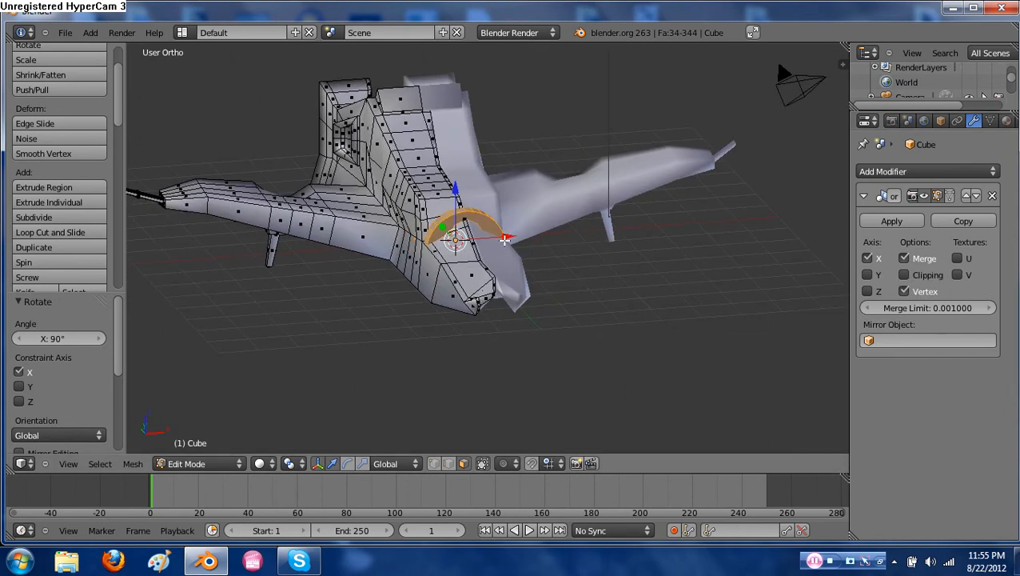
key("g")
key("x")
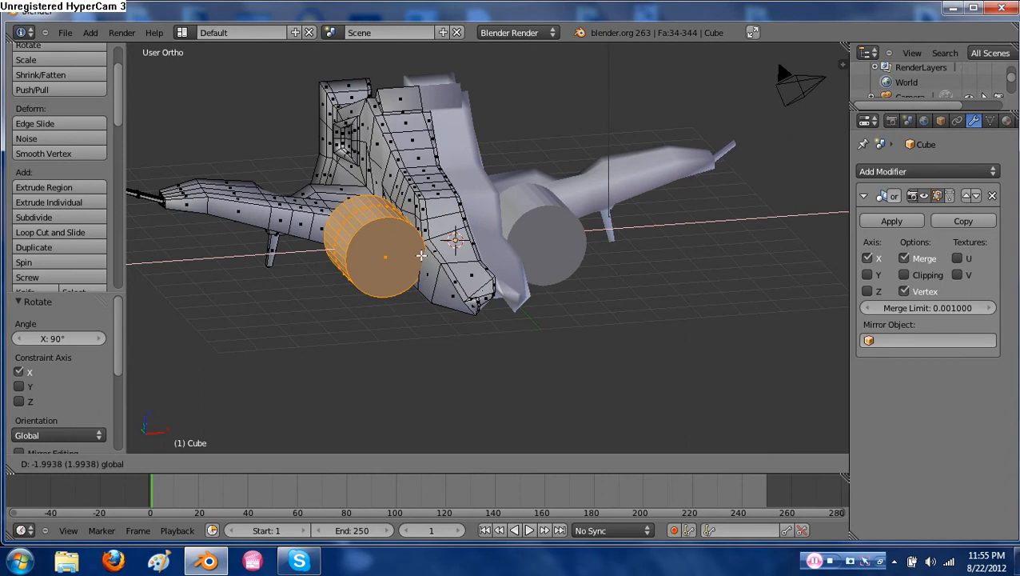
left_click(412, 258)
left_click(904, 274)
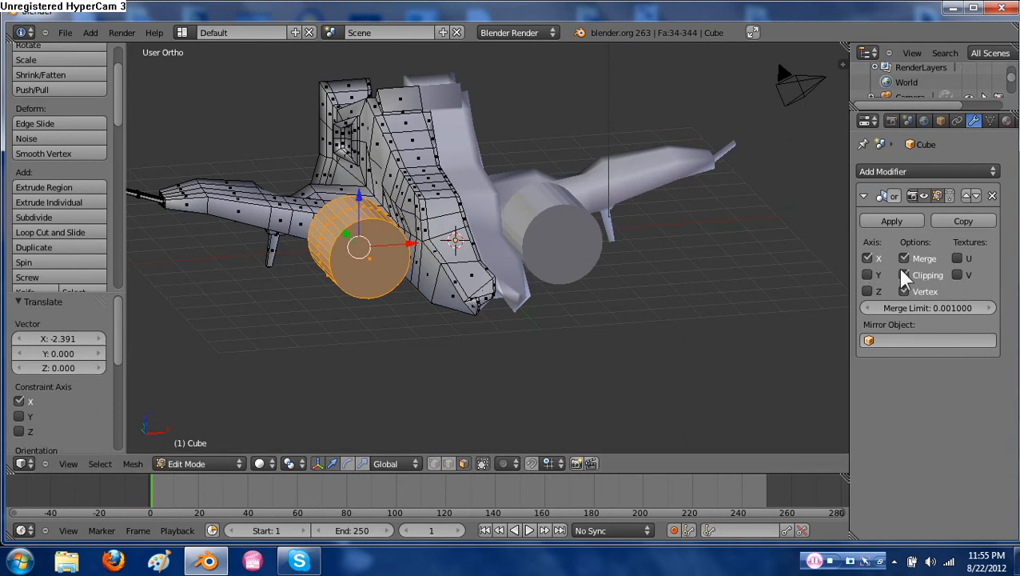
Scale the cylinder uniformly to about 0.559 and lengthen it along Y
middle_click_drag(344, 265, 420, 272)
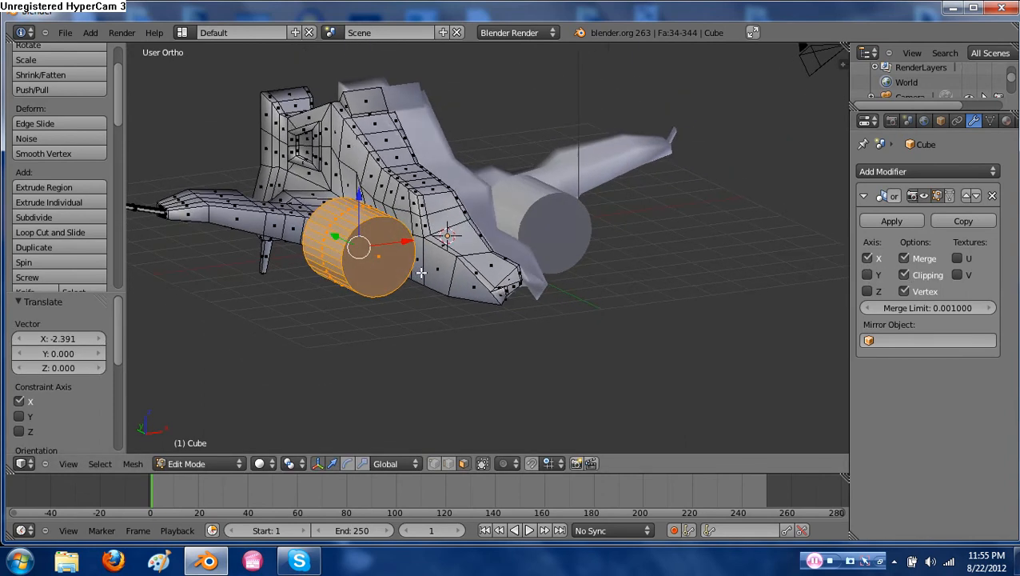
key("s")
left_click(413, 268)
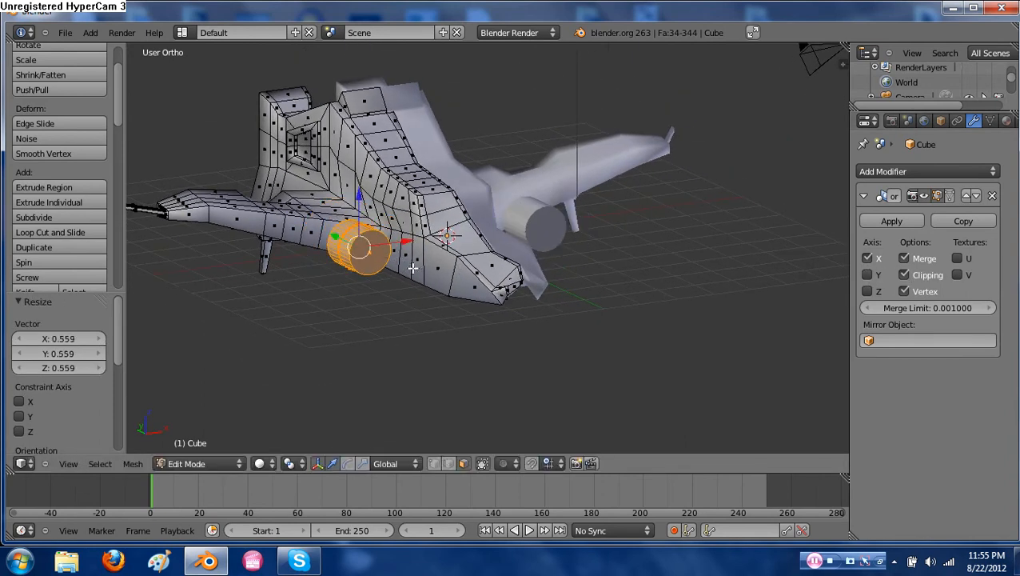
key("s")
key("y")
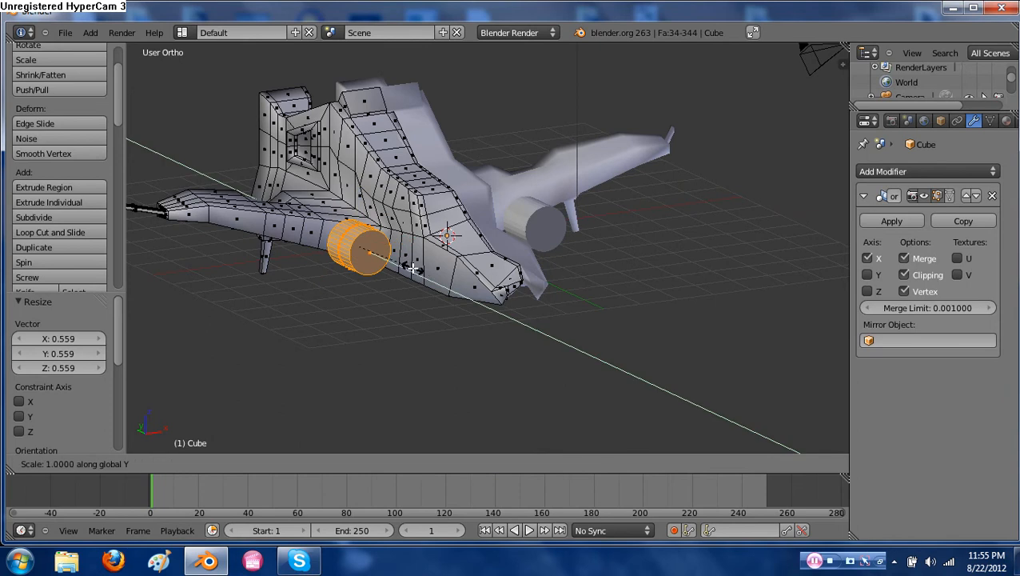
left_click(496, 304)
Lower the cylinder about 0.780 along Z and shift it outward along X by about -0.970 and another -0.791
key("g")
key("z")
left_click_drag(356, 226, 357, 227)
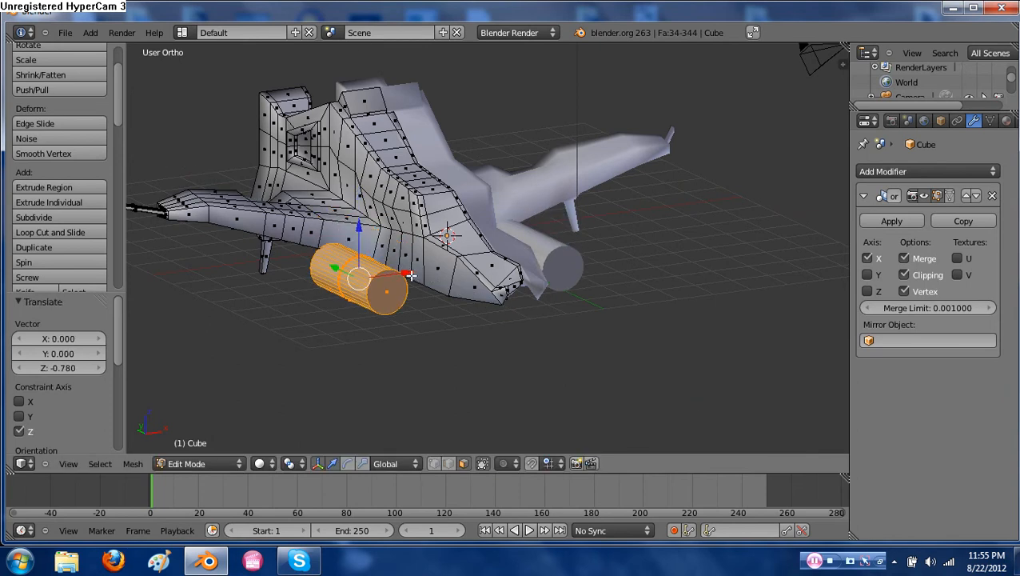
left_click_drag(408, 274, 368, 277)
middle_click_drag(369, 278, 362, 299)
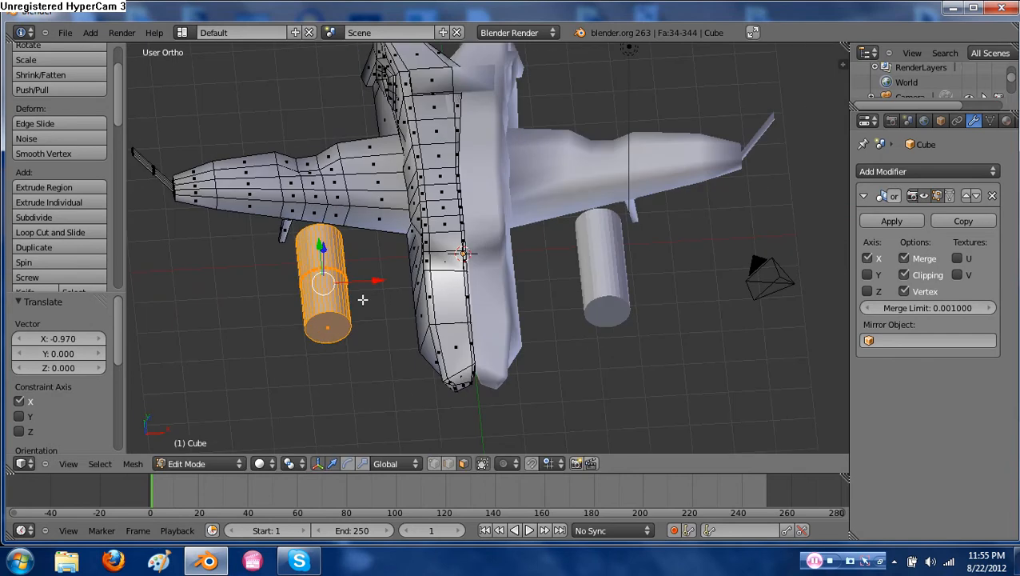
key("g")
key("x")
left_click(301, 231)
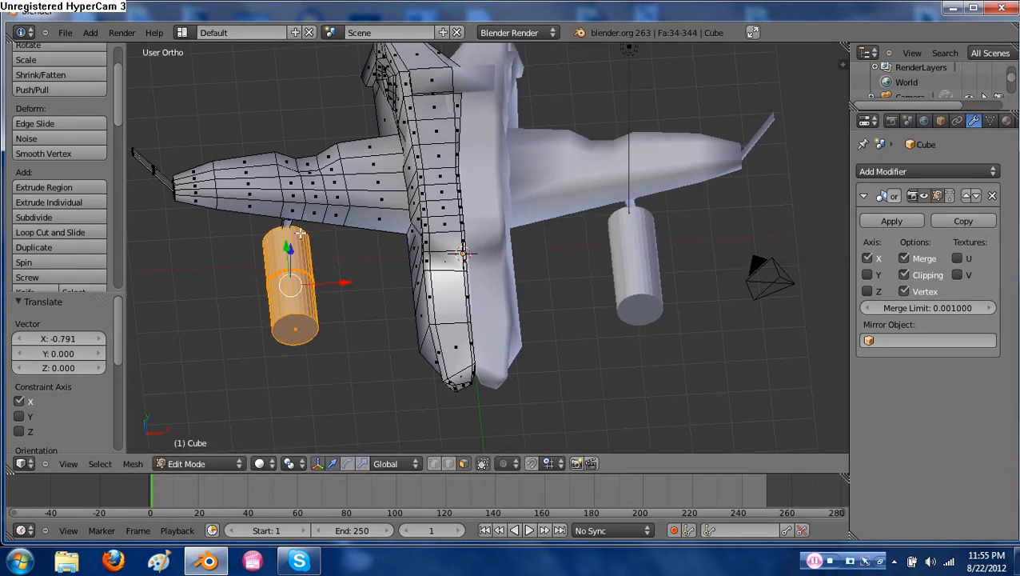
Move the cylinder about 1.195 along Y toward the wing and raise it about 0.252 along Z
key("g")
key("y")
left_click(317, 304)
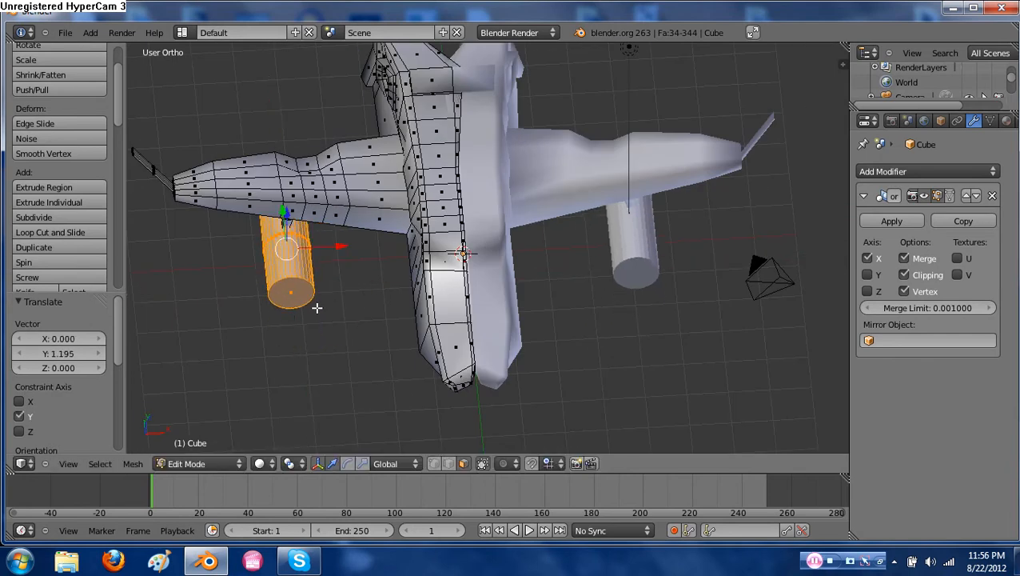
middle_click_drag(317, 304, 306, 194)
key("g")
key("z")
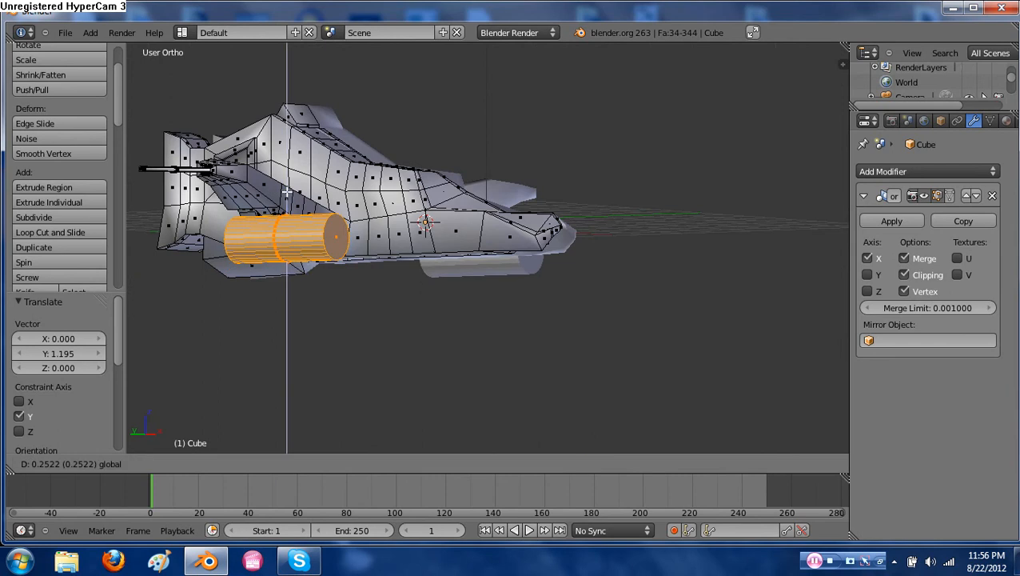
left_click(296, 284)
Adjust the cylinder's lengthwise position beneath the wing strut, moving it about -0.668 along Y
middle_click_drag(296, 284, 242, 219)
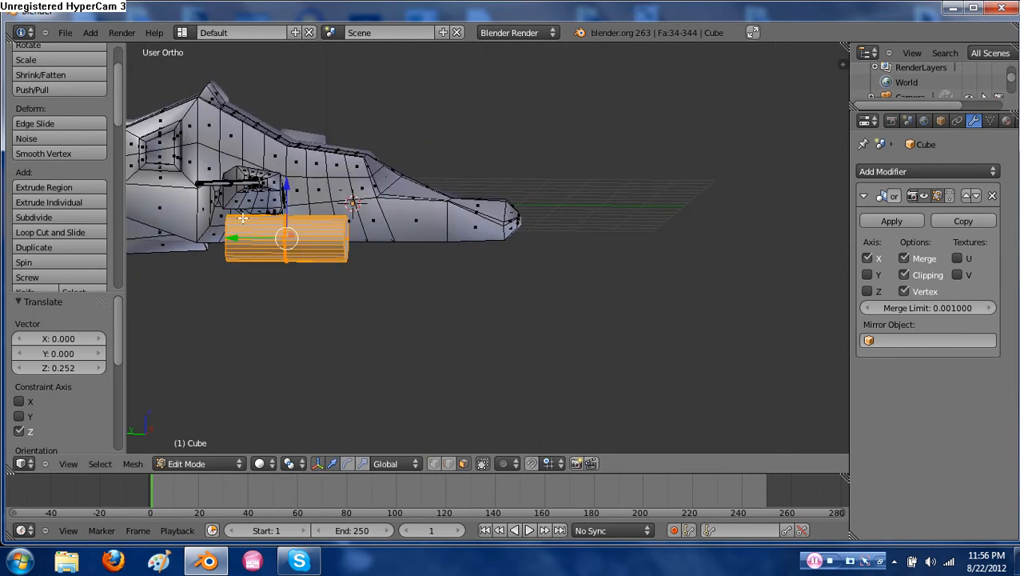
key("g")
key("y")
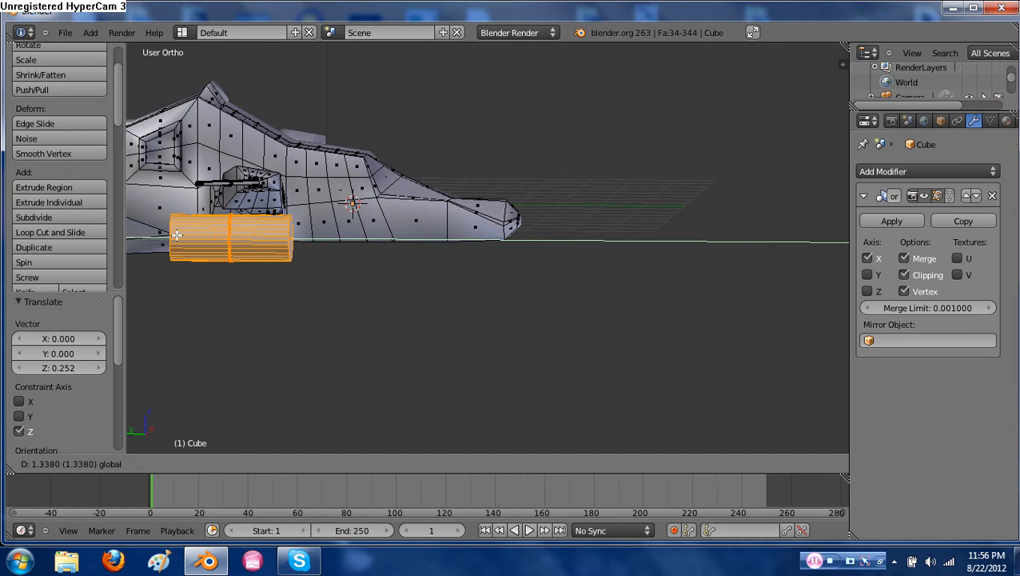
left_click(259, 237)
middle_click_drag(390, 251, 140, 236)
Apply smooth shading to the underwing cylinder and check it in Object Mode before resuming mesh editing
scroll(79, 228, "up", 2)
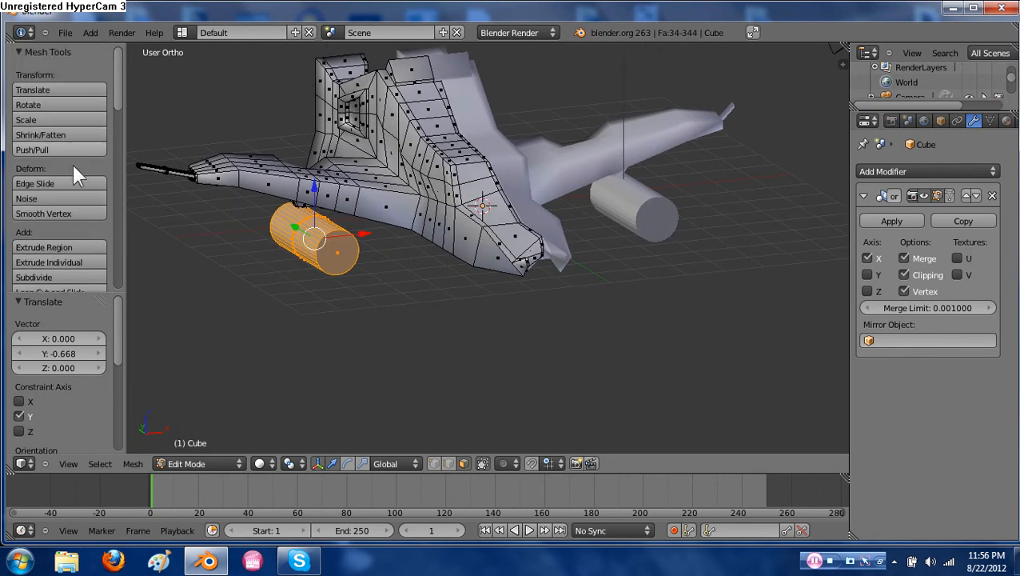
scroll(78, 186, "down", 4)
scroll(67, 160, "down", 8)
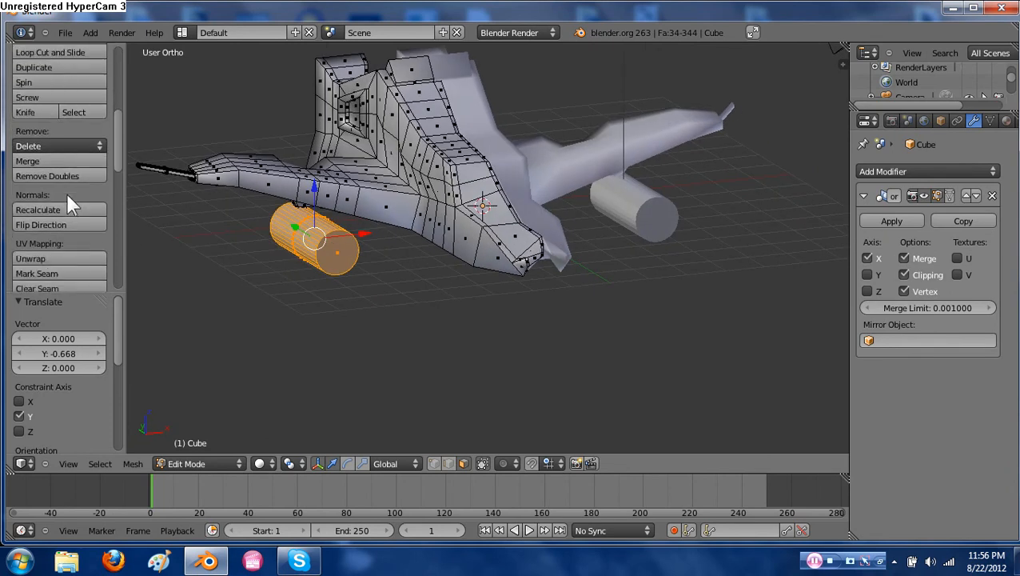
left_click(41, 202)
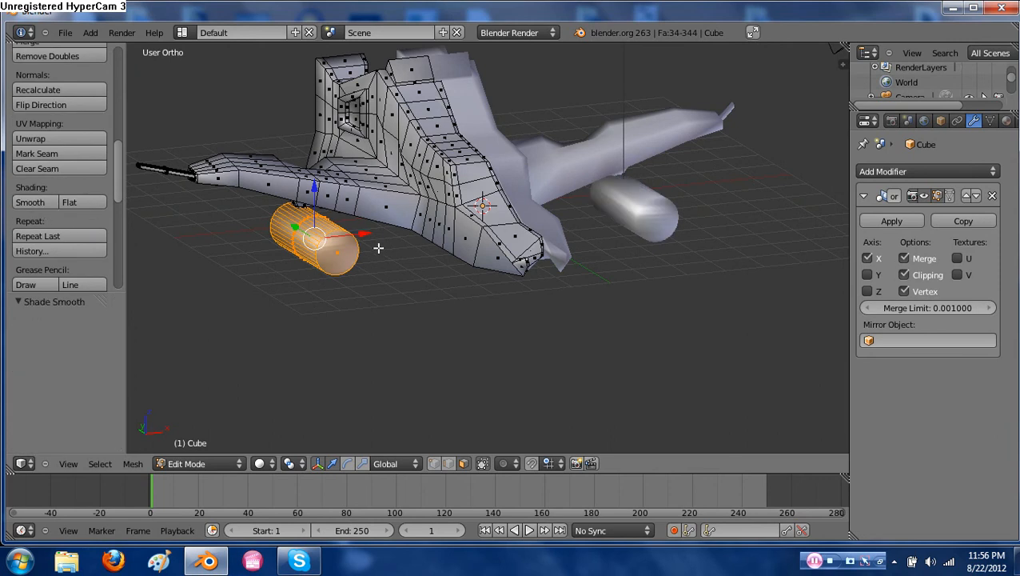
key("Tab")
middle_click_drag(390, 249, 416, 255)
key("Tab")
Add a loop cut around the underwing cylinder and slide it to about -0.93, close to the front cap
middle_click_drag(317, 284, 387, 253)
scroll(398, 243, "up", 5)
middle_click_drag(328, 192, 406, 236, "shift")
key("ctrl+r")
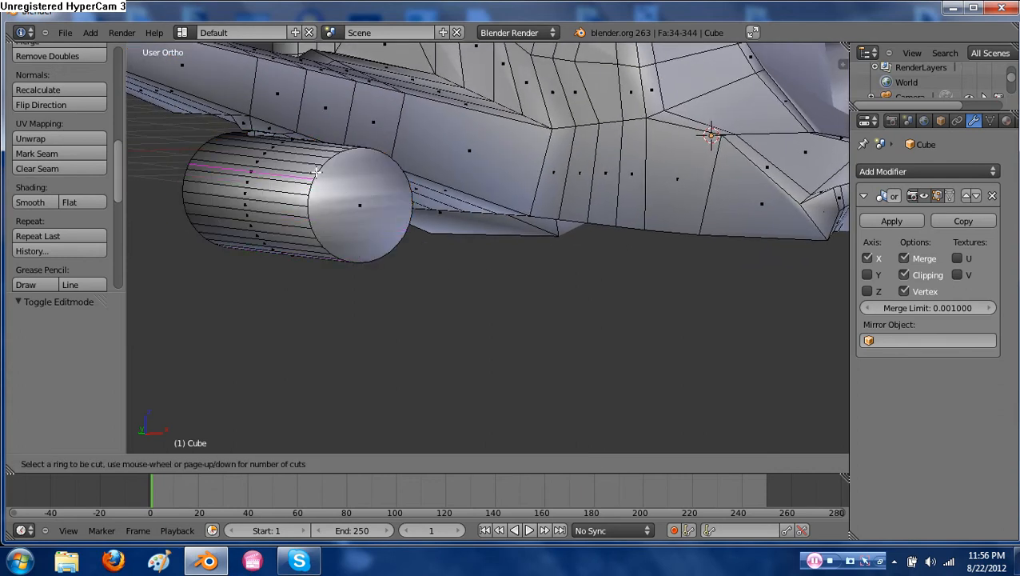
left_click(272, 169)
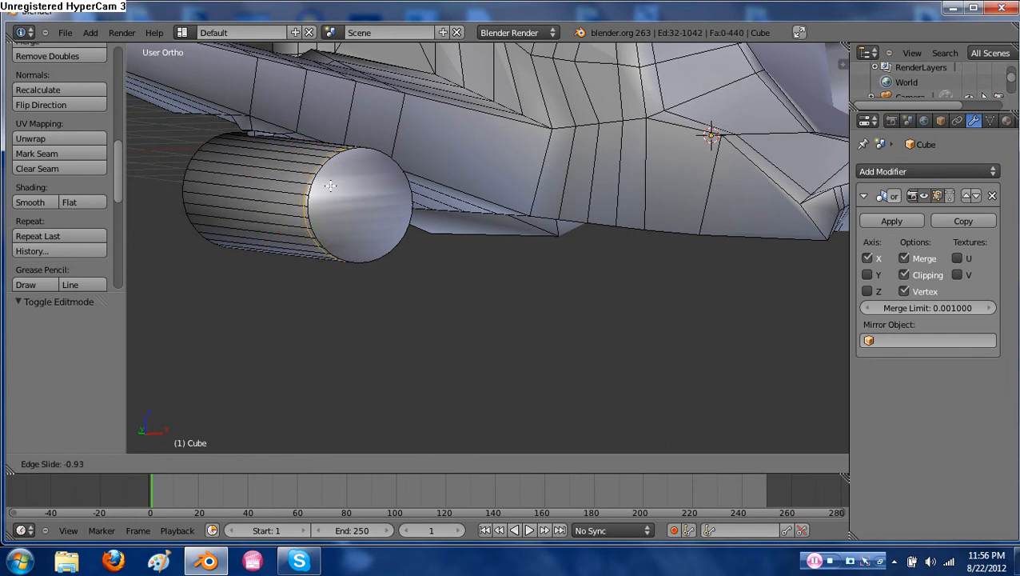
left_click(327, 185)
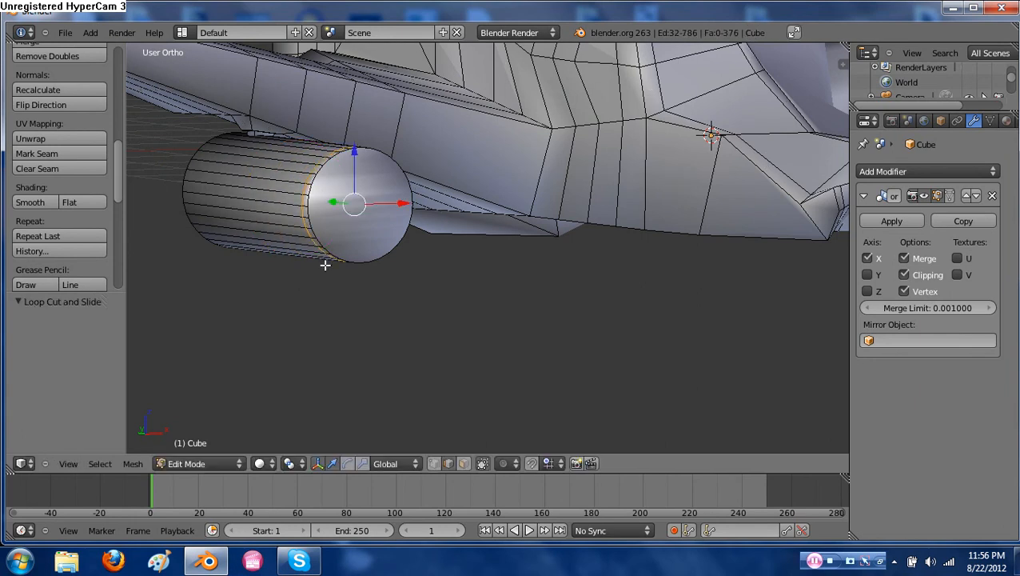
Select the cylinder's front cap in face mode and scale it to about 0.119 to taper the end
key("ctrl+Tab")
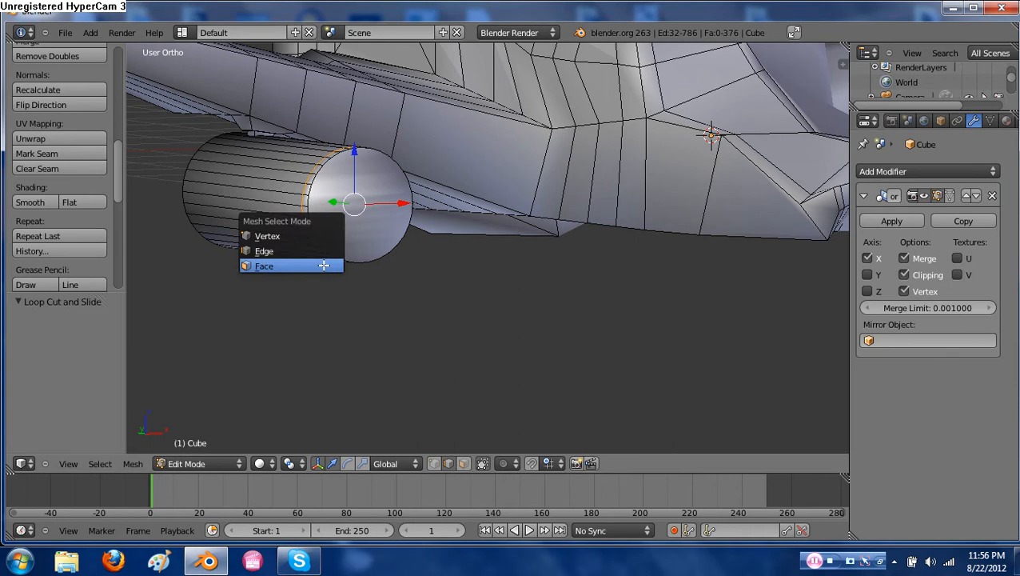
left_click(323, 266)
right_click(359, 201)
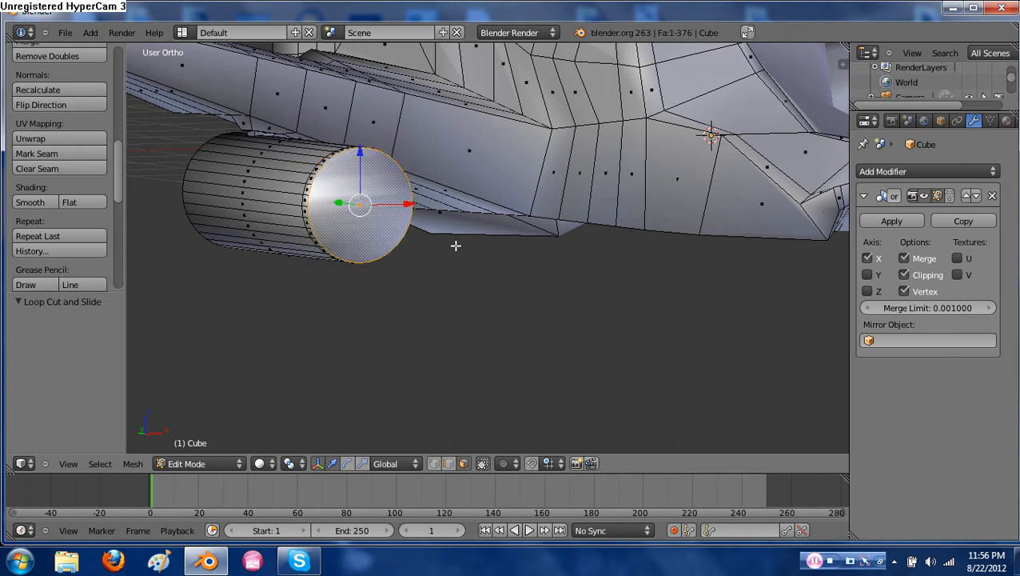
key("s")
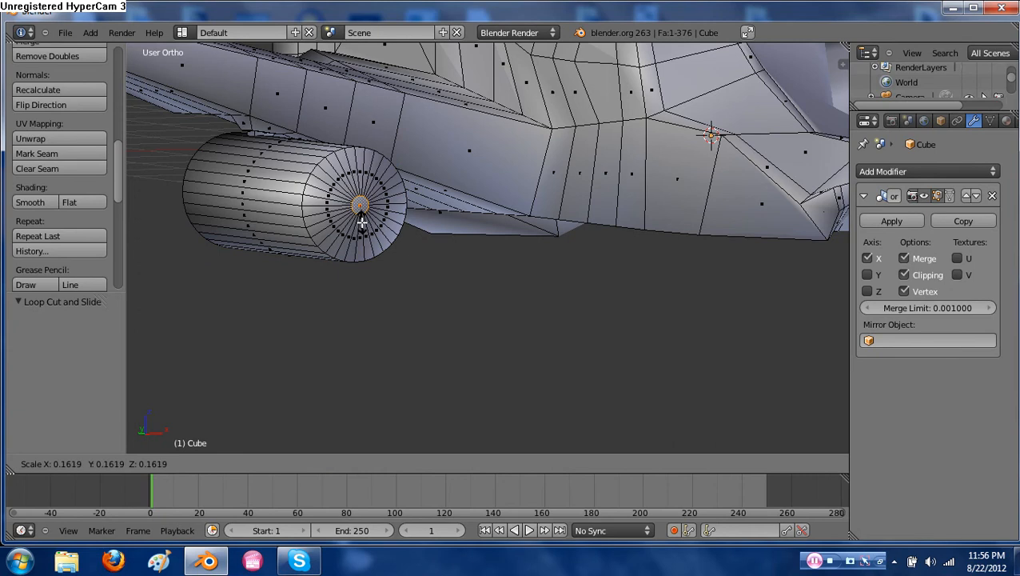
left_click(360, 216)
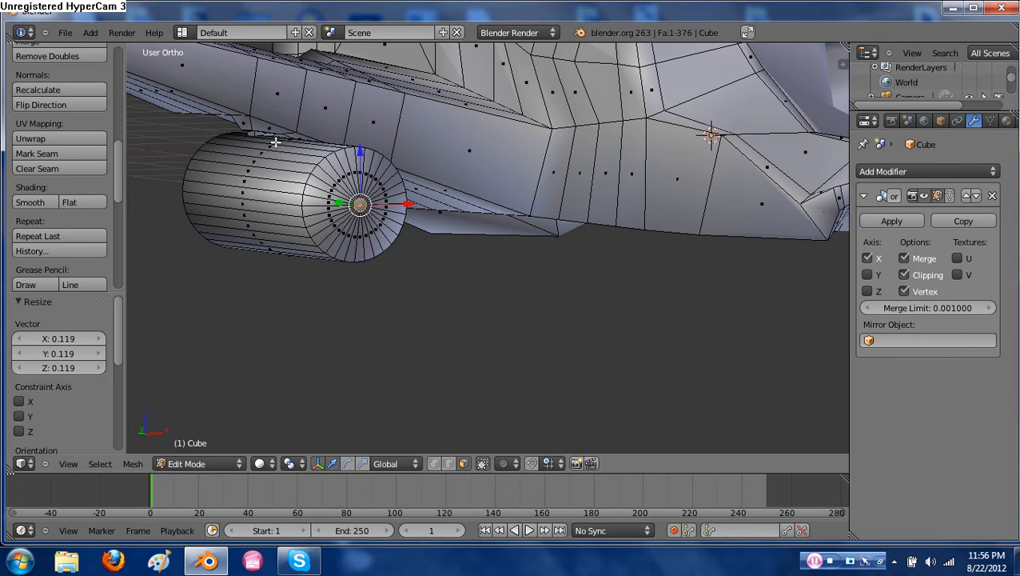
Reselect the small front cap face and examine the cylinder's tapered end from the side and at an angle
right_click(272, 244)
right_click(261, 160)
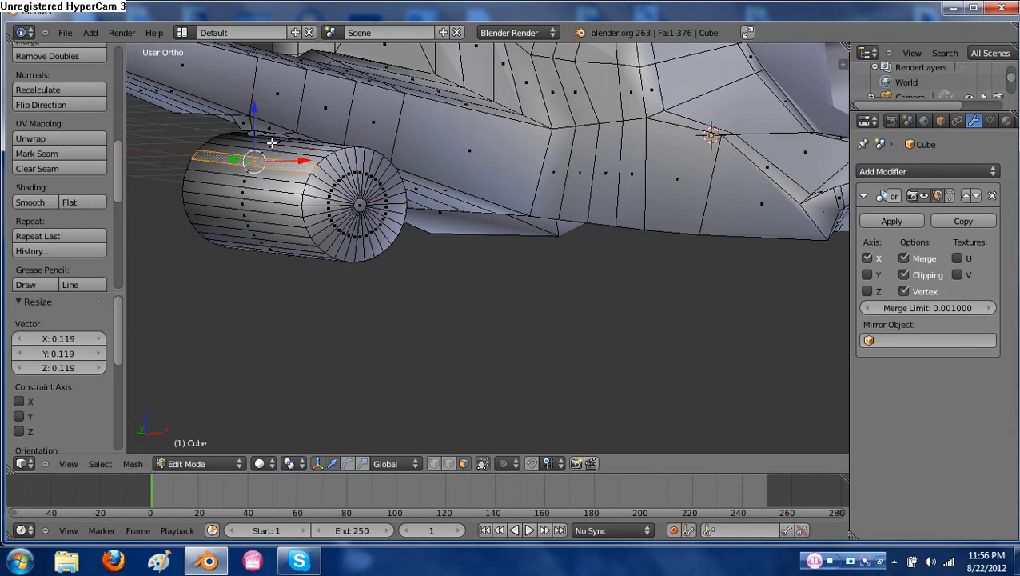
right_click(275, 143)
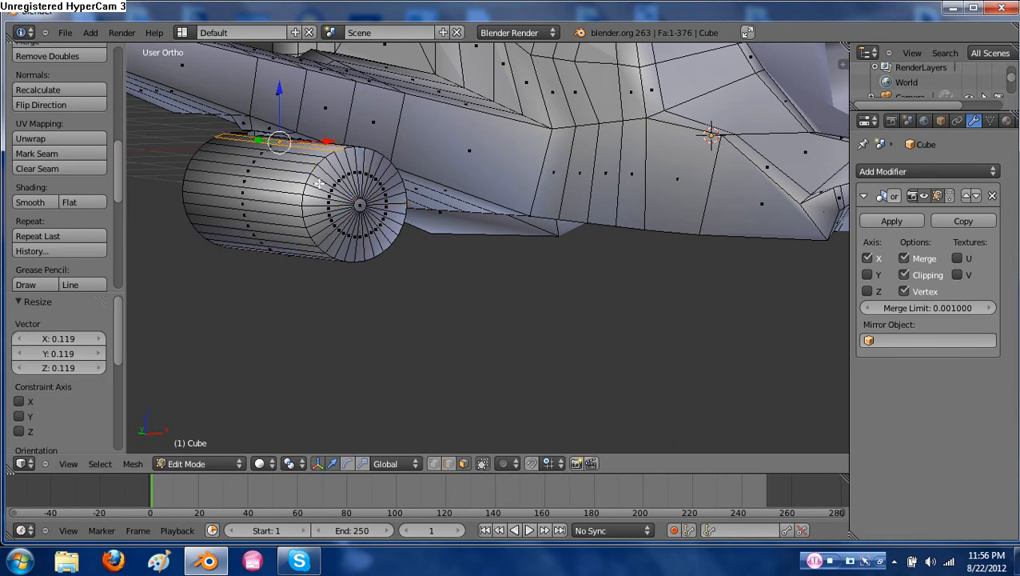
right_click(361, 205)
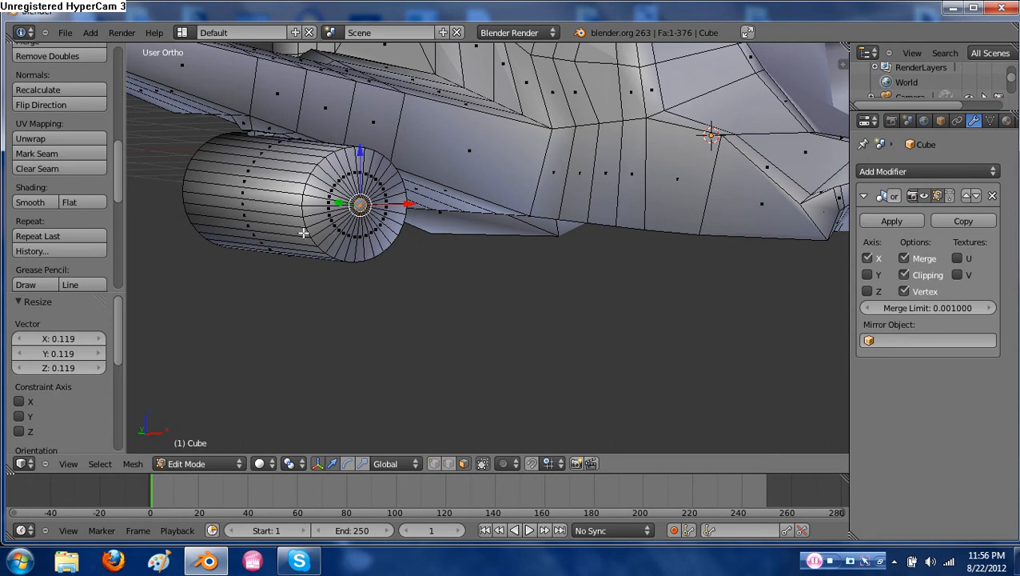
middle_click_drag(312, 273, 427, 281)
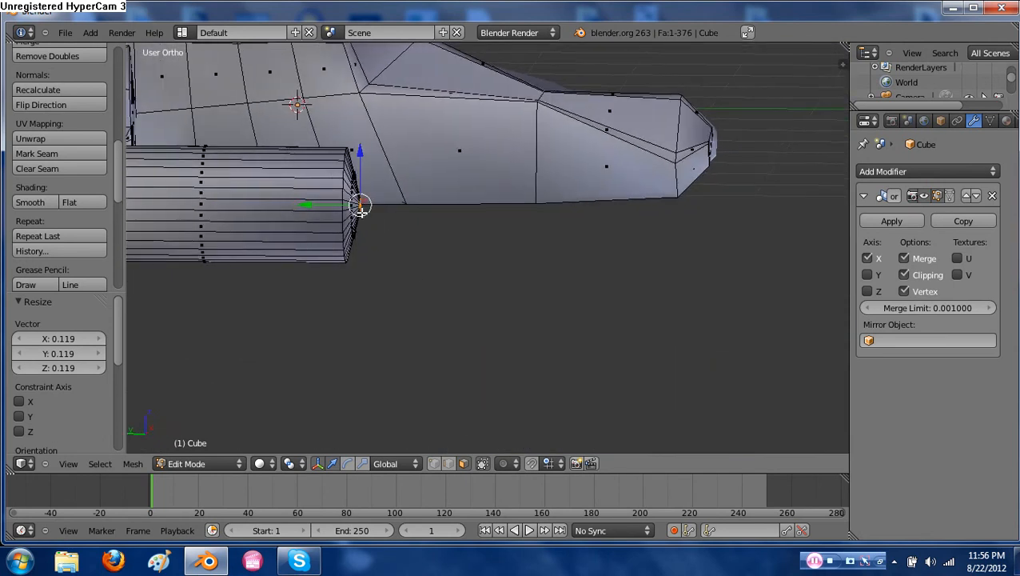
middle_click_drag(398, 237, 378, 227)
middle_click_drag(348, 181, 276, 249)
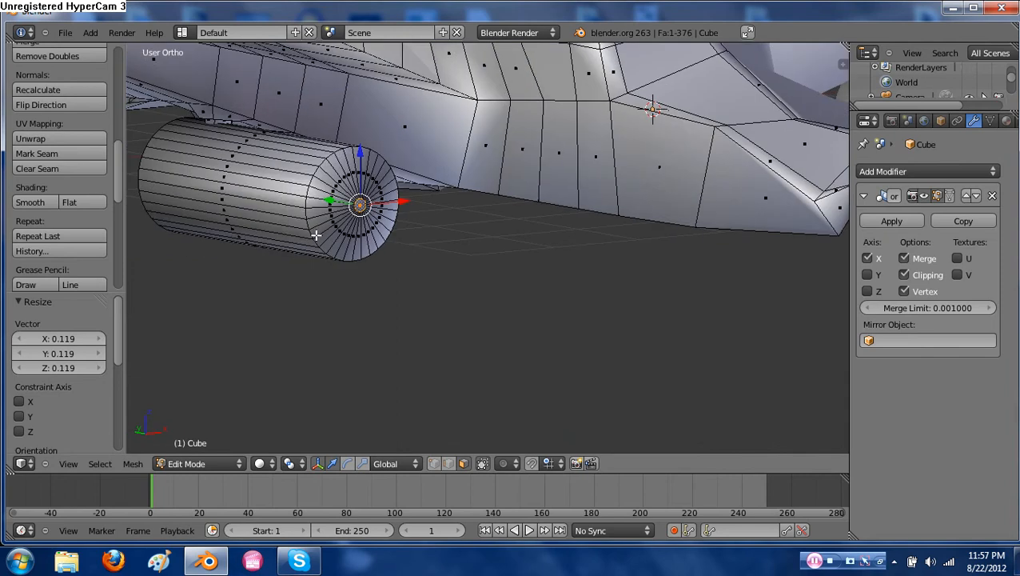
Add two concentric loop cuts to the cylinder's front cap, sliding the first to about 0.41 and the second close to the rim
key("ctrl+r")
left_click(330, 206)
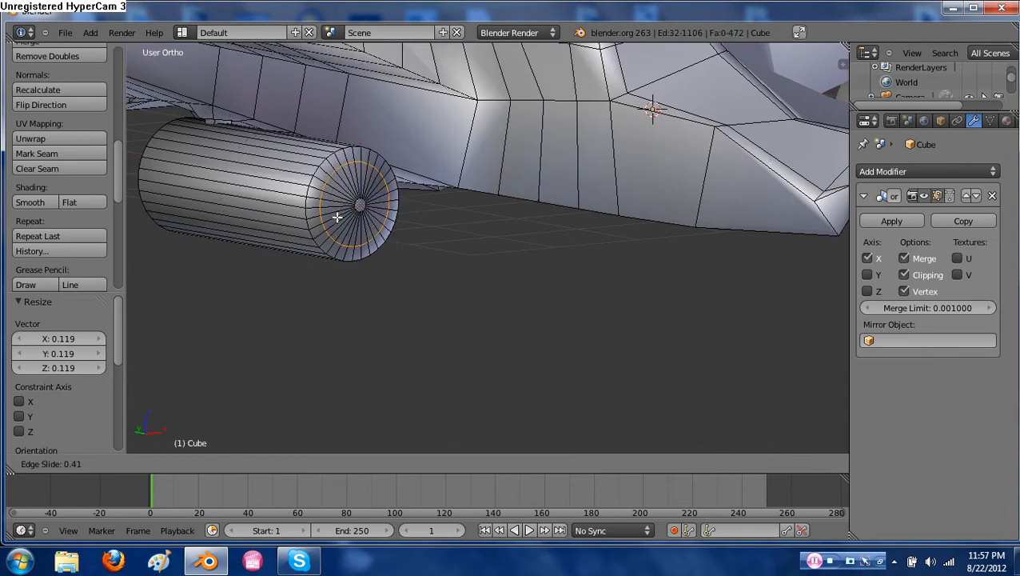
left_click(338, 217)
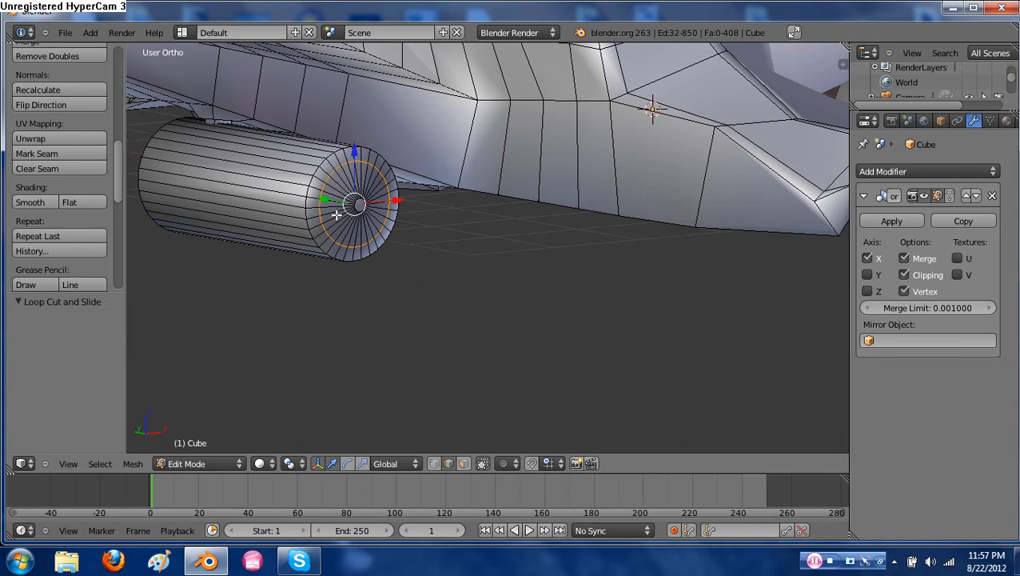
key("ctrl+r")
left_click(326, 168)
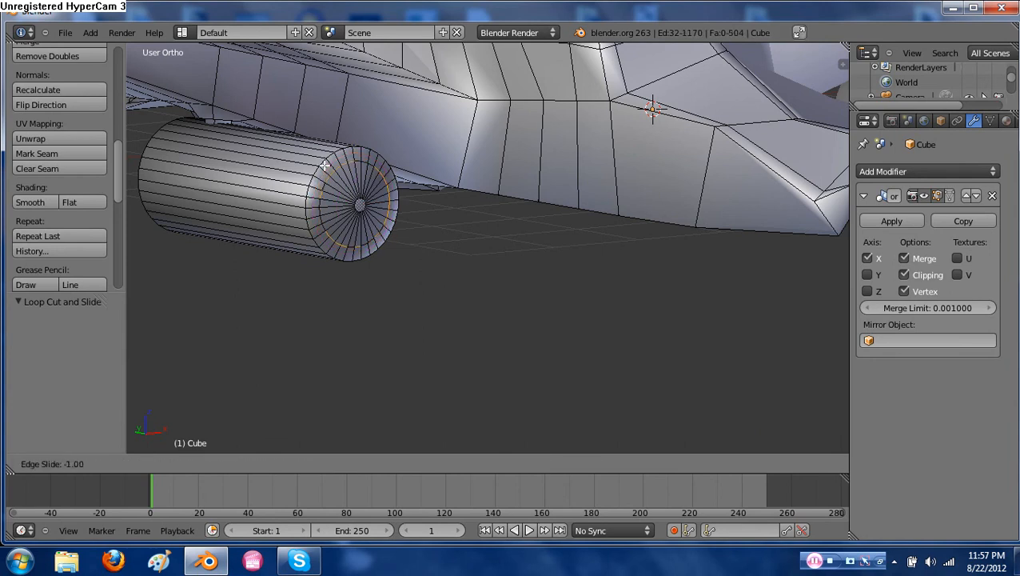
left_click(330, 170)
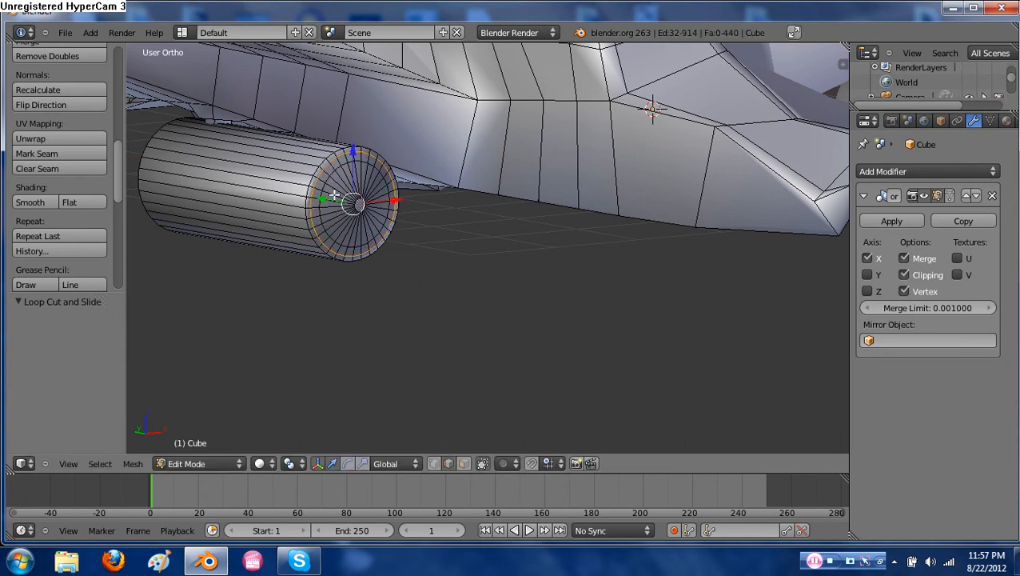
In face mode, select five alternate faces along the left side of the narrow ring between the cap's two new loops
key("ctrl+Tab")
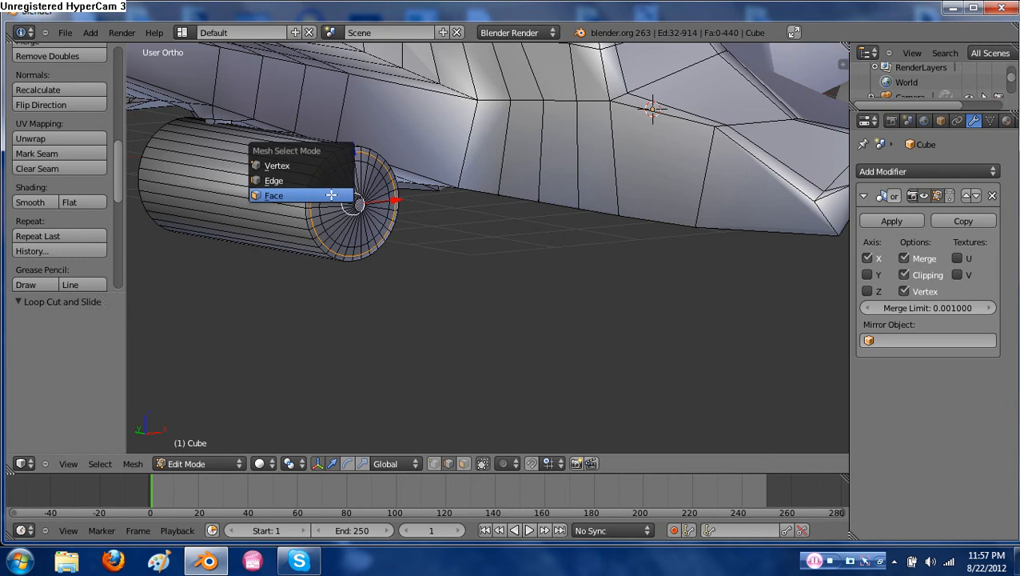
left_click(352, 230)
scroll(416, 258, "up", 4)
middle_click_drag(337, 223, 374, 243, "shift")
right_click(303, 136)
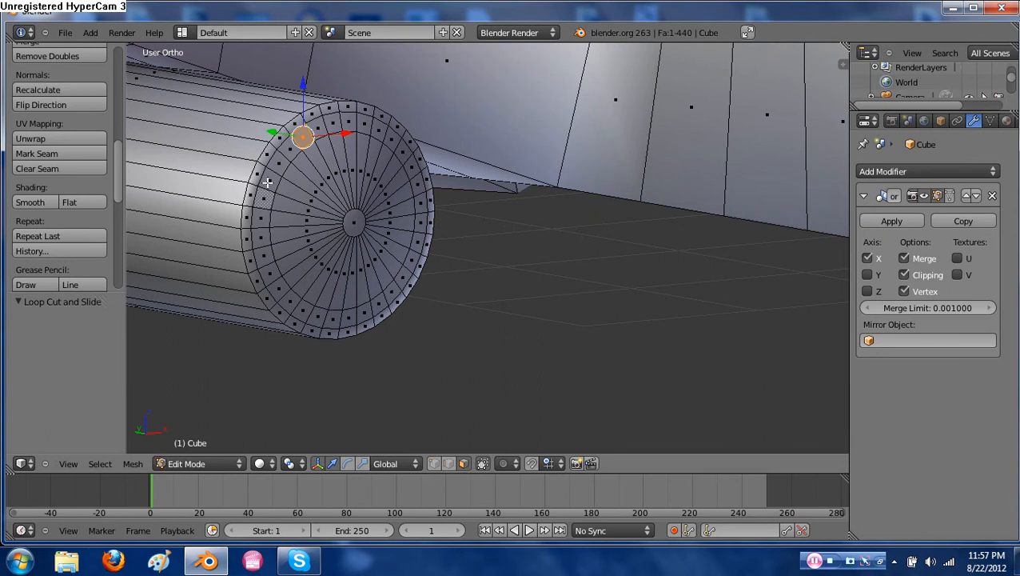
right_click(279, 164, "shift")
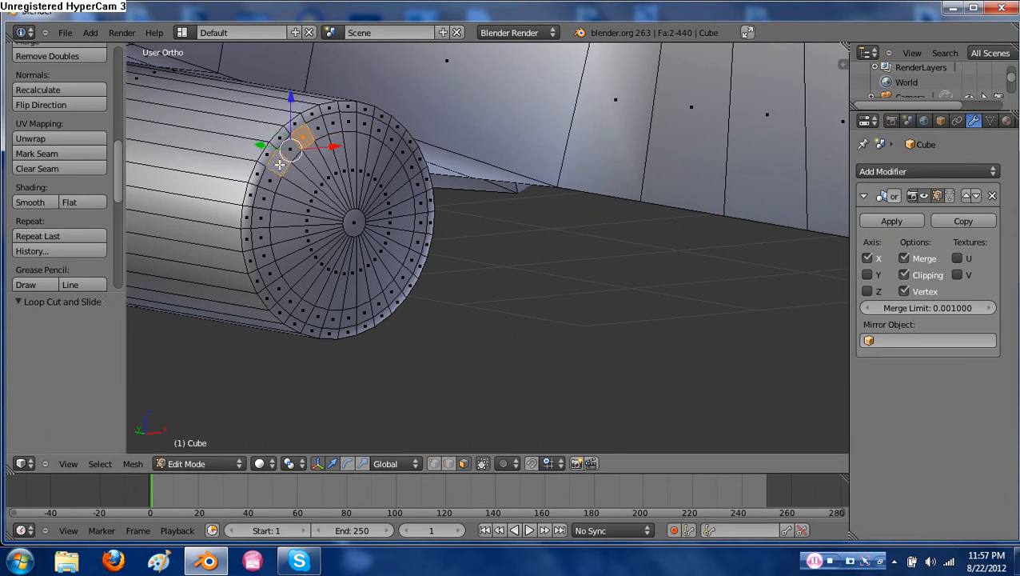
right_click(263, 199, "shift")
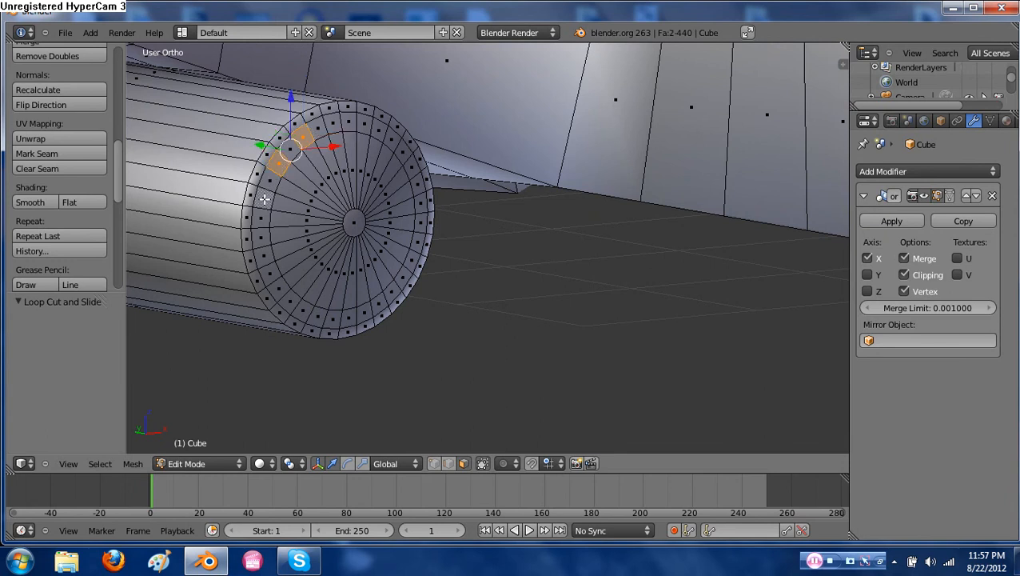
right_click(261, 238, "shift")
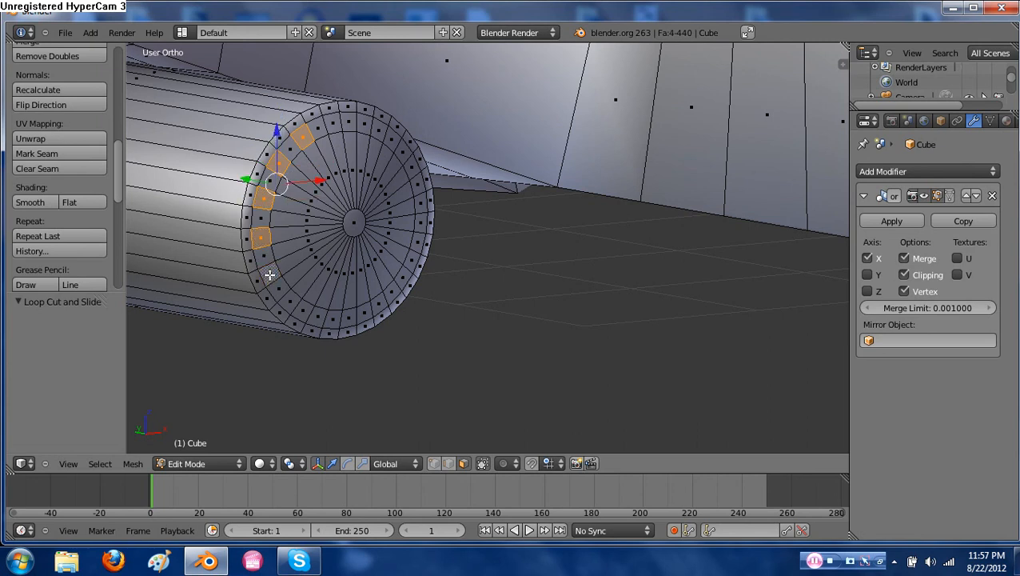
right_click(269, 274, "shift")
right_click(289, 301, "shift")
right_click(291, 302, "shift")
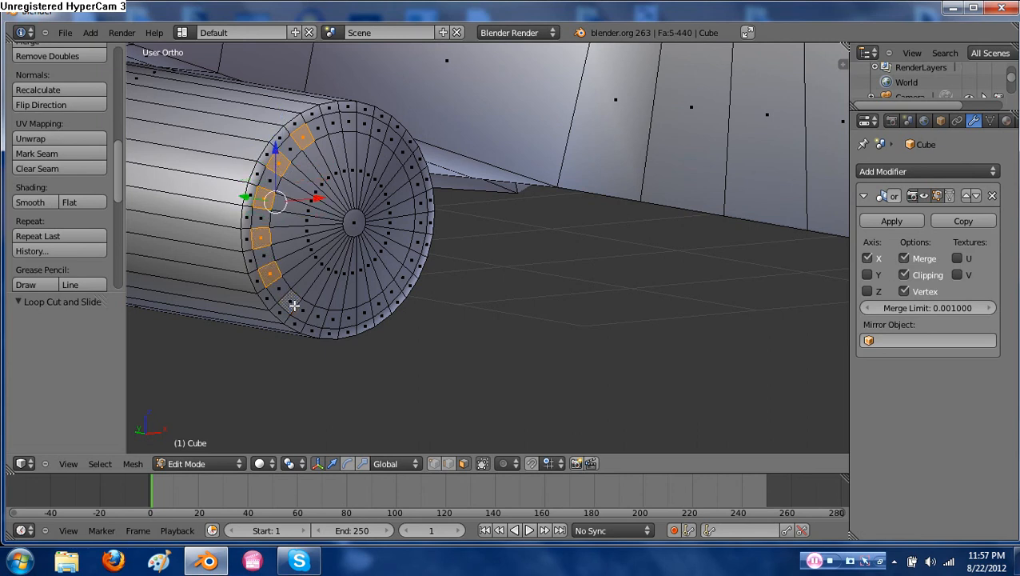
Add three alternate faces along the ring's lower edge to the selection, continuing the every-other-face pattern
middle_click_drag(349, 300, 388, 254, "shift")
scroll(382, 262, "up", 4)
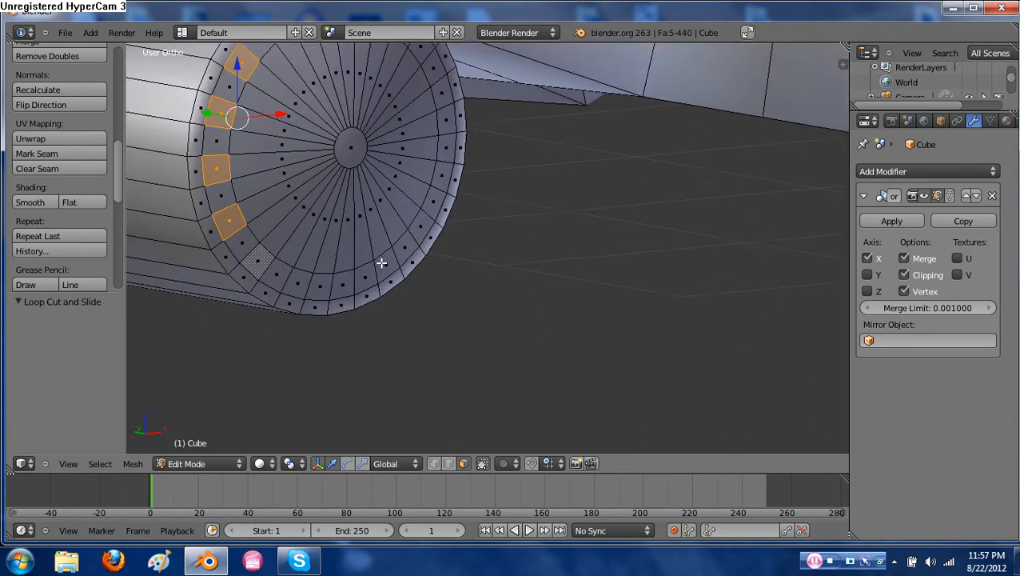
middle_click_drag(319, 282, 472, 281, "shift")
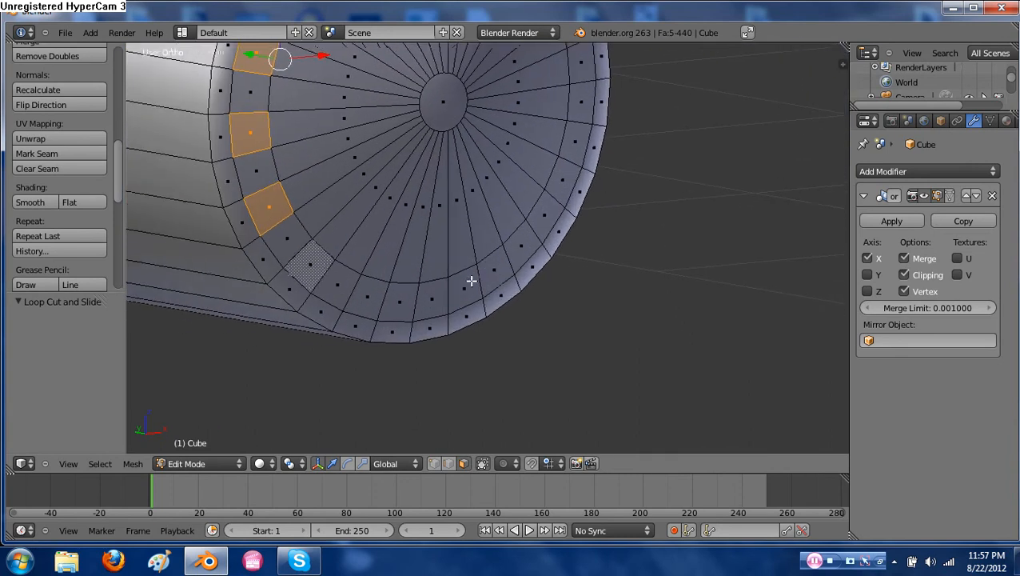
right_click(311, 265, "shift")
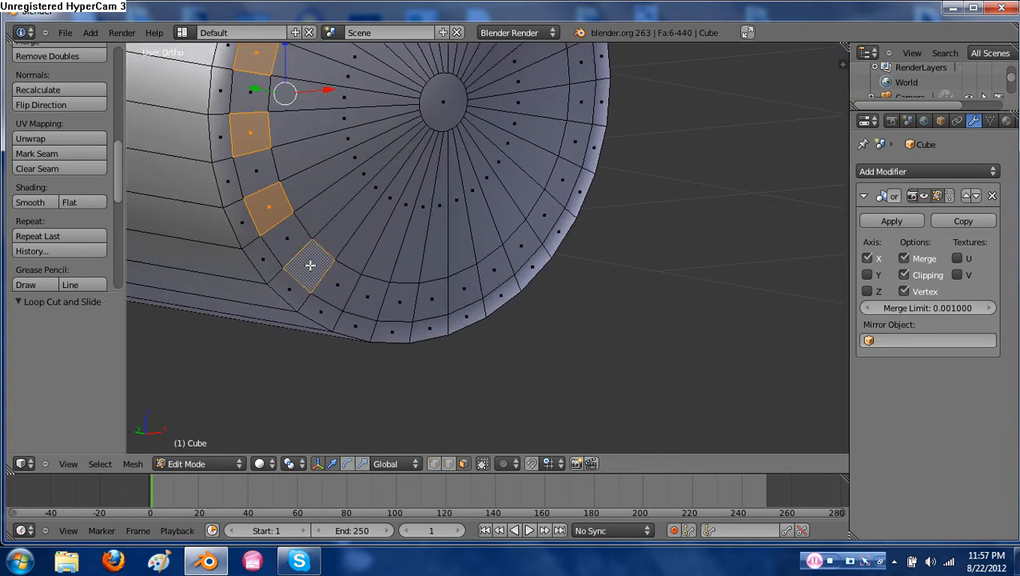
right_click(366, 297, "shift")
right_click(432, 298, "shift")
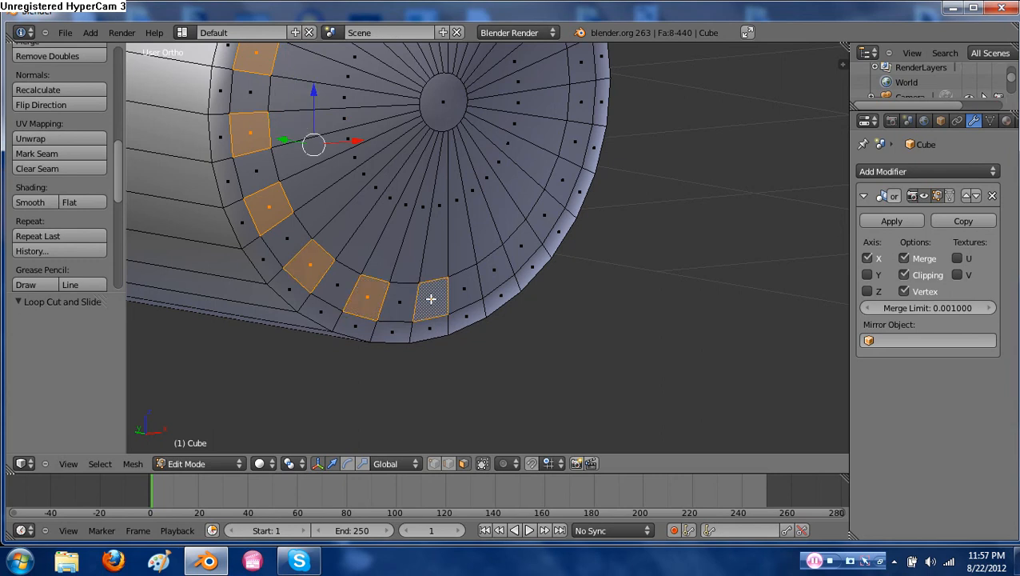
right_click(430, 297, "shift")
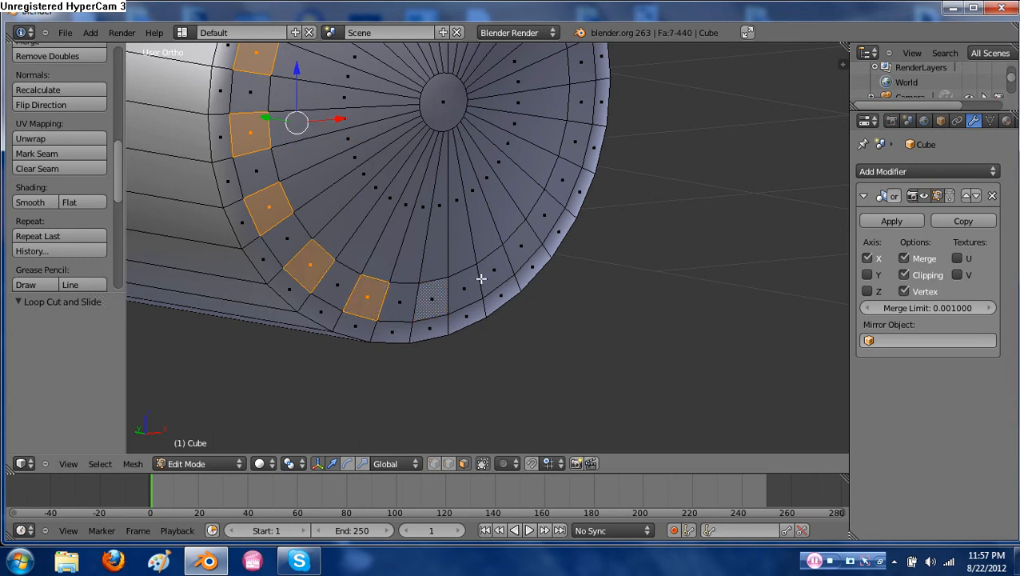
right_click(432, 299, "shift")
right_click(432, 299, "shift")
right_click(431, 299, "shift")
right_click(432, 298, "shift")
right_click(432, 298, "shift")
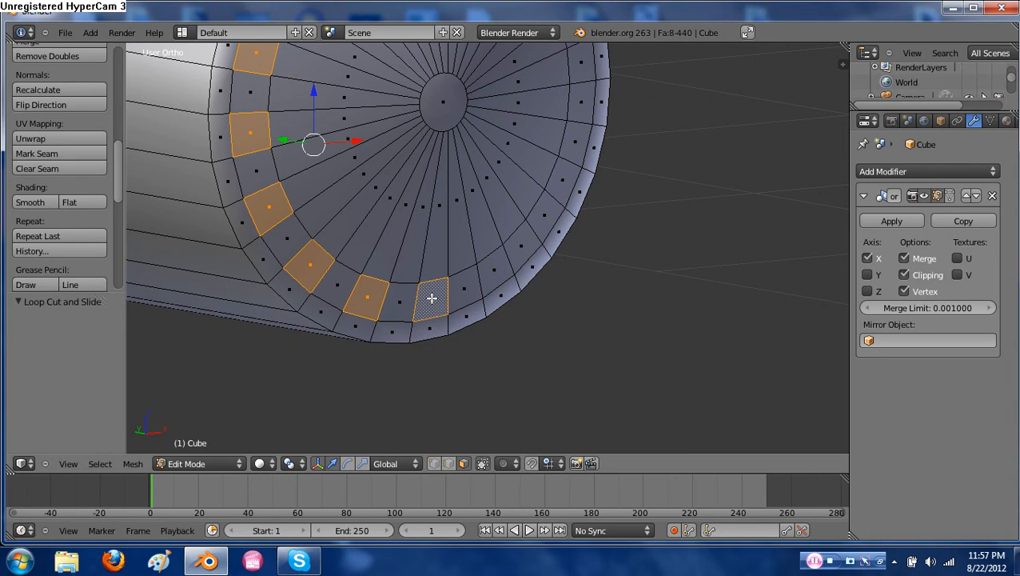
Extend the alternating face selection up the right side of the cap's ring with four more faces
right_click(495, 270, "shift")
right_click(494, 271, "shift")
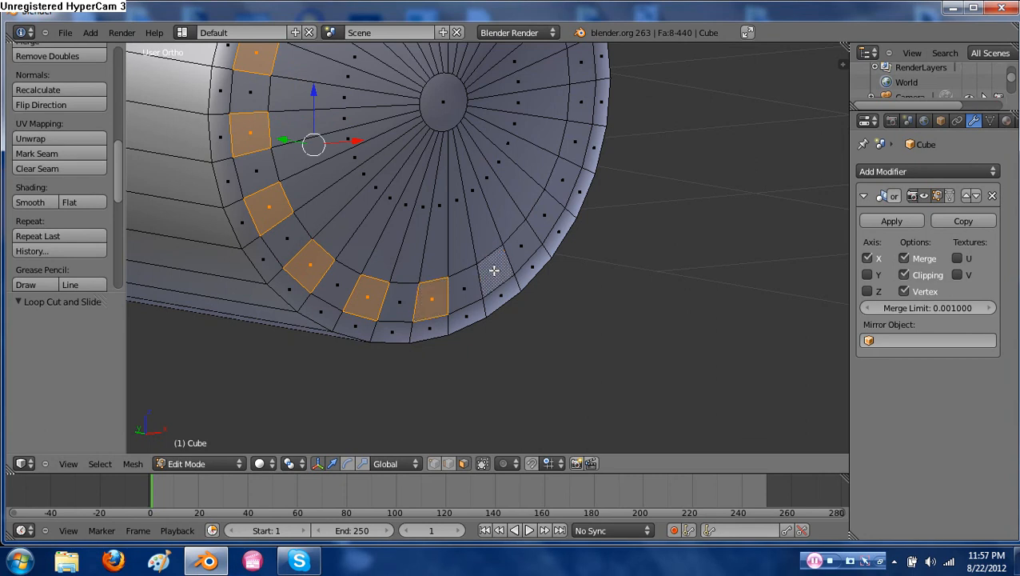
right_click(494, 271, "shift")
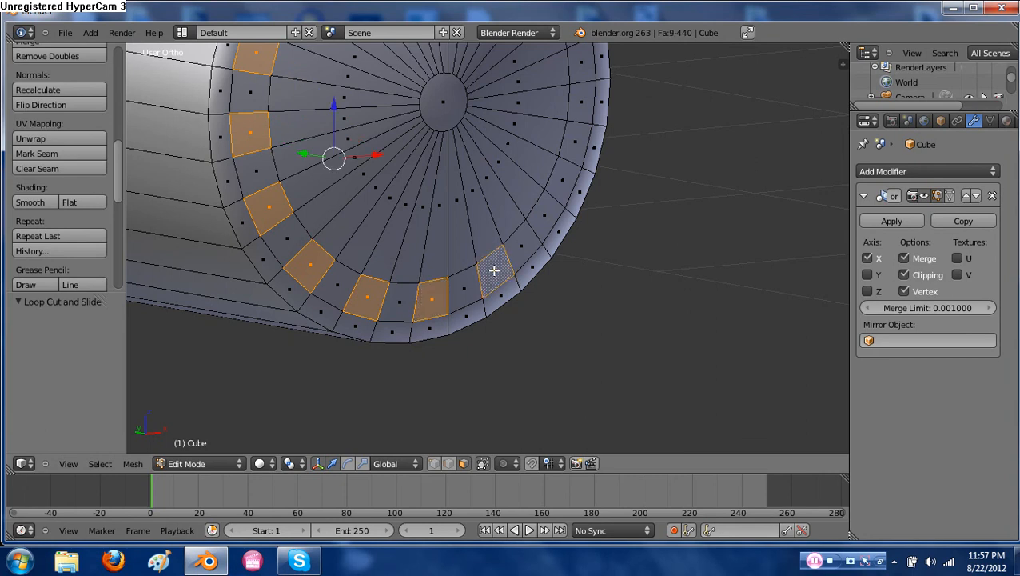
right_click(545, 214, "shift")
right_click(575, 142, "shift")
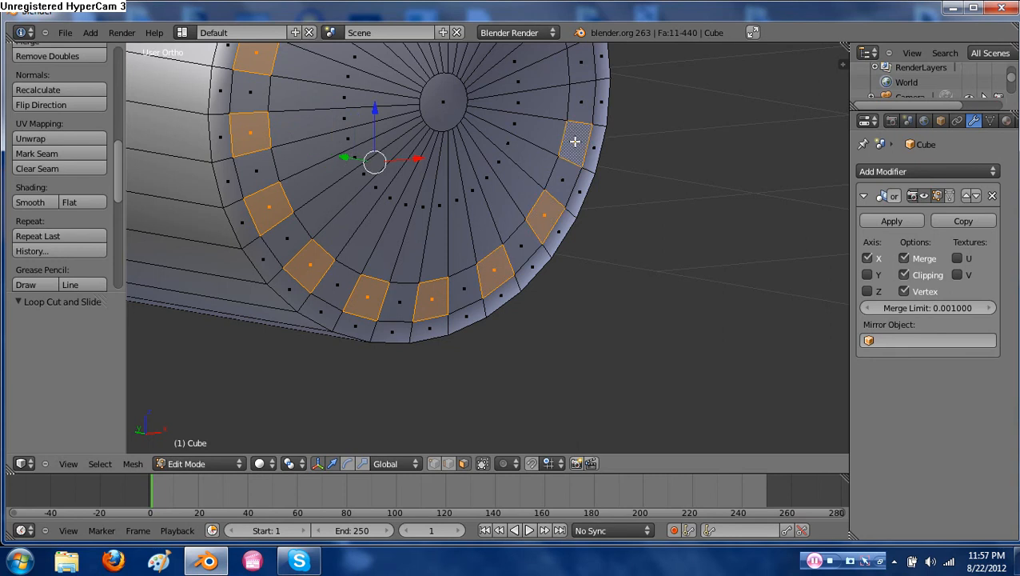
middle_click_drag(588, 237, 588, 316)
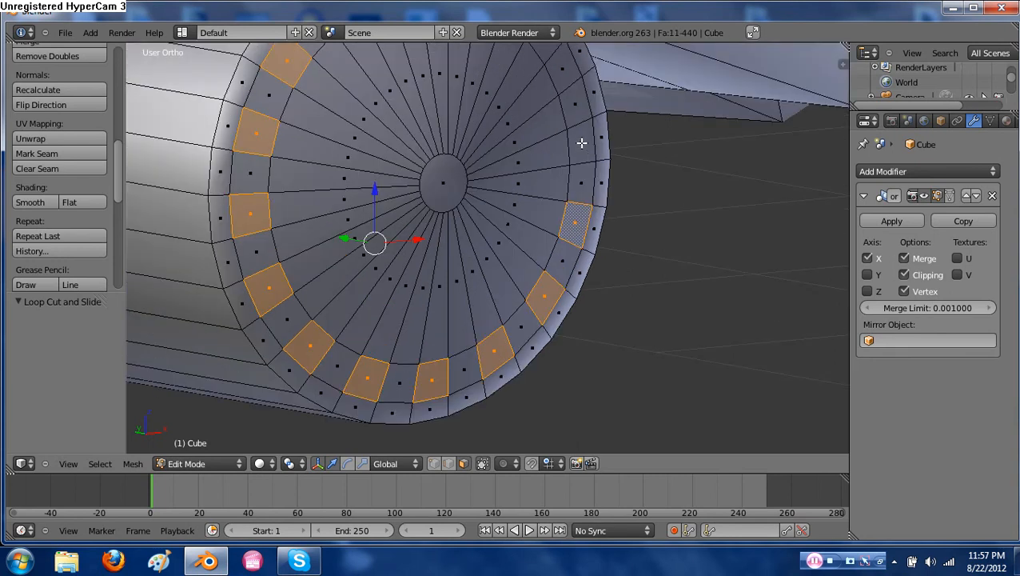
right_click(581, 143, "shift")
middle_click_drag(602, 154, 612, 240)
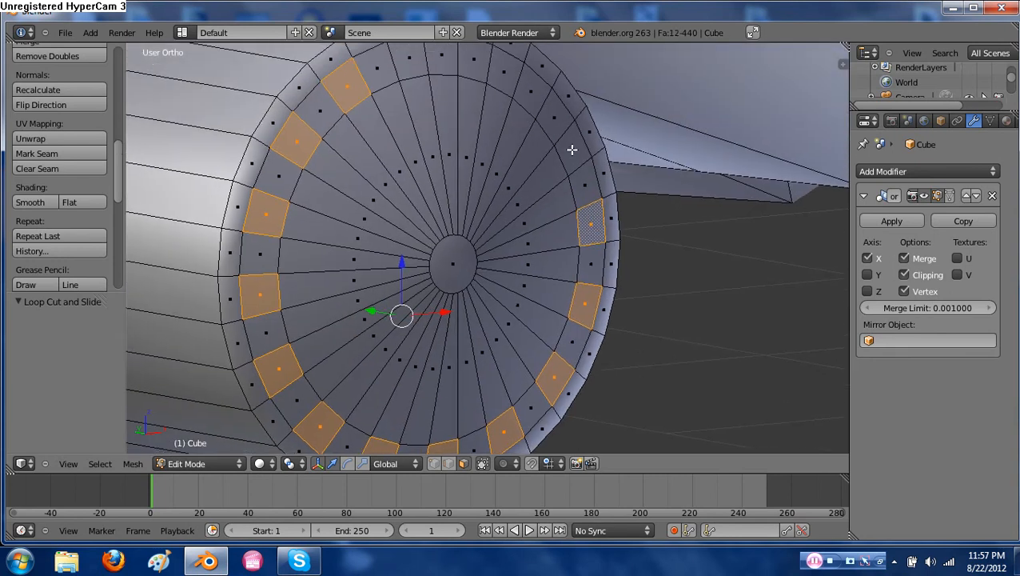
Complete the alternating selection across the ring's upper part with four more faces, making sixteen in all
right_click(571, 149, "shift")
right_click(532, 91, "shift")
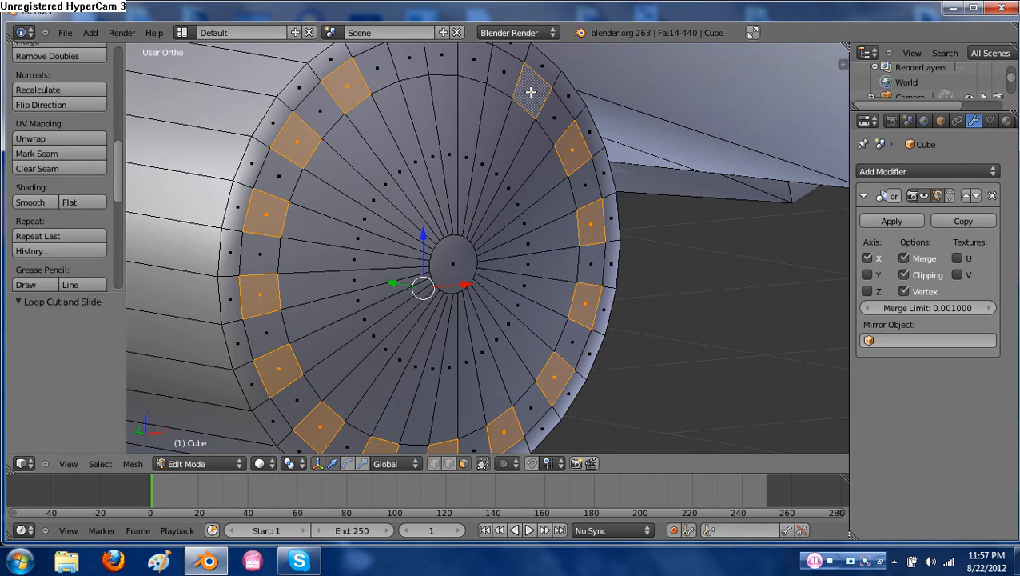
right_click(478, 62, "shift")
right_click(408, 58, "shift")
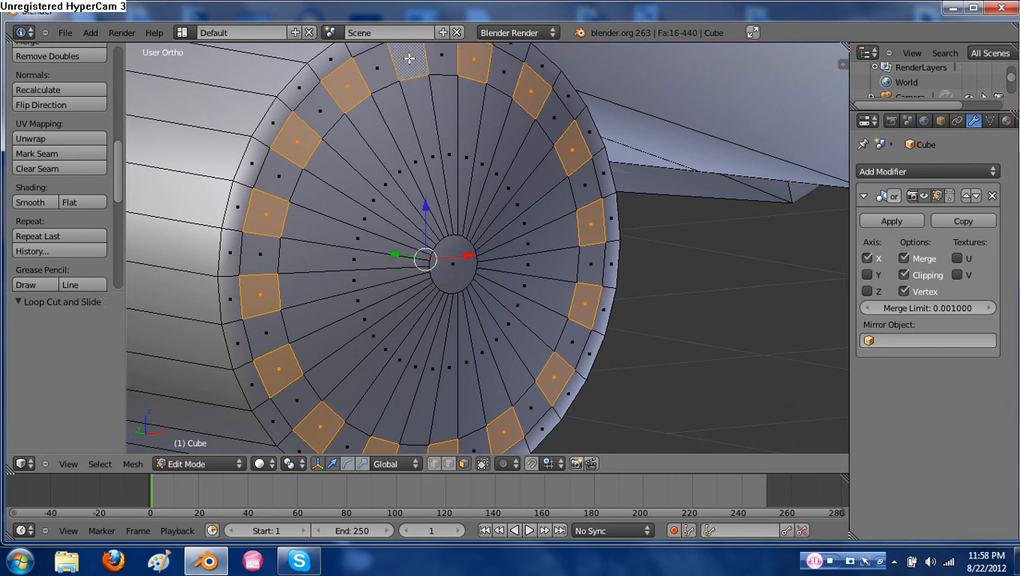
Try extruding the sixteen alternate ring faces back into the cylinder, inspect the shape, and undo the extrusion
middle_click_drag(452, 268, 447, 283)
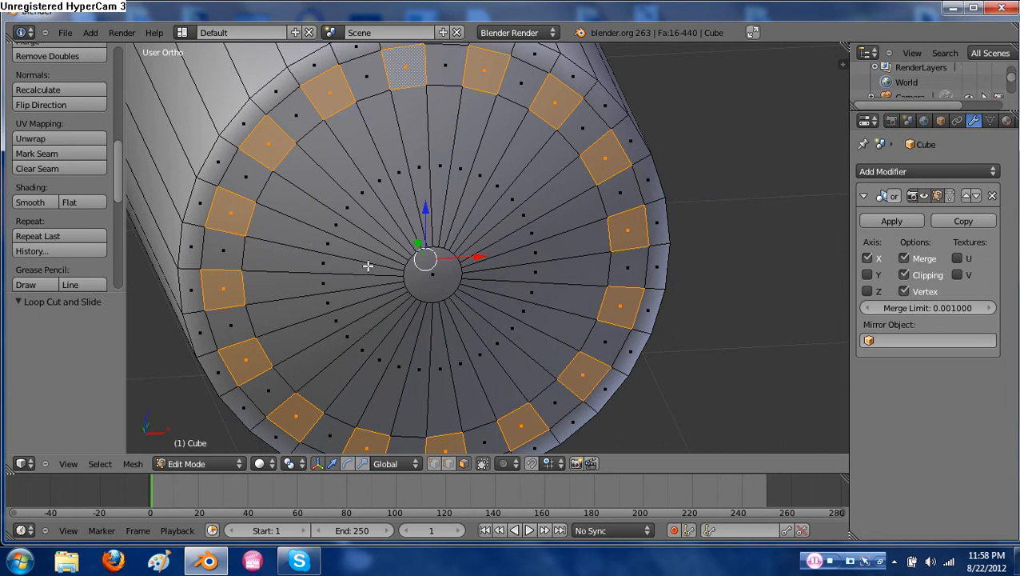
scroll(369, 269, "down", 8)
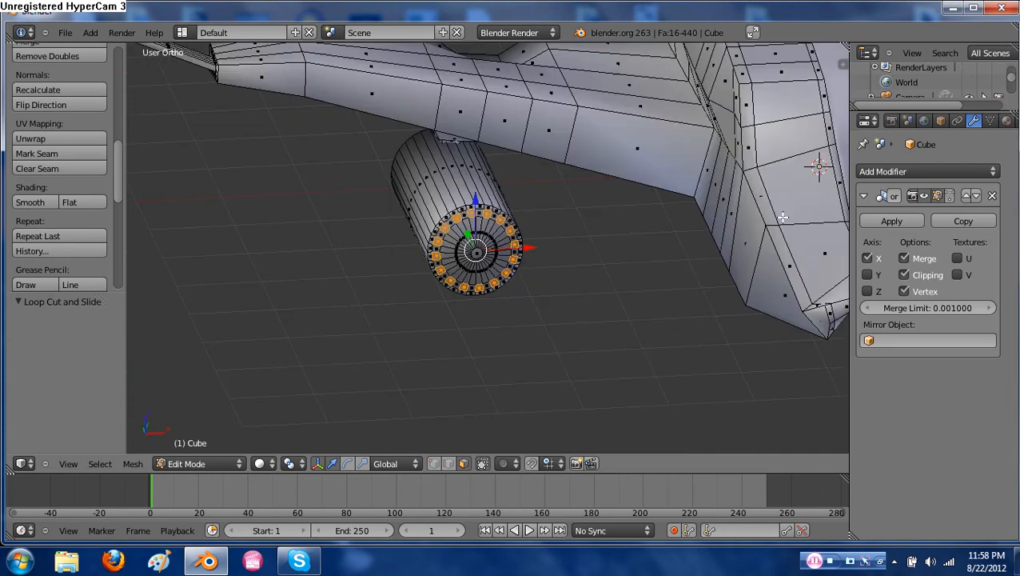
scroll(571, 217, "up", 8)
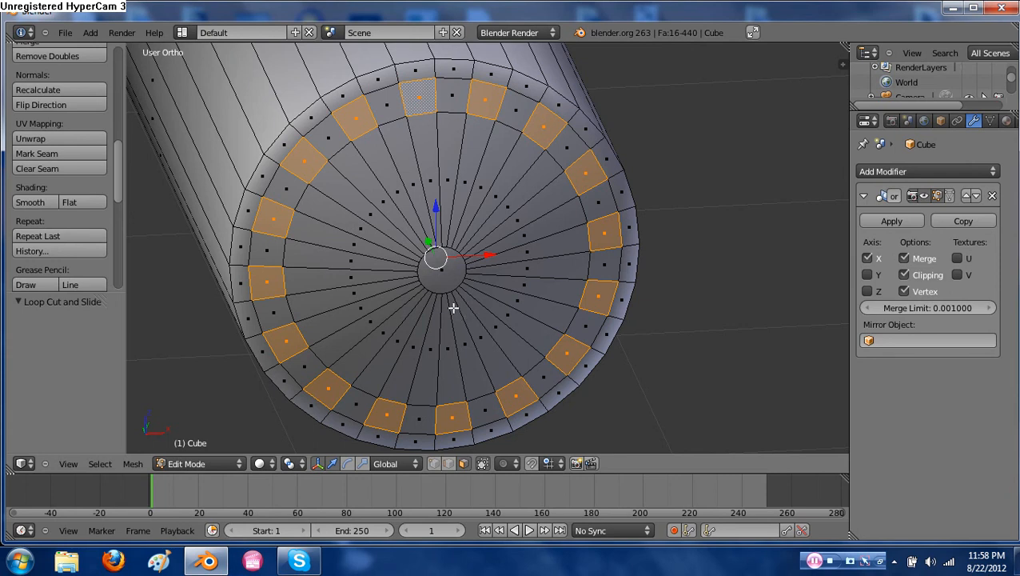
middle_click_drag(447, 299, 497, 274)
scroll(498, 275, "down", 1)
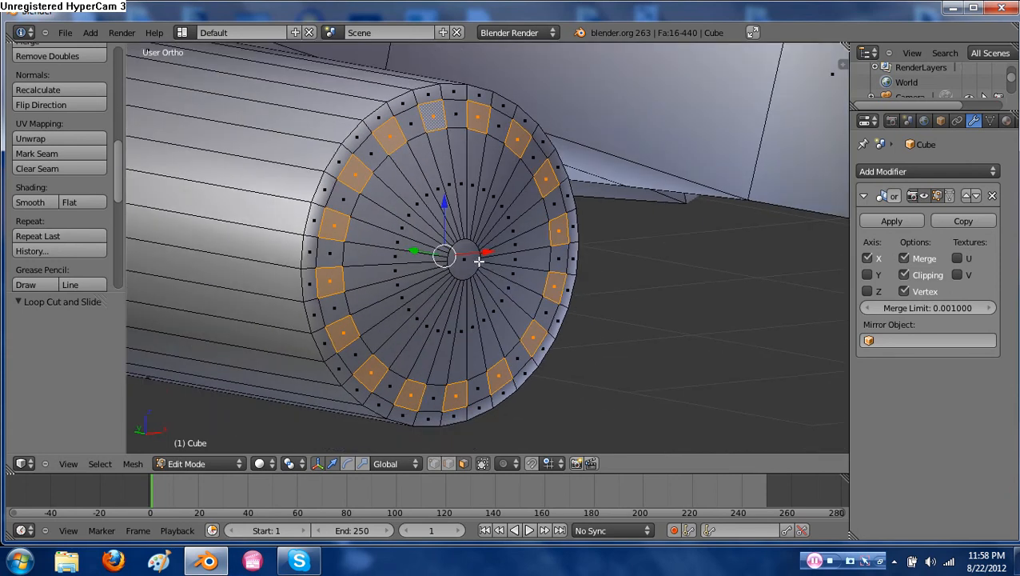
key("e")
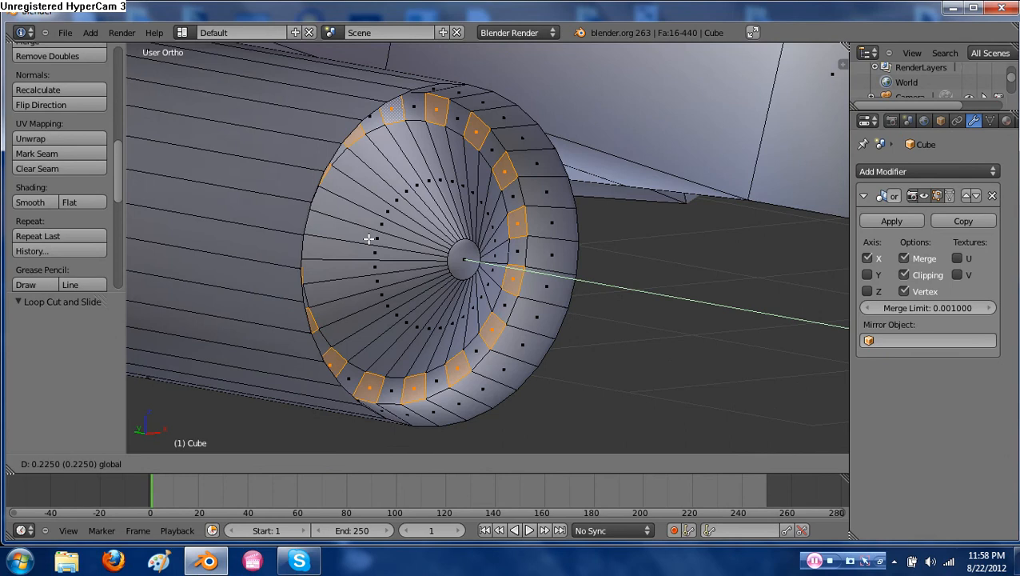
left_click(338, 237)
middle_click_drag(338, 237, 469, 275)
scroll(496, 253, "down", 8)
scroll(466, 270, "up", 3)
key("ctrl+z")
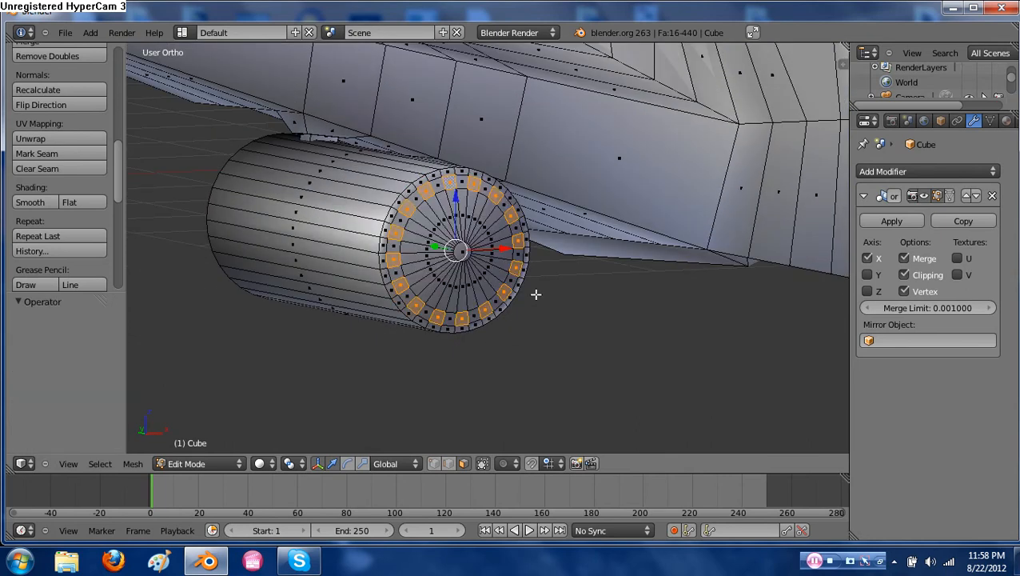
Try rotating the selected ring faces about the global Y axis by about 982°, and undo the rotation
scroll(536, 295, "up", 1)
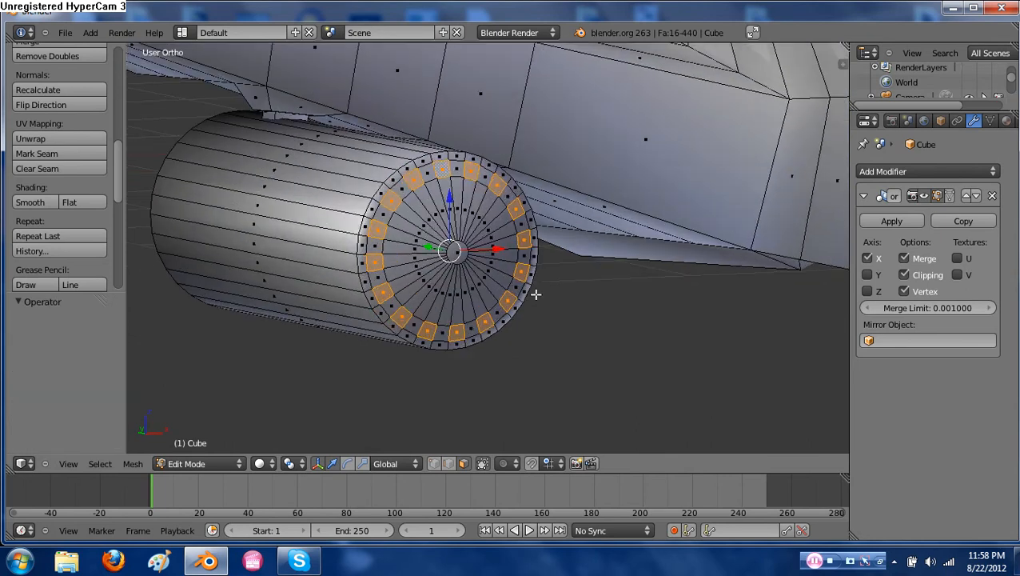
key("r")
left_click(565, 265)
mouse_move(565, 267)
middle_mouse_down()
mouse_move(489, 344)
mouse_move(558, 278)
middle_mouse_up()
key("r")
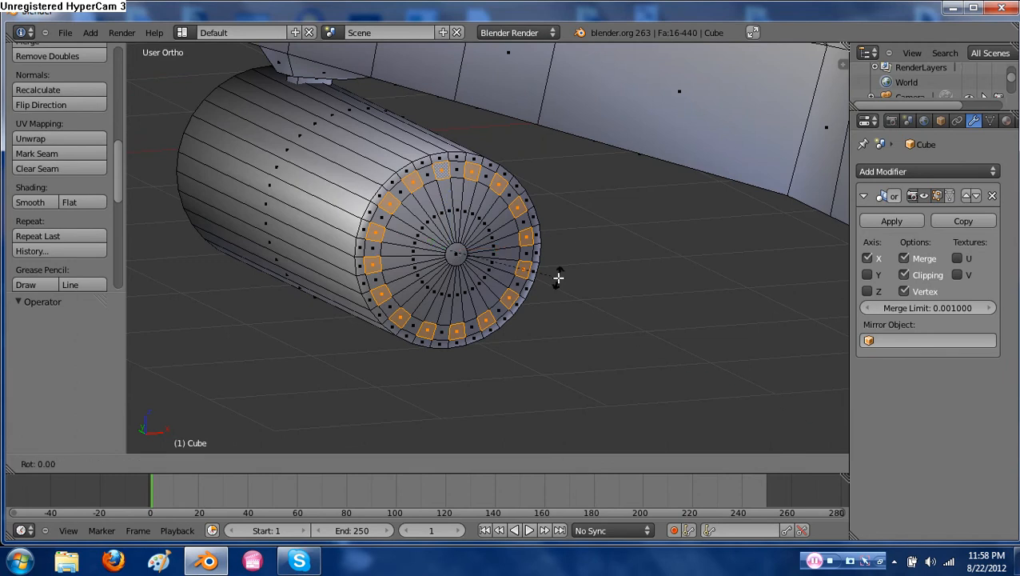
key("y")
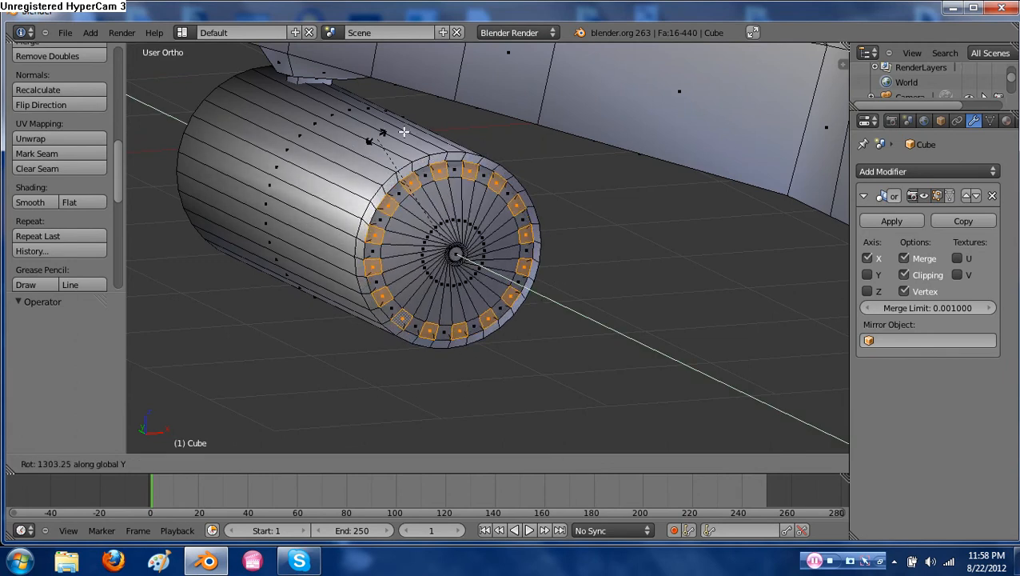
left_click(457, 191)
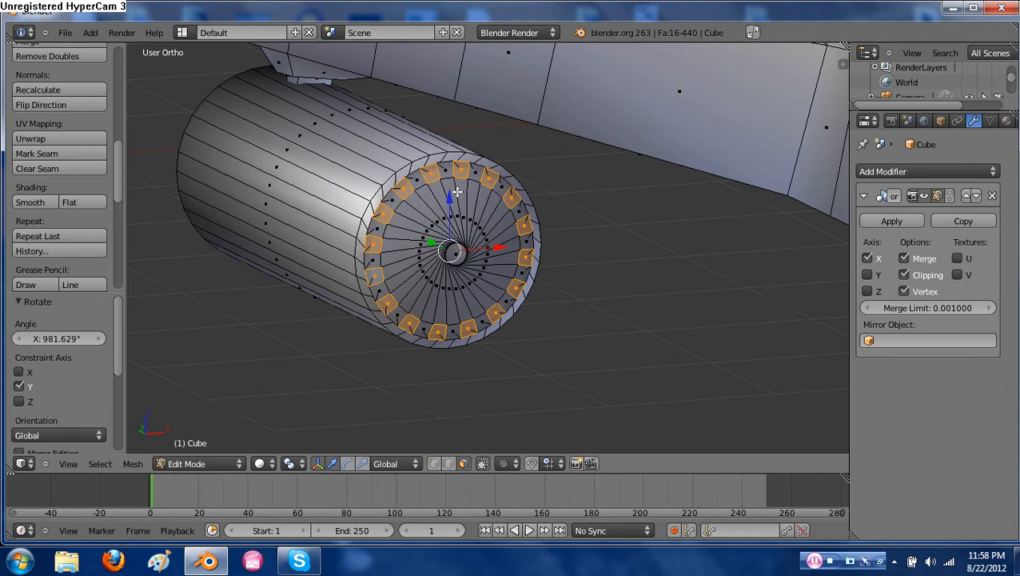
key("ctrl+z")
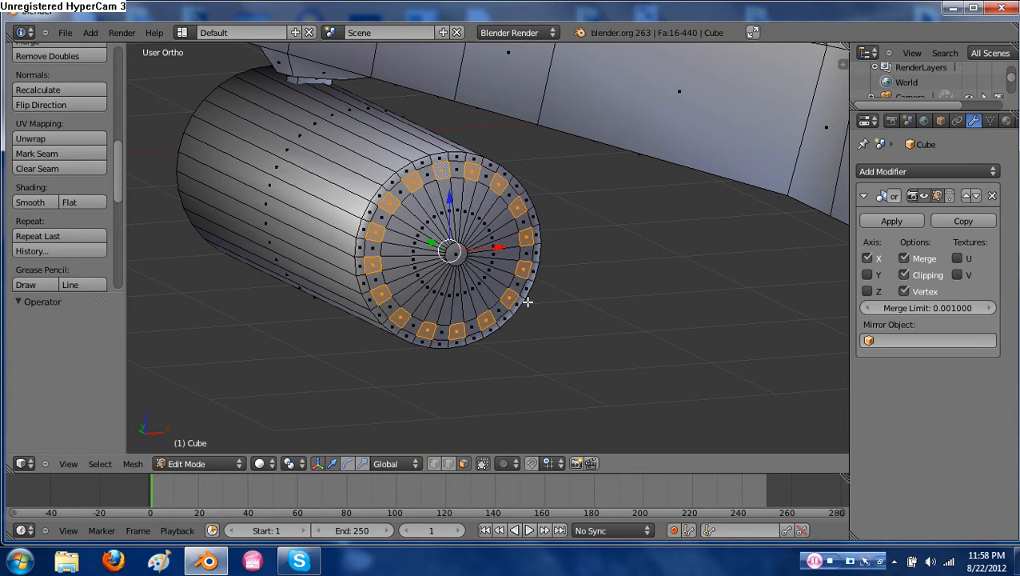
key("s")
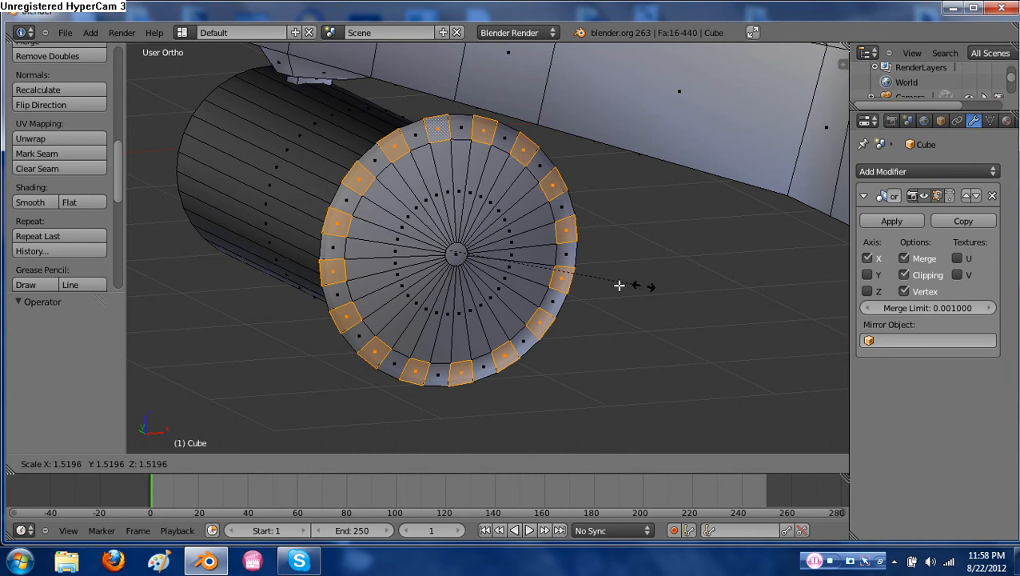
left_click(499, 276)
middle_click_drag(497, 276, 463, 314)
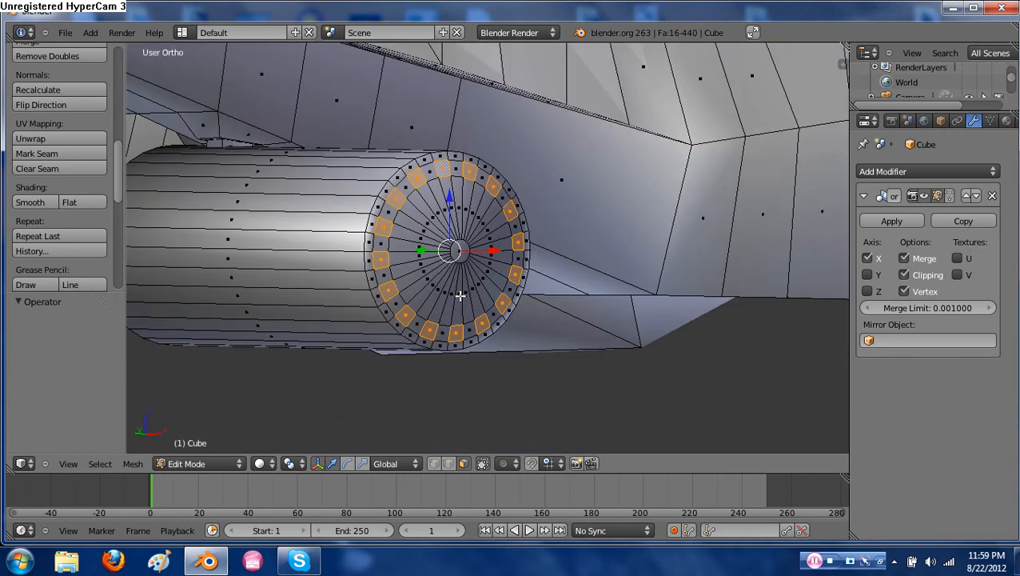
Extrude the sixteen alternate ring faces outward about 0.019, and move them about 0.097 farther out along negative Y to form teeth
middle_click_drag(445, 274, 524, 310)
key("e")
left_click(509, 302)
key("e")
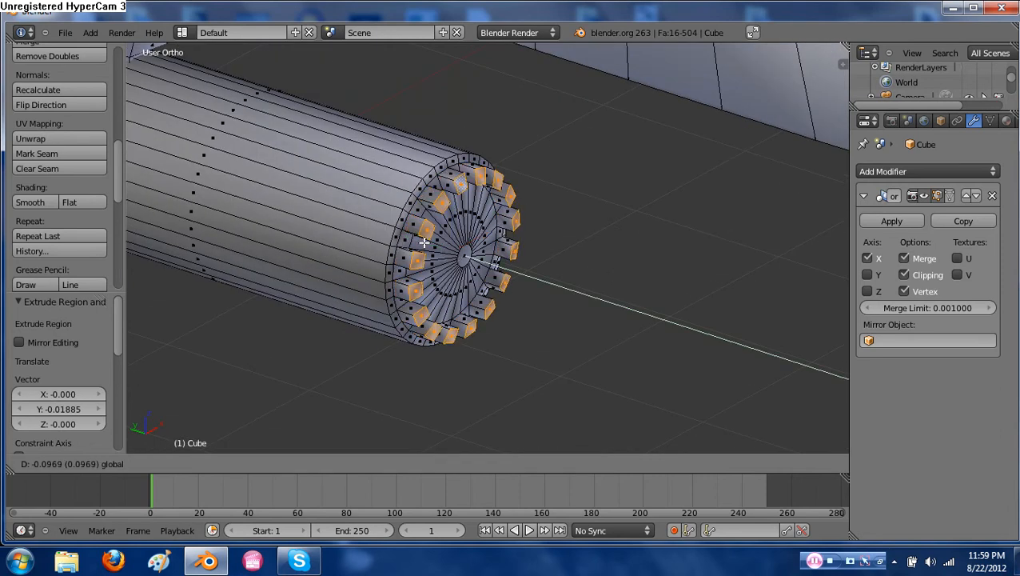
left_click(424, 241)
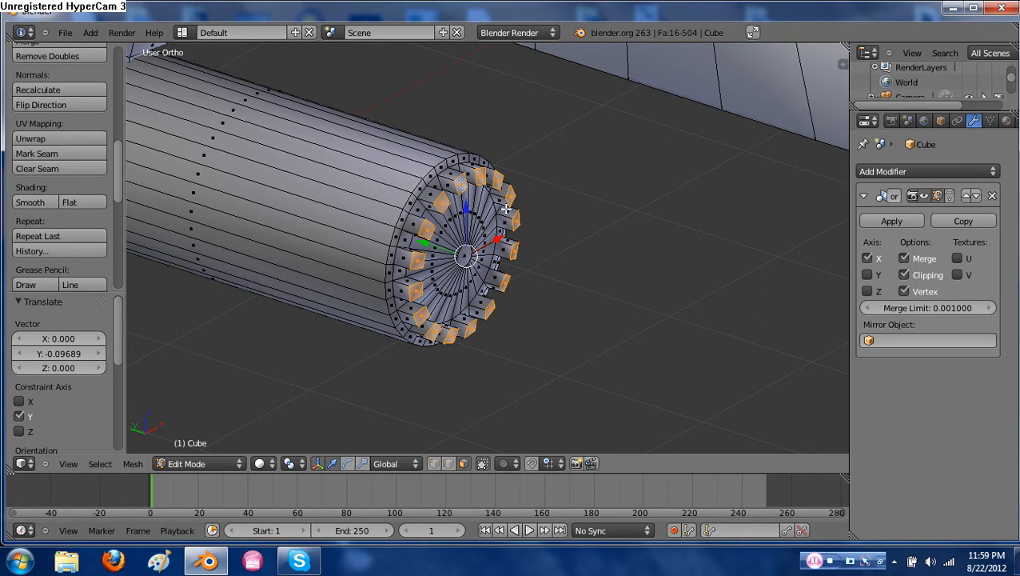
Flatten the sixteen tooth end faces into one plane by scaling them to 0 along Y
middle_click_drag(506, 209, 545, 179)
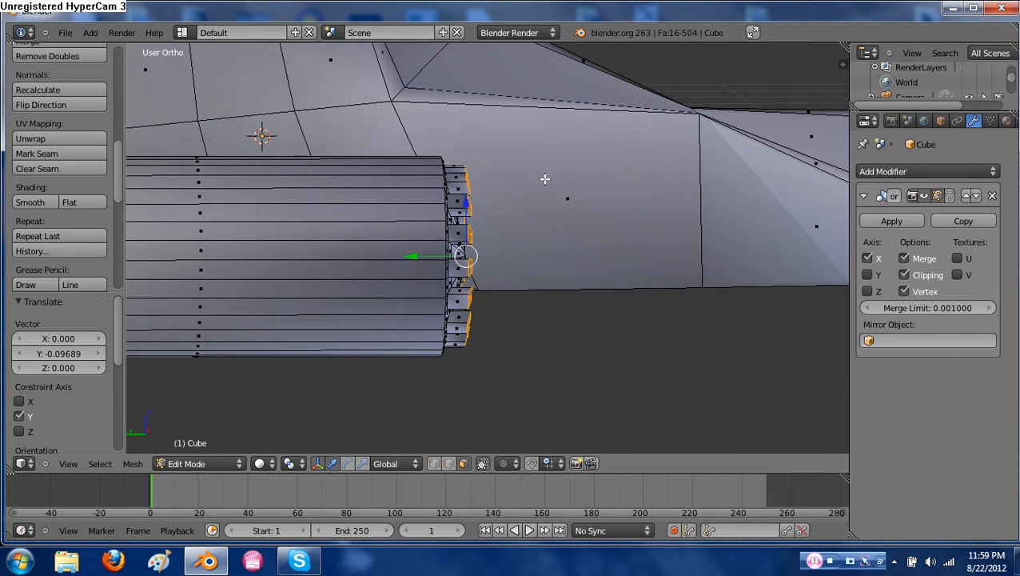
key("KP_3")
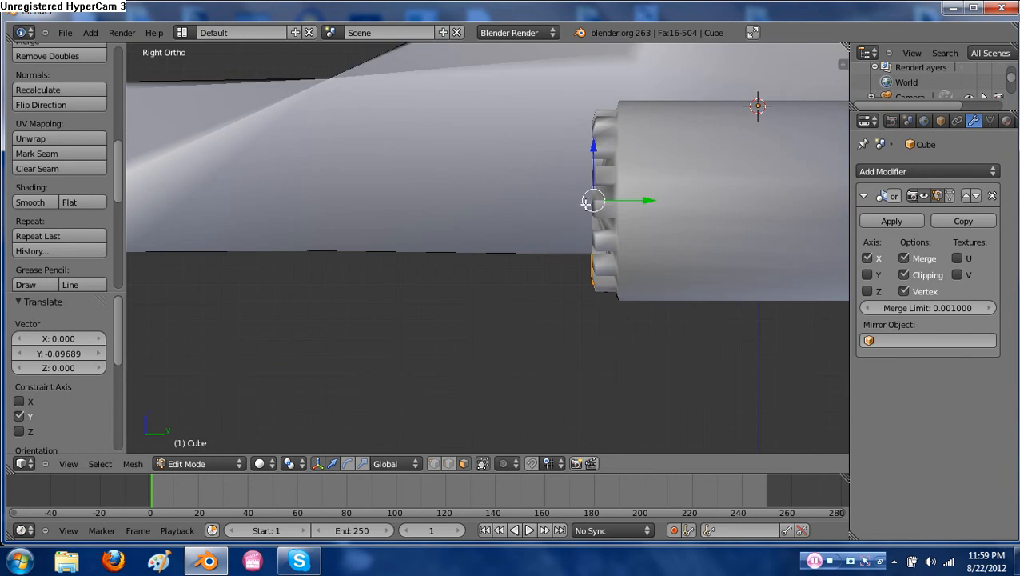
key("s")
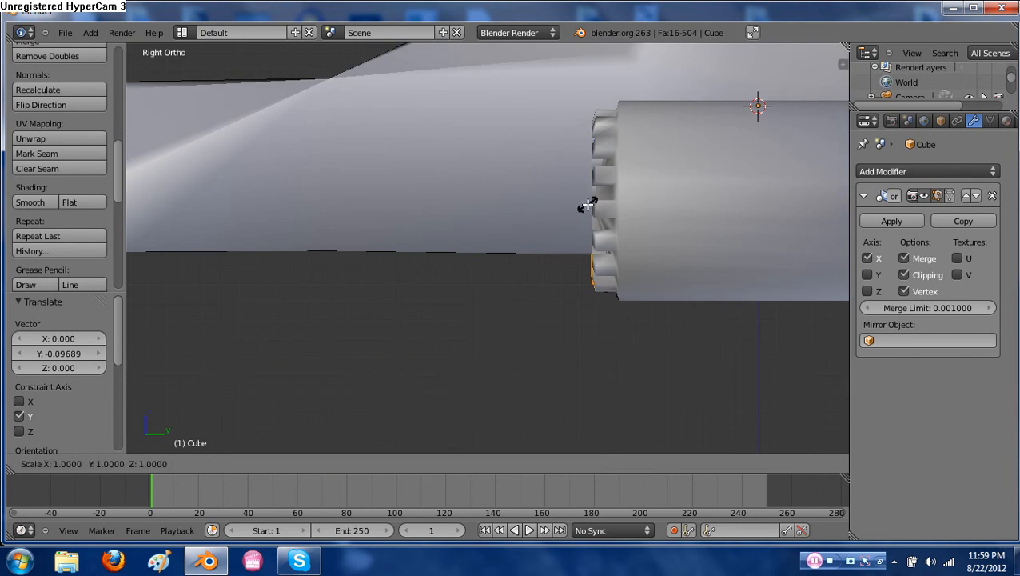
key("y")
key("0")
key("Return")
middle_click_drag(503, 216, 749, 220)
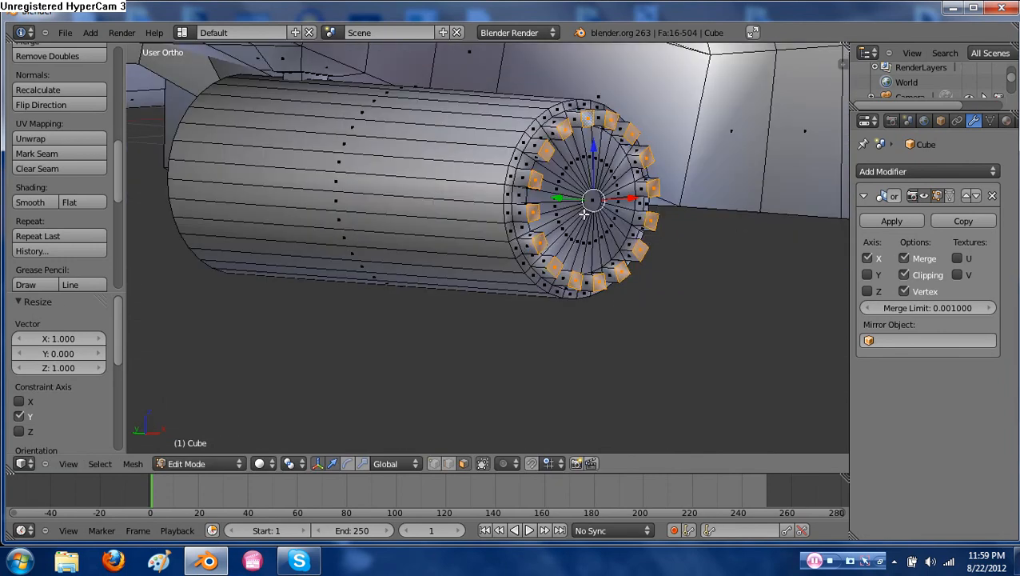
Apply smooth shading to the selected tooth ends and inspect the toothed pod cap in Object Mode
left_click(30, 203)
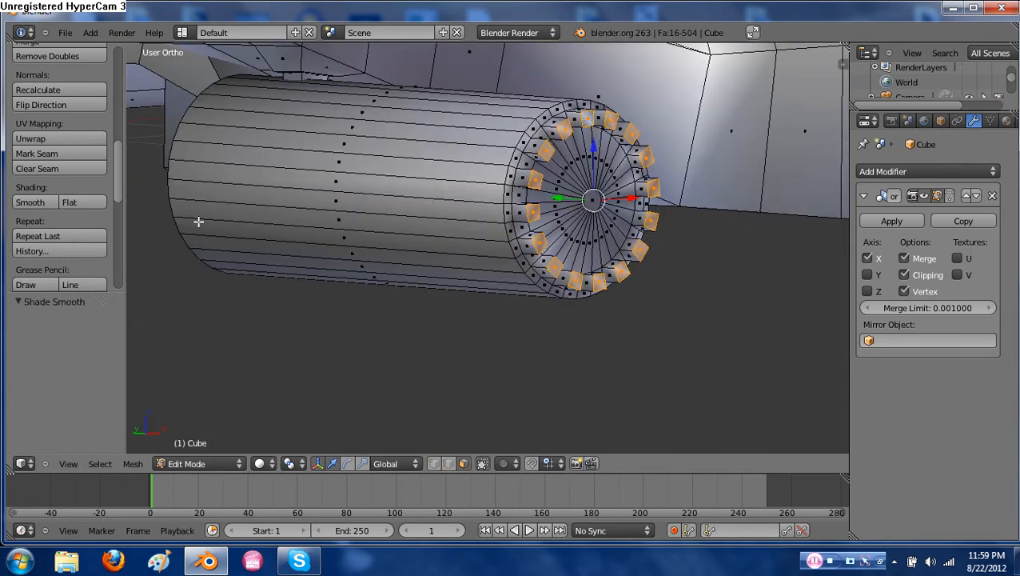
scroll(544, 237, "up", 2)
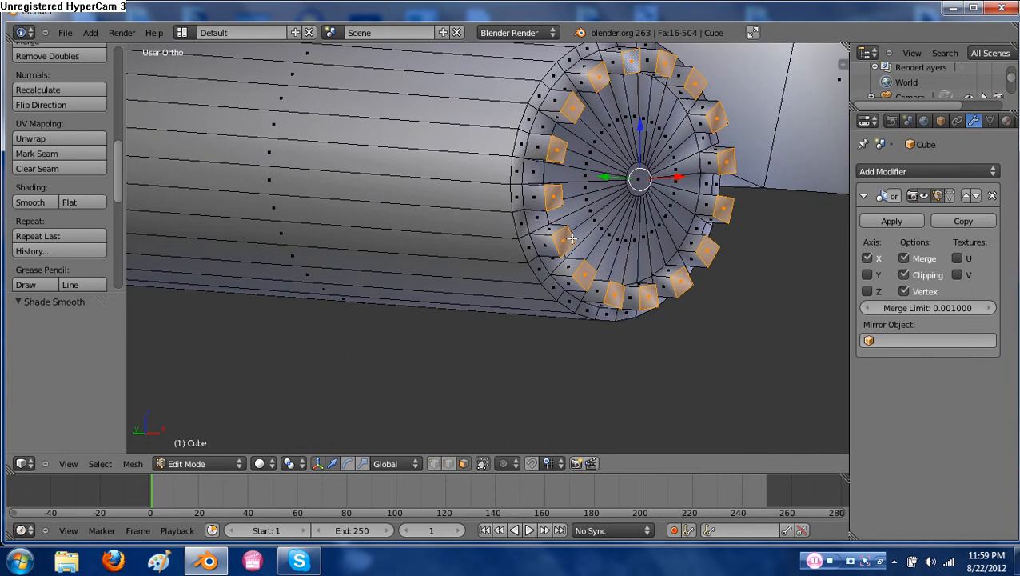
right_click(564, 258)
scroll(599, 263, "down", 3)
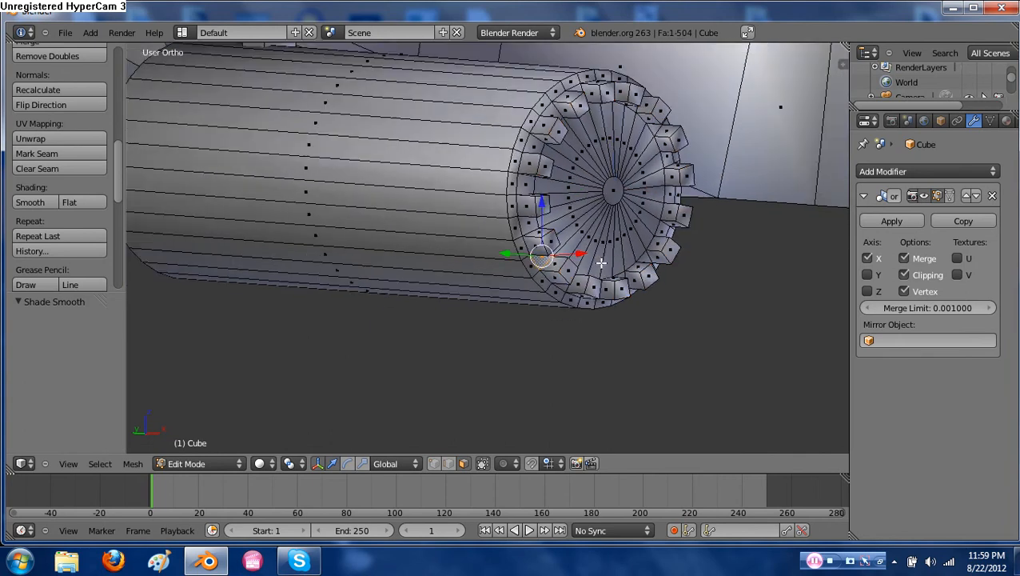
key("Tab")
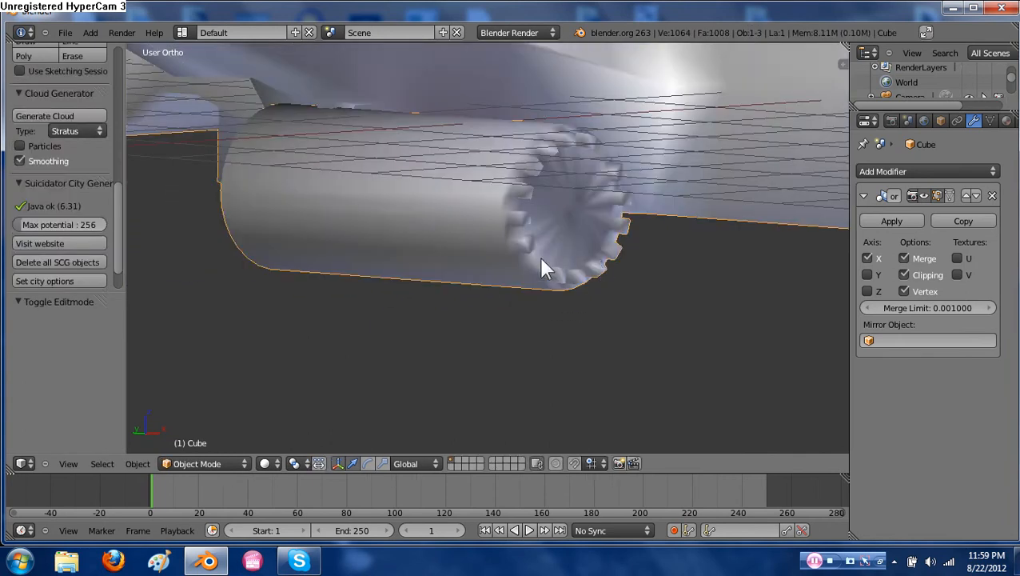
key("Tab")
middle_click_drag(539, 256, 512, 297)
key("Tab")
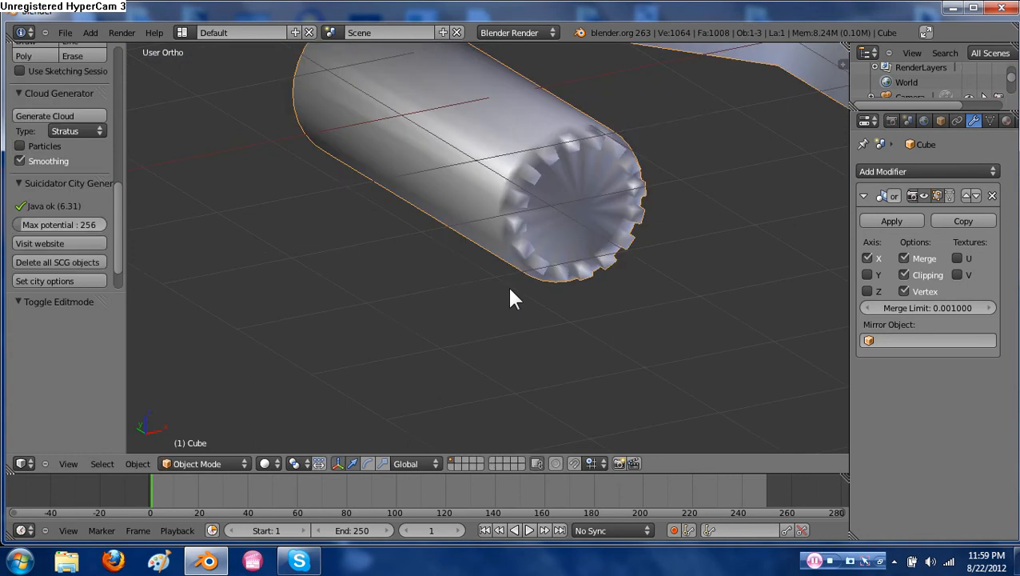
key("Tab")
Extrude the small central face of the cap outward about 0.153 and scale its end up to about 1.425
right_click(584, 209)
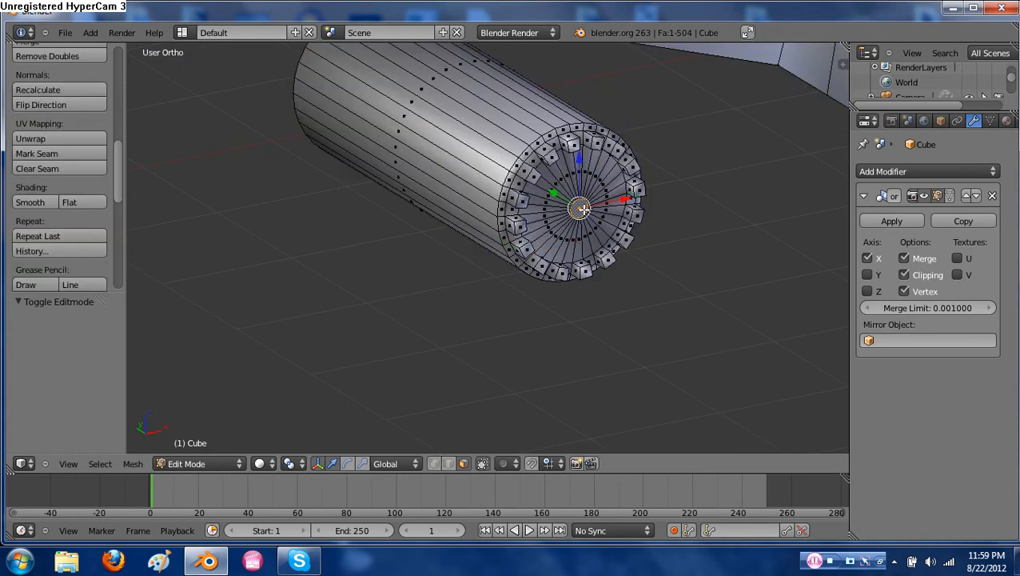
key("e")
left_click(643, 235)
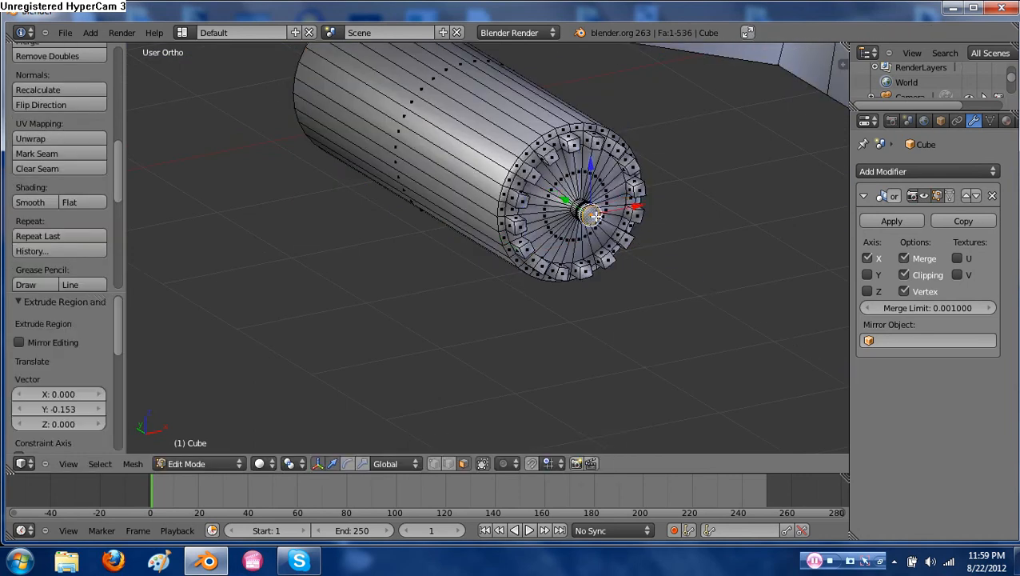
key("s")
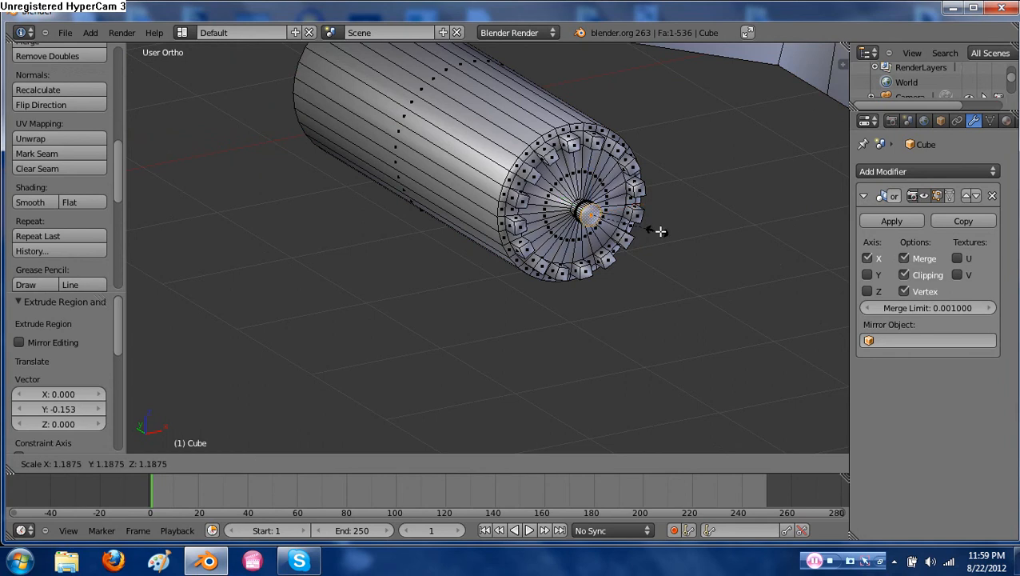
left_click(672, 230)
Extrude the central hub's end about 0.029, extrude it farther outward, and taper the tip by scaling to about 0.609
key("e")
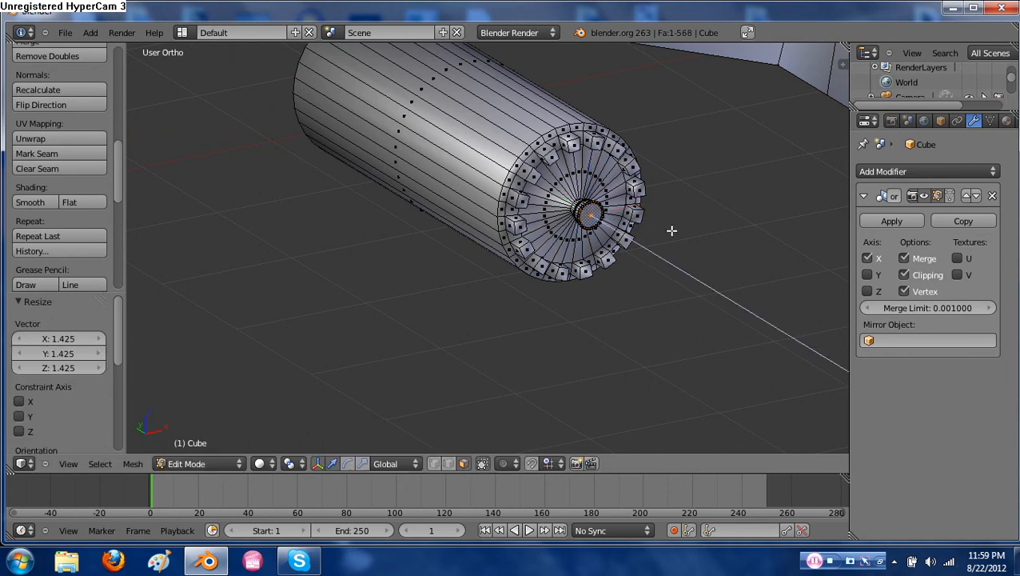
left_click(672, 230)
key("e")
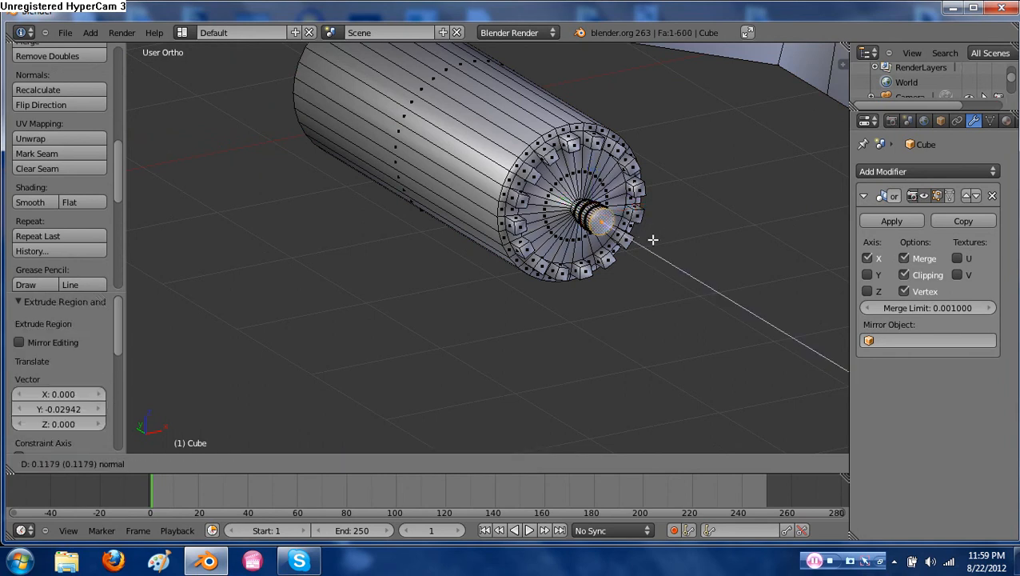
left_click(670, 239)
key("s")
left_click(642, 239)
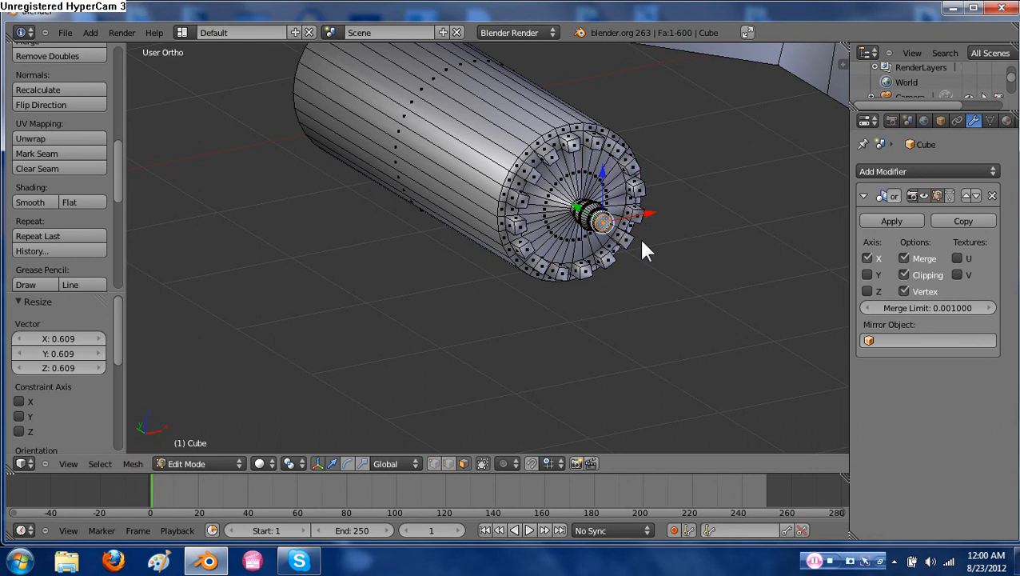
key("Tab")
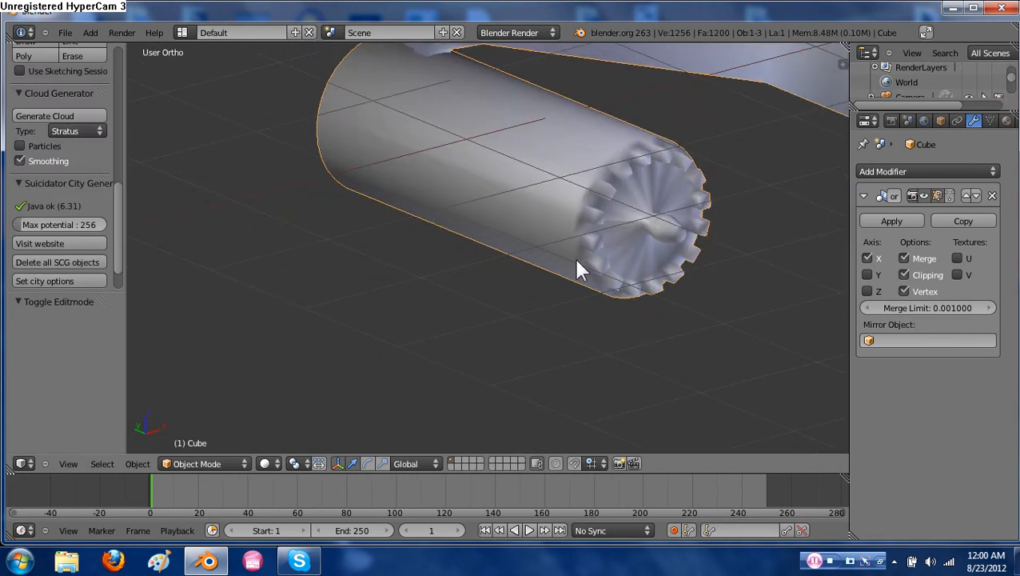
key("Tab")
Select three tooth end faces along the upper left part of the cap's ring
middle_click_drag(597, 251, 612, 205)
left_click(611, 187)
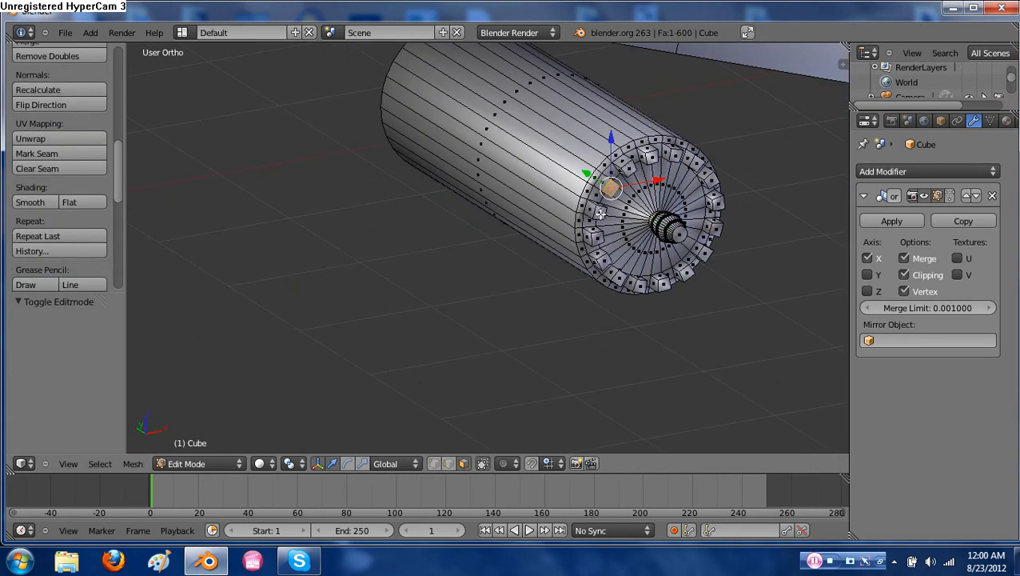
right_click(600, 214, "shift")
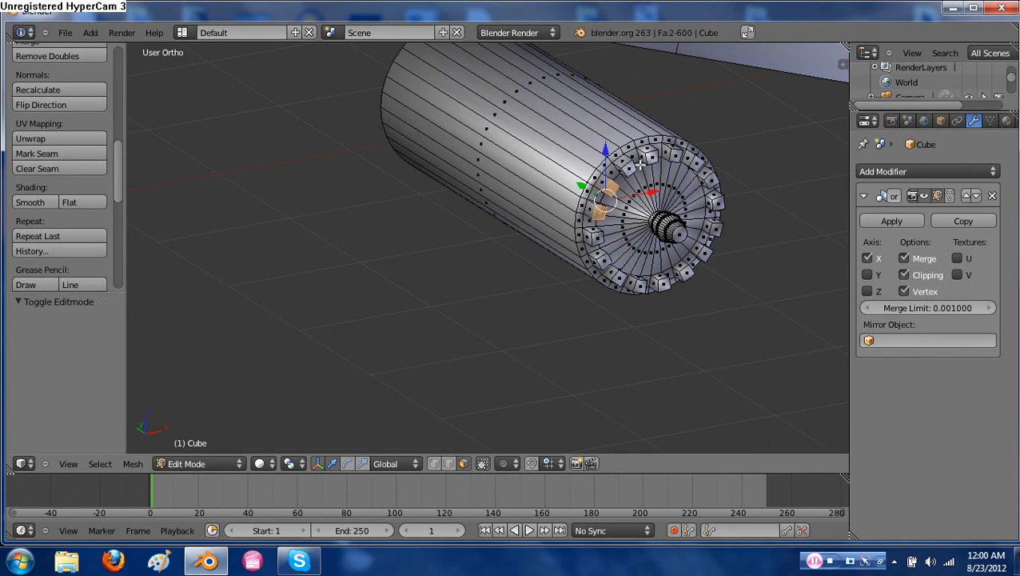
right_click(650, 157, "shift")
In front view, add four more tooth end faces across the top and upper right of the ring
key("KP_1")
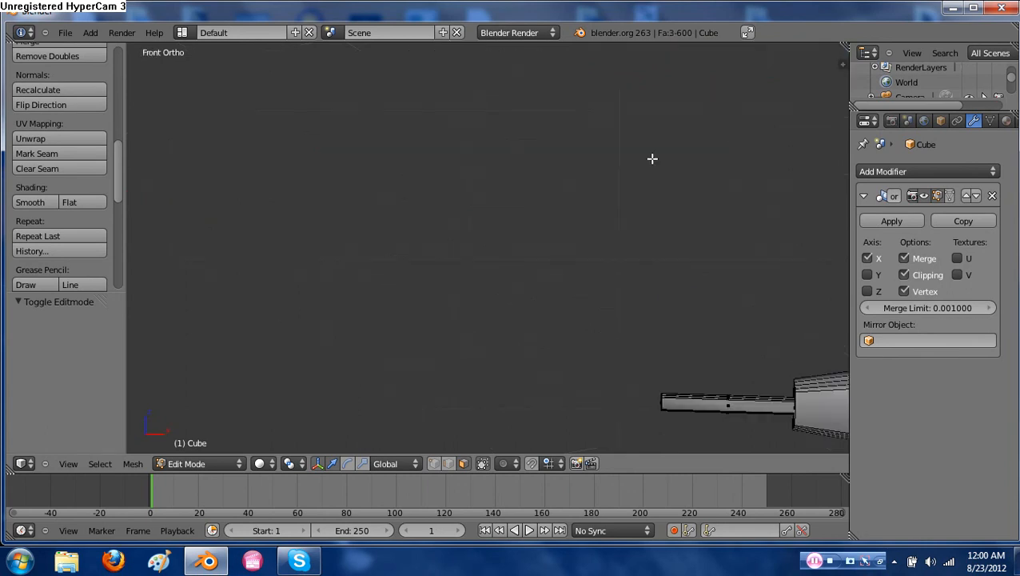
middle_click_drag(679, 221, 496, 175, "shift")
mouse_move(640, 301)
middle_mouse_down("shift")
mouse_move(548, 253)
mouse_move(468, 158)
middle_mouse_up("shift")
middle_click_drag(747, 378, 546, 239, "shift")
middle_click_drag(657, 334, 607, 294, "shift")
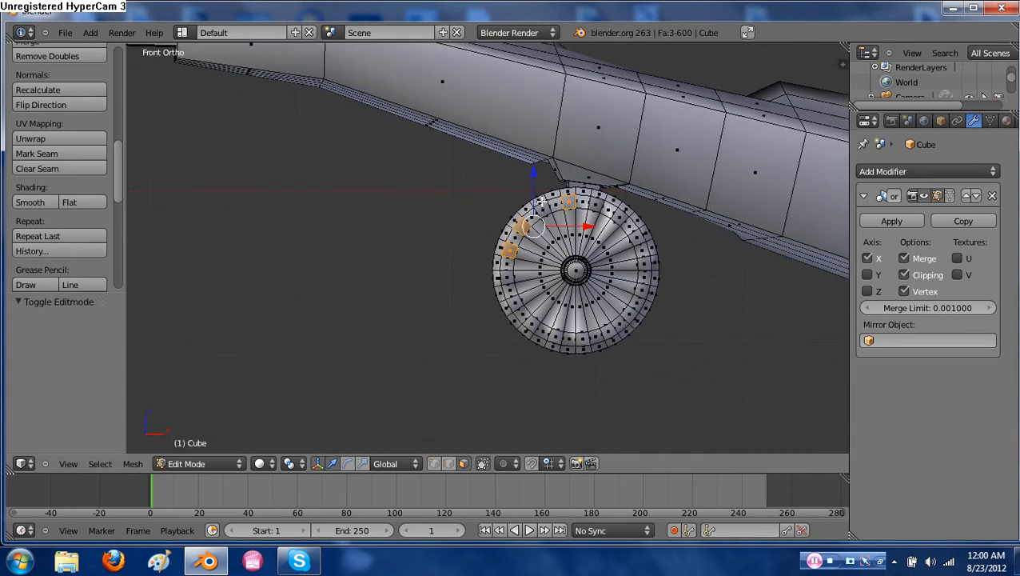
right_click(543, 210, "shift")
right_click(595, 205, "shift")
right_click(621, 215, "shift")
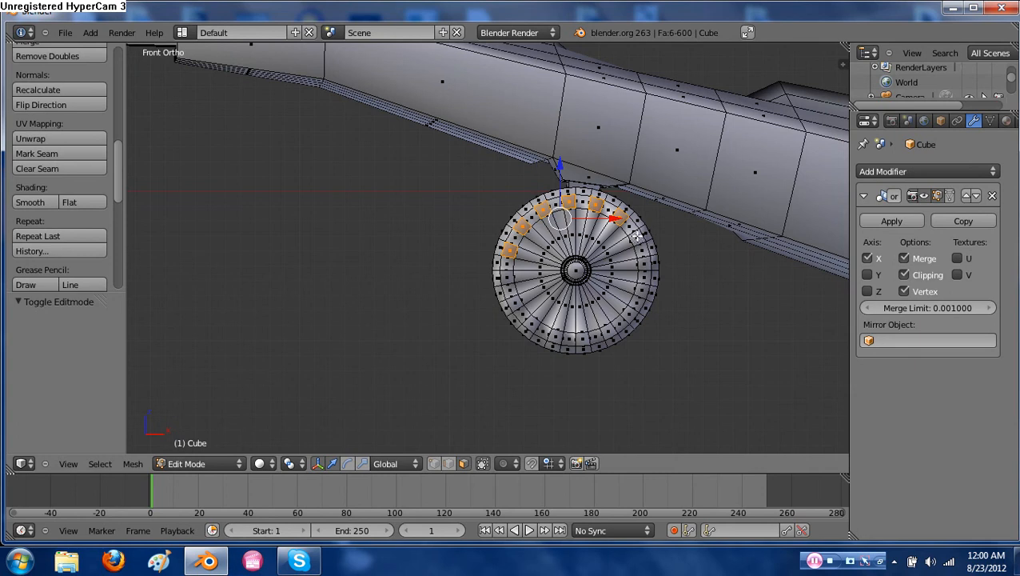
right_click(641, 244, "shift")
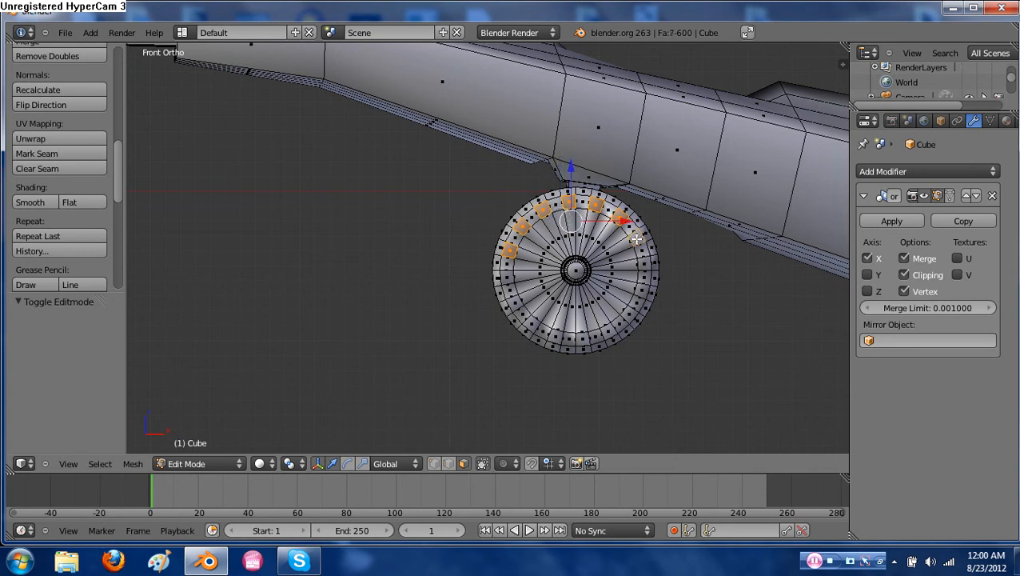
Extend the tooth selection down the ring's right side to the bottom with five more end faces
right_click(645, 264, "shift")
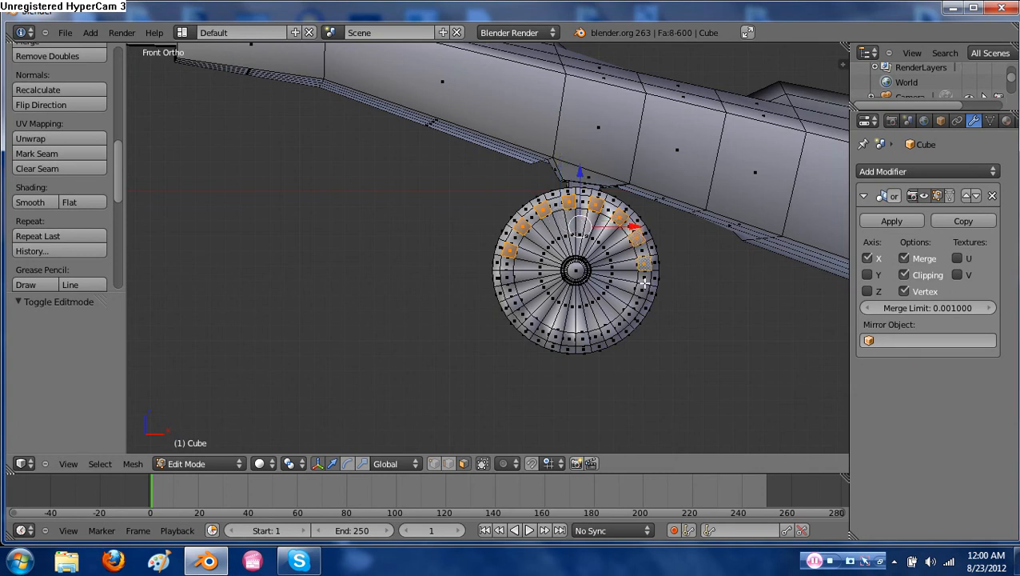
right_click(640, 291, "shift")
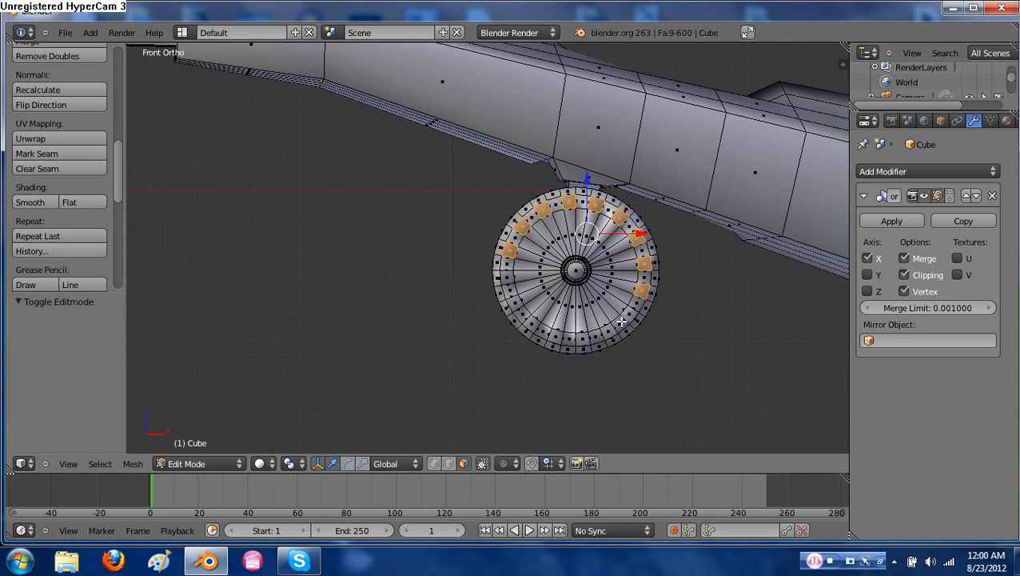
right_click(628, 314, "shift")
right_click(609, 329, "shift")
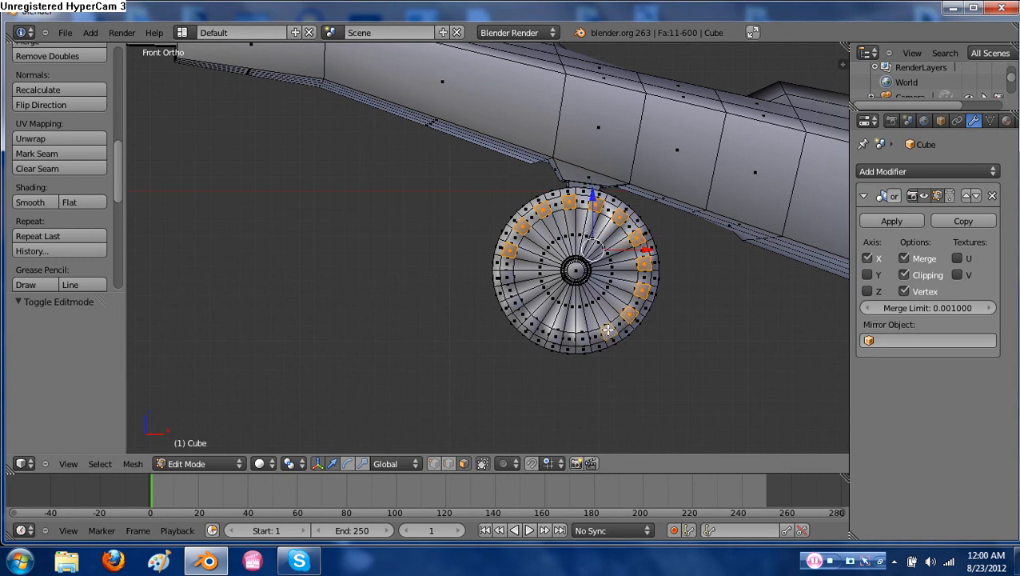
right_click(582, 338, "shift")
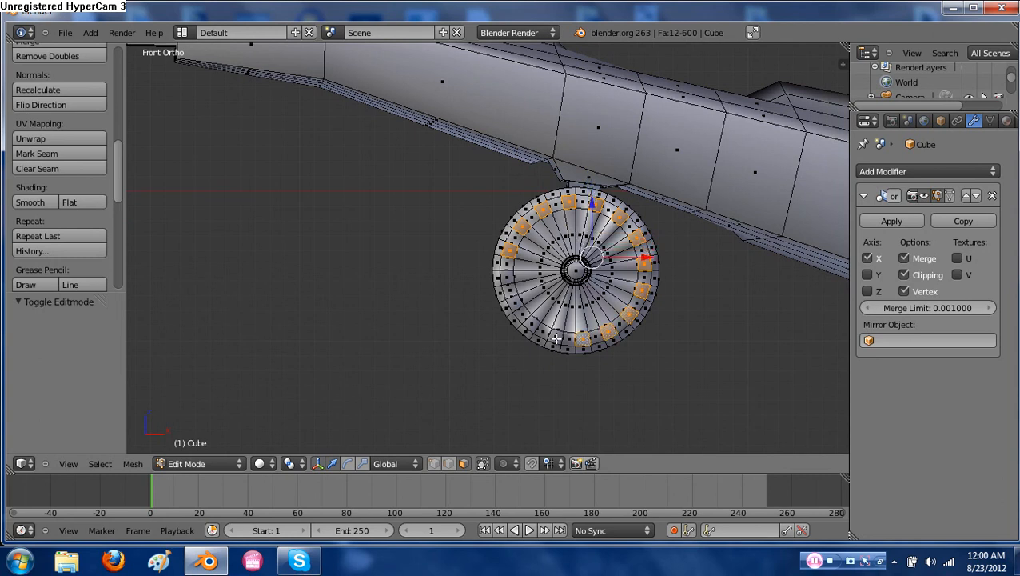
Complete the tooth selection along the ring's lower left side with four more faces, making sixteen in all
right_click(555, 338, "shift")
right_click(532, 323, "shift")
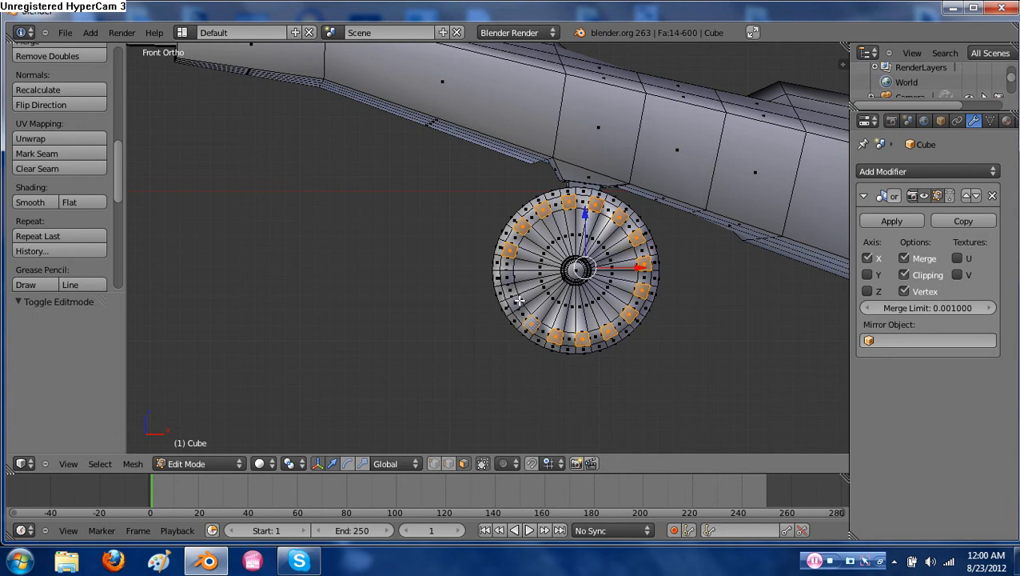
right_click(507, 277, "shift")
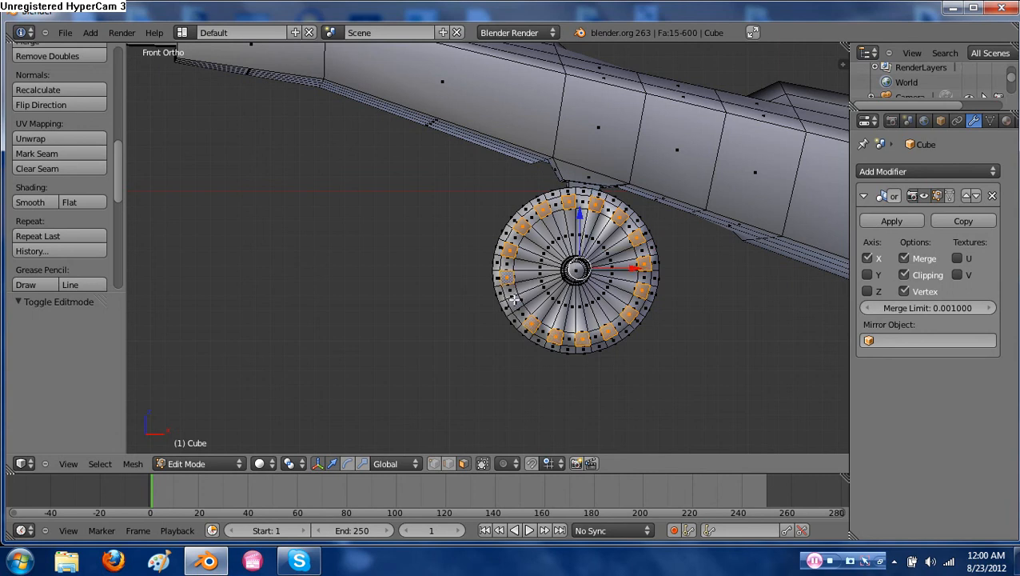
right_click(515, 303, "shift")
Extrude the sixteen selected tooth end faces and move them about 0.11 along Y into the pod's front ring
middle_click_drag(582, 343, 664, 366)
key("e")
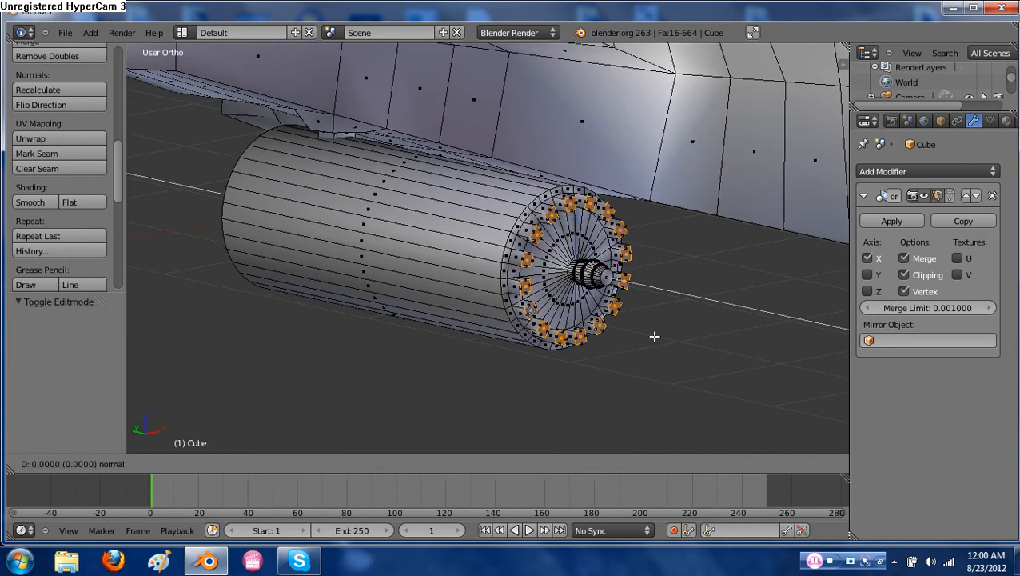
left_click(655, 336)
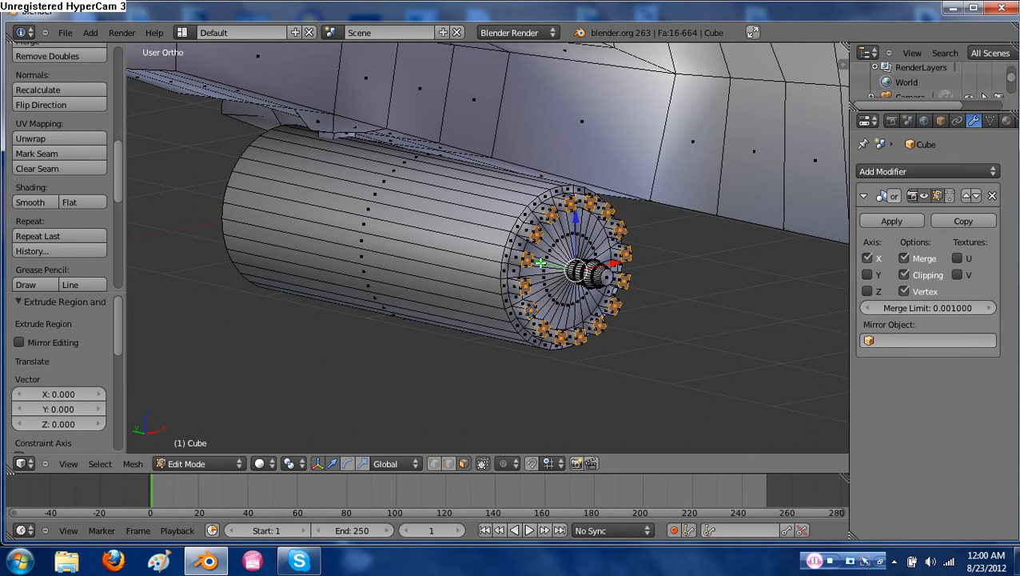
key("g")
key("y")
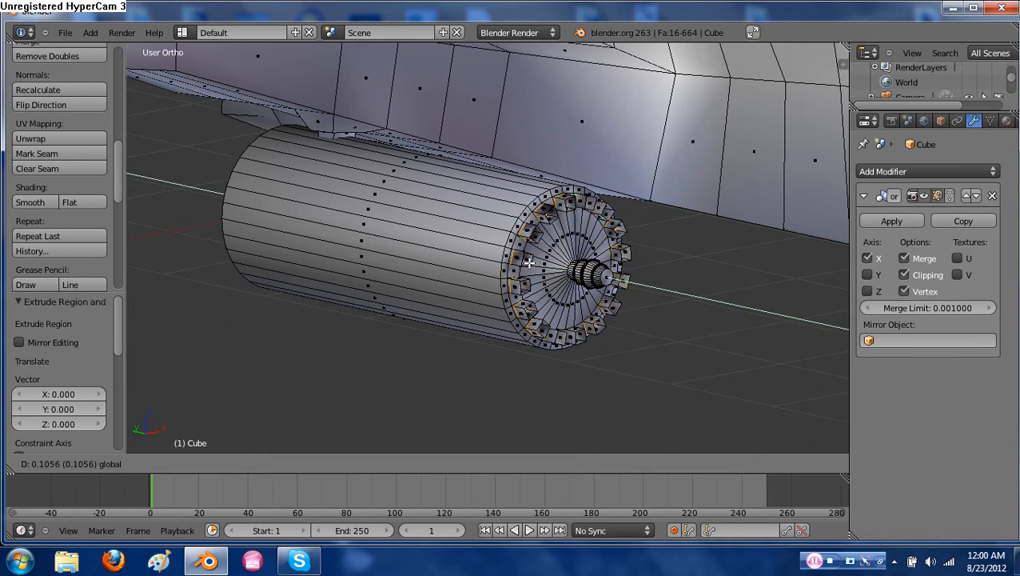
left_click(529, 261)
key("Tab")
middle_click_drag(574, 278, 580, 319)
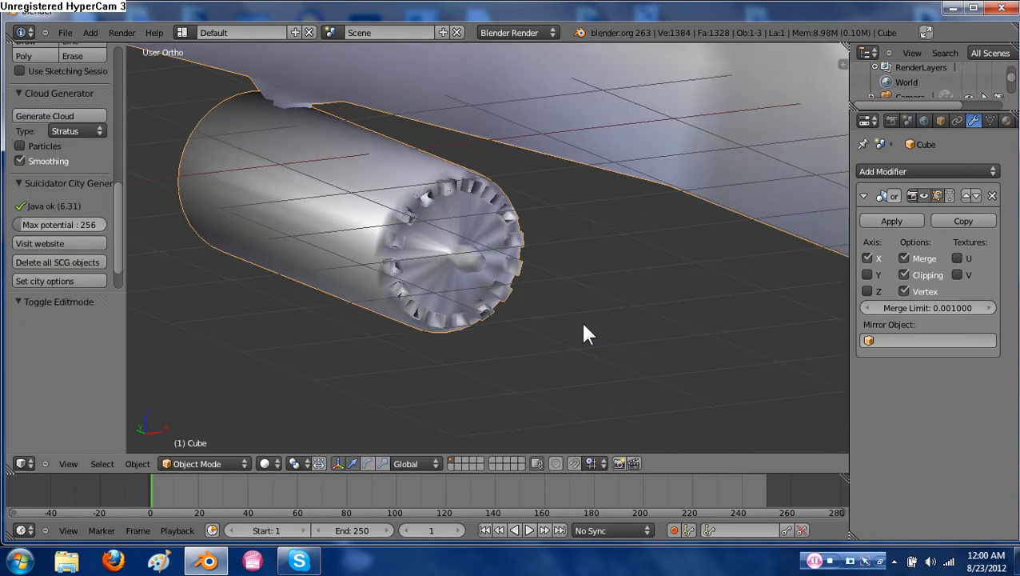
Move the sixteen recessed tooth faces further back along Y, deepening the hollows in the ring
key("Tab")
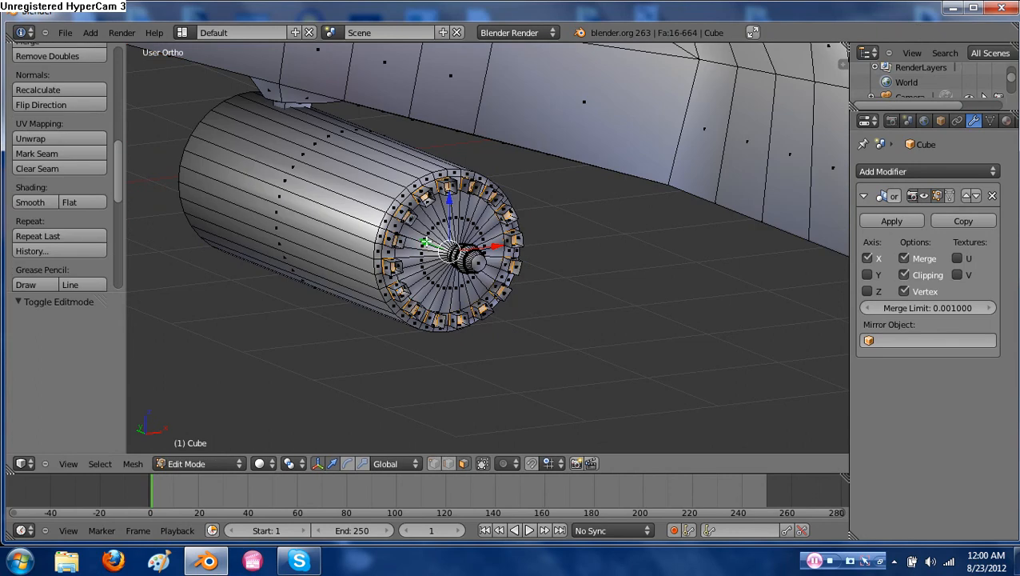
key("g")
key("y")
left_click(371, 231)
key("Tab")
middle_click_drag(397, 238, 526, 341)
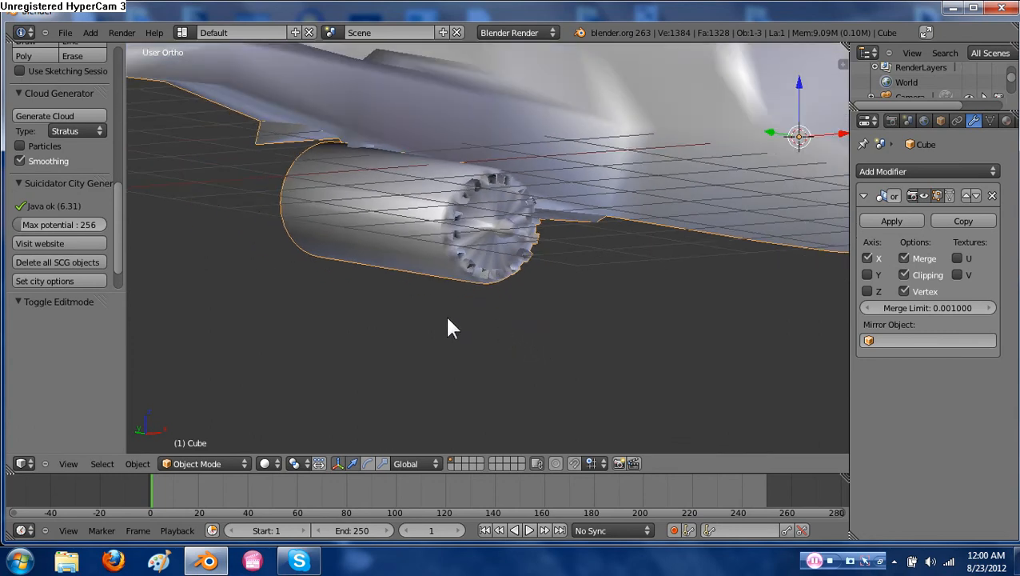
middle_click_drag(448, 319, 497, 334, "shift")
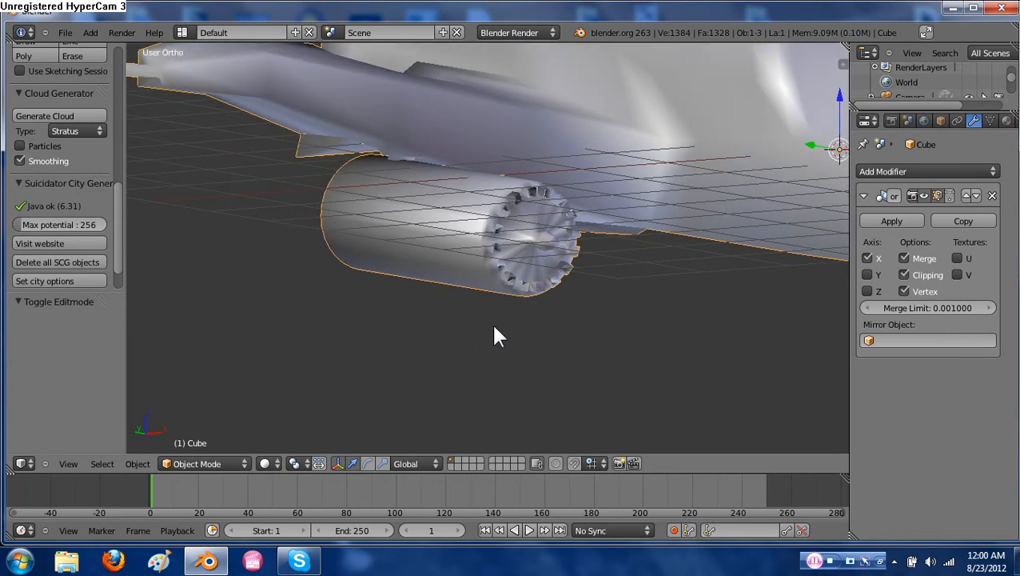
Add two loop cuts around the pod's barrel, dividing its length into three bands
key("Tab")
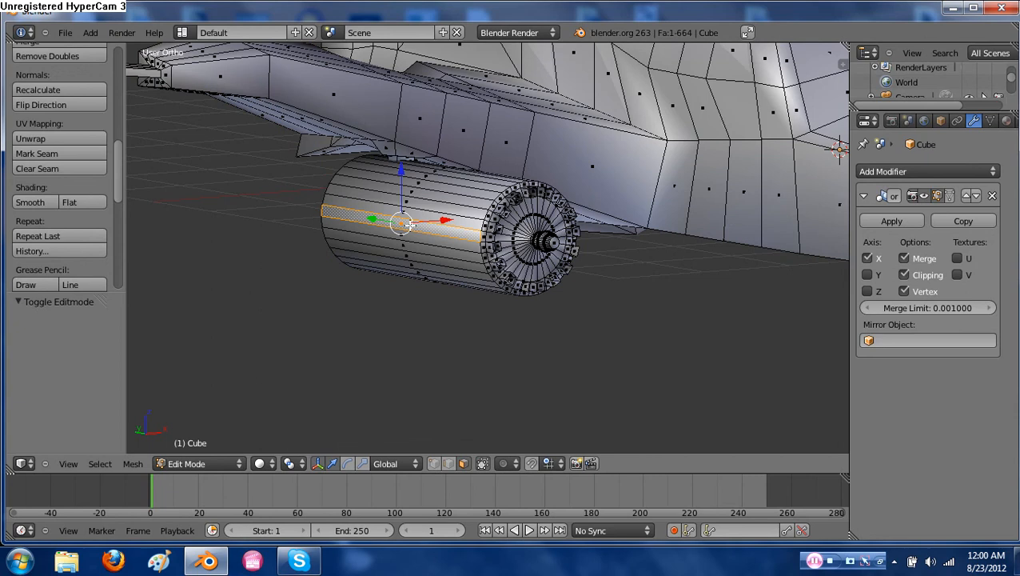
key("ctrl+r")
left_click(417, 208)
left_click(418, 208)
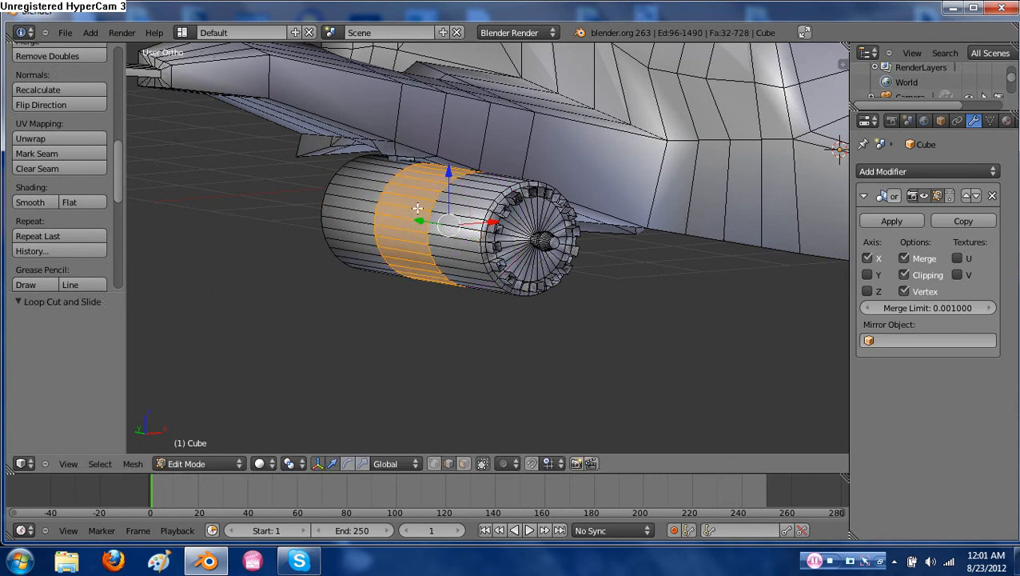
In face select mode, select two adjacent middle-band faces on the pod's outboard side and two on its inboard side
right_click(411, 227)
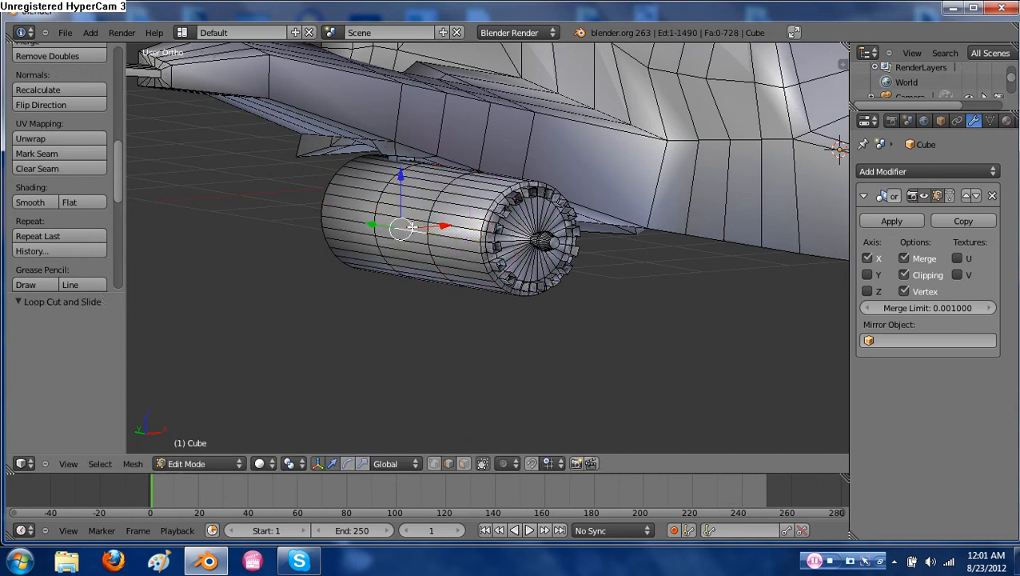
key("ctrl+Tab")
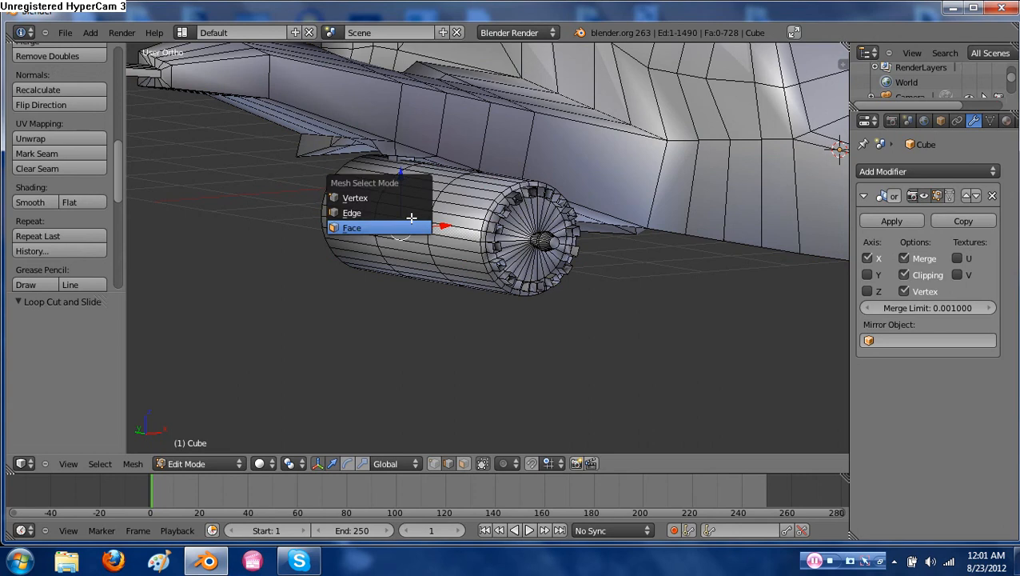
left_click(409, 227)
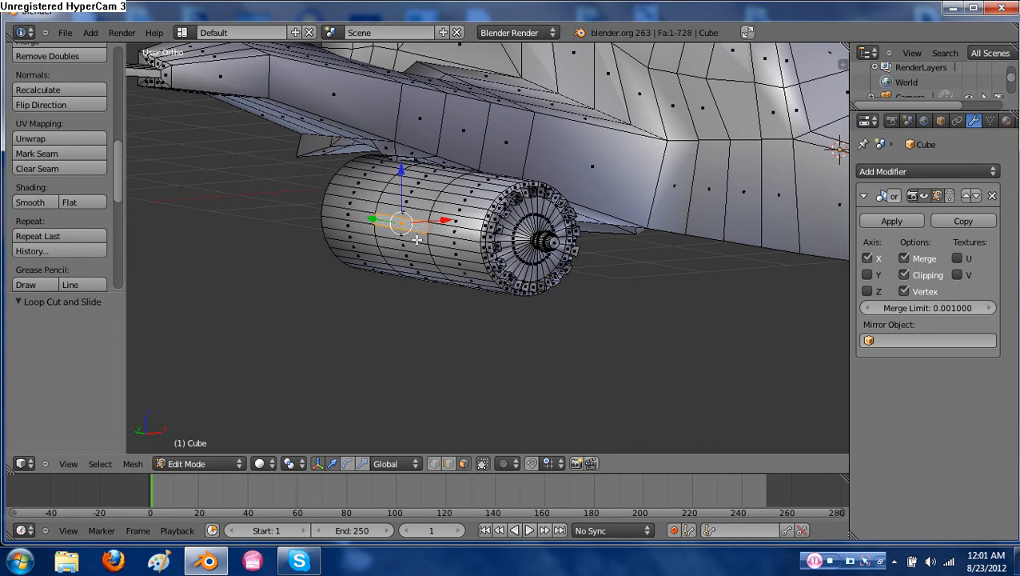
key("e")
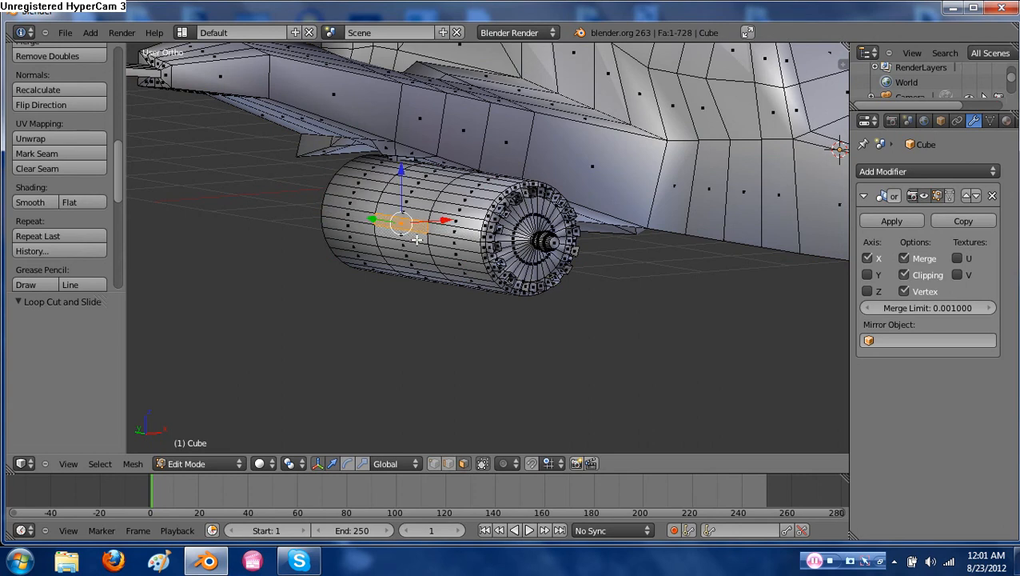
right_click(412, 238, "shift")
middle_click_drag(442, 254, 489, 251)
right_click(505, 242, "shift")
right_click(506, 243, "shift")
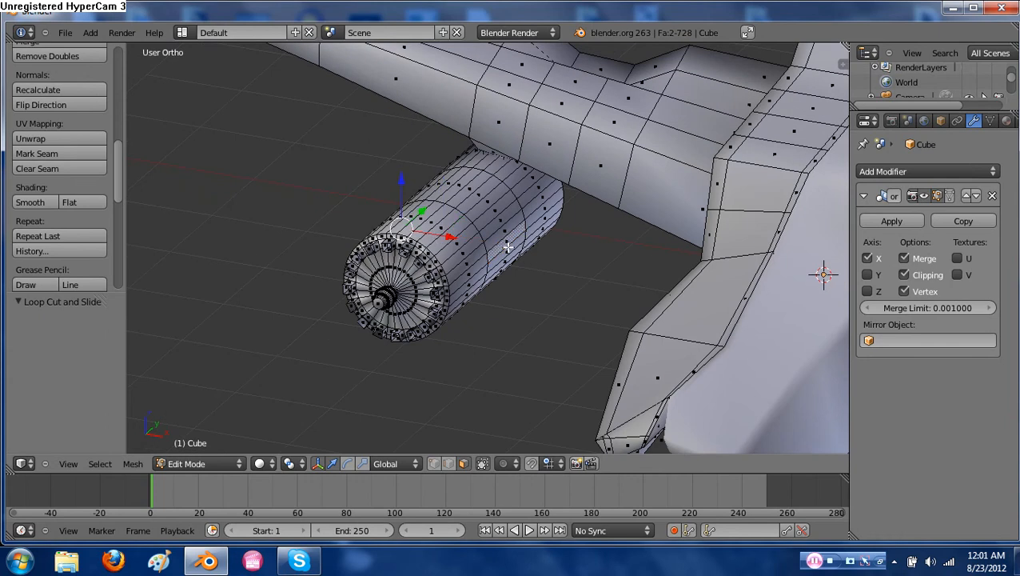
right_click(505, 244, "shift")
right_click(506, 244, "shift")
right_click(506, 247, "shift")
right_click(507, 243, "shift")
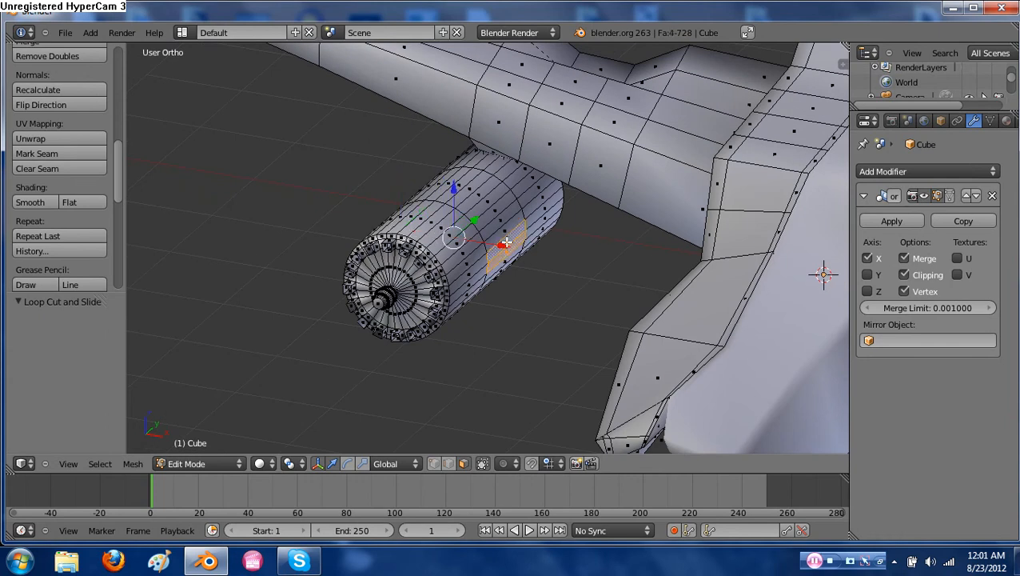
Scale the four selected side faces to about 0.842
mouse_move(505, 300)
middle_mouse_down()
mouse_move(543, 297)
mouse_move(512, 287)
middle_mouse_up()
key("s")
left_click(551, 282)
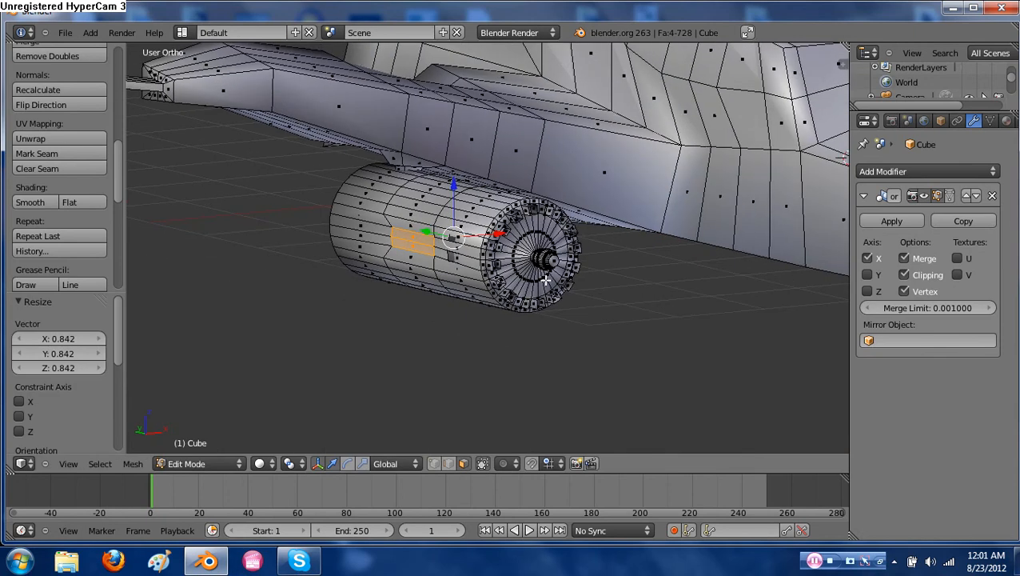
Try to extrude the four side faces scaled down to about 0.466, and undo the extrusion
key("e")
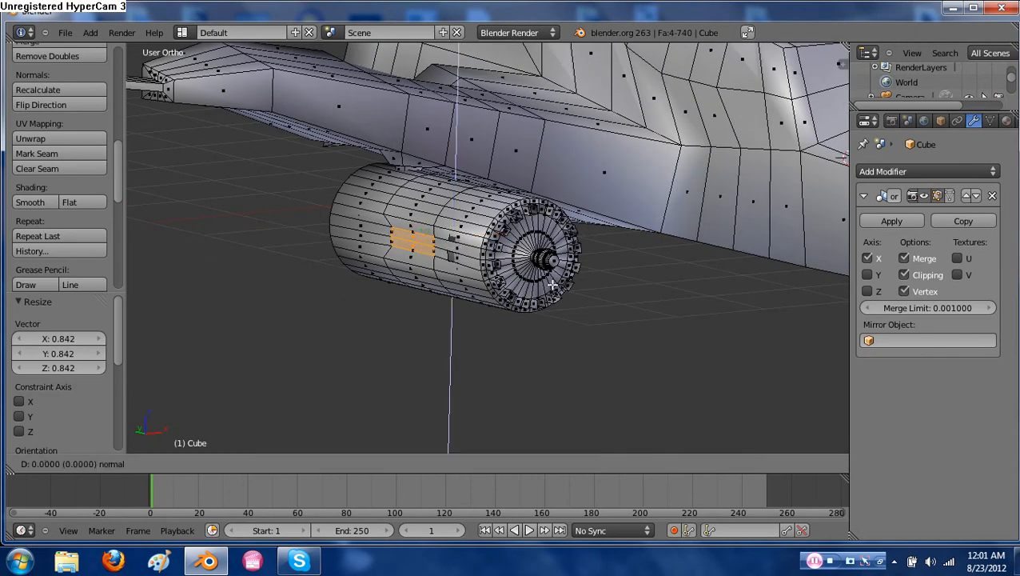
key("s")
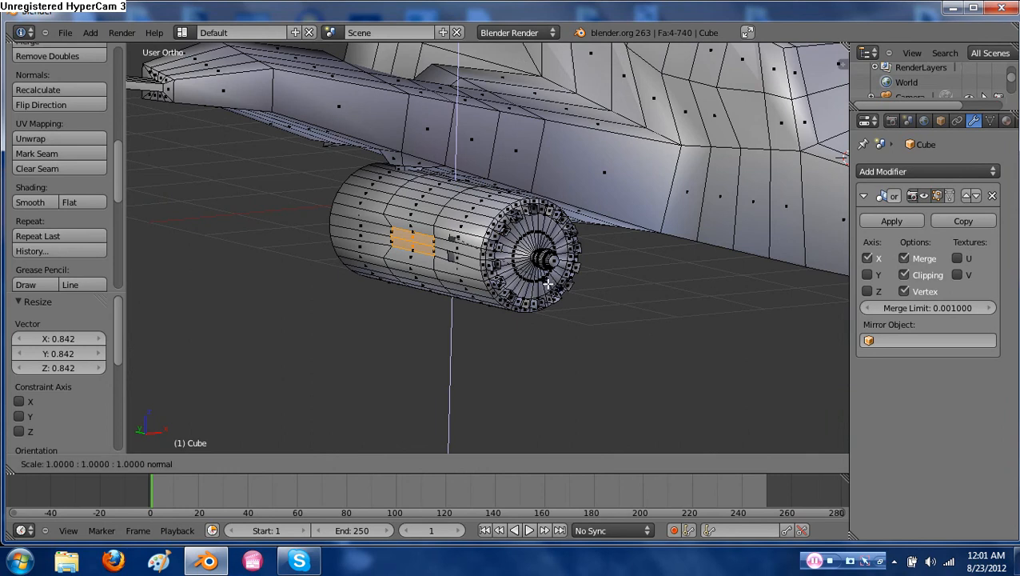
left_click(498, 273)
mouse_move(498, 274)
middle_mouse_down()
mouse_move(568, 276)
mouse_move(510, 274)
middle_mouse_up()
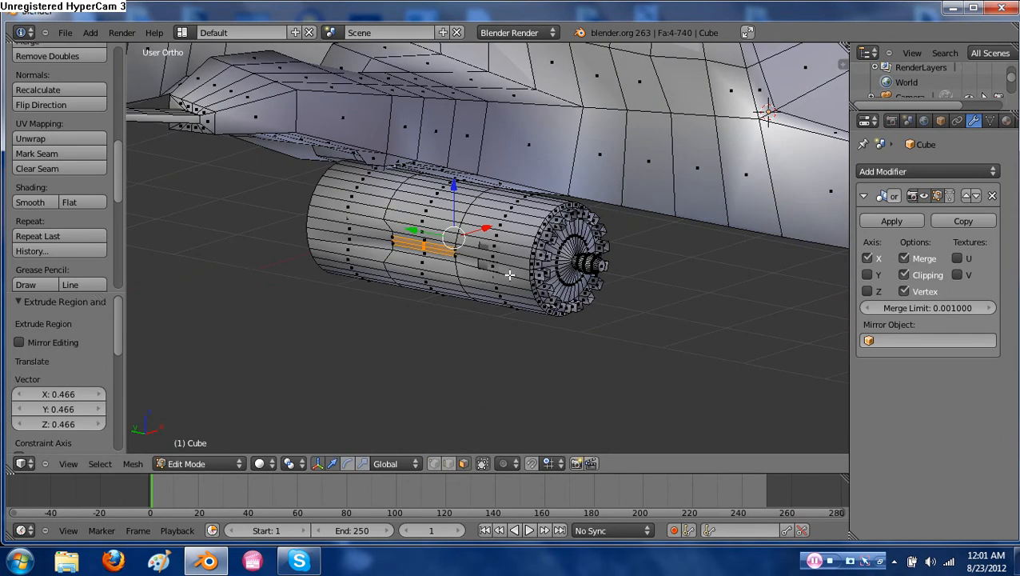
right_click(424, 247)
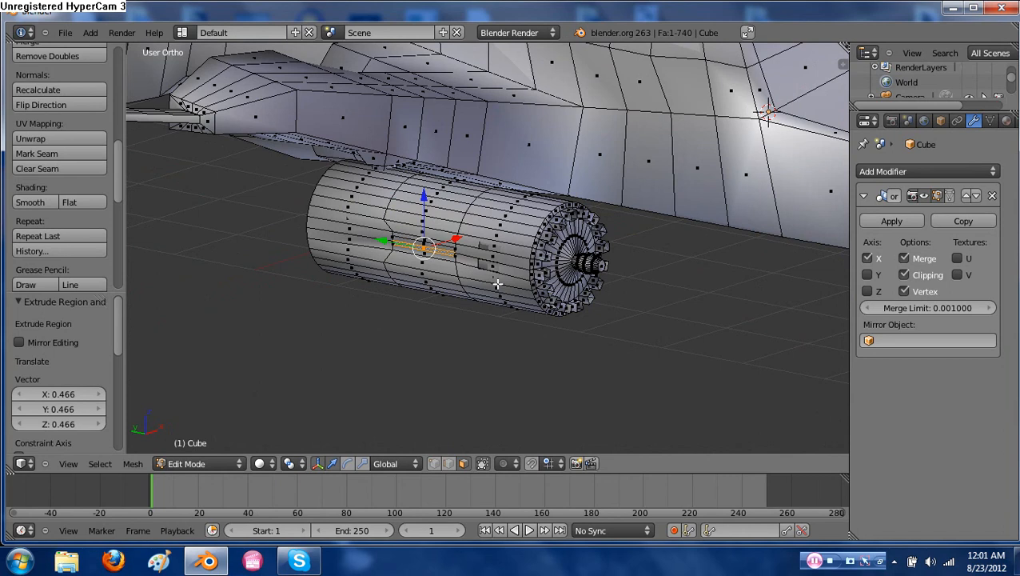
key("ctrl+z")
key("ctrl+z")
Select the two outboard middle-band faces of the pod and extrude them inward about 0.13 as a recess
right_click(424, 241)
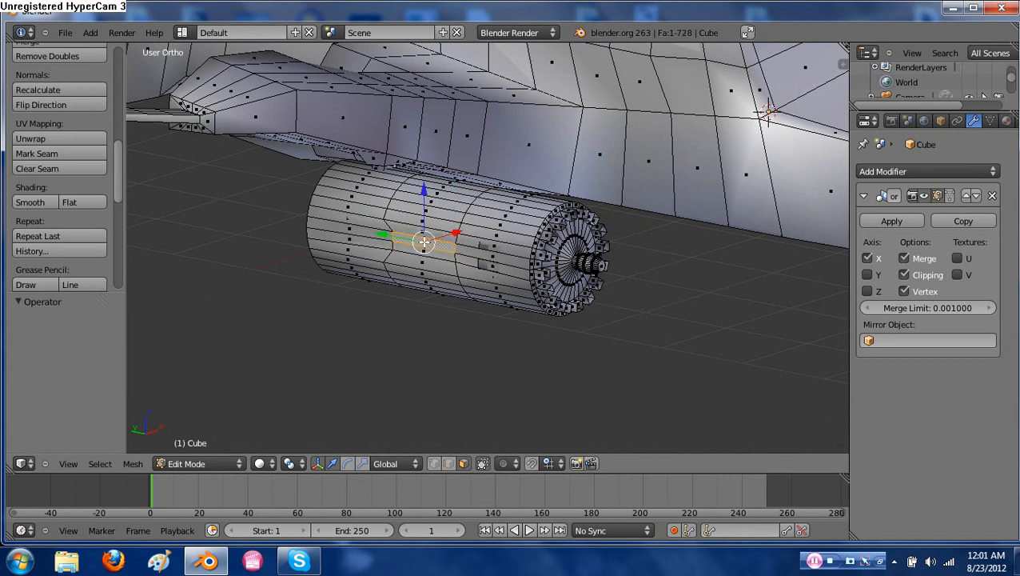
right_click(425, 253, "shift")
right_click(425, 252, "shift")
right_click(424, 253, "shift")
right_click(425, 252, "shift")
right_click(425, 254, "shift")
key("e")
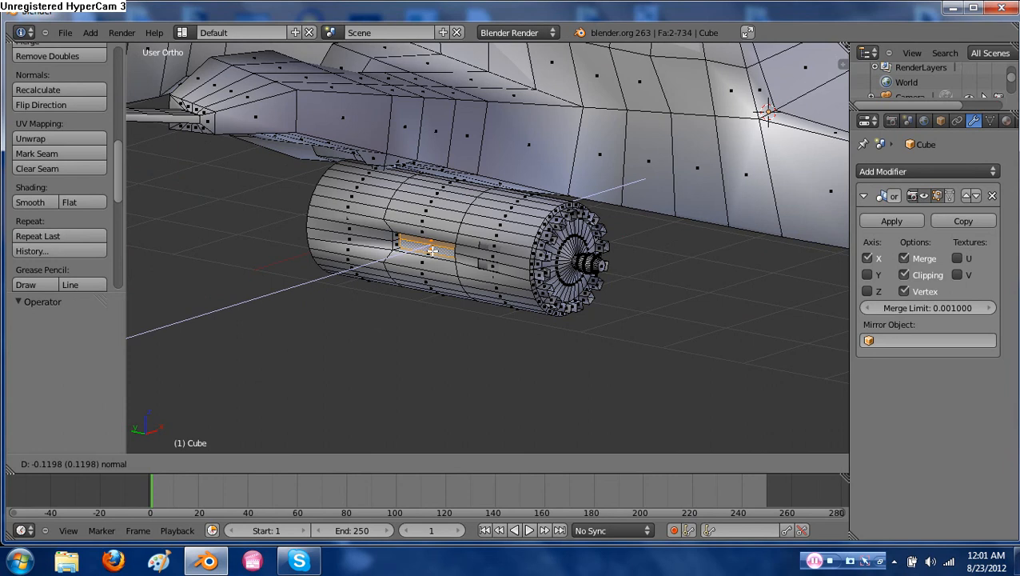
left_click(436, 250)
Select the matching two faces on the pod's inboard side and extrude them inward about 0.114
middle_click_drag(436, 249, 337, 289)
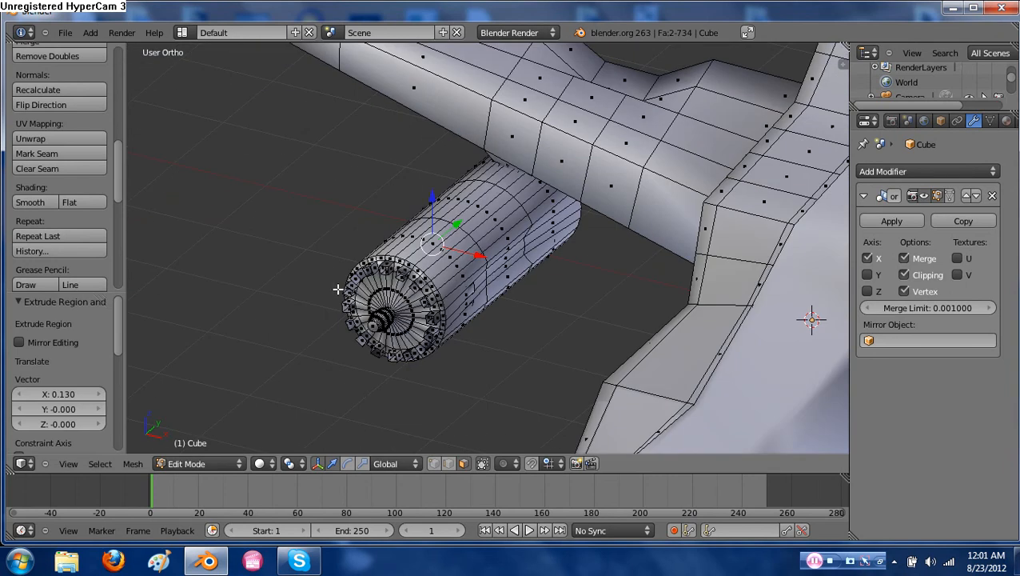
right_click(505, 259)
right_click(506, 265, "shift")
right_click(506, 266, "shift")
right_click(506, 265, "shift")
right_click(505, 266, "shift")
right_click(506, 265, "shift")
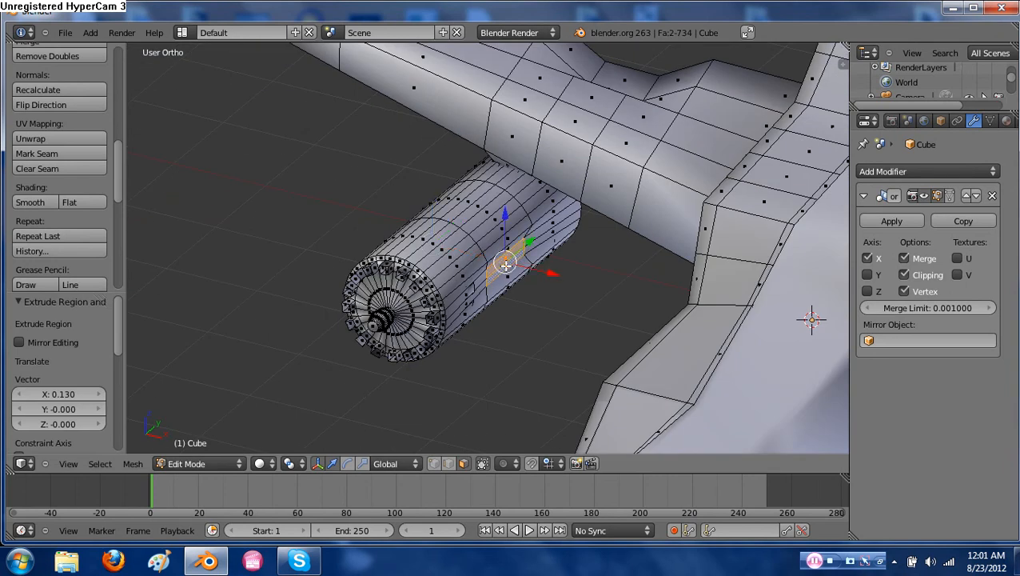
key("e")
left_click(514, 272)
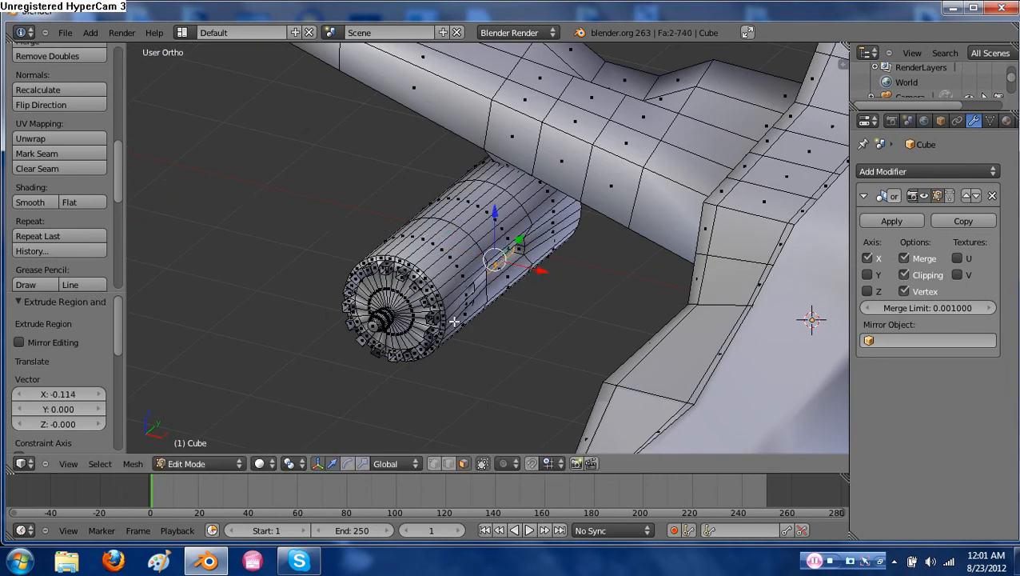
Extrude the pod's rear cap about 0.456 along Y and scale it to about 0.578 to form a taper
middle_click_drag(453, 321, 586, 279)
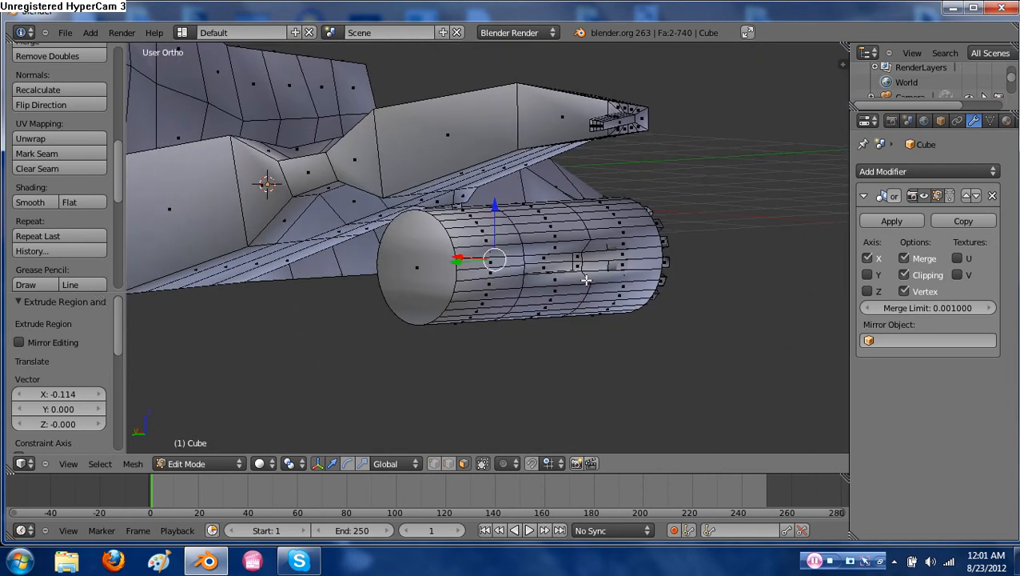
right_click(409, 284)
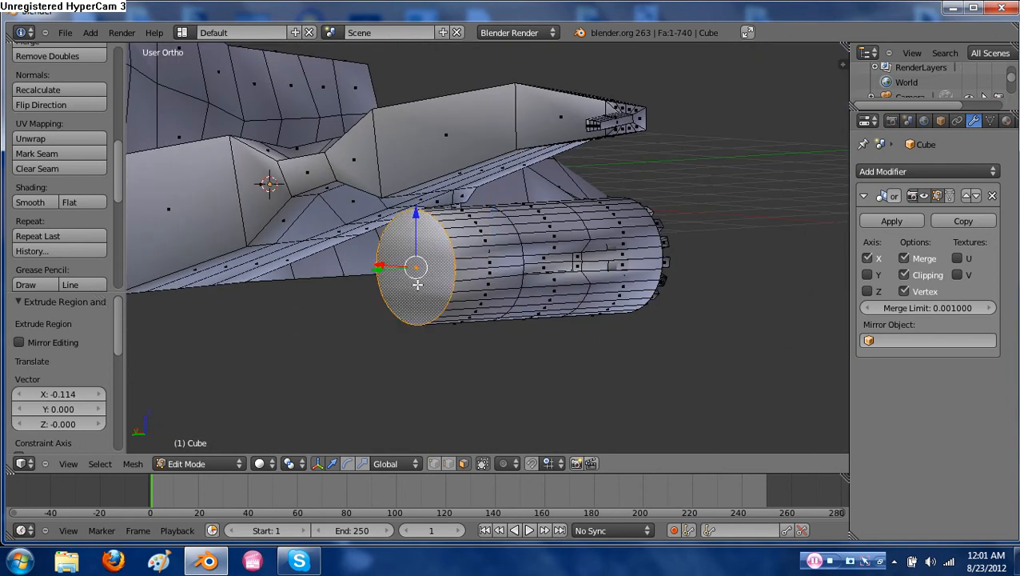
key("e")
left_click(382, 285)
key("s")
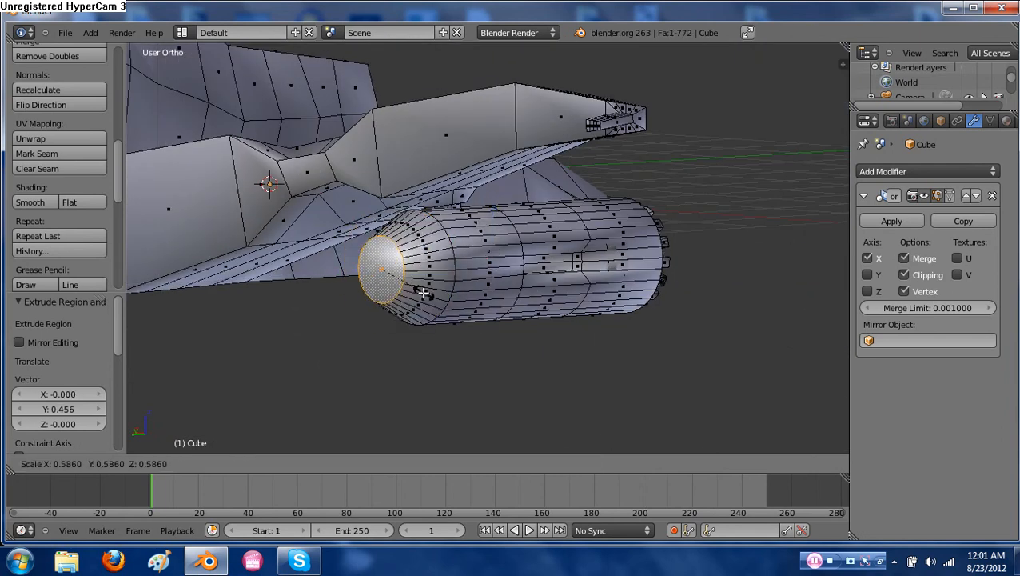
left_click(423, 294)
Extrude an upper outboard face of the pod's rear band in place and scale the new face to about 0.359
middle_click_drag(547, 319, 486, 324)
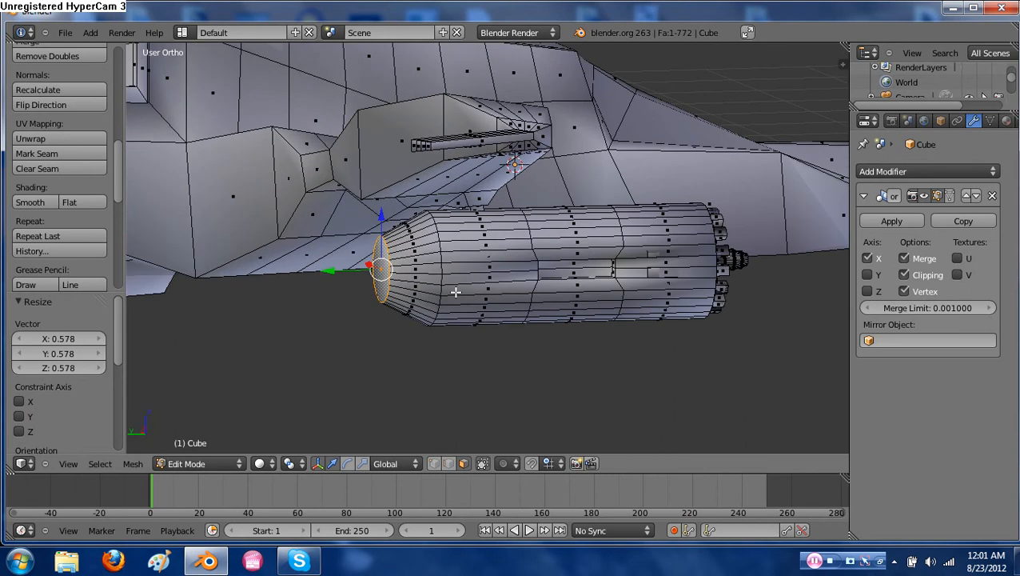
middle_click_drag(455, 292, 492, 243)
right_click(481, 228)
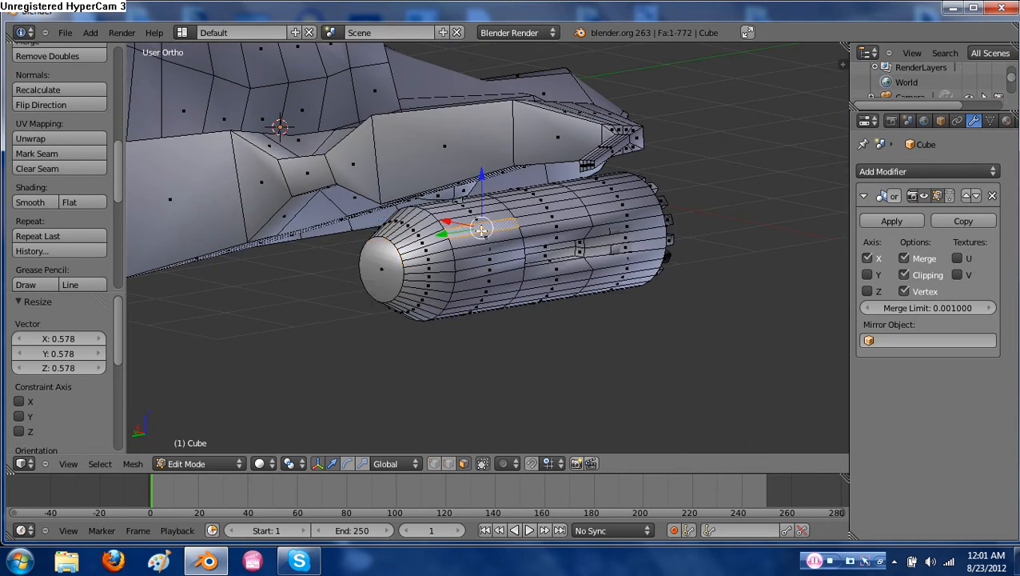
key("e")
key("s")
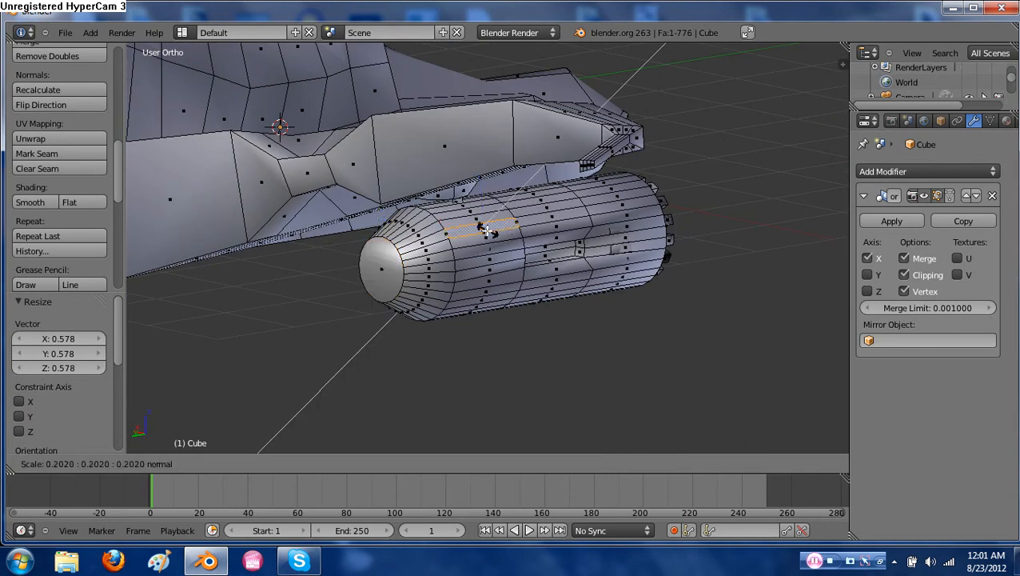
left_click(499, 231)
key("e")
right_click(532, 240)
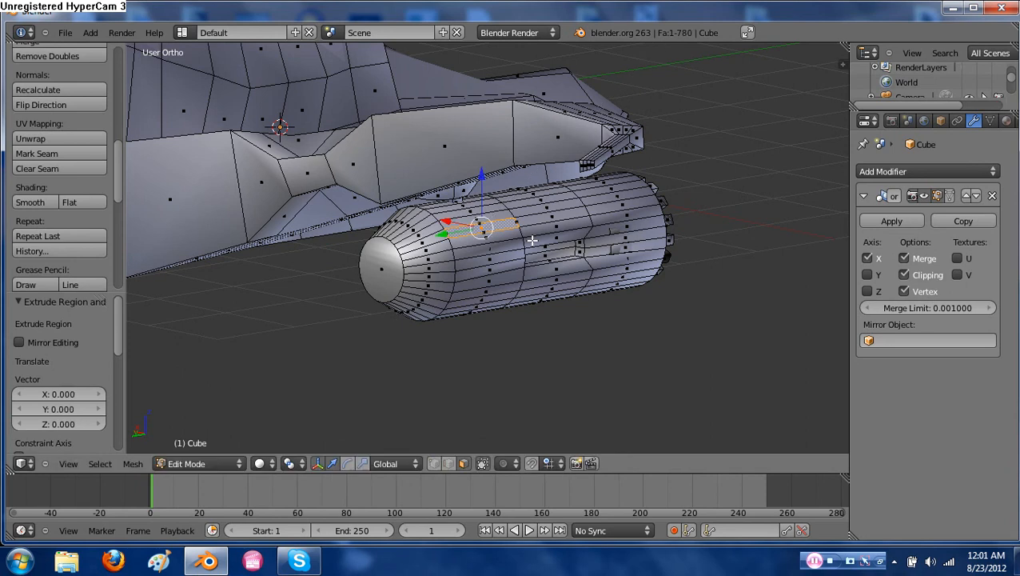
key("s")
left_click(499, 234)
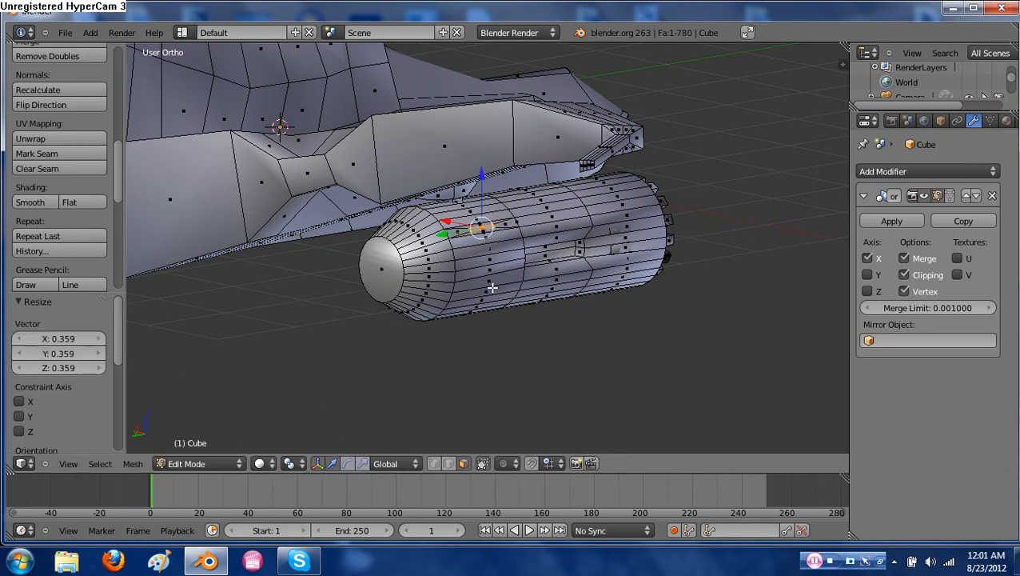
Extrude the small face on the pod's rear band outward about 0.062, extrude it slightly again and scale the tip to about 0.725
scroll(527, 271, "up", 5)
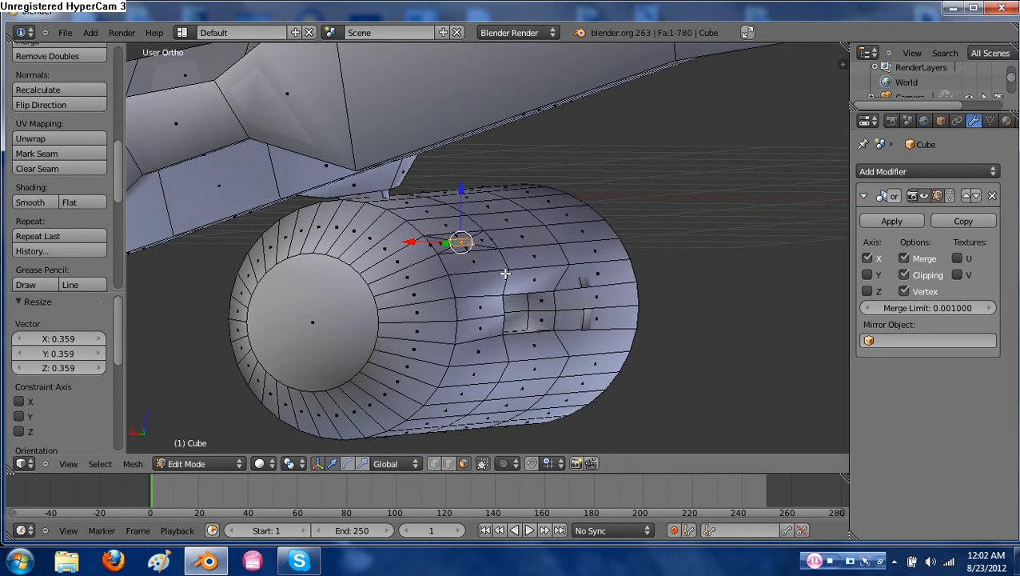
key("e")
left_click(482, 234)
key("e")
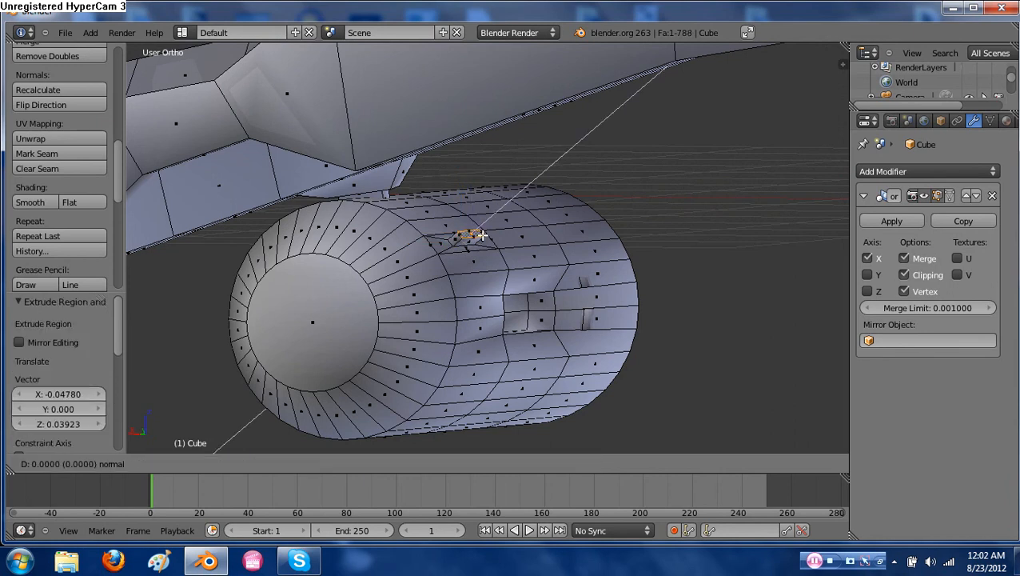
left_click(489, 235)
key("s")
left_click(499, 237)
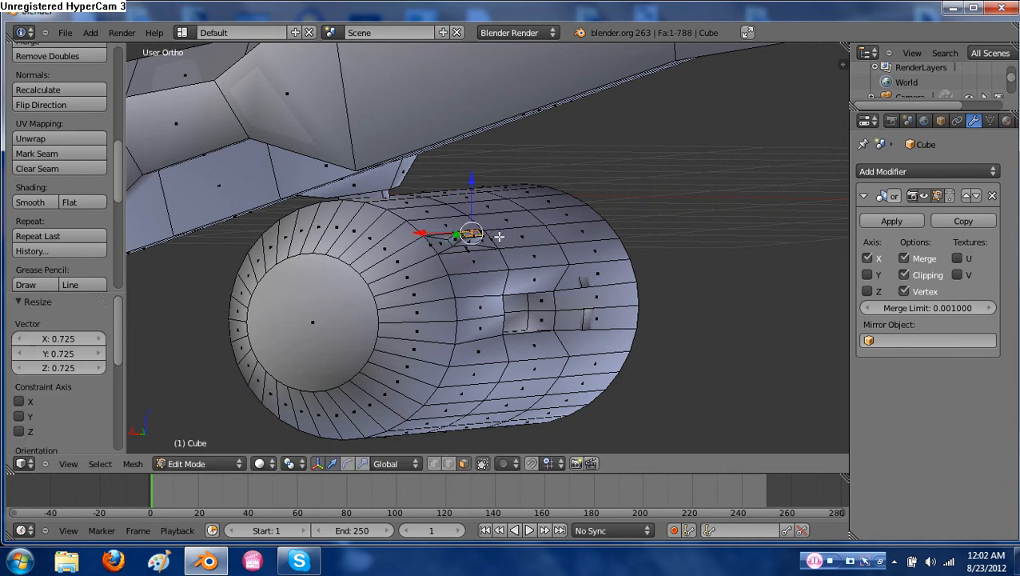
Extrude the protrusion's tip in place and scale the new face to about 1.354
key("e")
left_click(493, 238)
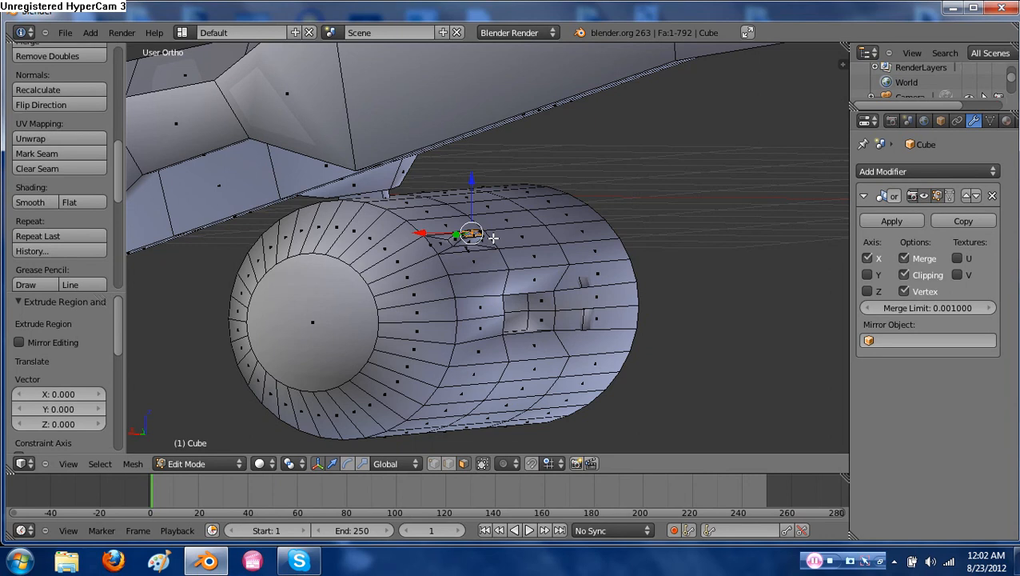
key("s")
left_click(488, 236)
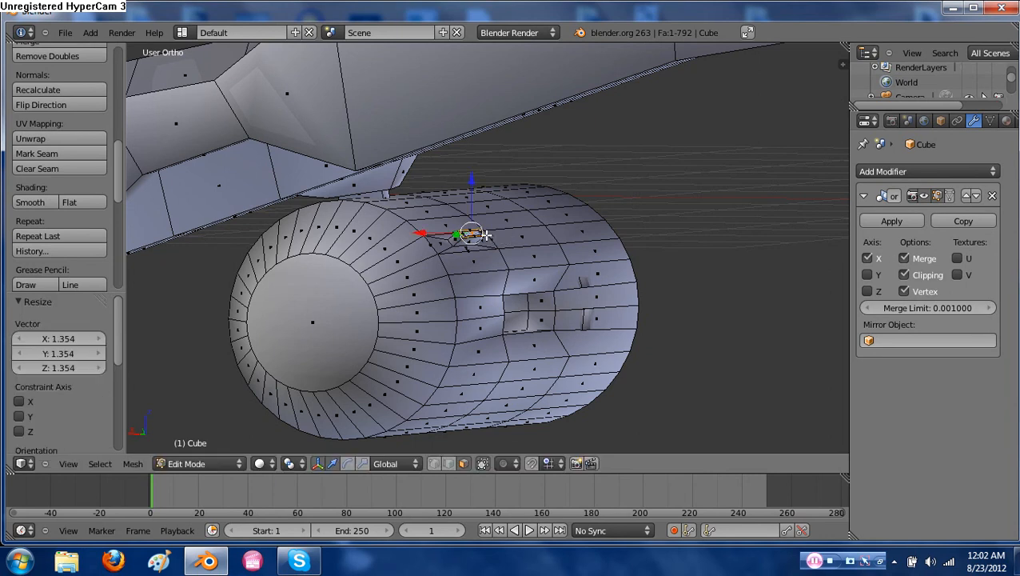
From the front view, move the tip face about -0.007 in X and 0.005 in Z, and rotate it about 9.9°
key("KP_1")
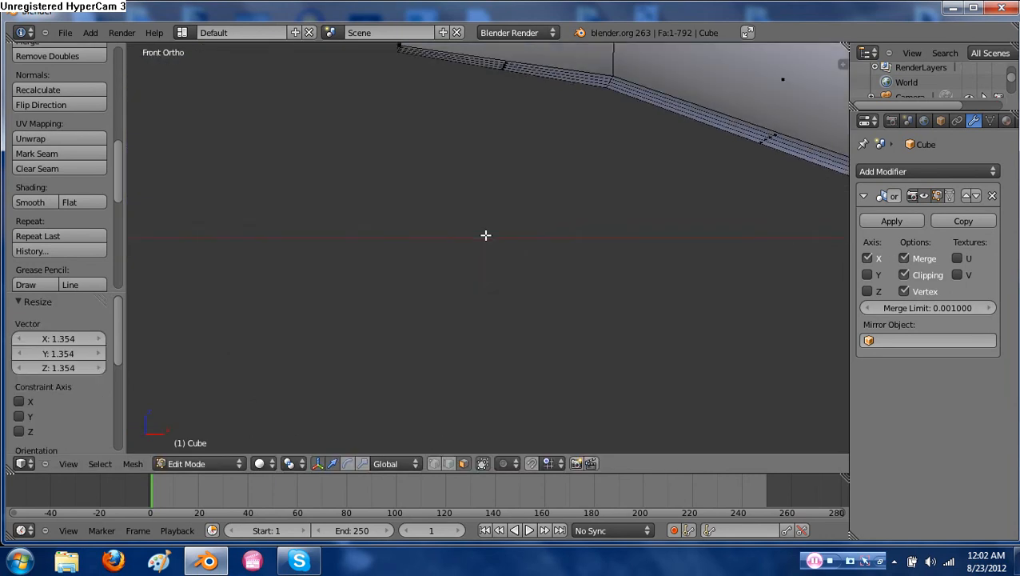
scroll(483, 237, "down", 4)
scroll(533, 290, "up", 6)
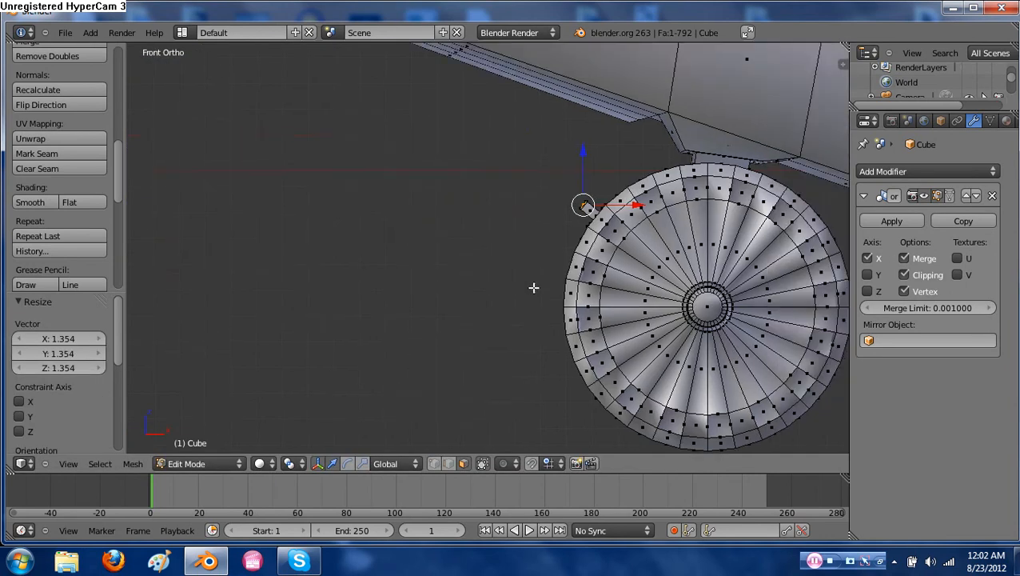
scroll(637, 342, "up", 3)
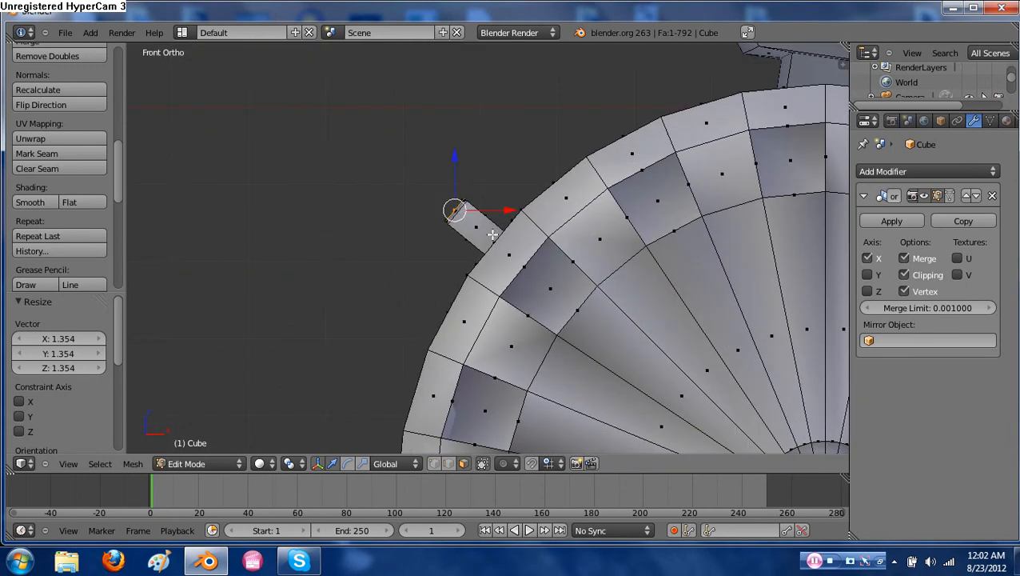
key("g")
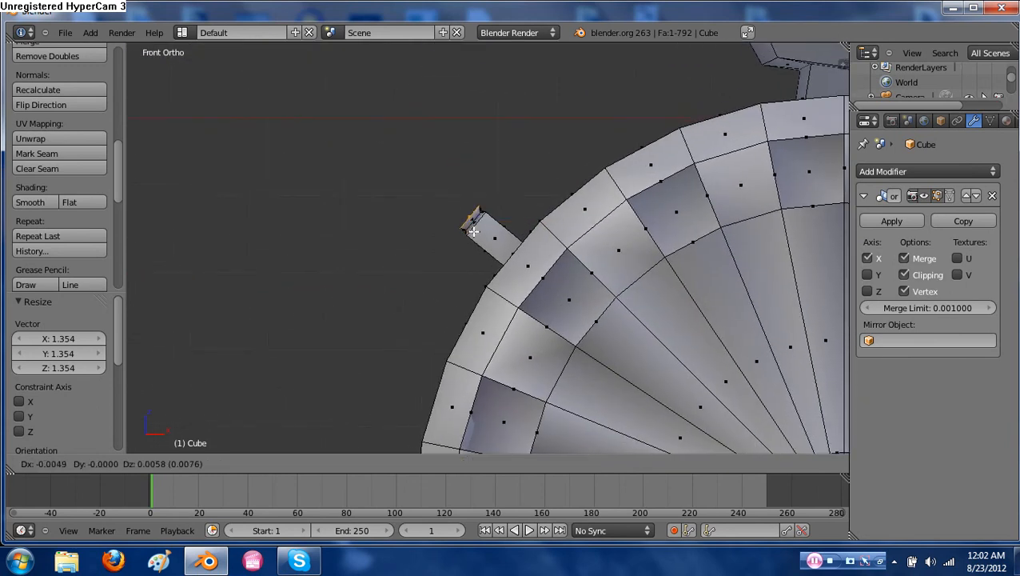
left_click(472, 232)
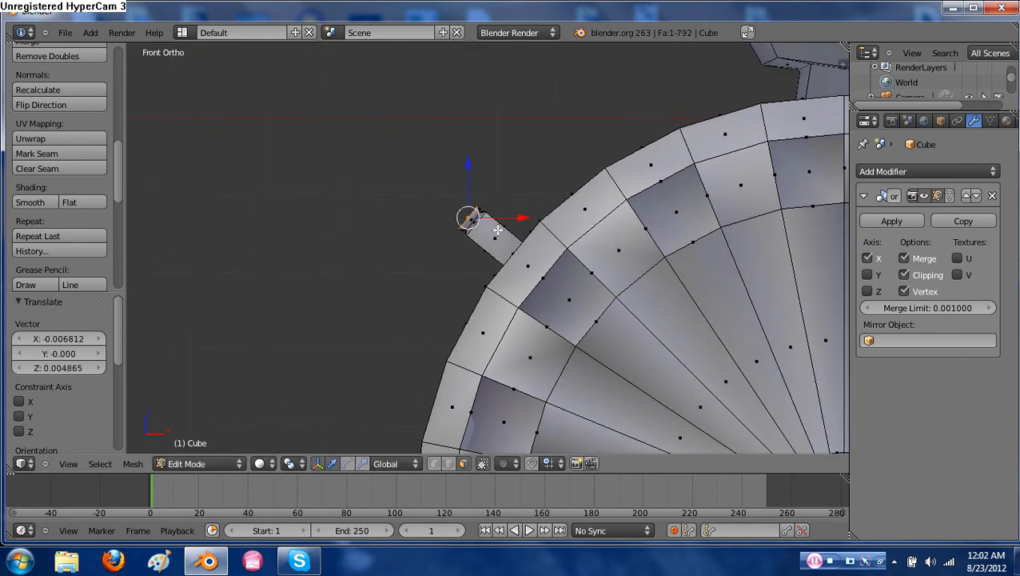
key("r")
left_click(524, 207)
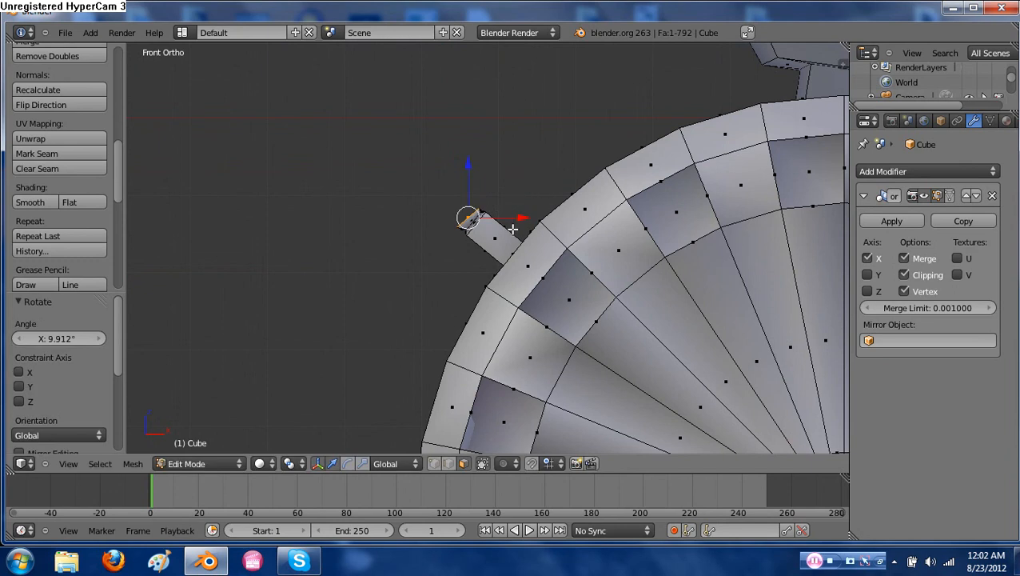
Extrude the tip about 0.072 as the second arm segment, and extrude its end about 0.006 and shrink it for a joint
key("e")
left_click(479, 184)
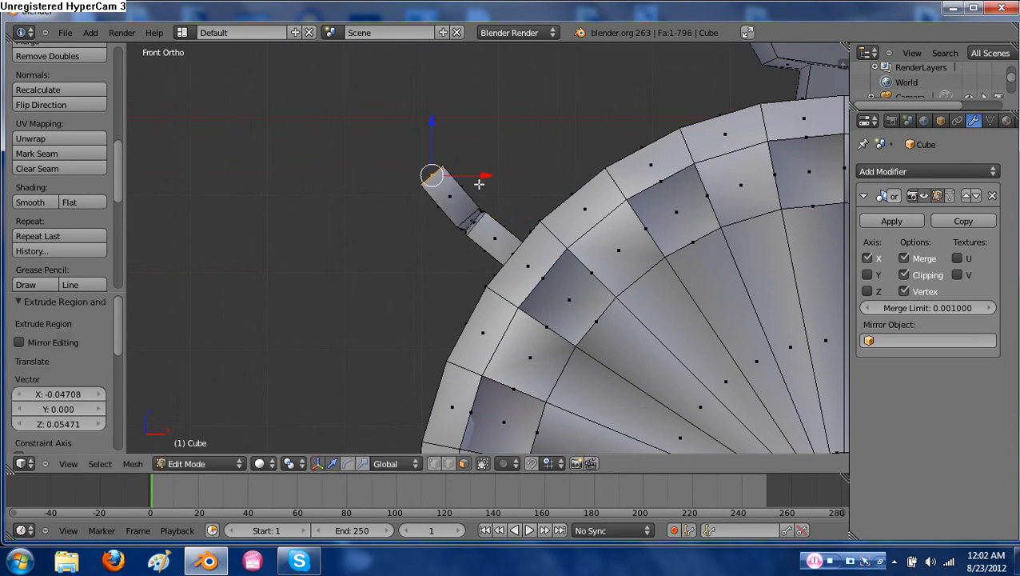
key("e")
left_click(476, 180)
key("s")
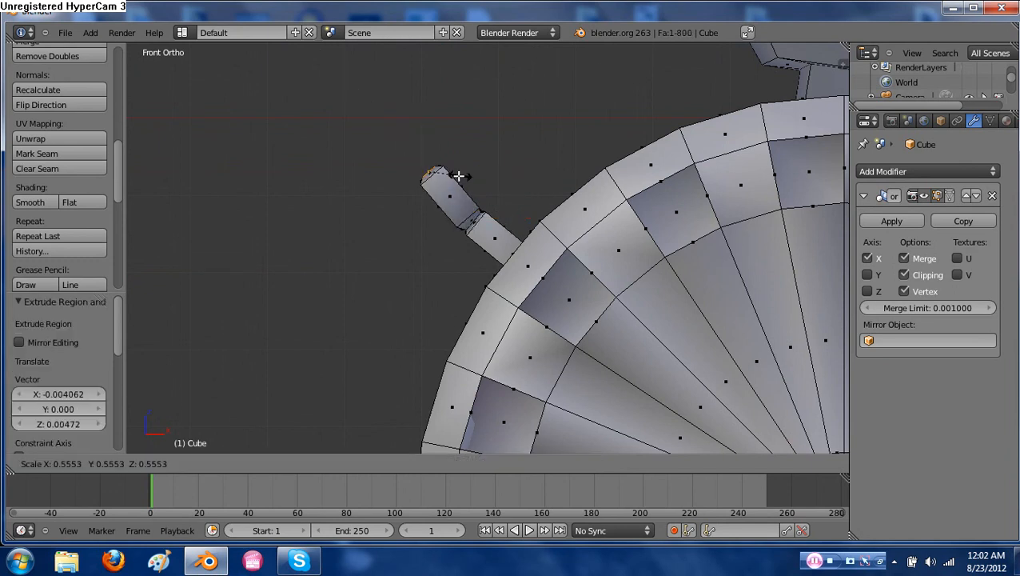
left_click(436, 173)
Extrude the joint about 0.008, scale its end to about 2.236, and extrude a third arm segment about 0.077 long
key("e")
left_click(451, 171)
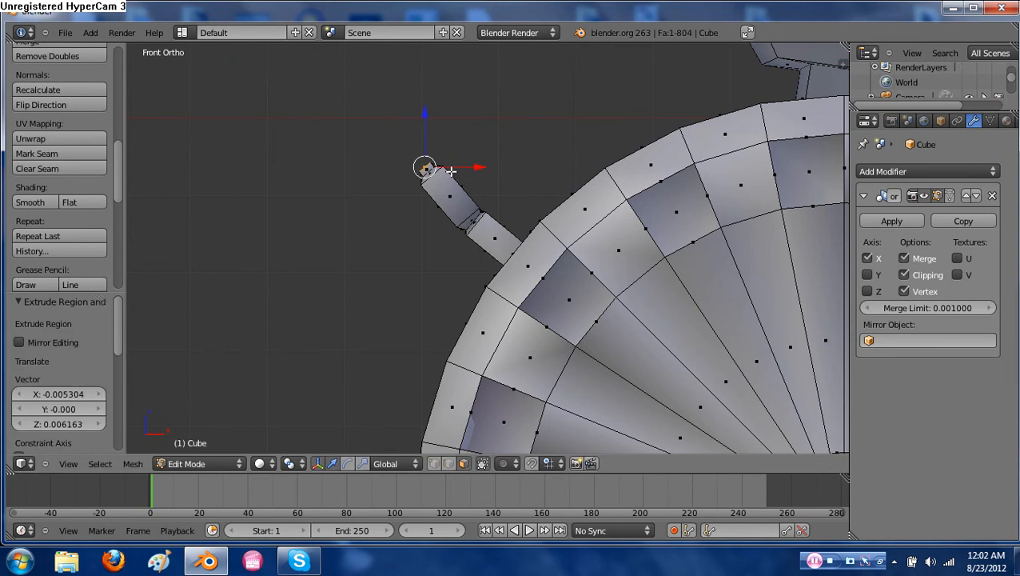
key("s")
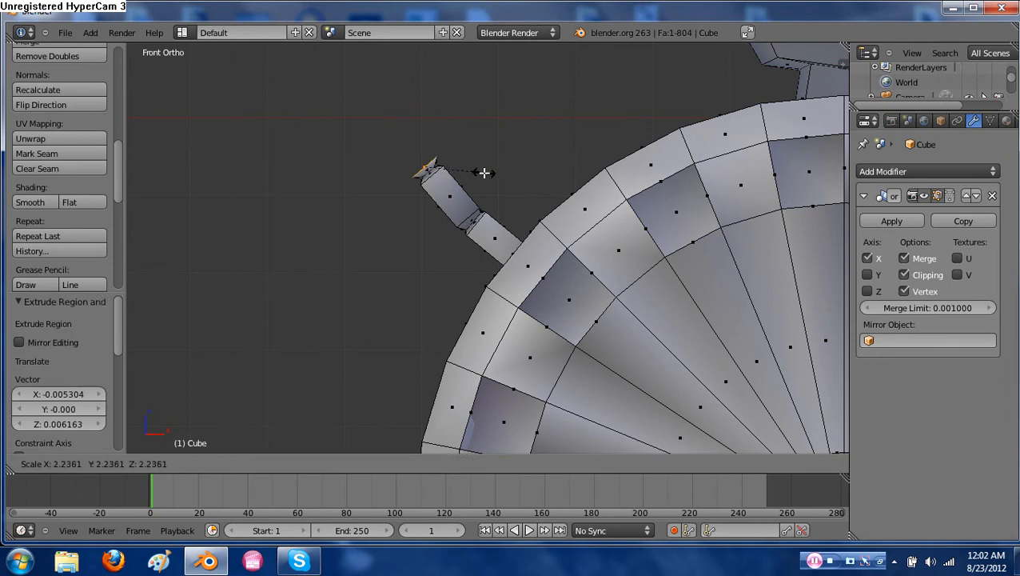
left_click(484, 173)
key("e")
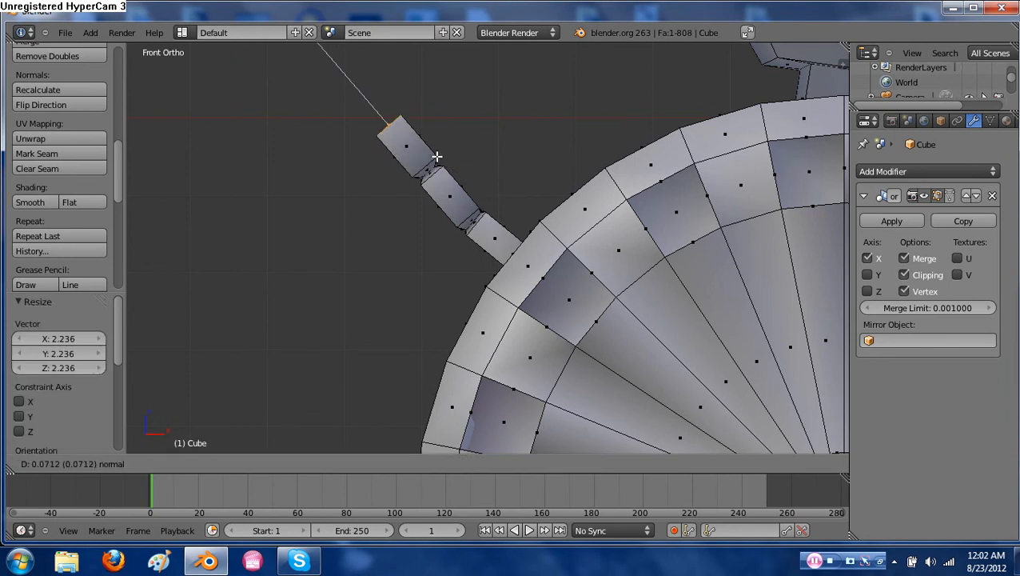
left_click(448, 159)
Extrude the third segment's end about 0.01, scale it to about 0.437 and rotate it about 12.6° for the next joint
middle_click_drag(465, 161, 466, 233, "shift")
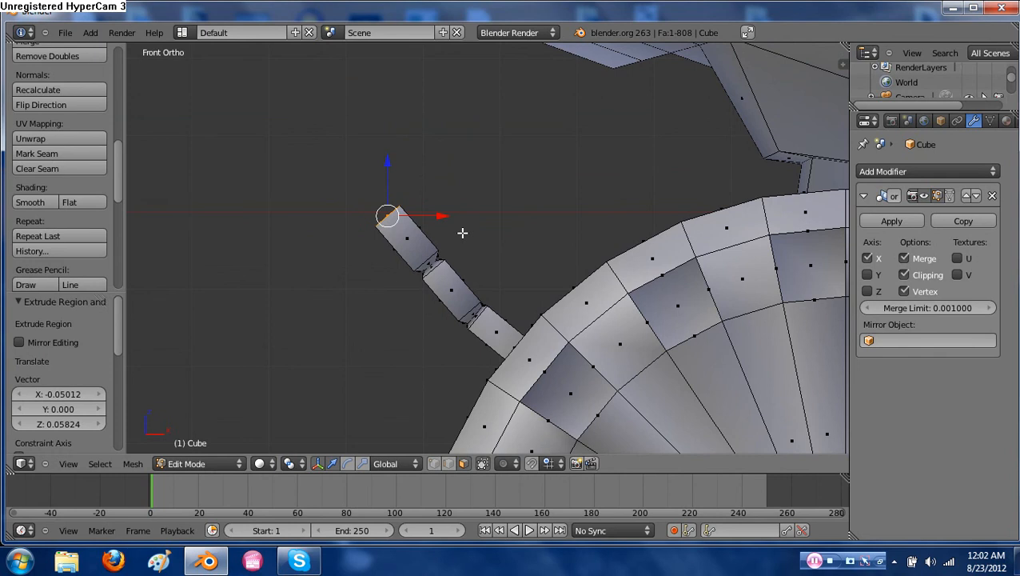
key("e")
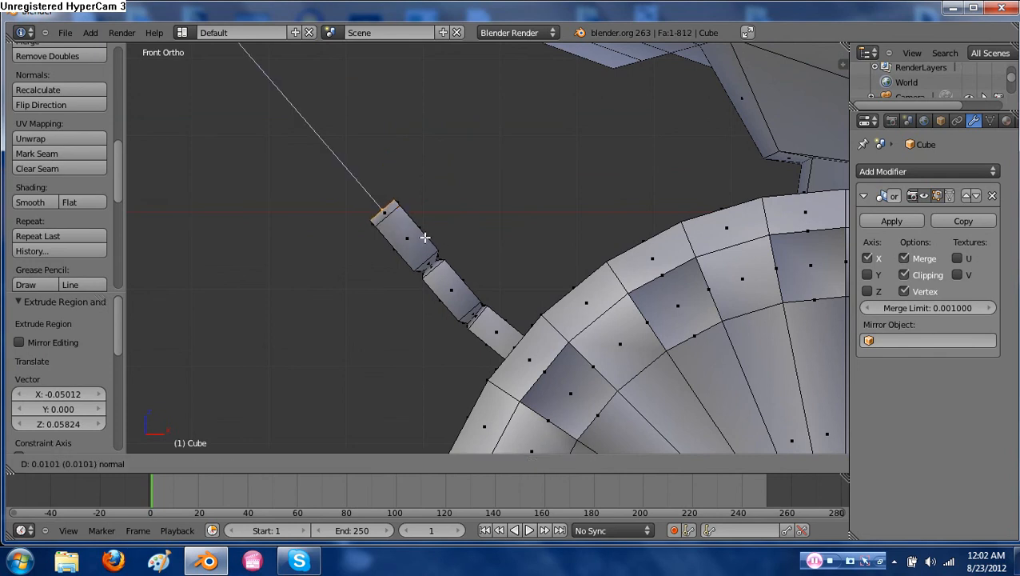
left_click(425, 238)
key("s")
left_click(443, 184)
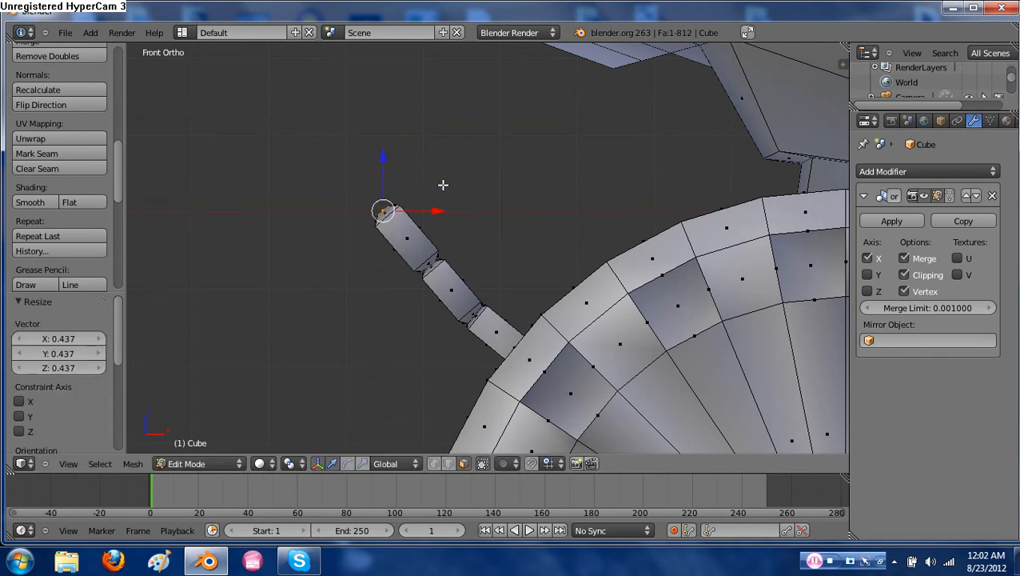
key("r")
left_click(453, 191)
Extrude the joint about 0.006, scale its end to about 2.192, and extrude a fourth arm segment about 0.06 long
key("e")
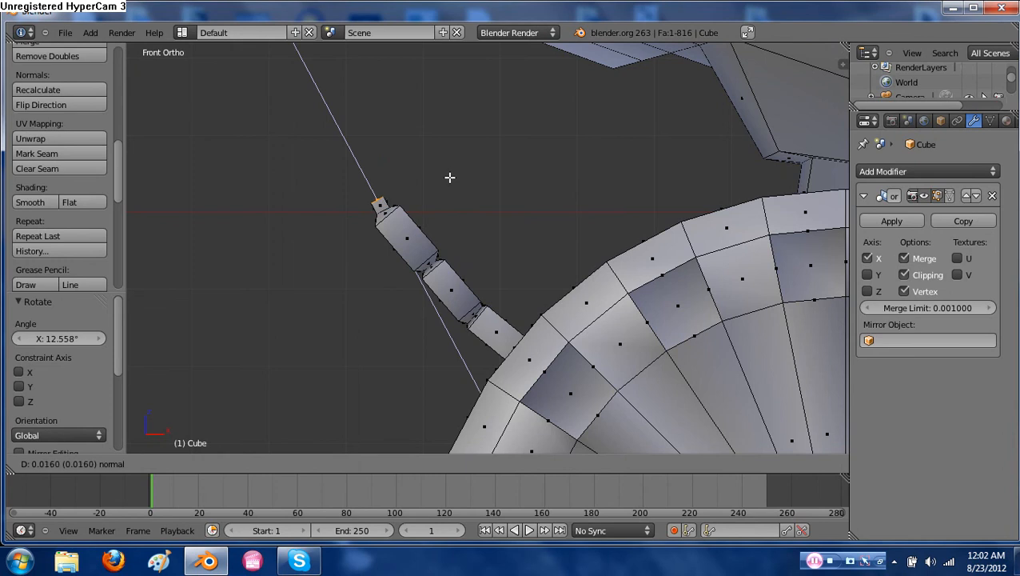
left_click(448, 194)
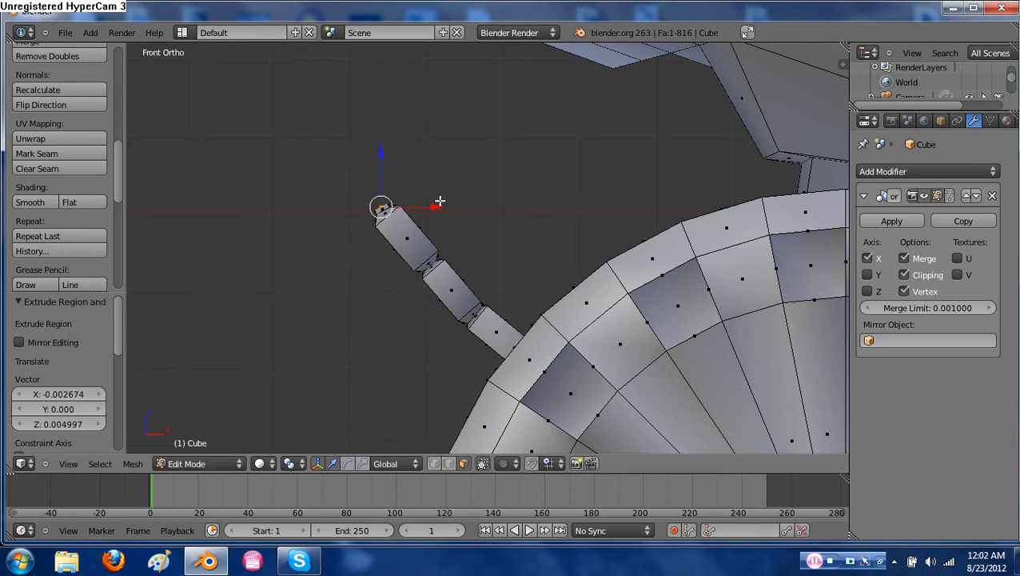
key("s")
left_click(509, 187)
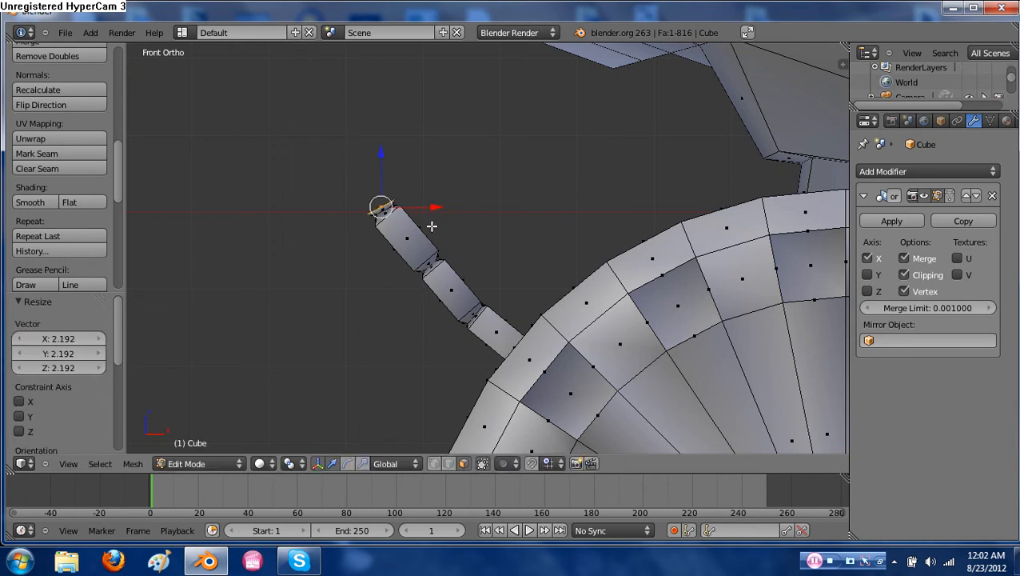
key("e")
left_click(412, 183)
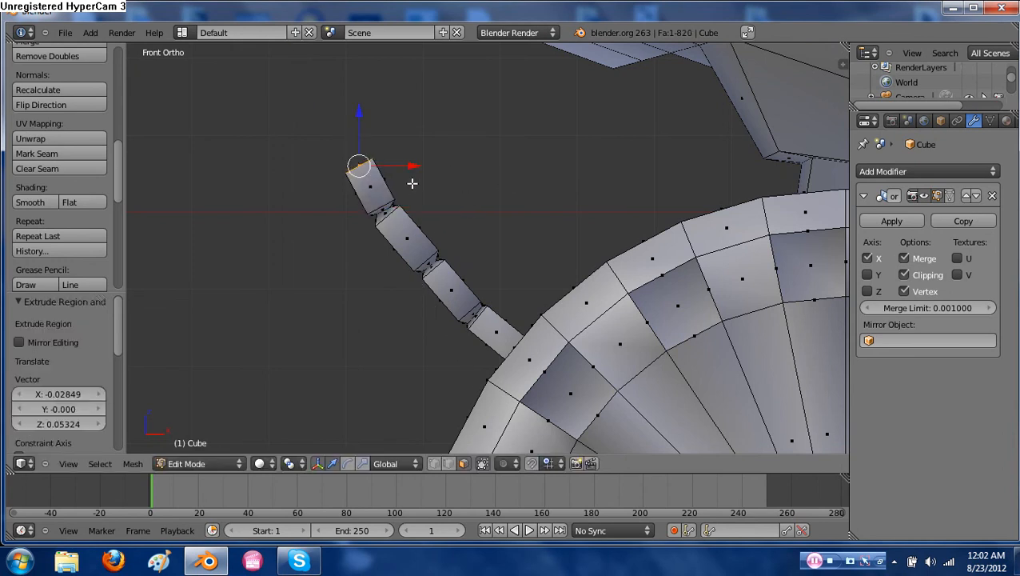
Extrude the fourth segment's end about 0.009, scale it to about 0.44 and rotate it about 17.4° toward vertical
key("e")
left_click(412, 177)
key("s")
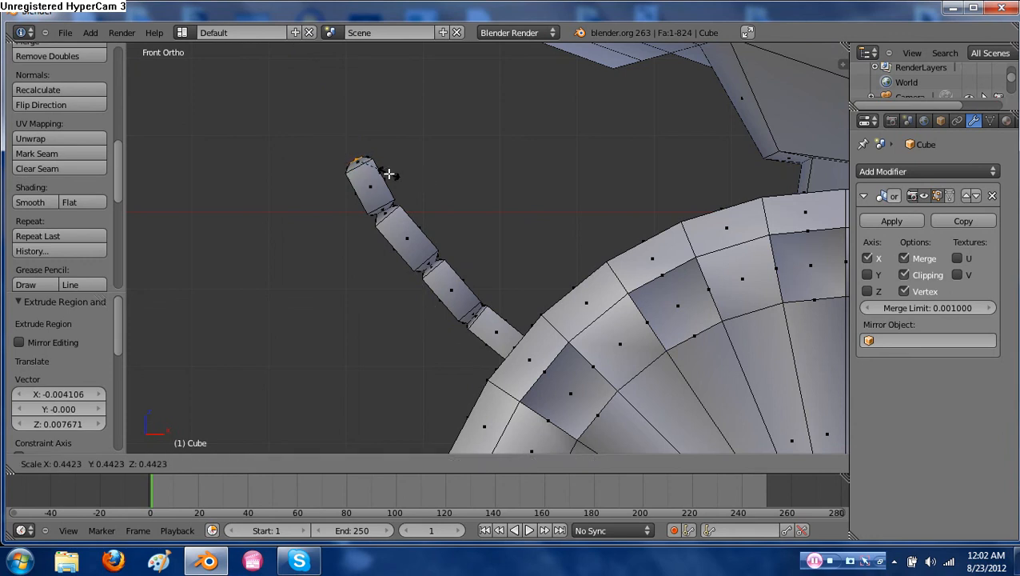
left_click(389, 175)
key("r")
left_click(432, 153)
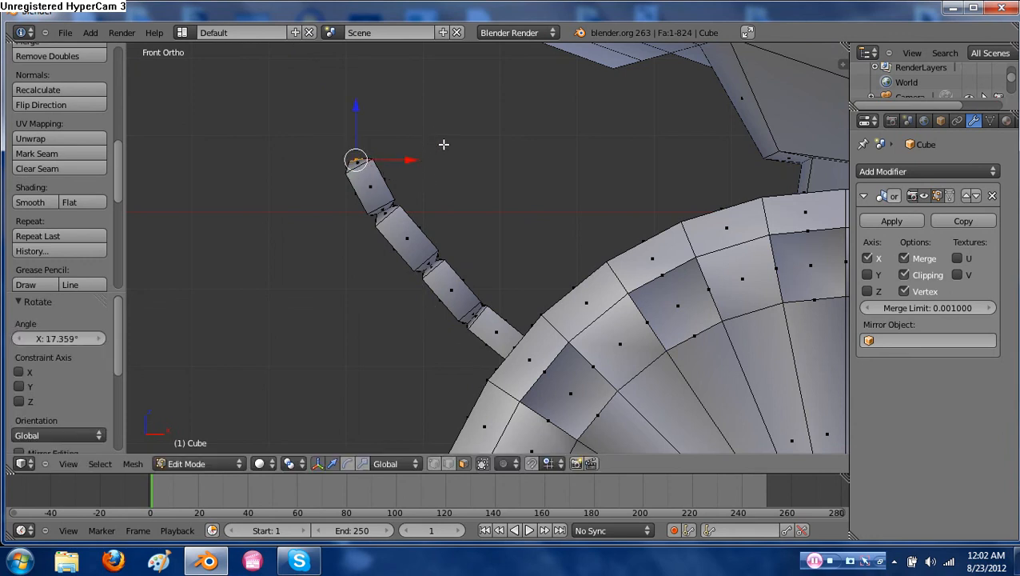
Extrude the joint slightly, scale its end to about 1.864, and extrude a fifth arm segment about 0.058 long
middle_click_drag(444, 144, 467, 280, "shift")
key("e")
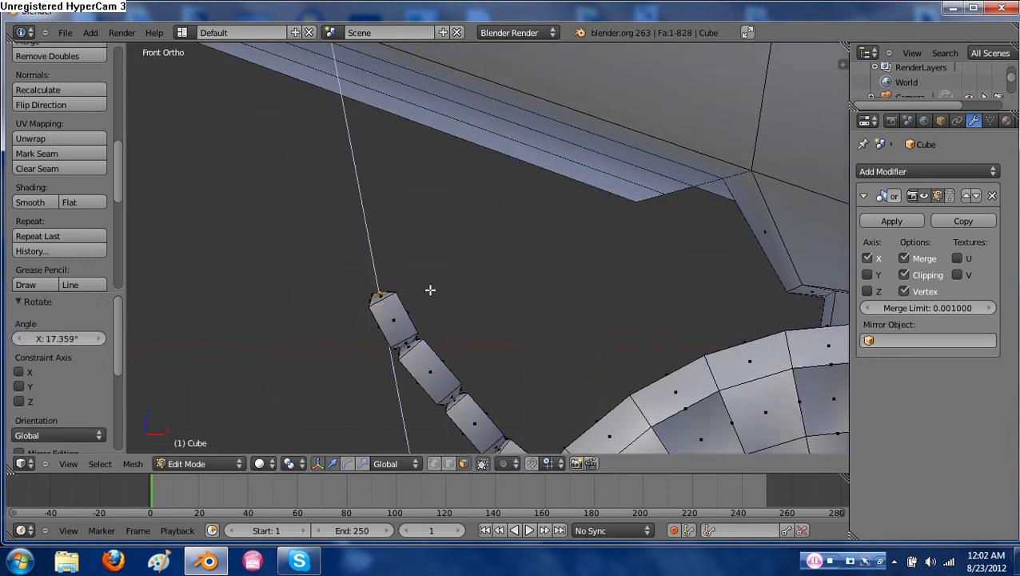
left_click(430, 282)
key("s")
left_click(472, 282)
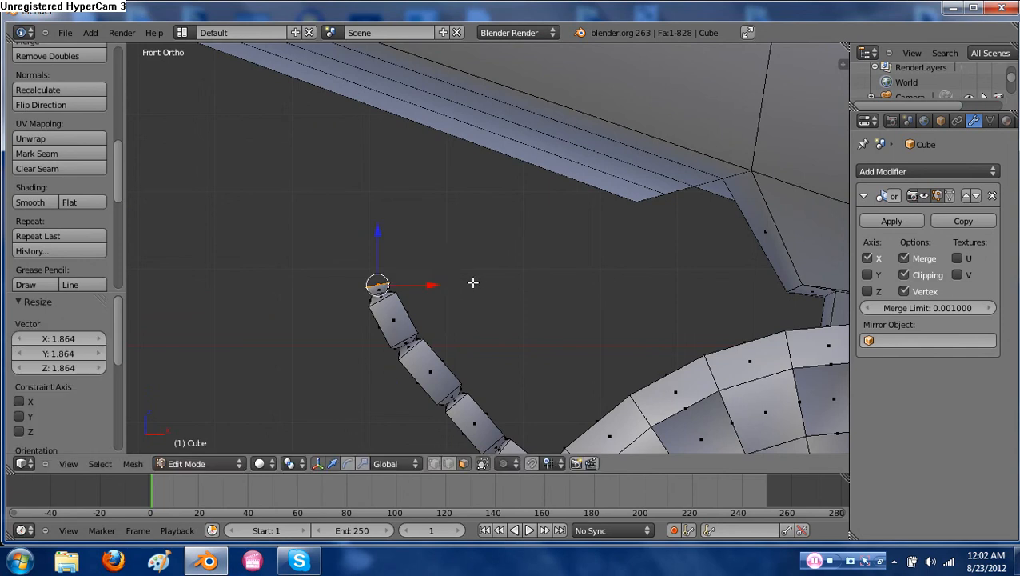
key("e")
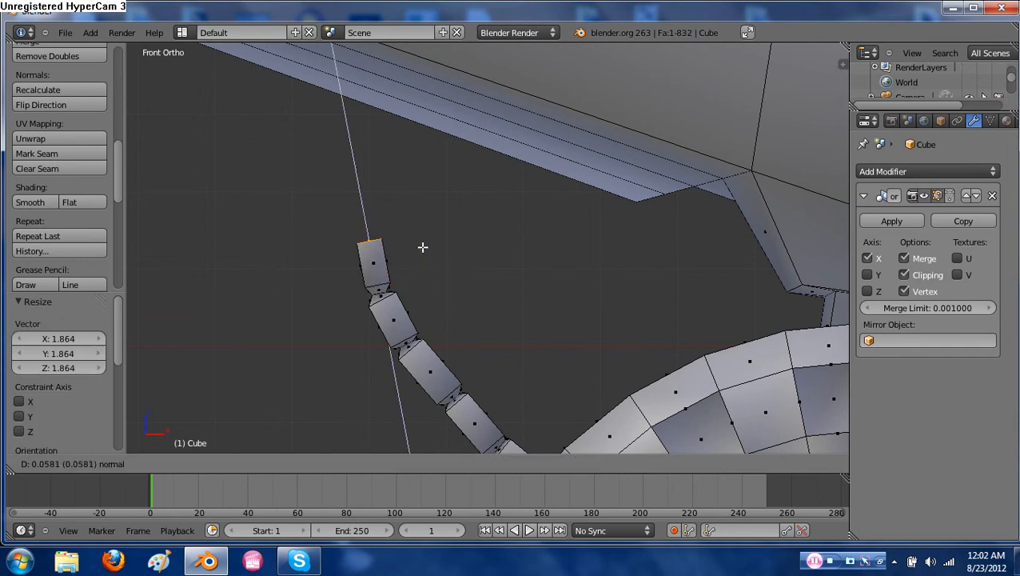
left_click(426, 253)
Extrude the fifth segment's end, scale it to about 0.494 and lower it about 0.011 along Z to shorten the joint
key("e")
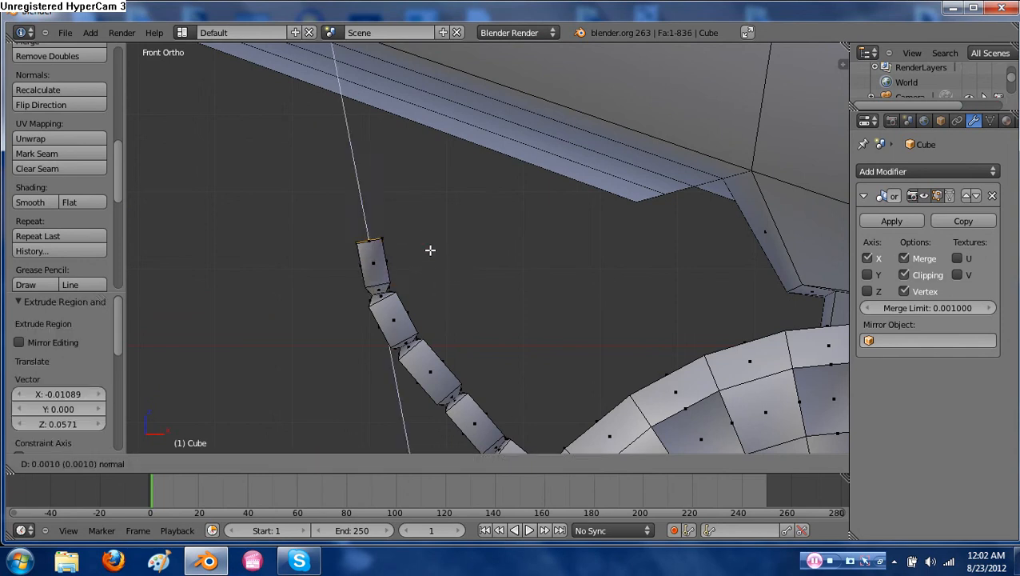
left_click(426, 244)
key("s")
left_click(397, 244)
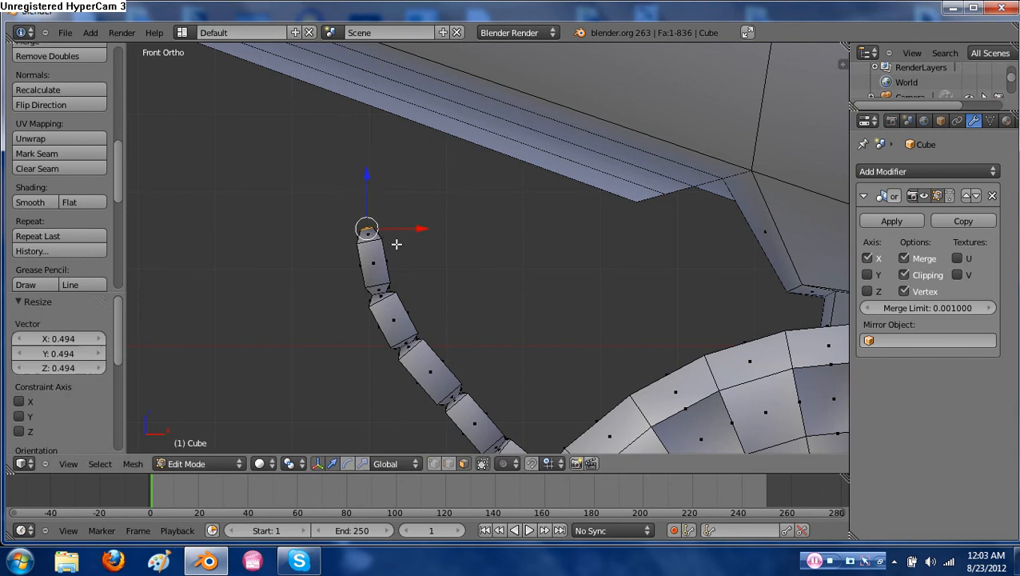
key("g")
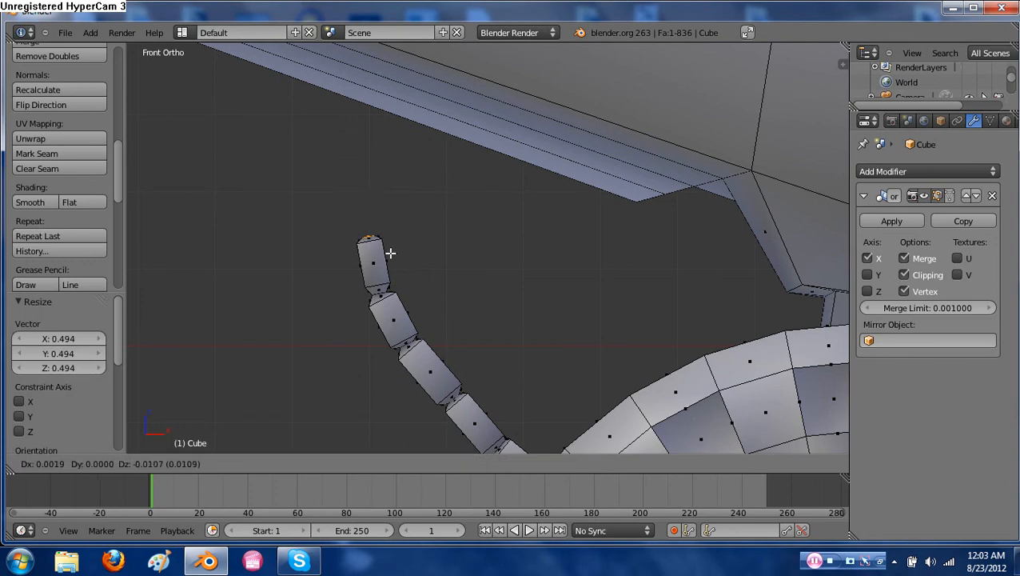
left_click(388, 254)
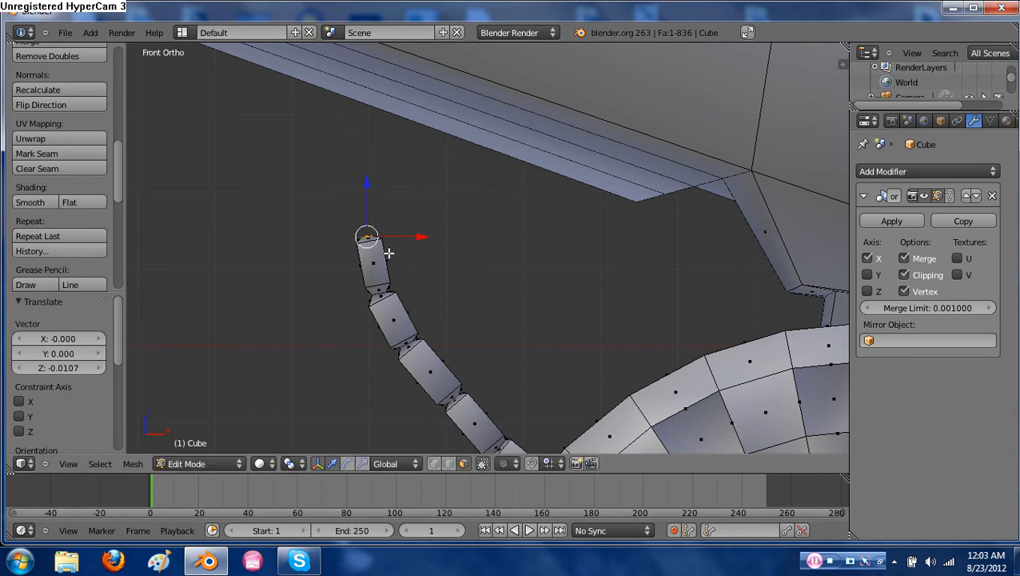
Extrude the joint about 0.005, scale its end to about 1.963, and extrude a sixth arm segment about 0.059 long
key("e")
left_click(388, 250)
key("s")
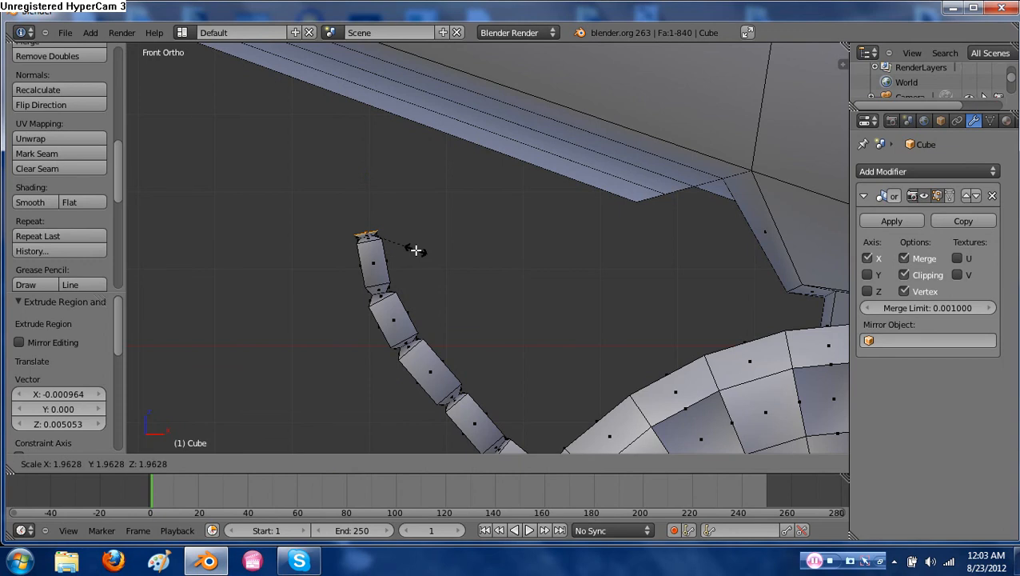
left_click(415, 250)
key("e")
left_click(394, 206)
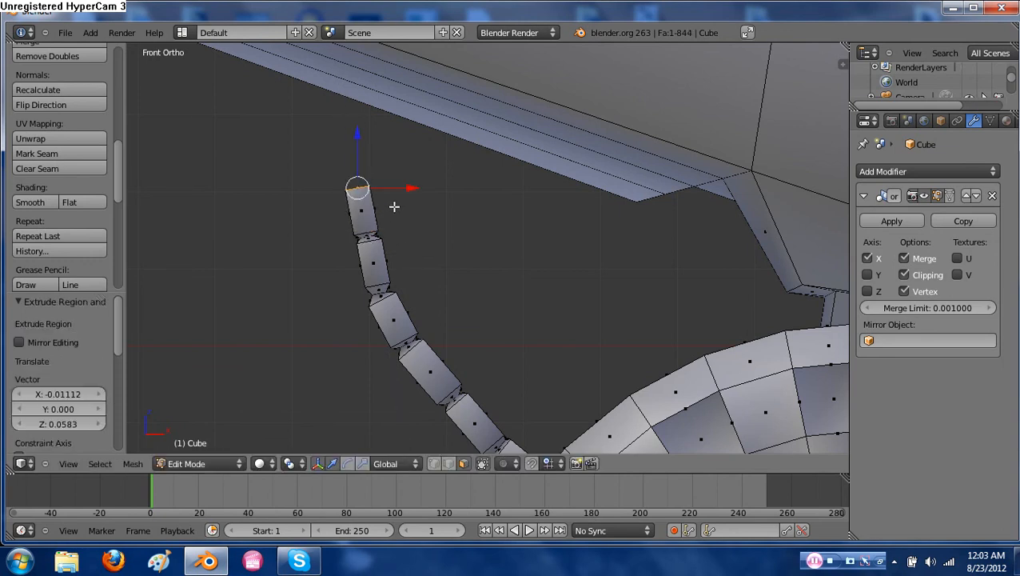
Extrude the sixth arm segment's end about 0.005, scale it down and rotate it about 8.5° to start the joint
key("e")
left_click(395, 205)
key("s")
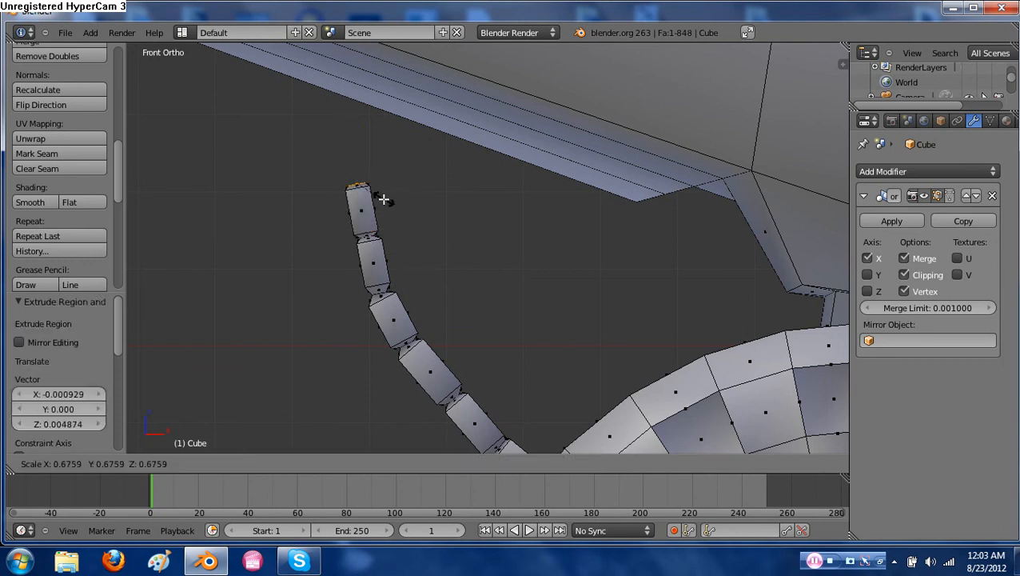
left_click(382, 199)
key("r")
left_click(419, 177)
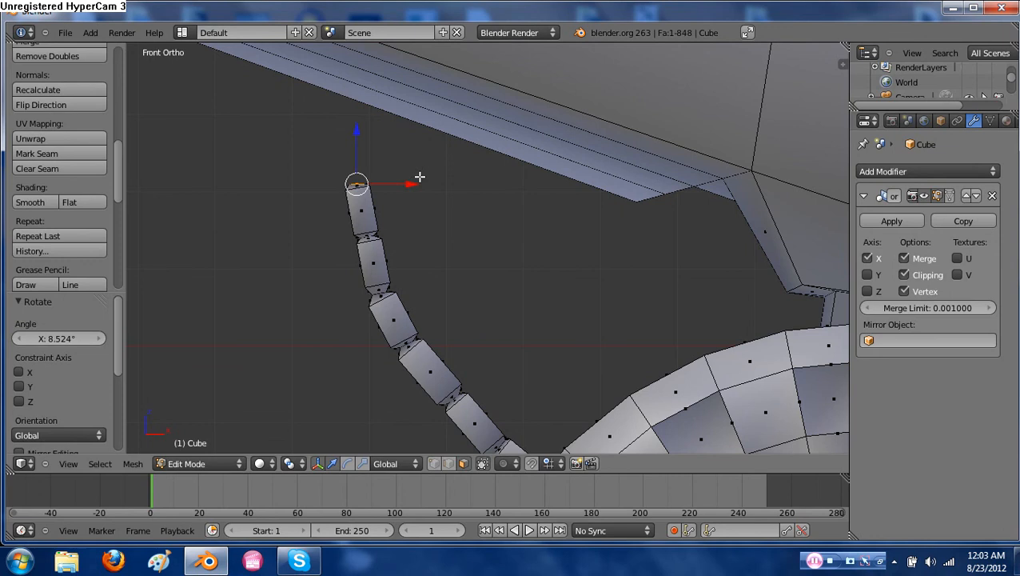
Extrude the joint about 0.006, scale its end to about 1.489, and extrude a seventh arm segment about 0.059 long
key("e")
left_click(416, 193)
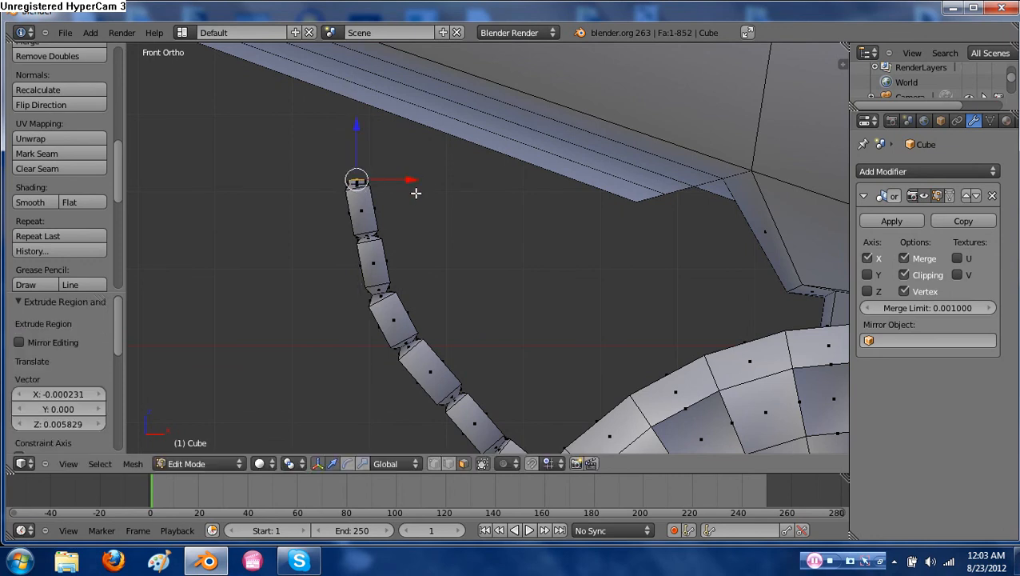
key("s")
left_click(442, 198)
key("e")
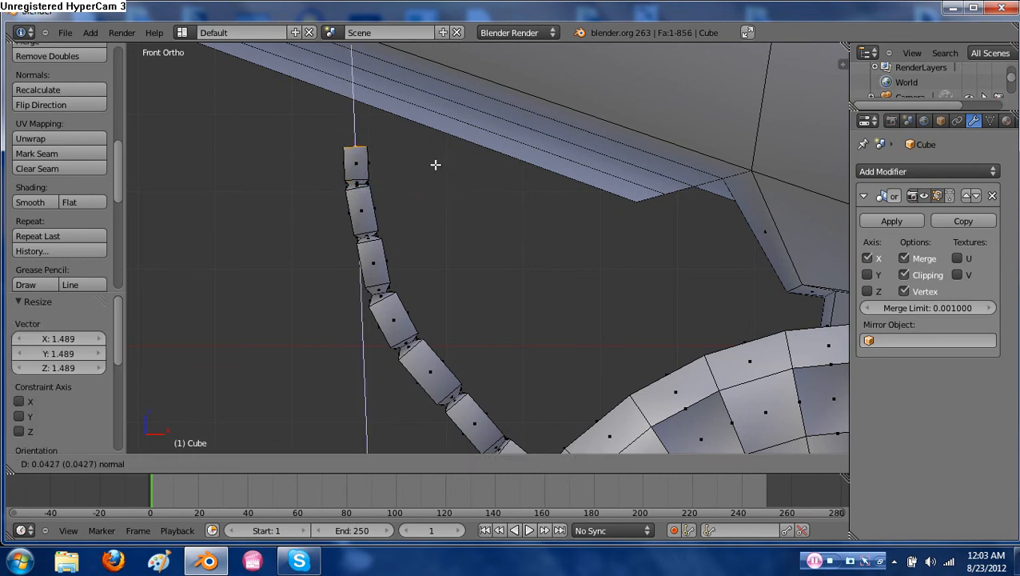
left_click(435, 155)
Extrude the seventh segment's end about 0.003, scale it to about 0.728 and rotate it about 6.3°
key("e")
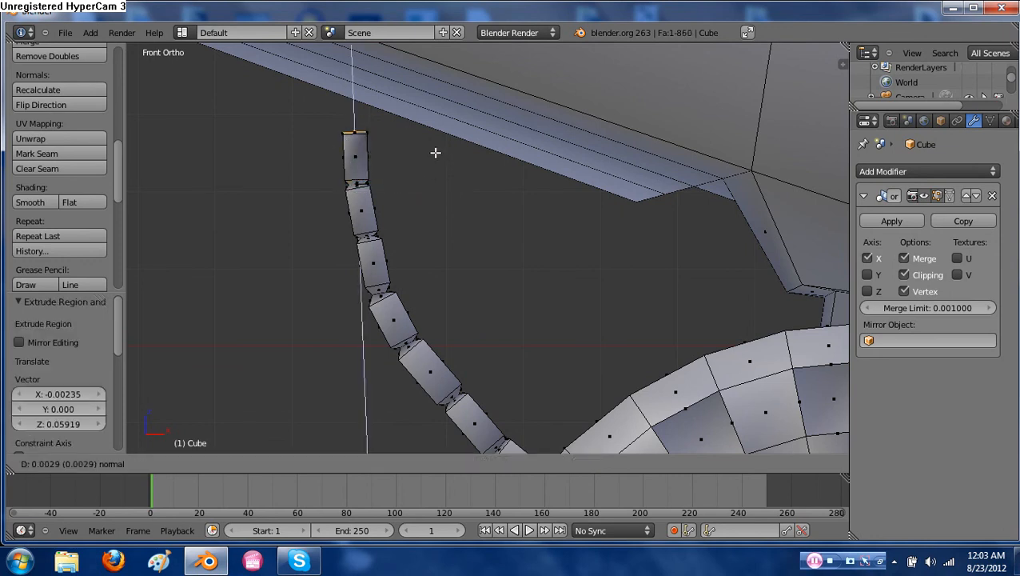
left_click(440, 153)
key("s")
left_click(417, 147)
key("r")
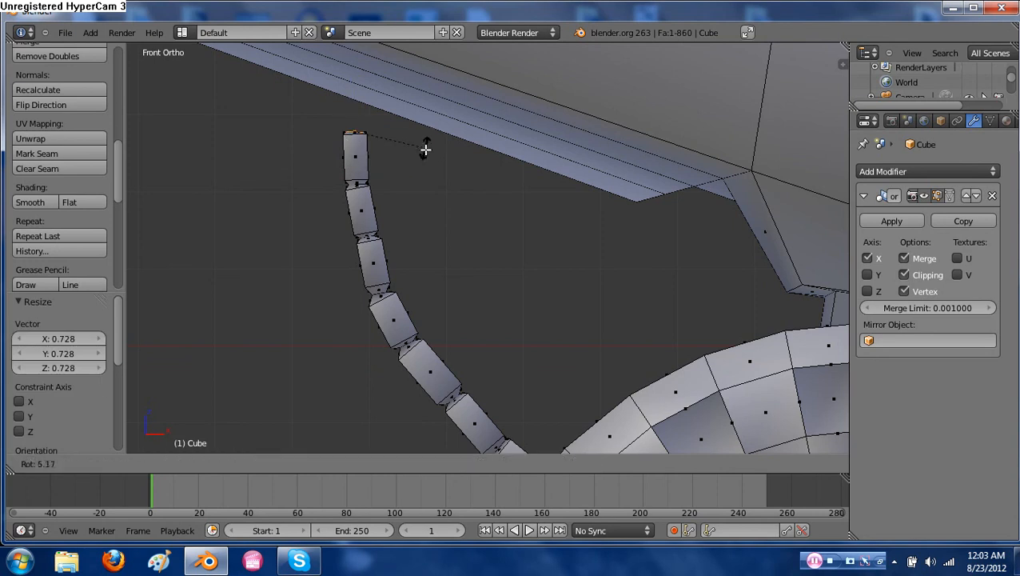
left_click(425, 150)
middle_click_drag(433, 150, 431, 253, "shift")
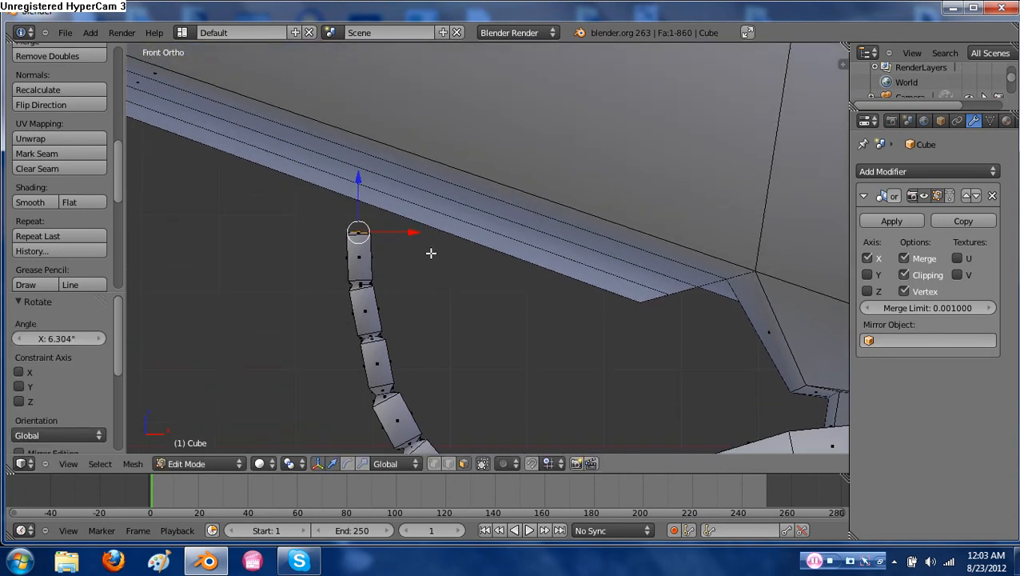
Extrude the joint about 0.006, scale its end to about 1.405, and extrude an eighth arm segment about 0.064 long
key("e")
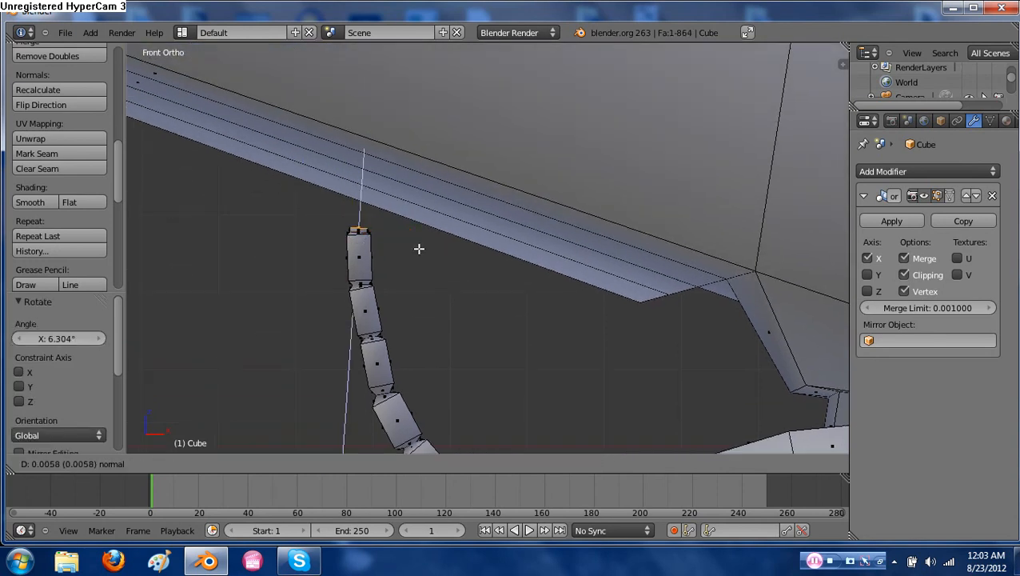
left_click(419, 248)
key("s")
left_click(444, 248)
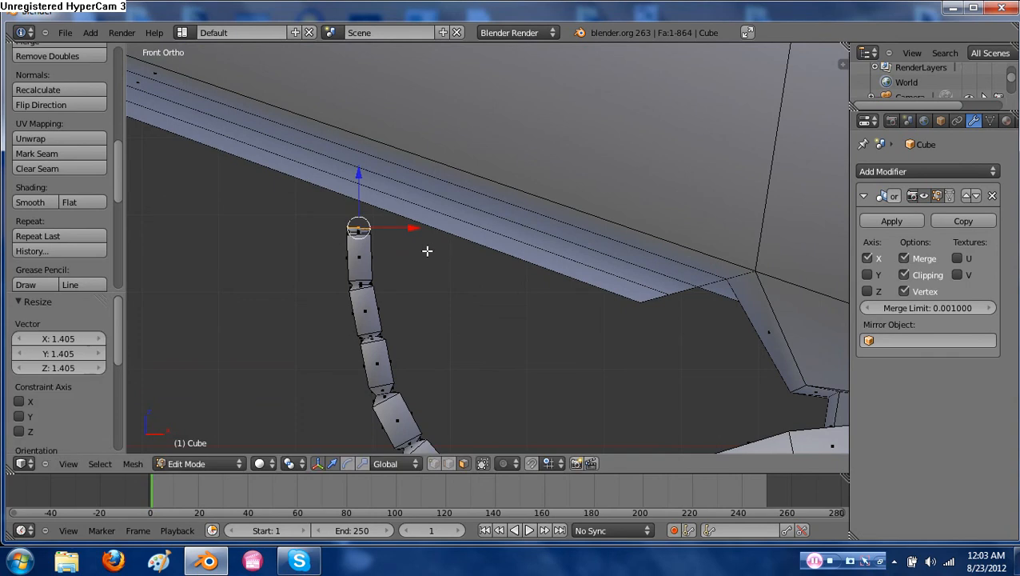
key("e")
left_click(428, 202)
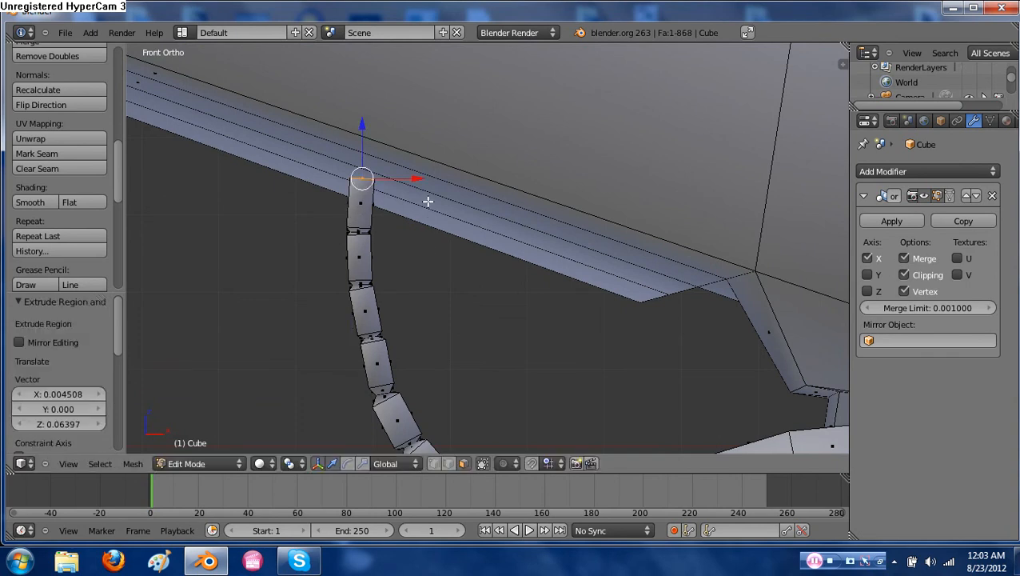
Extrude the eighth segment's end about 0.006 and scale it to about 0.592 to start the joint at the wing
key("e")
left_click(433, 204)
key("s")
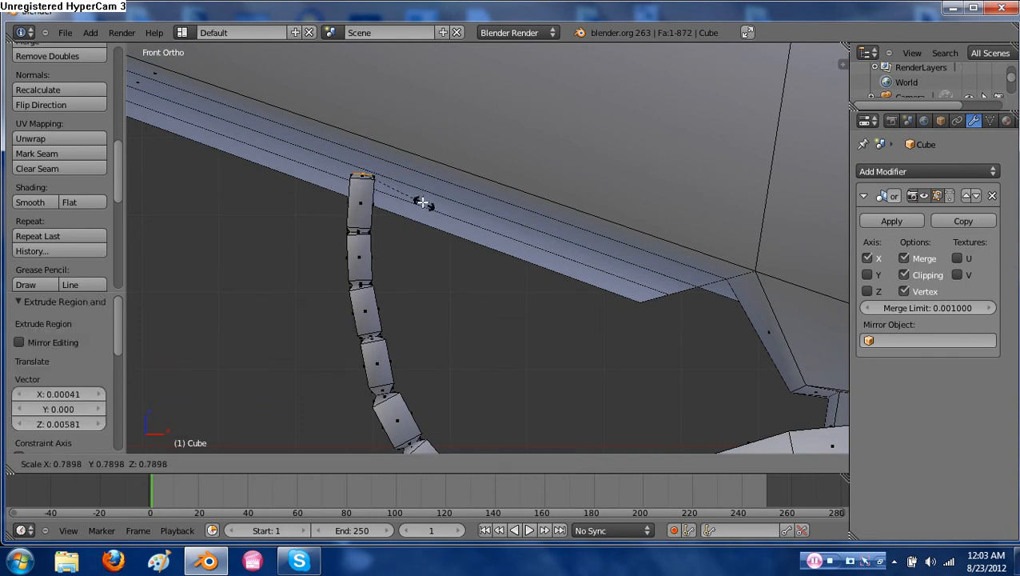
left_click(411, 199)
scroll(422, 231, "up", 3, "shift")
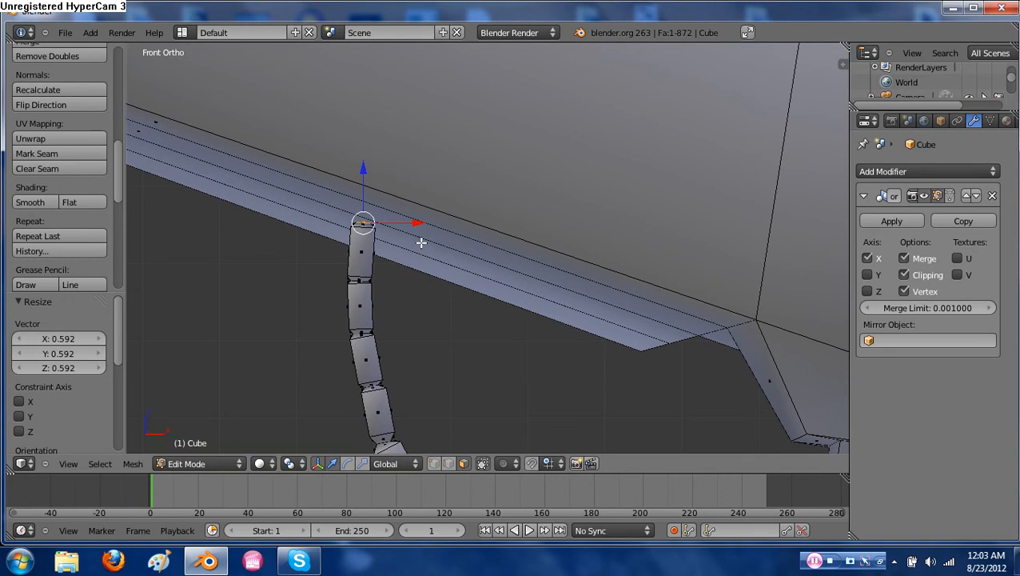
Extrude the joint about 0.007, scale its end to about 1.54, and extrude a ninth arm segment about 0.05 into the wing
key("e")
left_click(421, 237)
key("s")
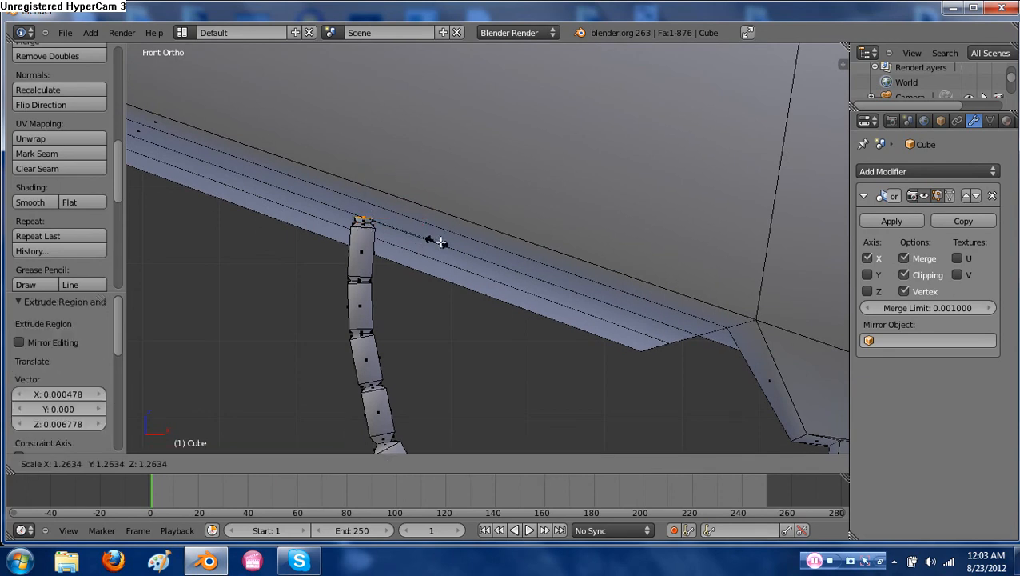
left_click(448, 241)
key("e")
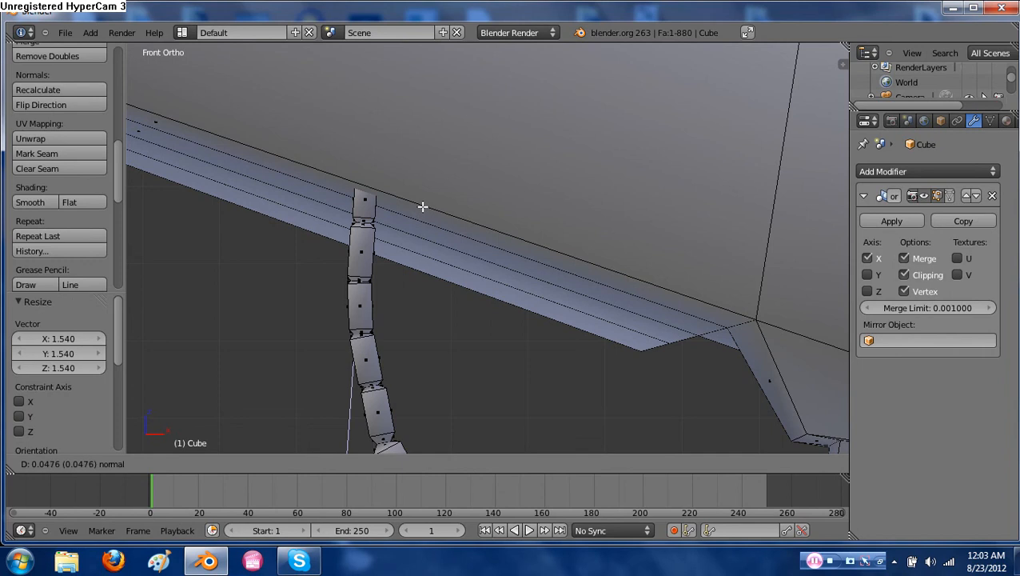
left_click(423, 208)
Leave mesh editing and examine the pods, their curved arms and the whole mirrored spacecraft from several angles
scroll(421, 289, "down", 11)
mouse_move(444, 296)
middle_mouse_down()
mouse_move(548, 312)
mouse_move(458, 330)
mouse_move(494, 308)
mouse_move(458, 300)
middle_mouse_up()
key("Tab")
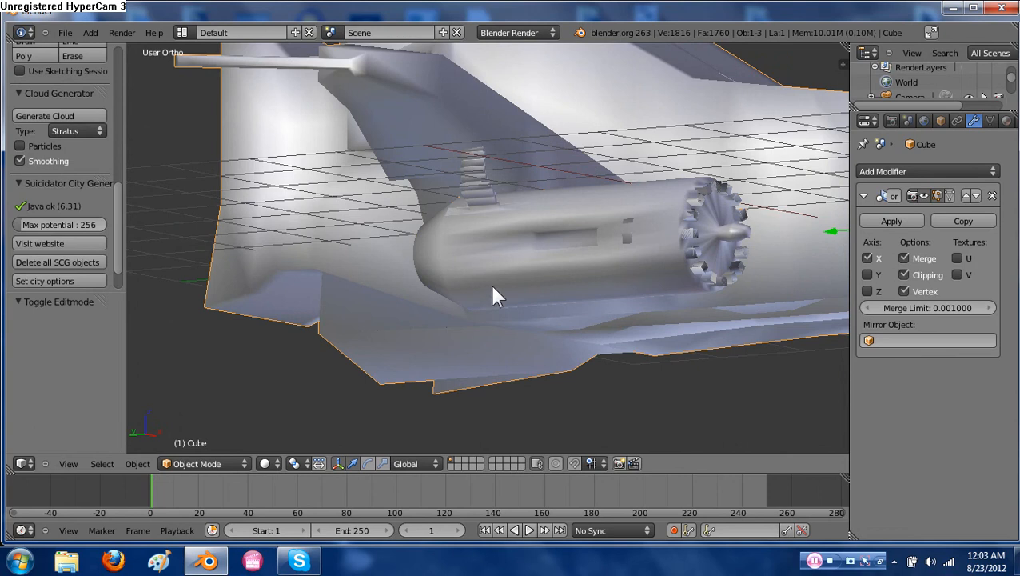
middle_click_drag(516, 259, 437, 271)
scroll(437, 271, "down", 5)
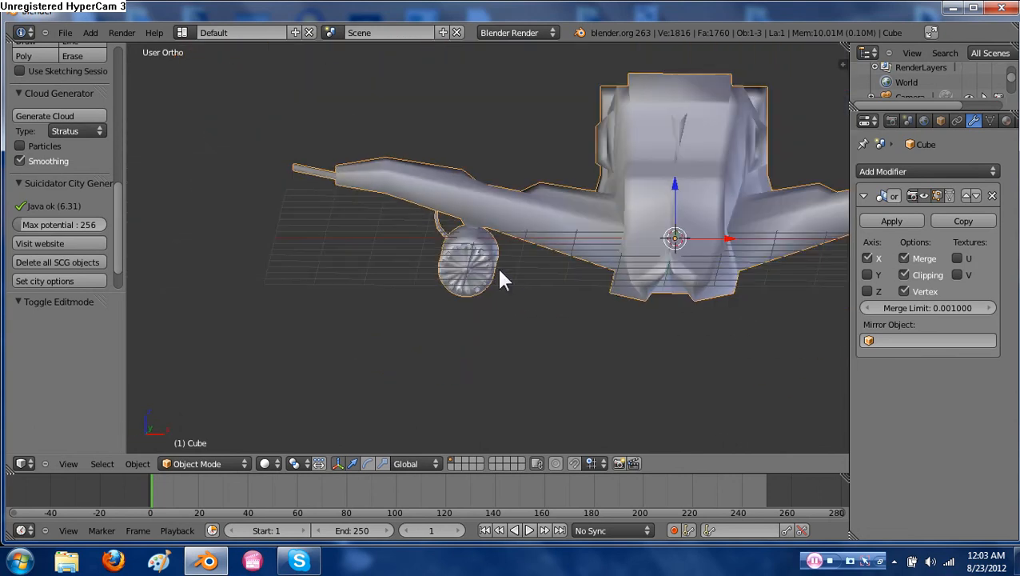
scroll(500, 276, "up", 2)
middle_click_drag(497, 276, 493, 298)
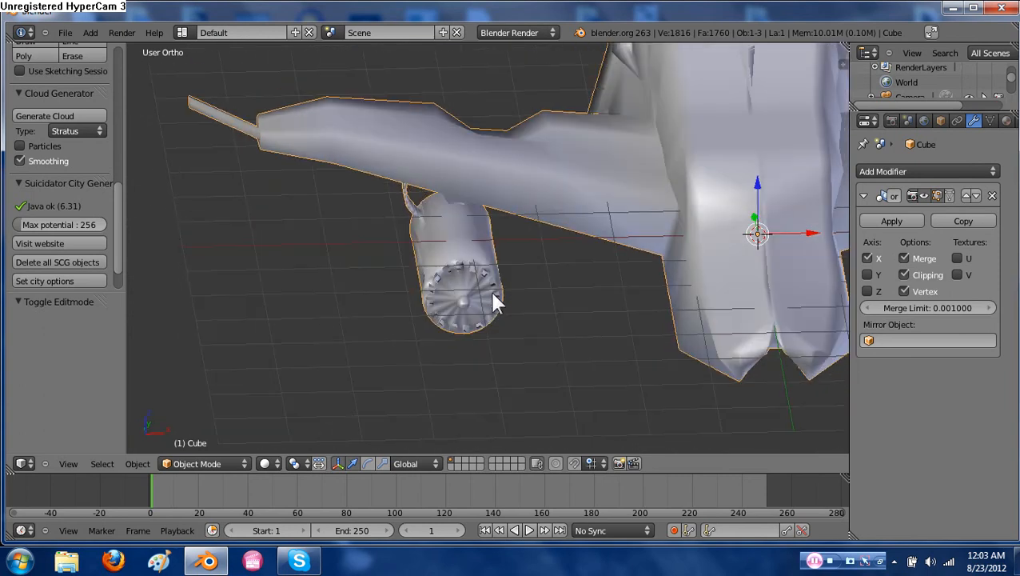
middle_click_drag(587, 243, 558, 244, "shift")
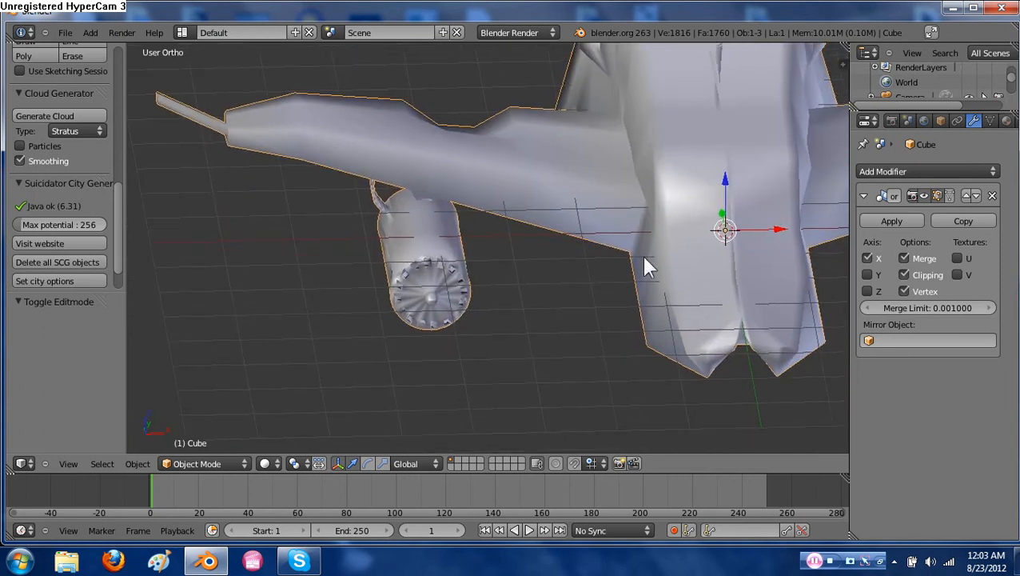
scroll(644, 259, "down", 3)
middle_click_drag(661, 295, 741, 220)
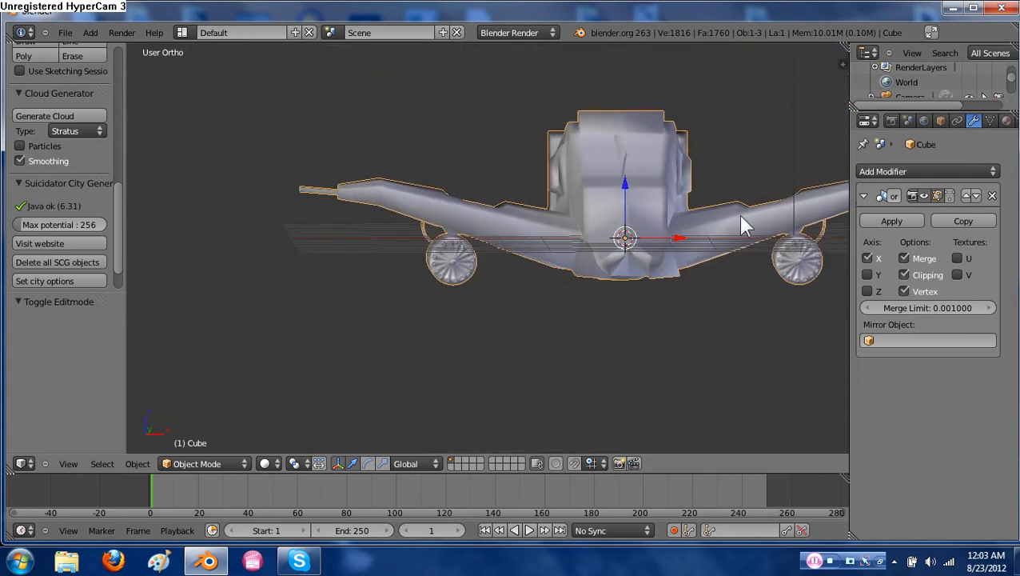
middle_click_drag(717, 292, 598, 301)
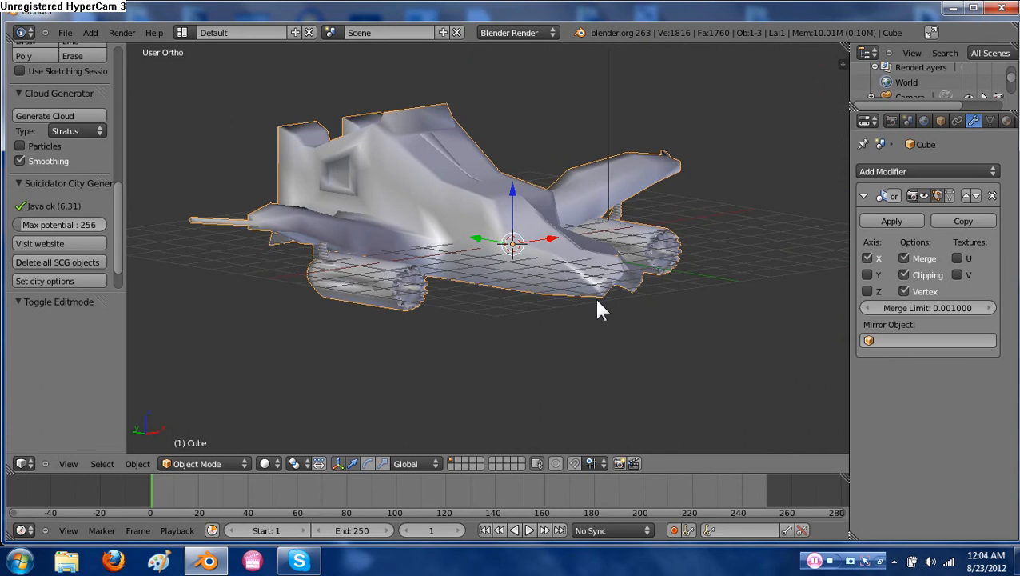
key("Tab")
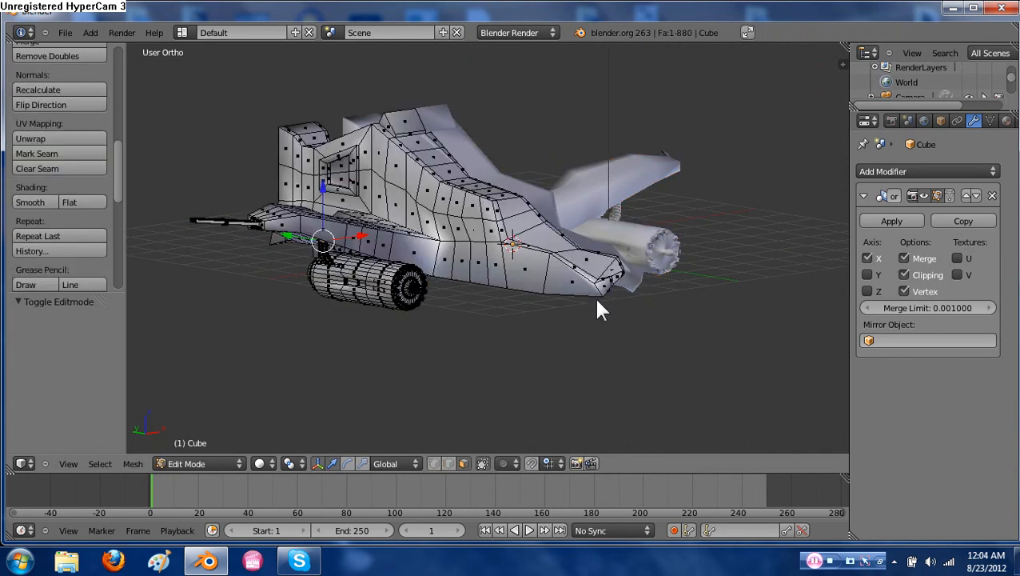
key("Tab")
middle_click_drag(592, 307, 569, 314)
Hide the grid floor in the 3D view's display settings
key("n")
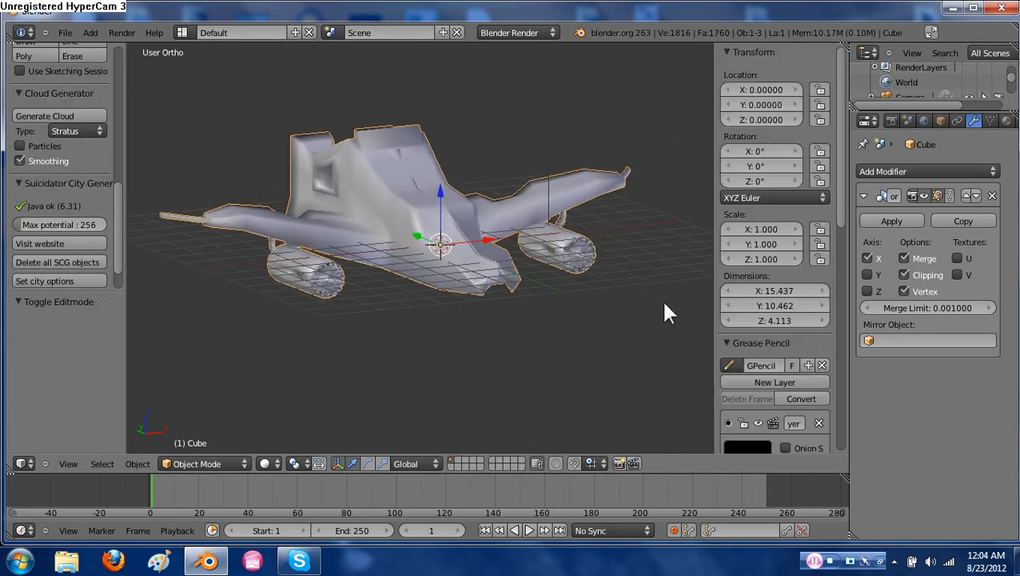
scroll(762, 270, "down", 12)
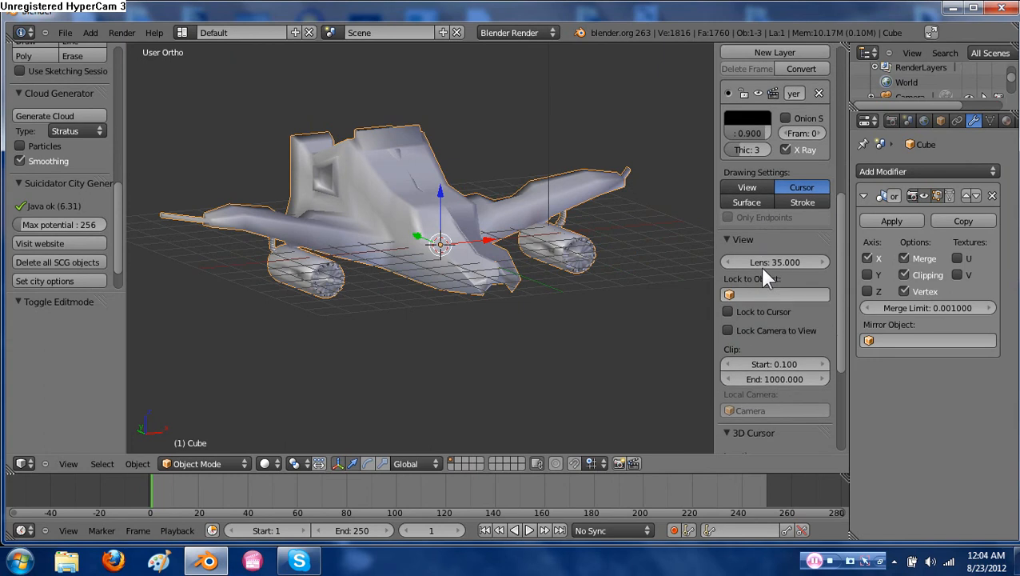
scroll(763, 276, "down", 4)
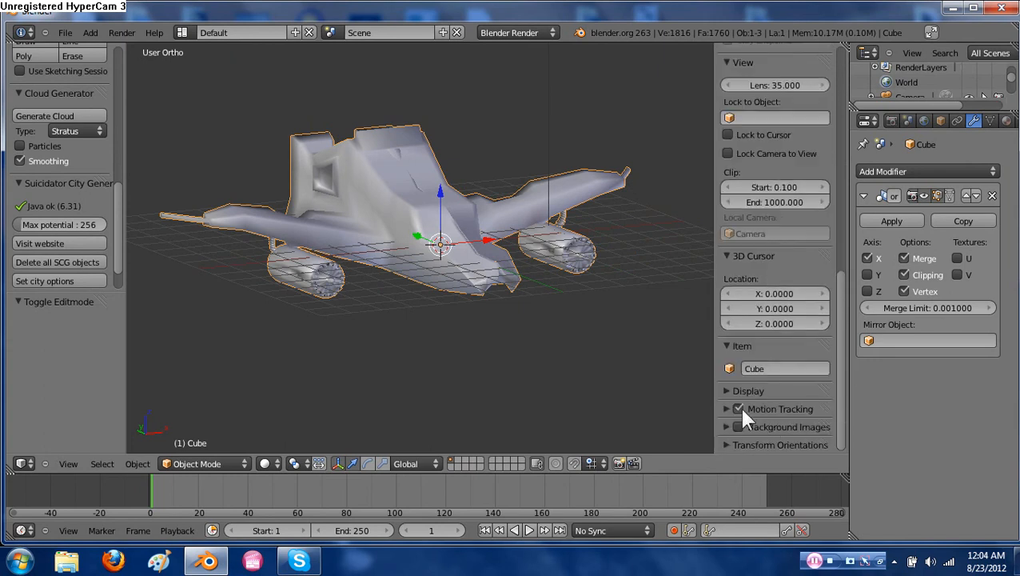
scroll(750, 328, "up", 6)
scroll(752, 329, "up", 8)
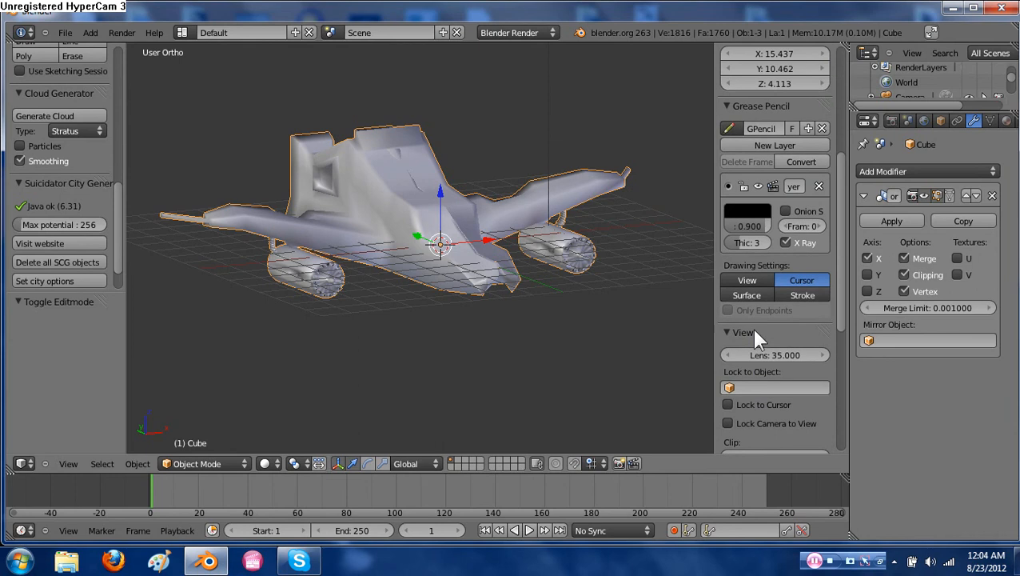
scroll(752, 330, "down", 8)
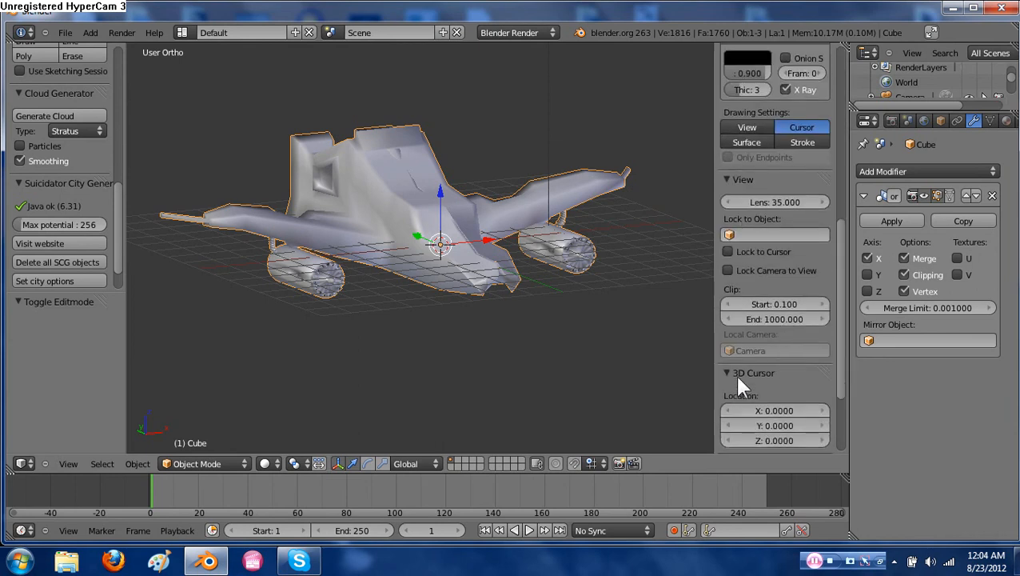
scroll(738, 377, "down", 4)
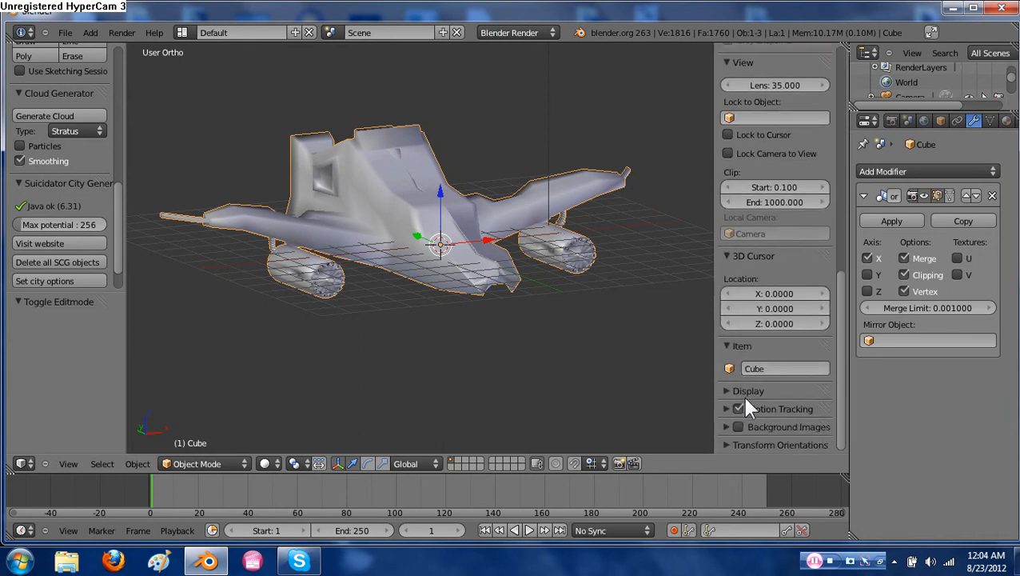
left_click(729, 391)
scroll(726, 391, "down", 2)
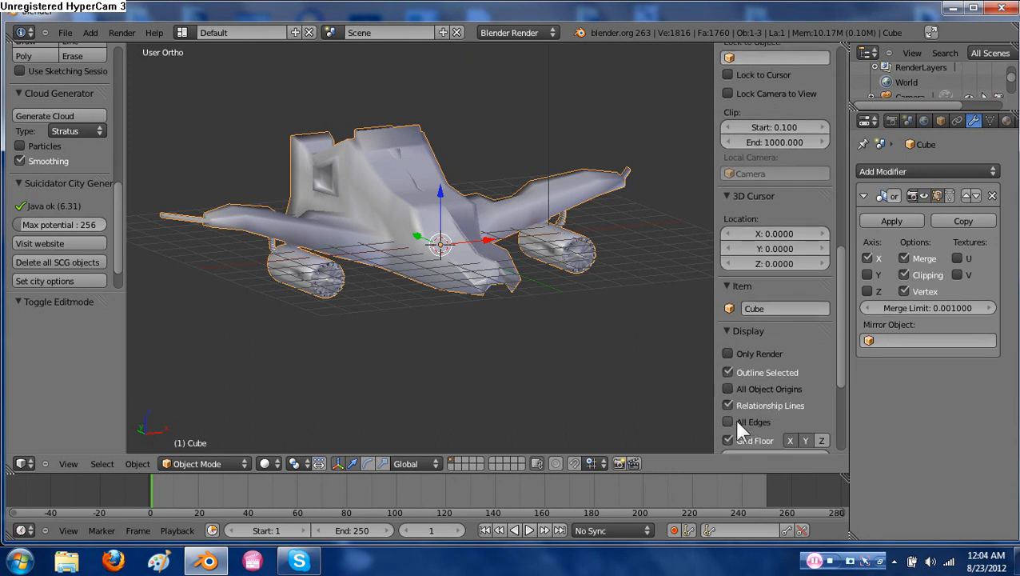
scroll(733, 416, "down", 1)
left_click(726, 411)
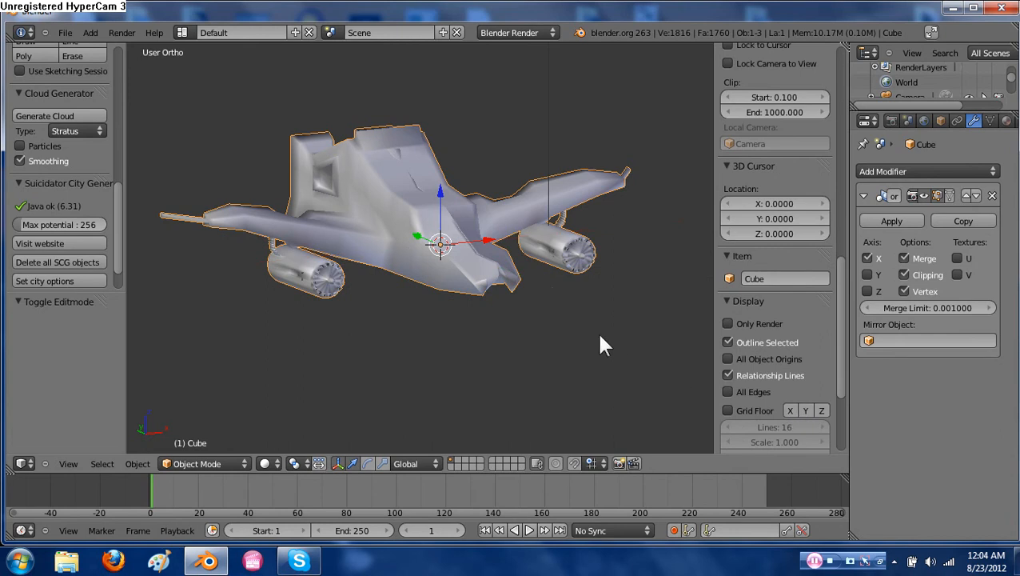
Render a still image of the spacecraft, view the whole result, and return to the 3D view
middle_click_drag(596, 330, 574, 326)
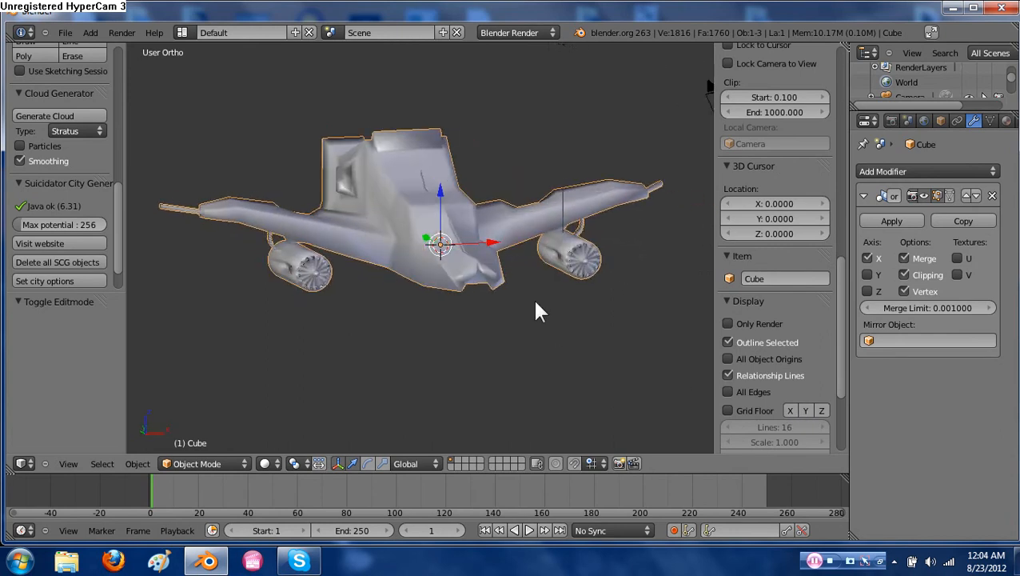
left_click(122, 33)
left_click(133, 50)
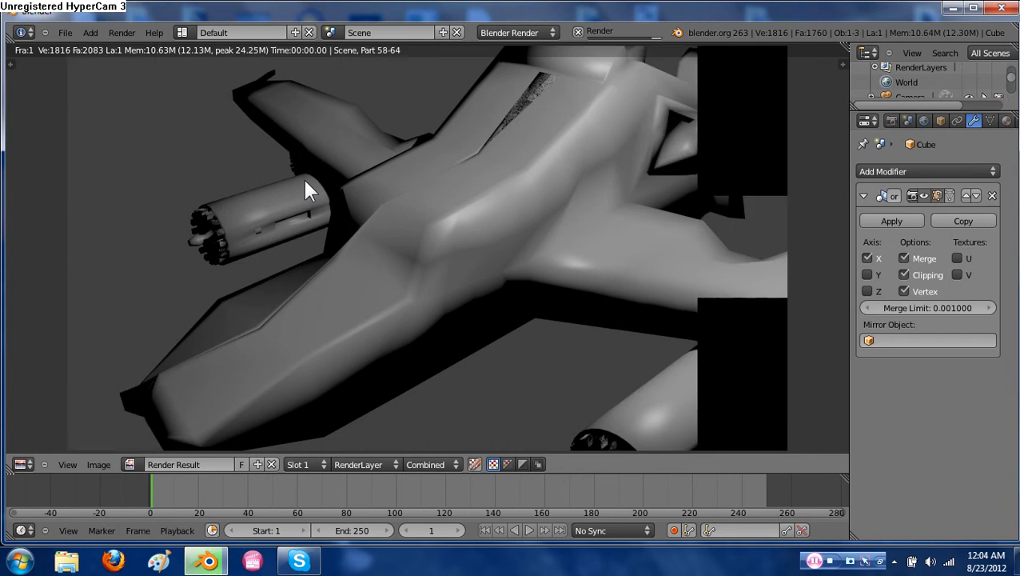
scroll(459, 248, "down", 1)
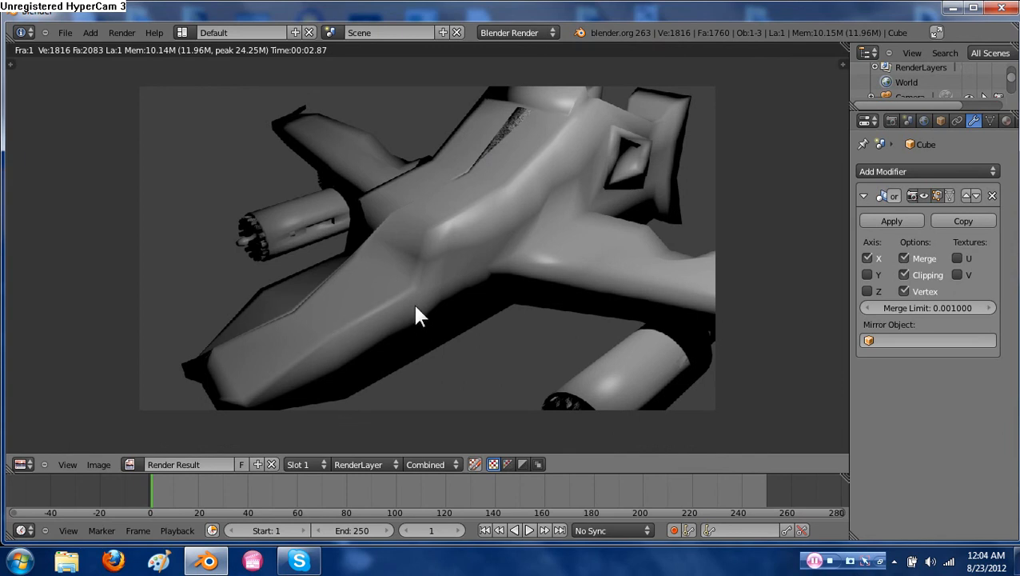
key("Escape")
scroll(464, 276, "up", 5)
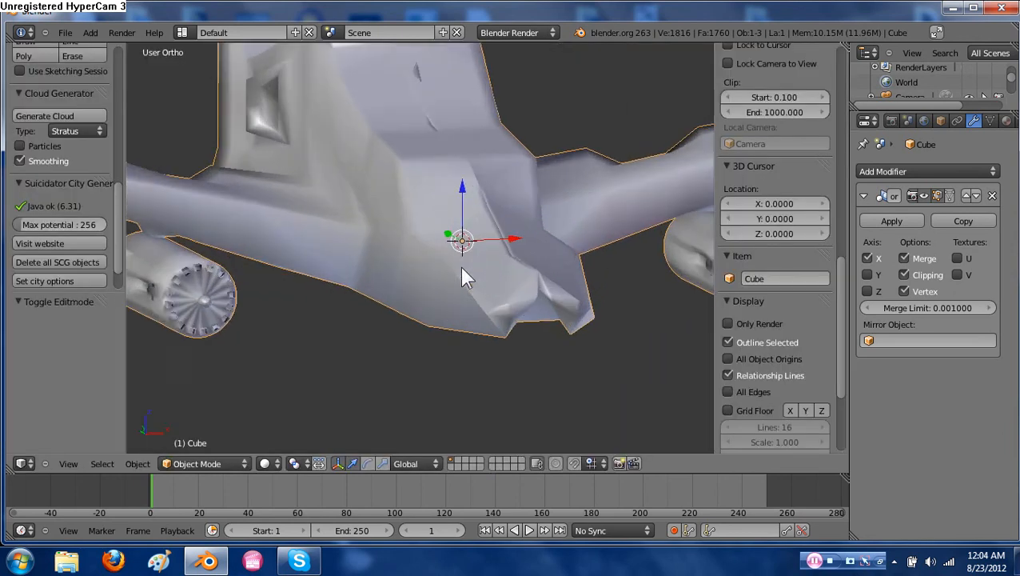
middle_click_drag(508, 278, 476, 224)
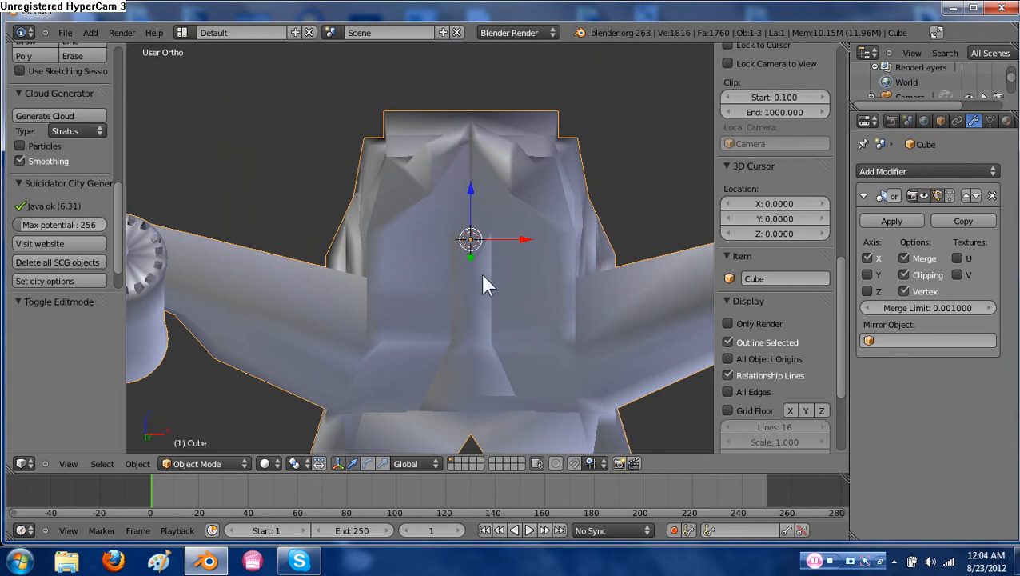
middle_click_drag(476, 271, 507, 299)
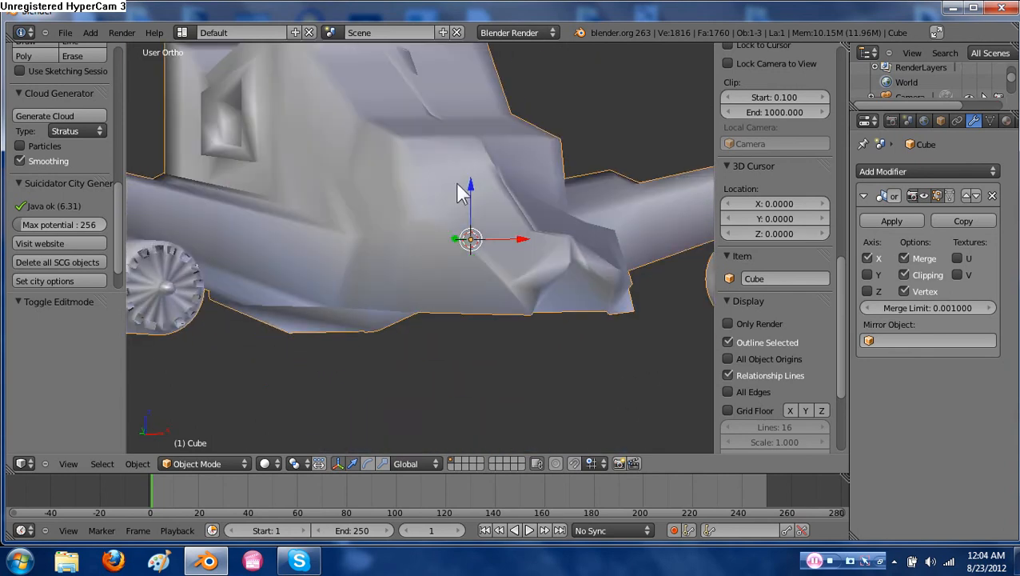
Hide the 3D view's properties sidebar and apply the Mirror modifier to the spacecraft
middle_click_drag(408, 223, 372, 231)
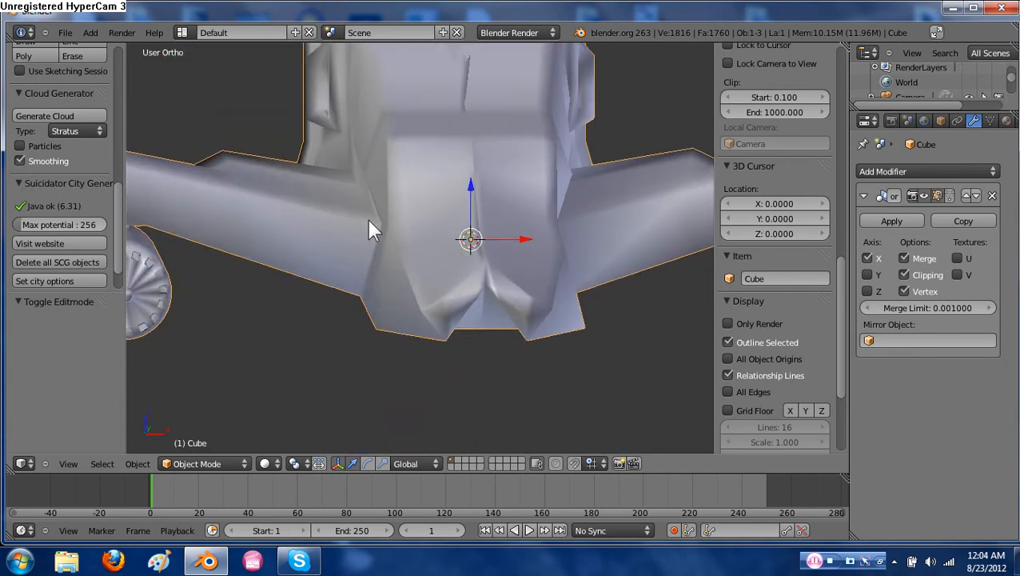
middle_click_drag(446, 155, 391, 235, "shift")
scroll(391, 238, "down", 6)
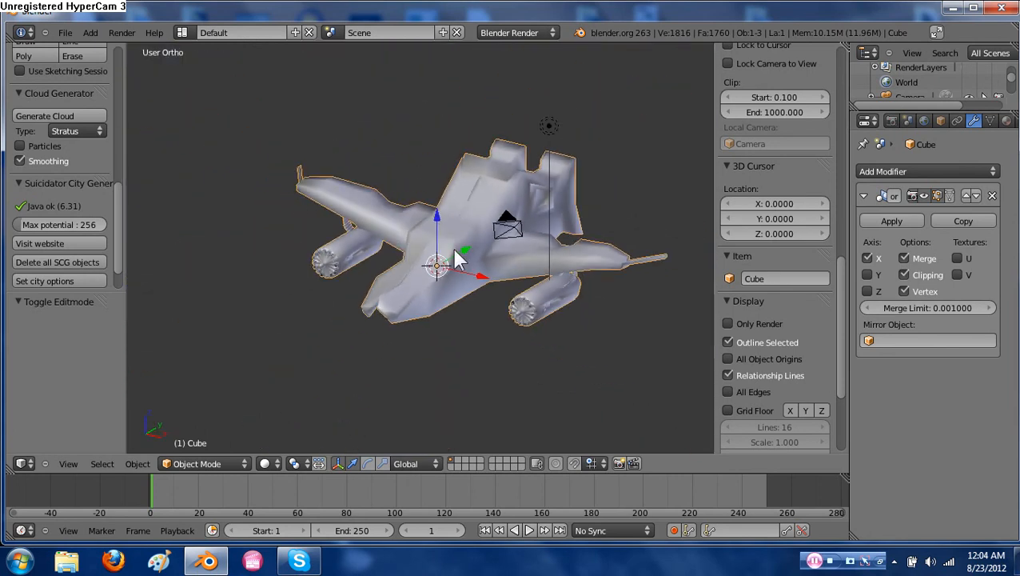
middle_click_drag(453, 256, 446, 286)
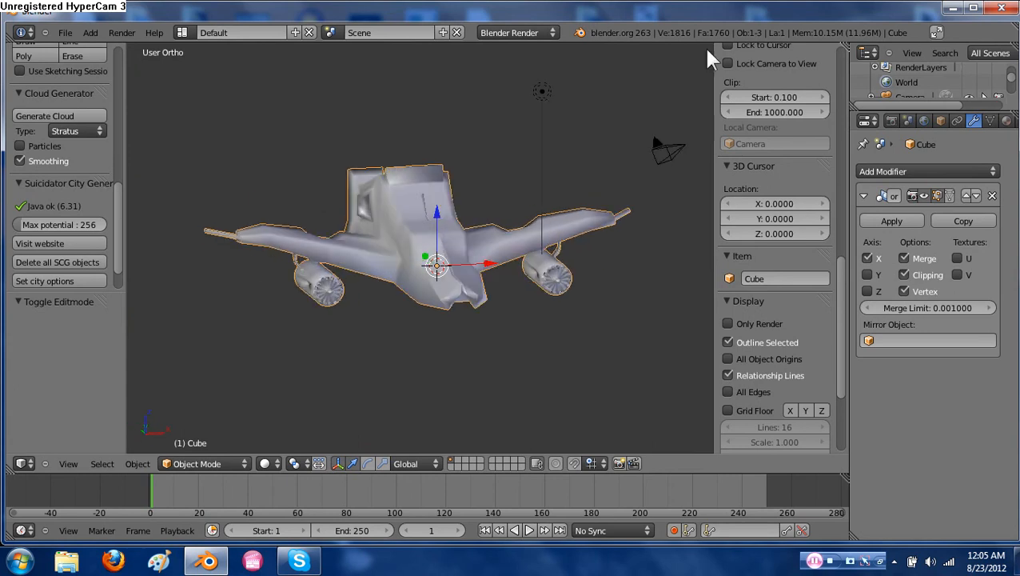
key("n")
middle_click_drag(602, 204, 545, 247)
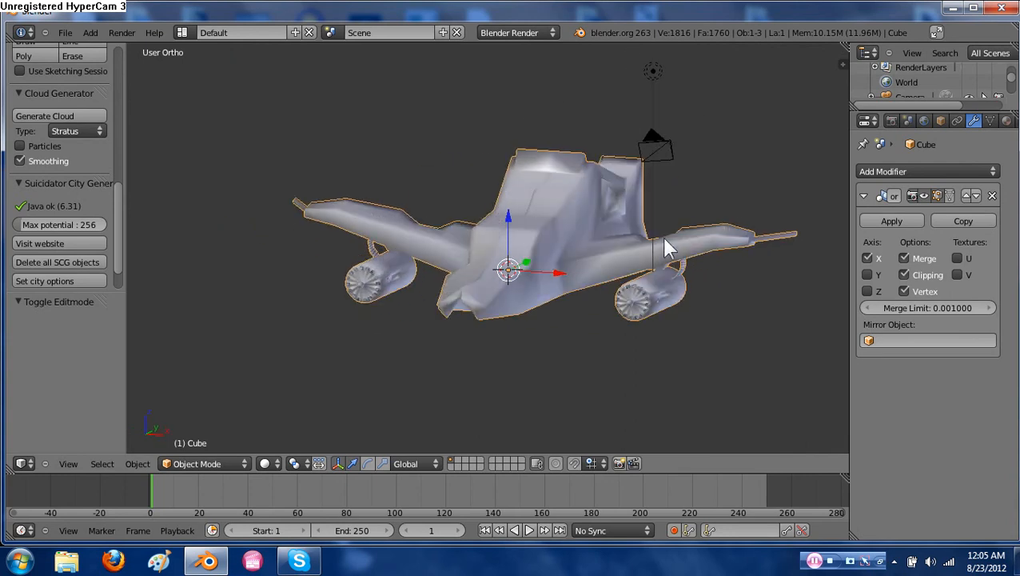
left_click(889, 222)
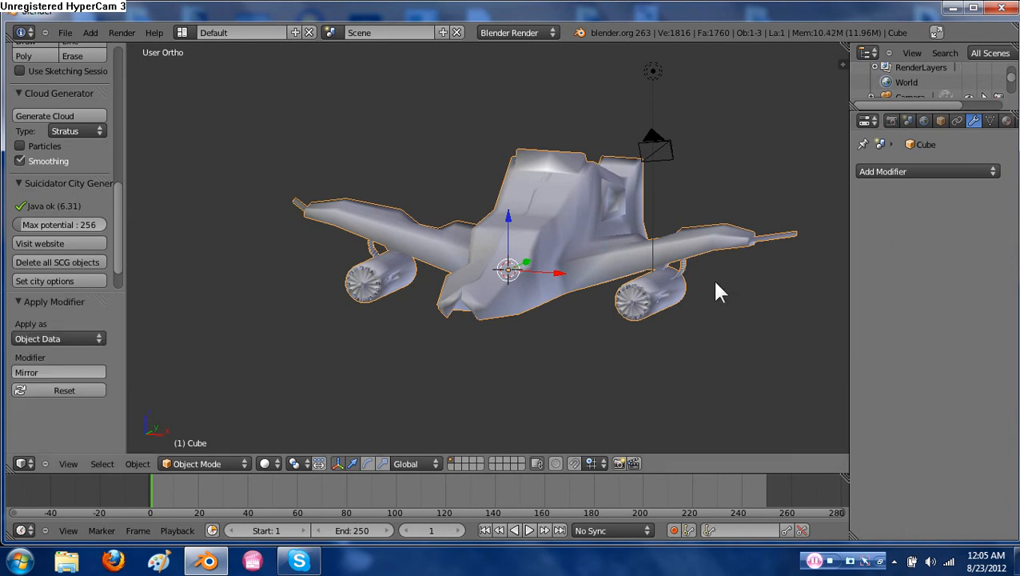
Try moving the whole spacecraft about 0.465 along the global Y axis, and undo the move
mouse_move(587, 292)
middle_mouse_down()
mouse_move(540, 290)
mouse_move(626, 288)
mouse_move(579, 291)
middle_mouse_up()
key("g")
key("y")
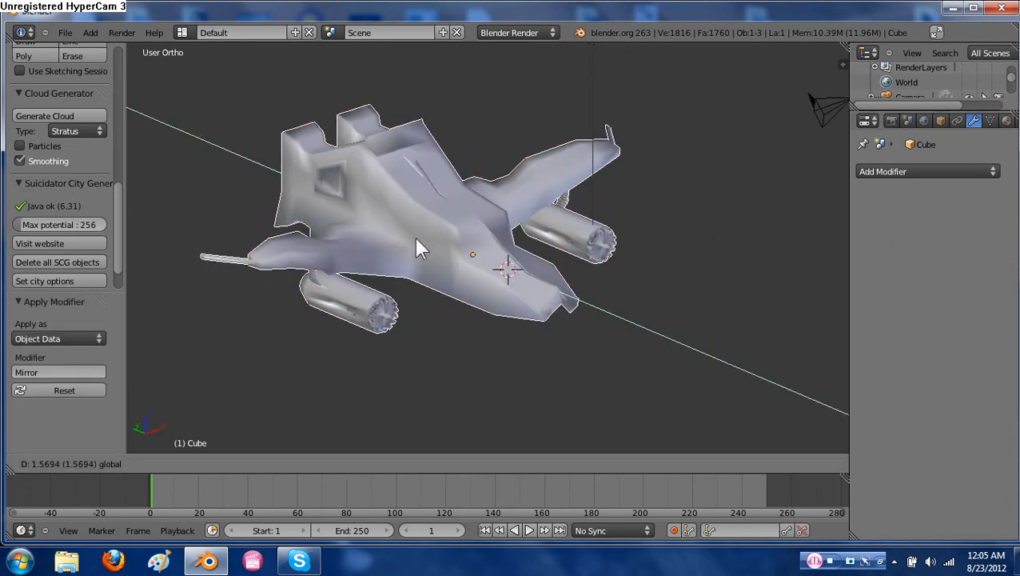
left_click(492, 266)
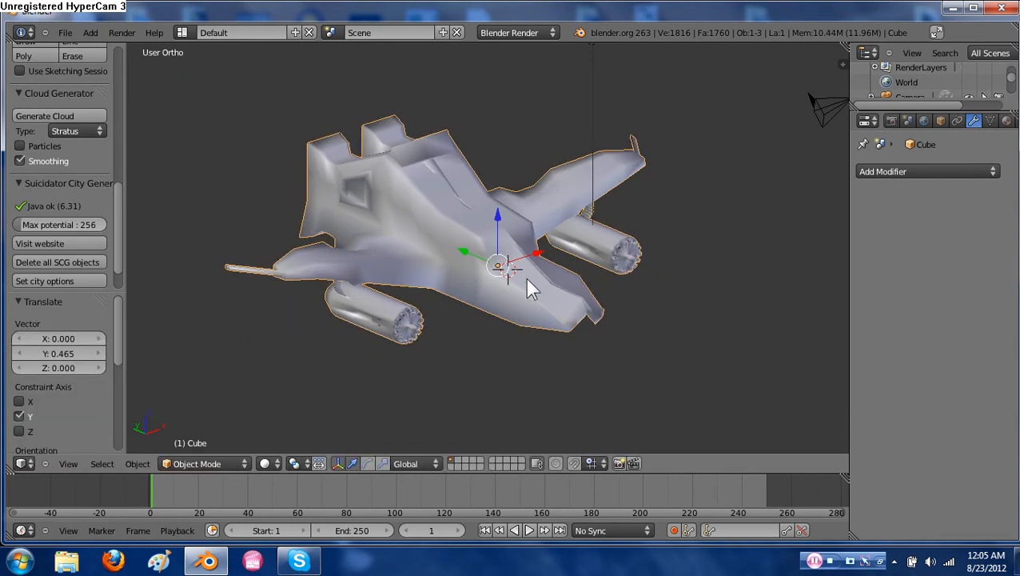
key("ctrl+z")
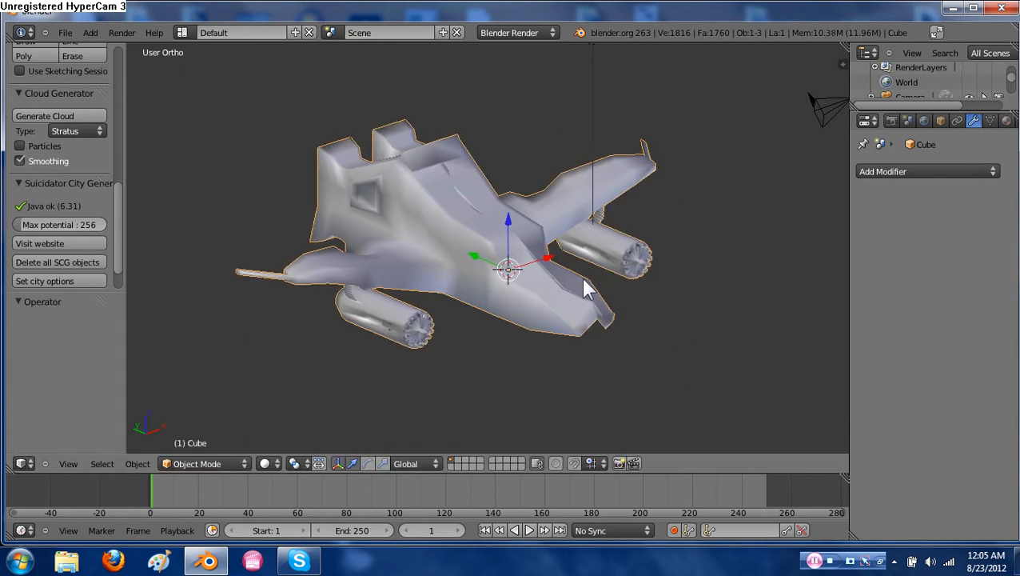
Try rotating the whole spacecraft slightly around the global Y axis, and undo the rotation
key("r")
key("y")
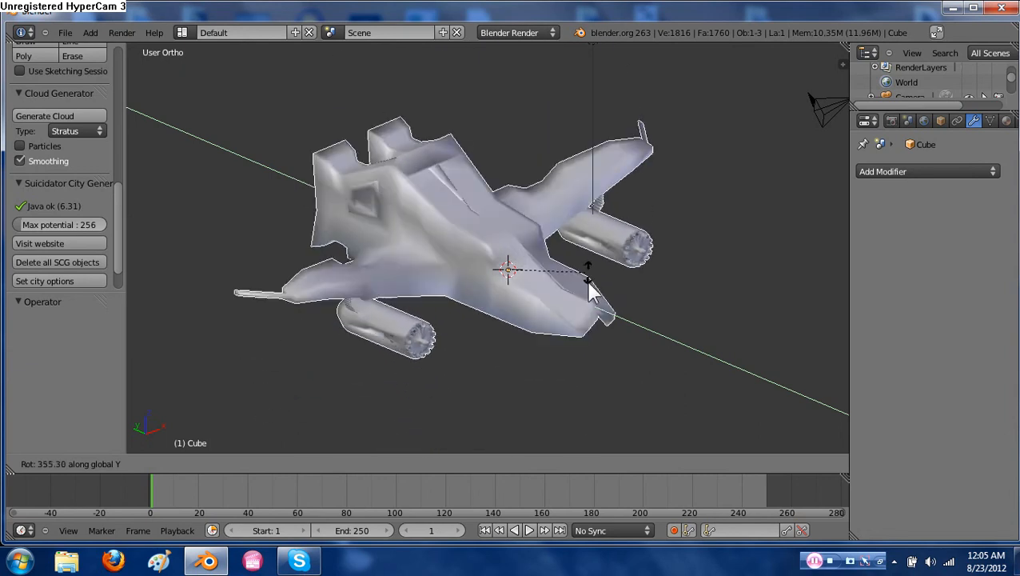
left_click(592, 300)
key("ctrl+z")
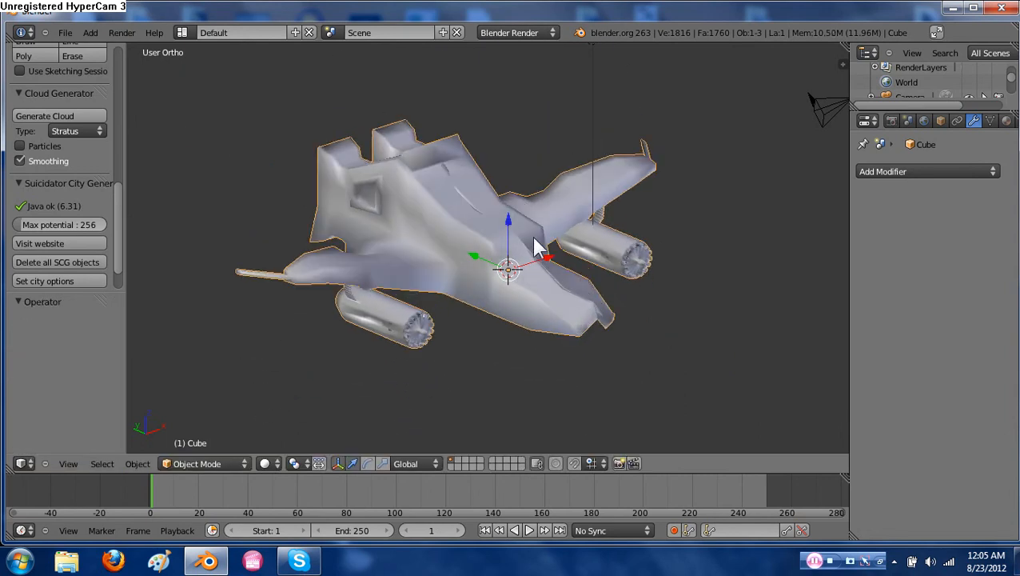
Save the project in the Desktop folder under the file name SpaceshipTUT.blend
left_click(70, 33)
key("ctrl+s")
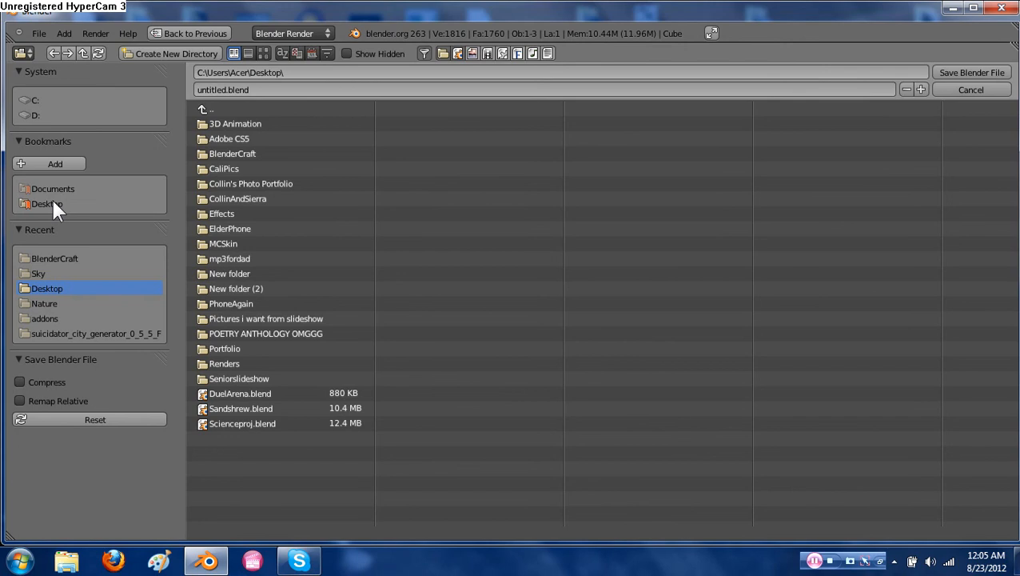
left_click(225, 88)
left_click(224, 89)
key("BackSpace")
key("BackSpace")
key("BackSpace")
key("BackSpace")
key("BackSpace")
key("BackSpace")
key("BackSpace")
type("Spaceship")
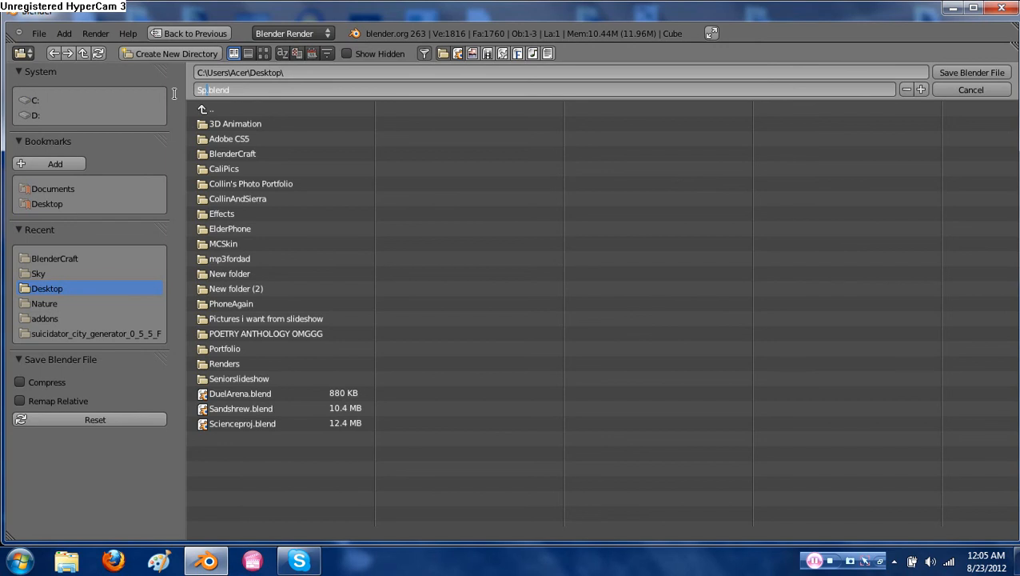
type("TUT")
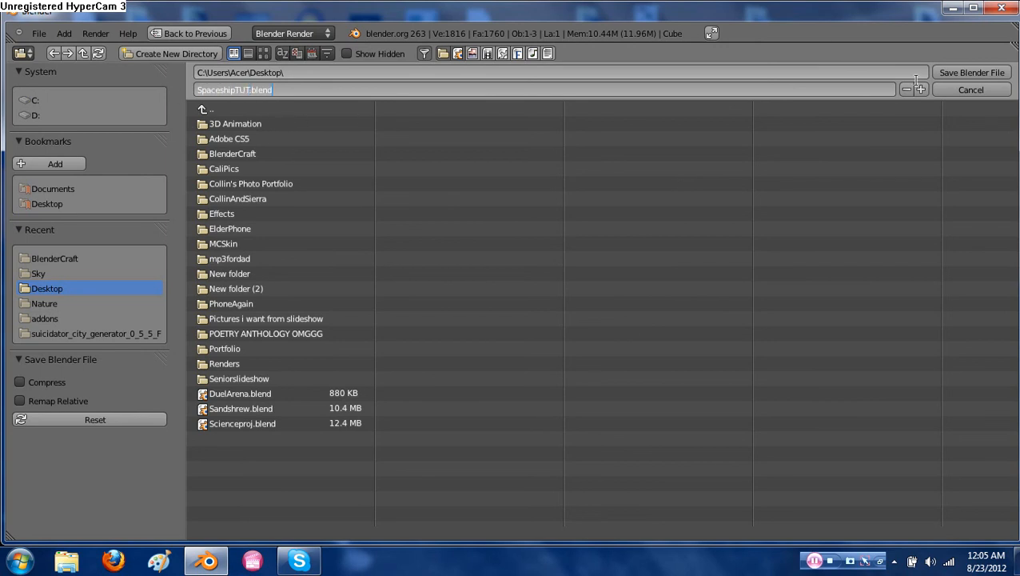
left_click(970, 70)
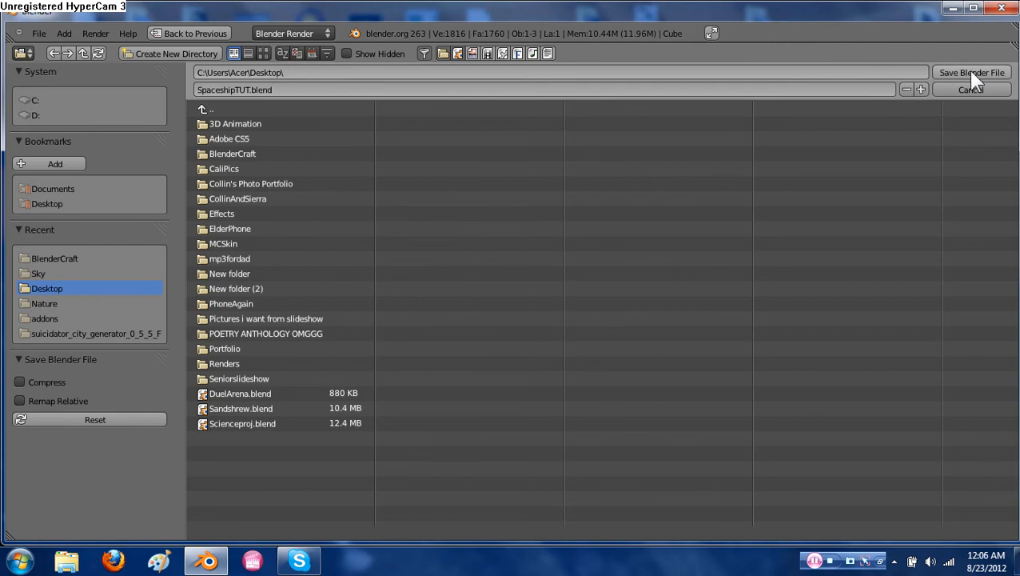
left_click(968, 70)
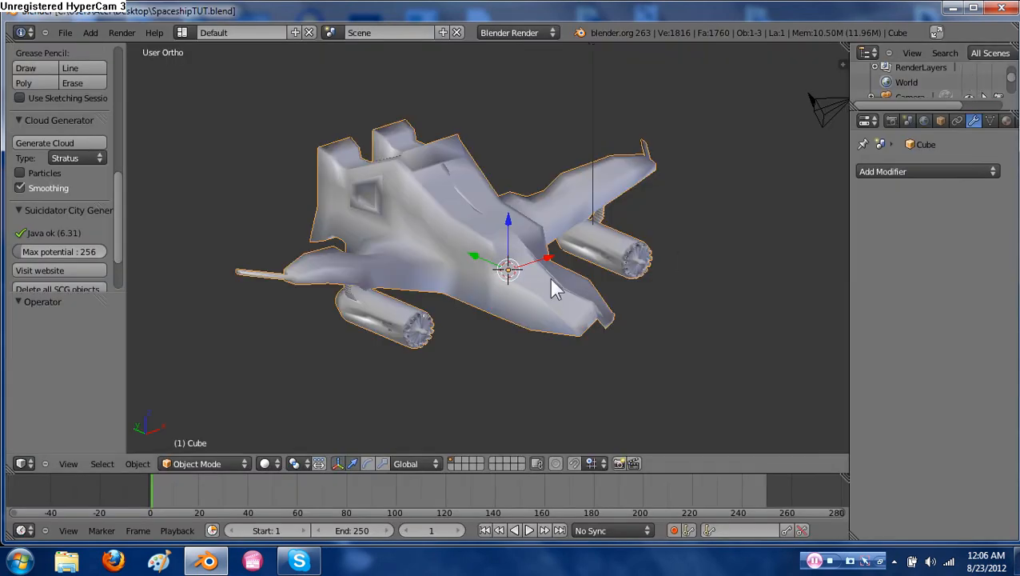
Close Blender and select the saved SpaceshipTUT file on the Windows desktop
left_click(999, 13)
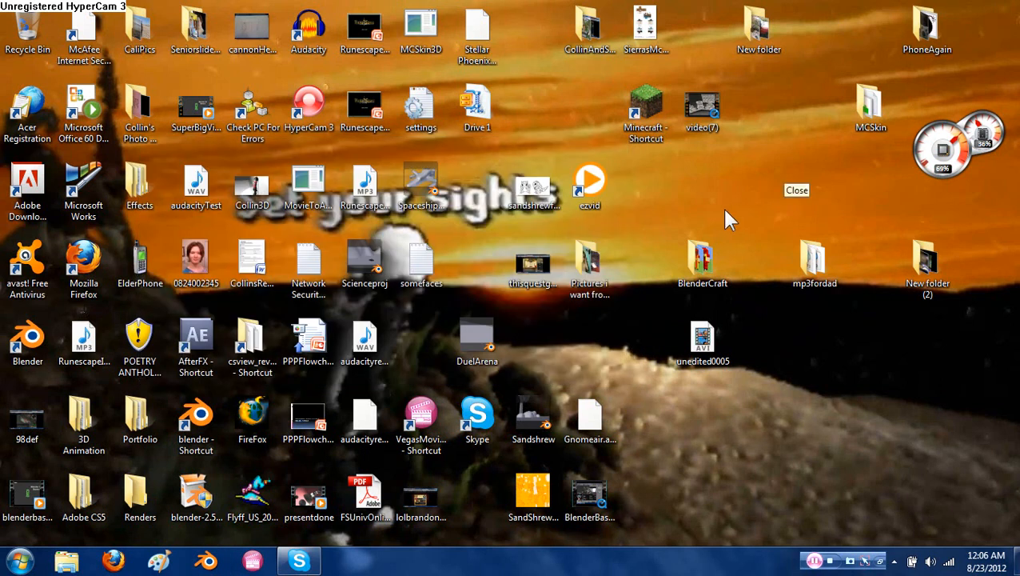
left_click(411, 181)
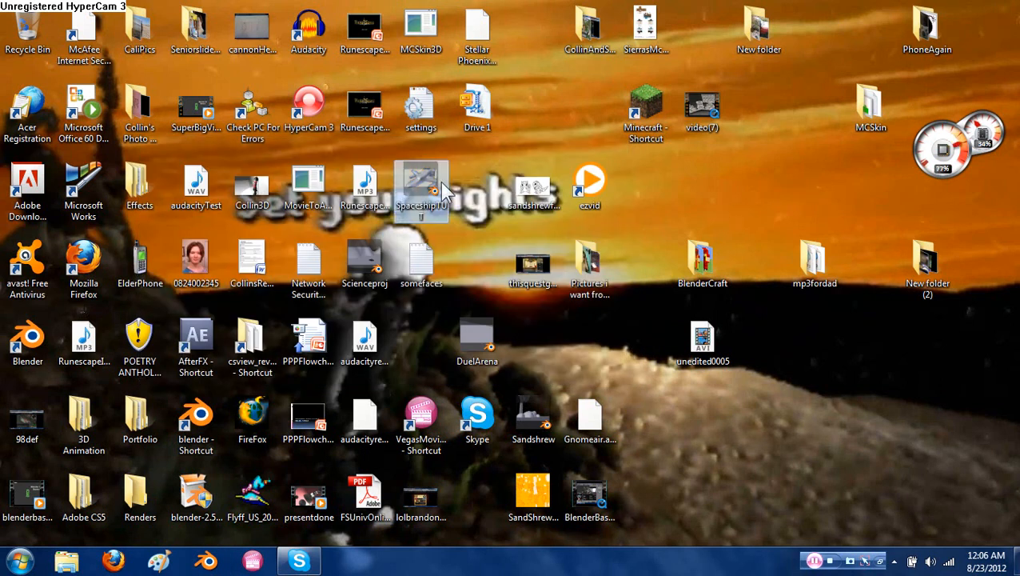